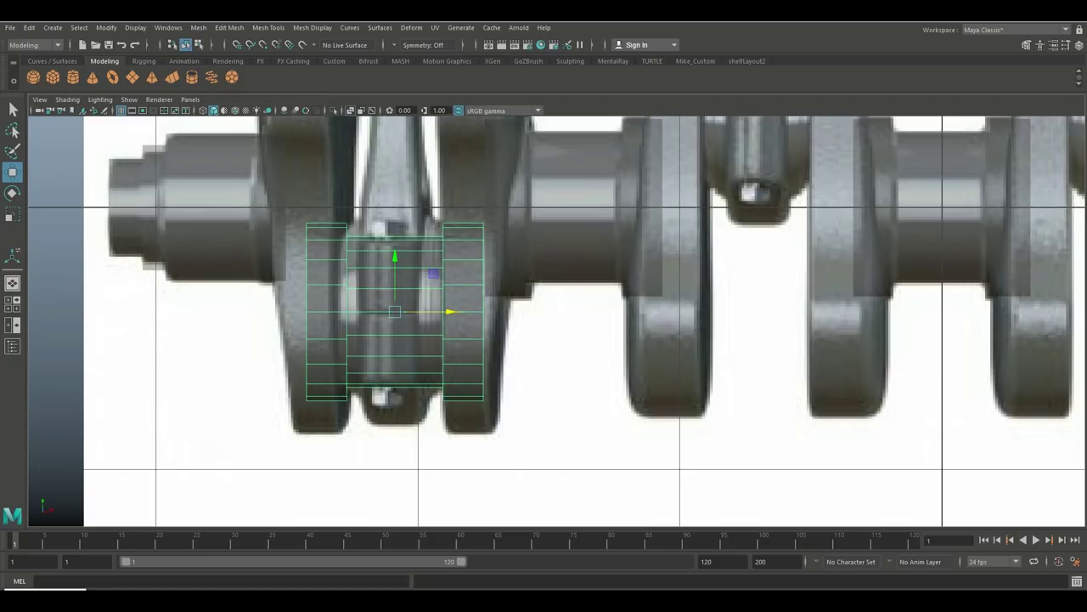
# Step: Duplicate the stepped cylinder on the first crankpin and place the copy over the fourth crankpin of the reference crankshaft
pyautogui.scroll(-10, 556, 320)
pyautogui.scroll(8, 557, 320)
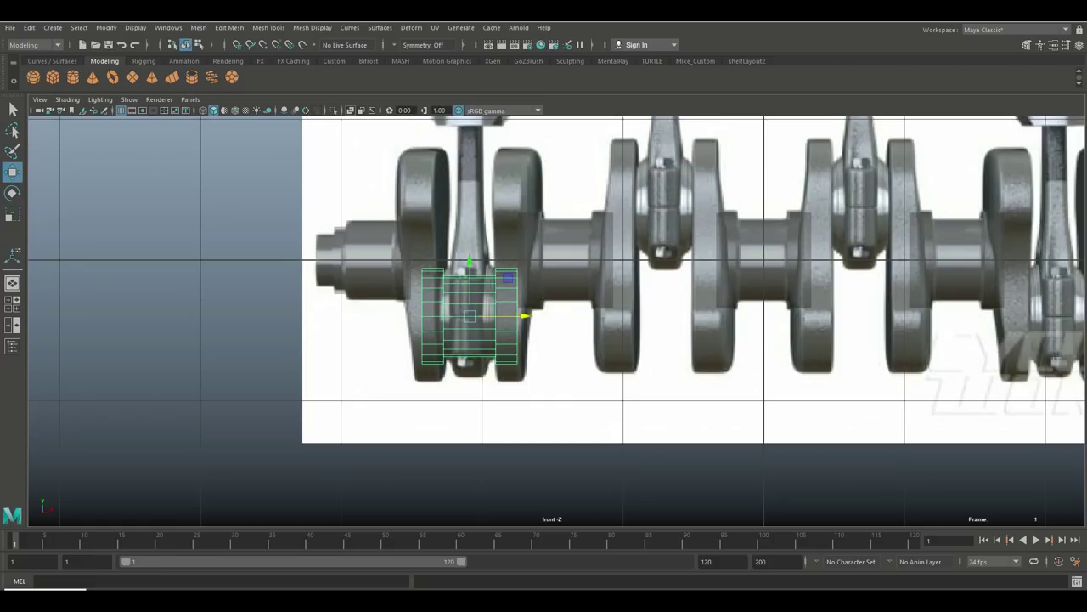
pyautogui.hotkey('ctrl', 'd')
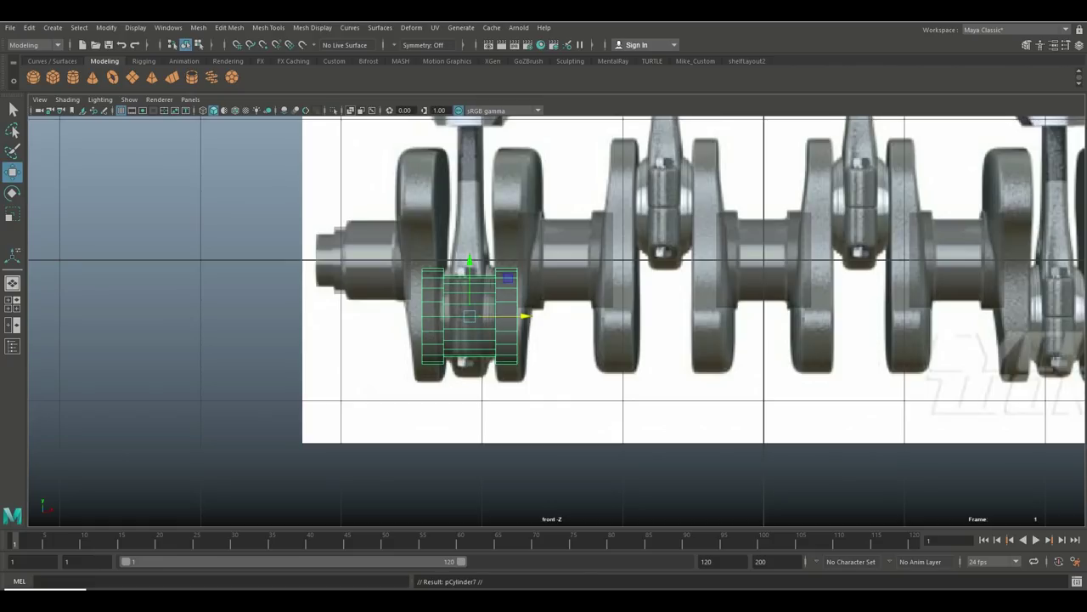
pyautogui.moveTo(524, 316); pyautogui.dragTo(957, 316)
pyautogui.keyDown('alt'); pyautogui.moveTo(957, 316); pyautogui.dragTo(559, 316, button='middle'); pyautogui.keyUp('alt')
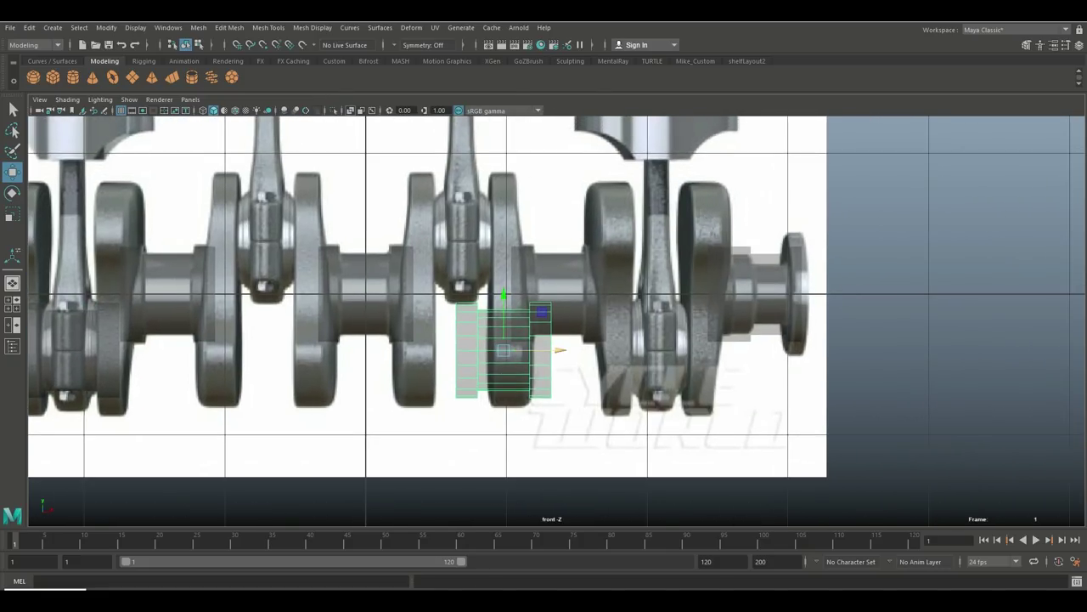
pyautogui.moveTo(559, 349); pyautogui.dragTo(712, 349)
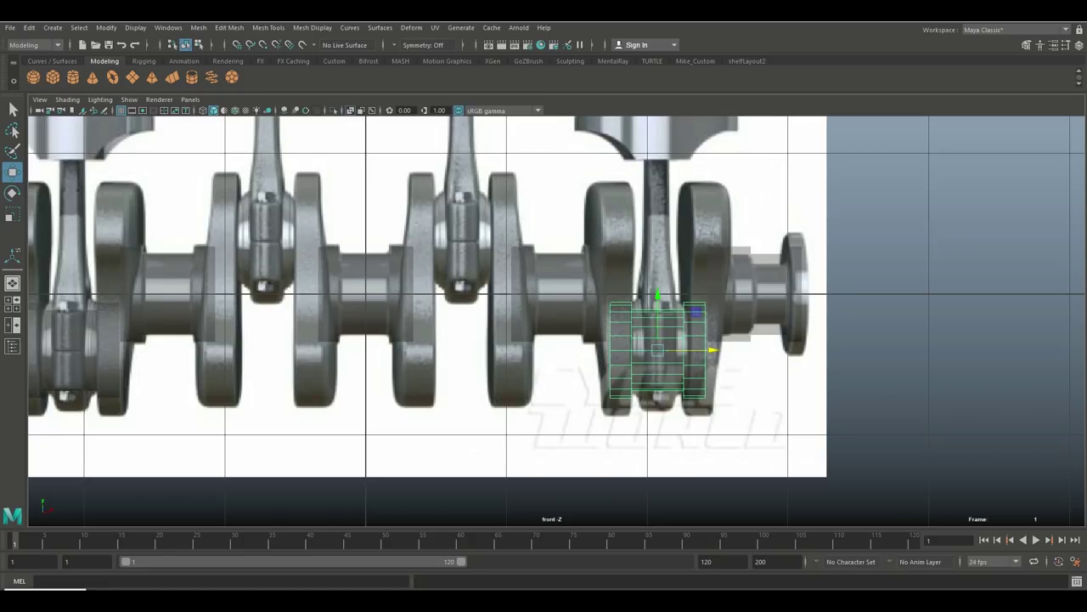
# Step: Duplicate the fourth crankpin's cylinder, then raise and shift the copy onto the third crankpin of the reference
pyautogui.hotkey('ctrl', 'd')
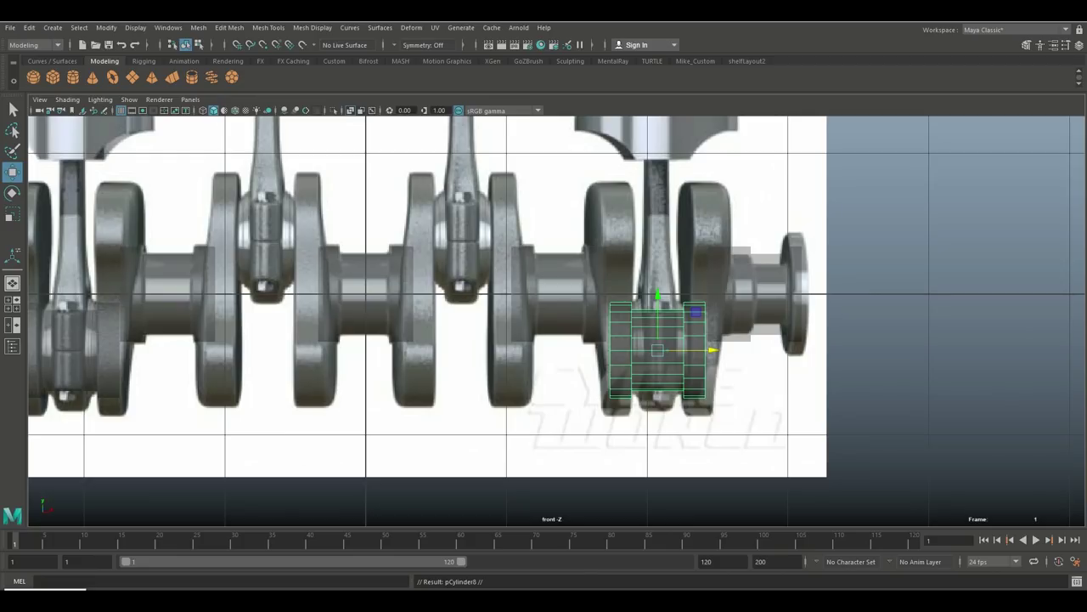
pyautogui.moveTo(657, 297); pyautogui.dragTo(657, 182)
pyautogui.moveTo(712, 235); pyautogui.dragTo(517, 236)
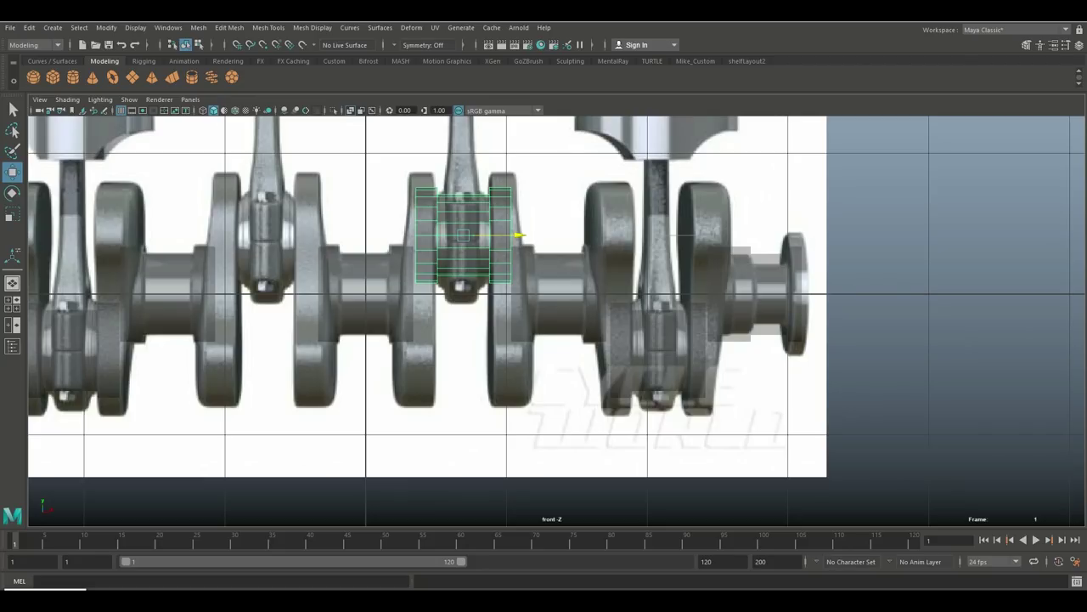
# Step: Duplicate the third crankpin's cylinder and shift the copy sideways onto the second crankpin
pyautogui.scroll(-5, 518, 235)
pyautogui.scroll(4, 519, 235)
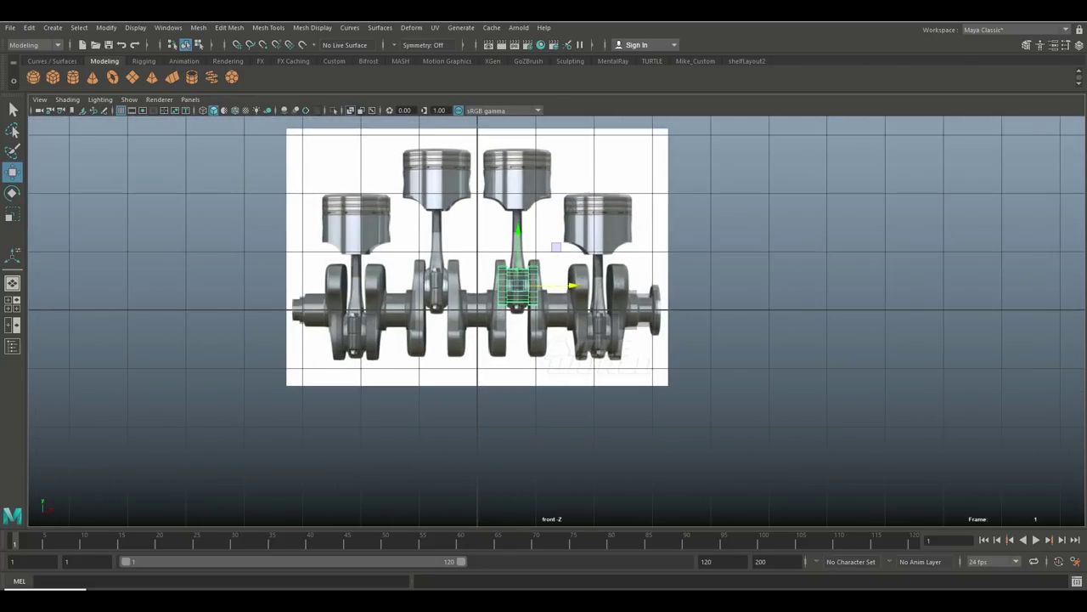
pyautogui.hotkey('ctrl', 'd')
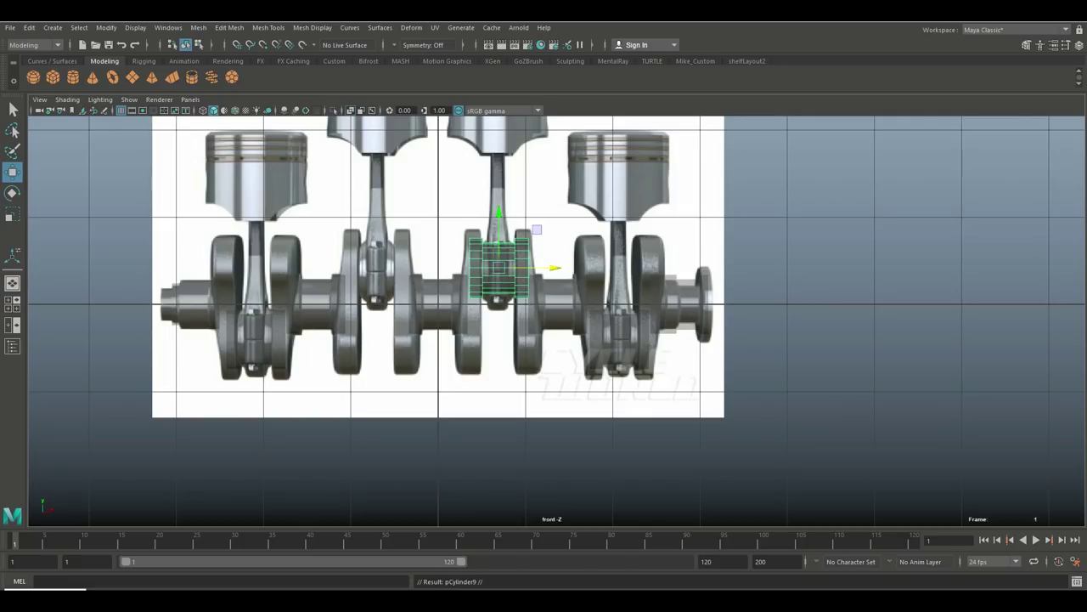
pyautogui.moveTo(548, 268); pyautogui.dragTo(425, 267)
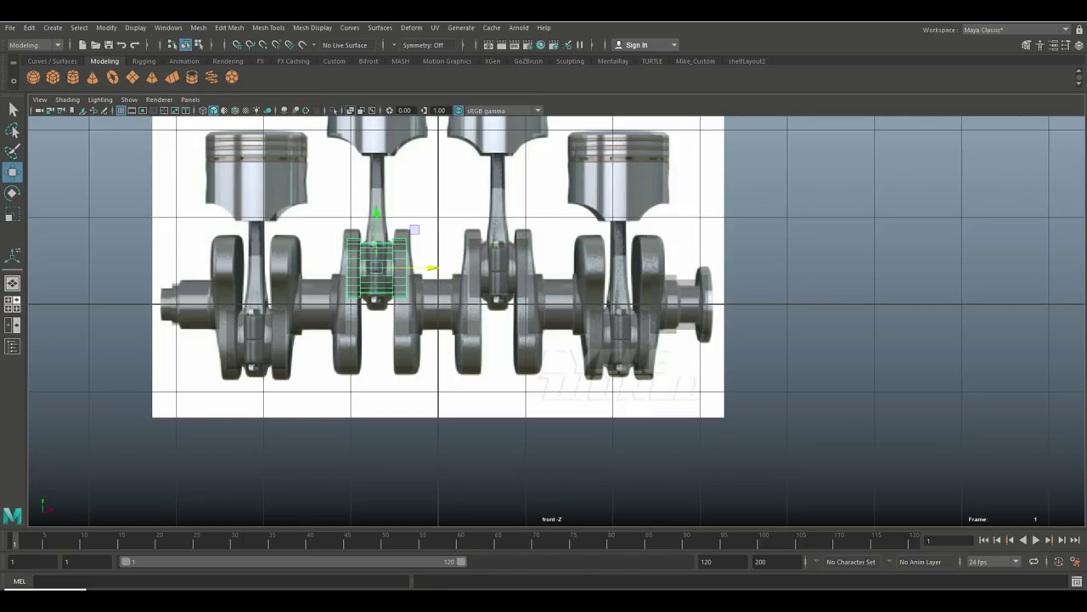
# Step: Create a polygon cube in the perspective view and move it sideways, clear of the row of cylinders
pyautogui.click(13, 304)
pyautogui.press('space')
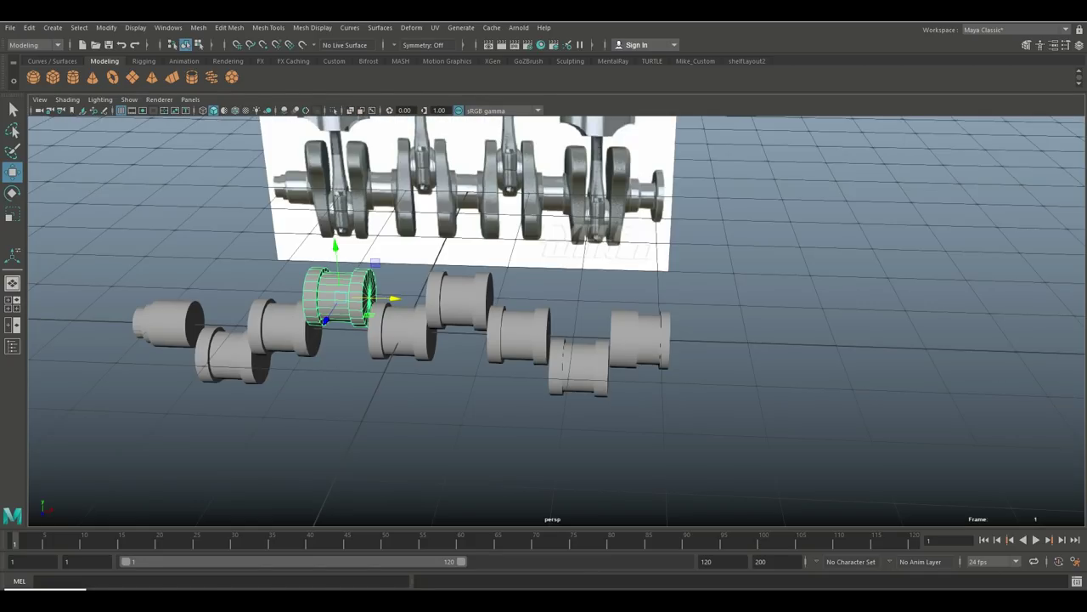
pyautogui.moveTo(544, 340)
pyautogui.keyDown('alt'); pyautogui.mouseDown()
pyautogui.moveTo(391, 340)
pyautogui.moveTo(544, 335)
pyautogui.mouseUp(); pyautogui.keyUp('alt')
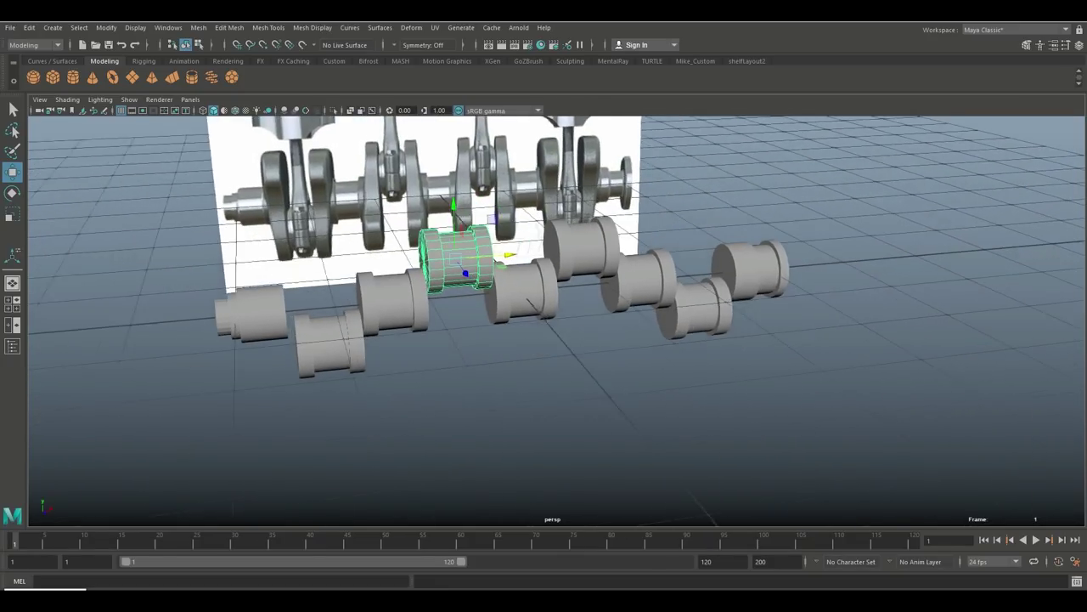
pyautogui.keyDown('alt'); pyautogui.moveTo(544, 336); pyautogui.dragTo(382, 367, button='middle'); pyautogui.keyUp('alt')
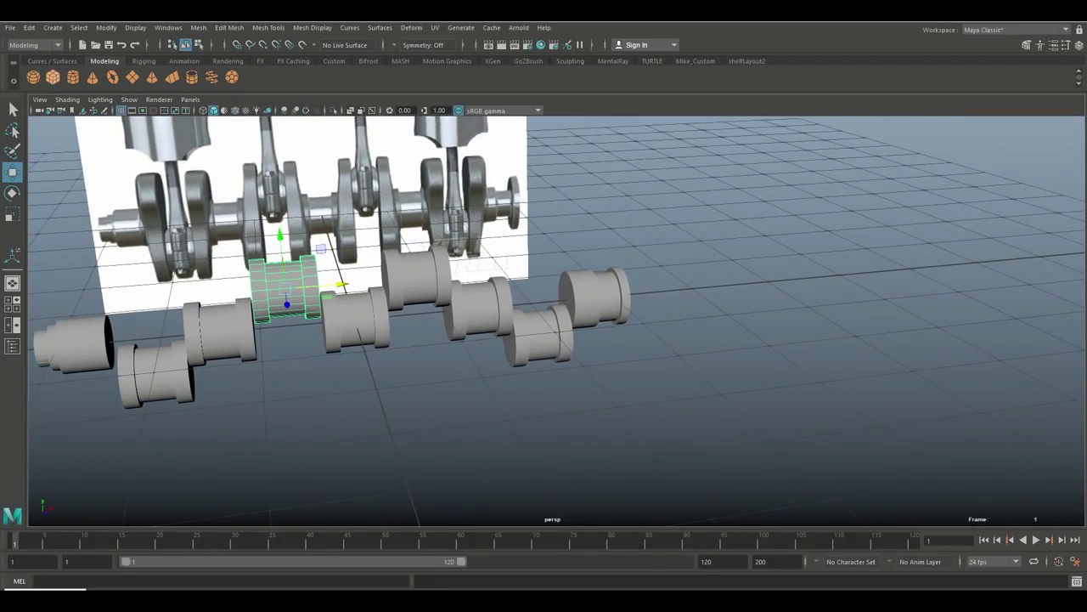
pyautogui.click(52, 77)
pyautogui.scroll(-3, 543, 323)
pyautogui.scroll(3, 544, 323)
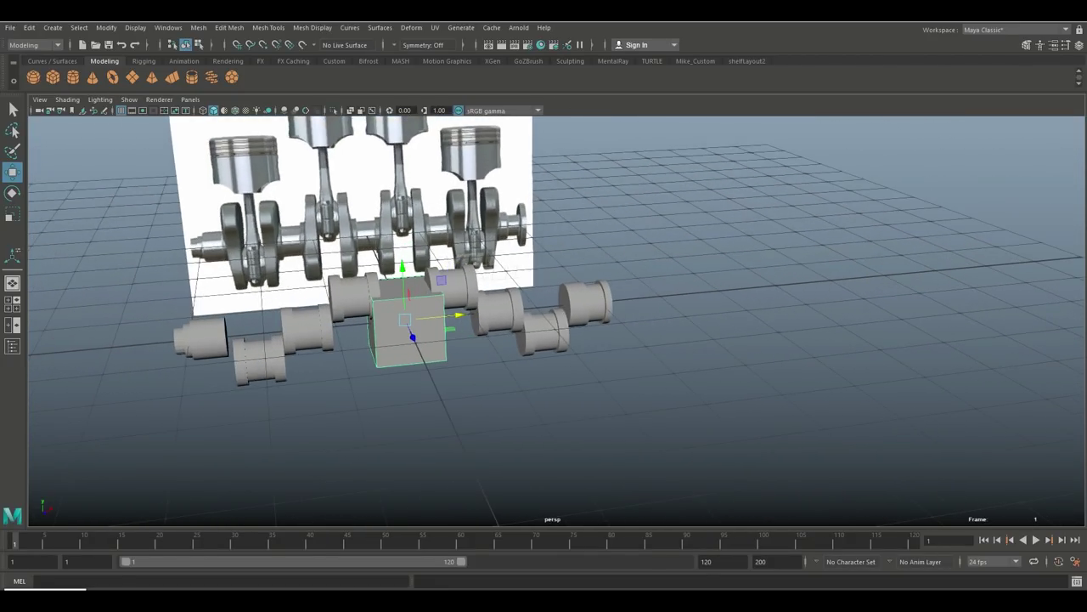
pyautogui.keyDown('alt'); pyautogui.moveTo(383, 367); pyautogui.dragTo(386, 399); pyautogui.keyUp('alt')
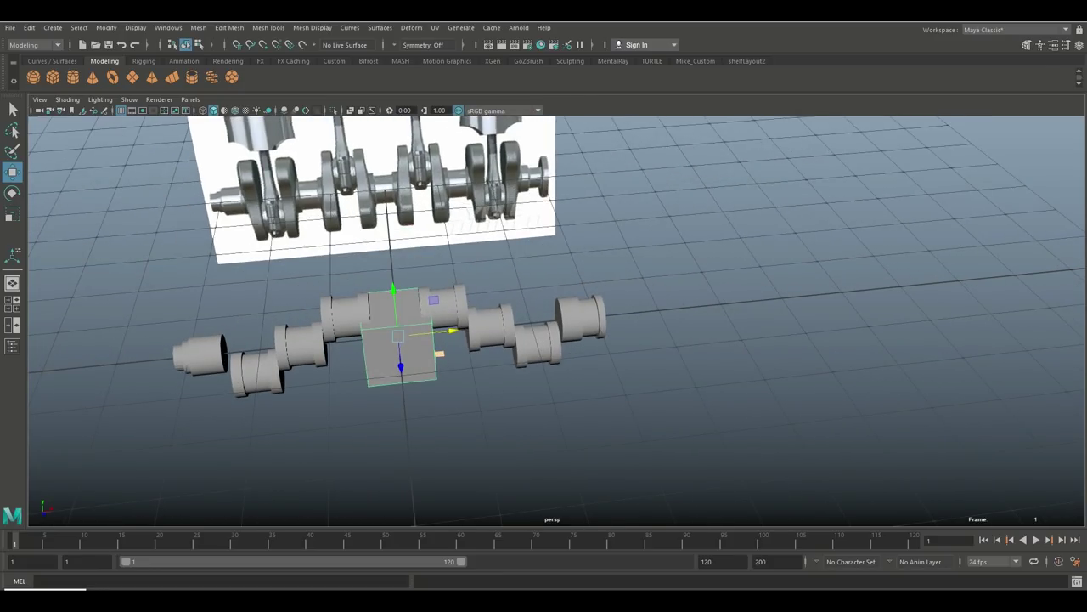
pyautogui.moveTo(397, 336); pyautogui.dragTo(849, 291)
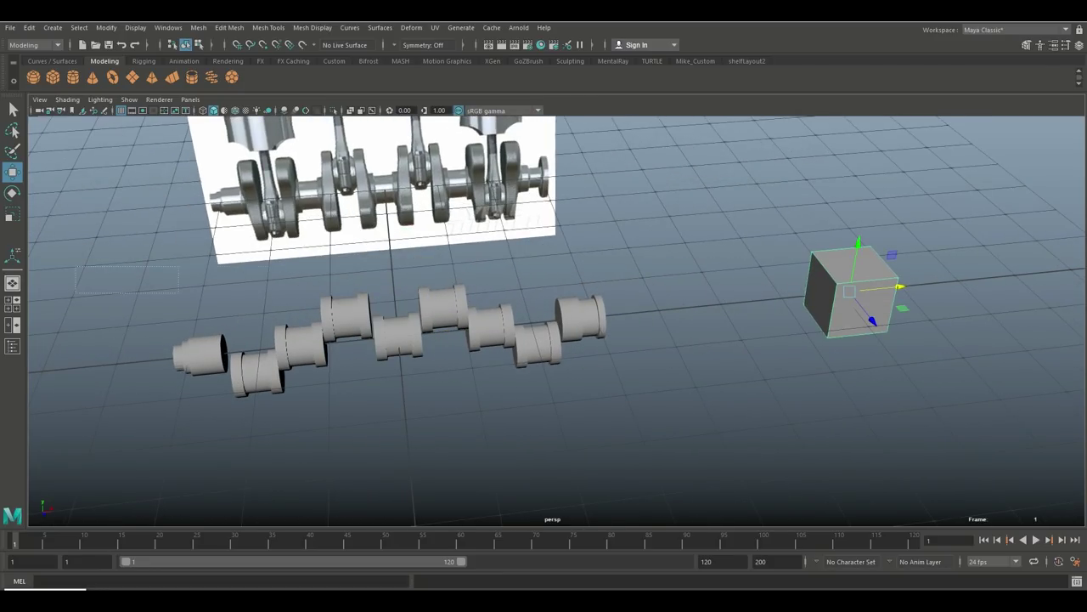
# Step: Combine all the crankshaft cylinders into one mesh and hide it
pyautogui.click(397, 336)
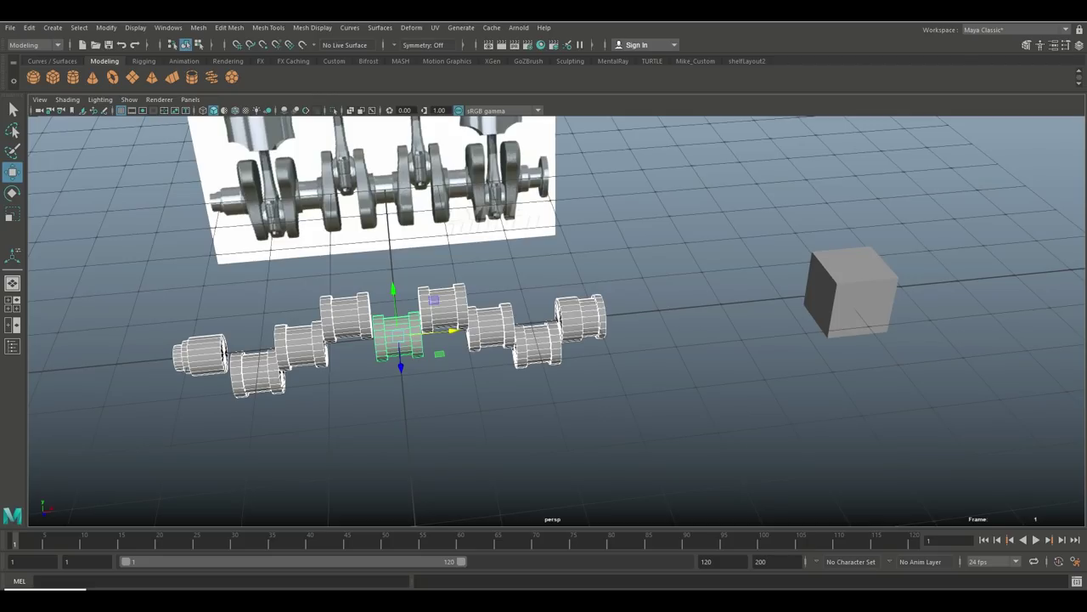
pyautogui.click(198, 27)
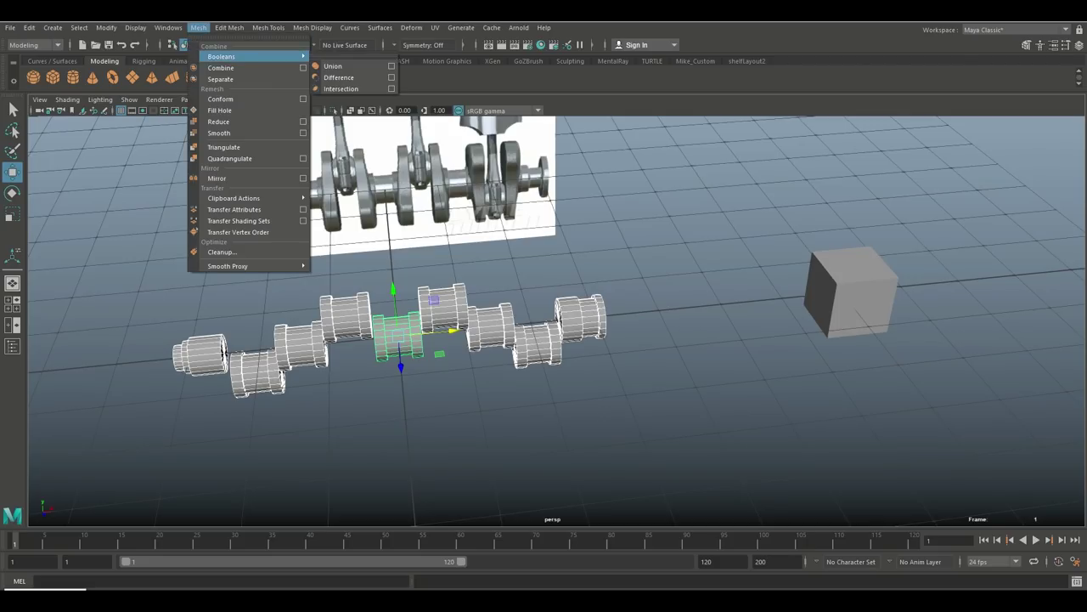
pyautogui.click(221, 67)
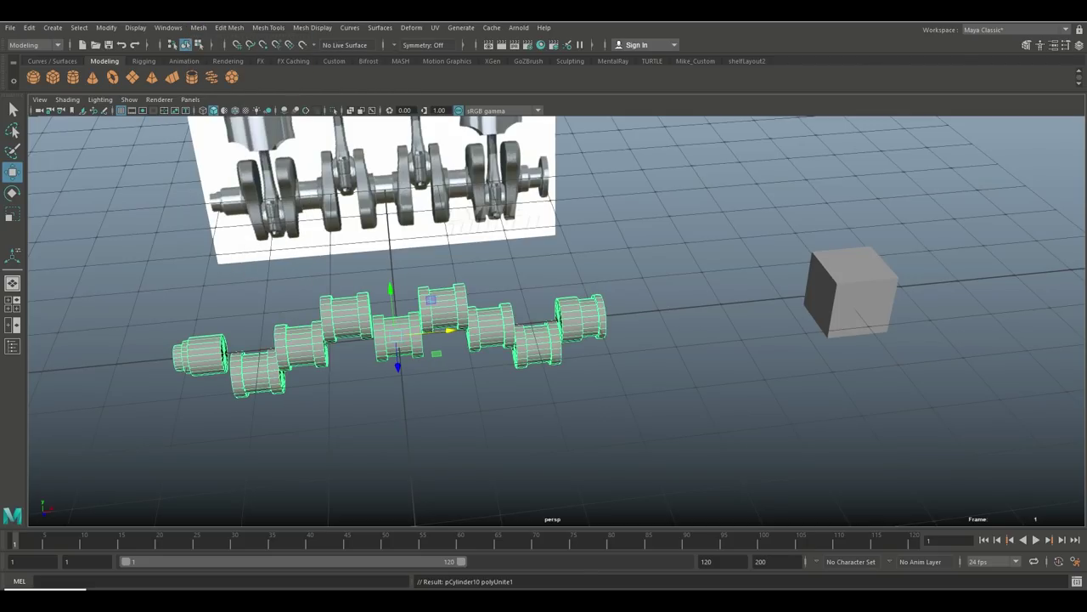
pyautogui.hotkey('ctrl', 'h')
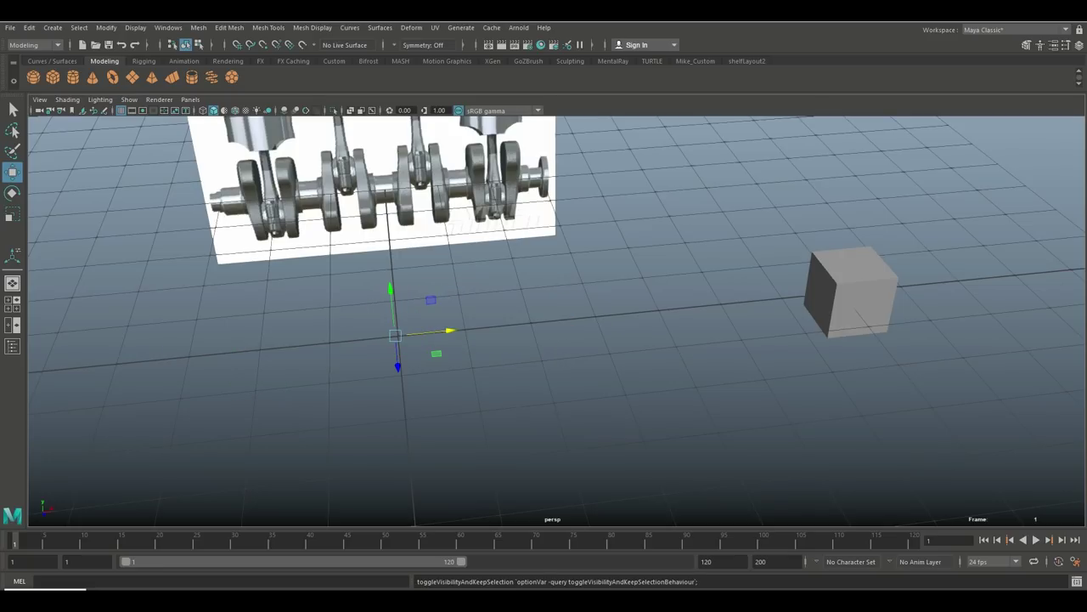
# Step: Bring the cube back to the crankshaft centre, narrow it in the front view and align it over the web just left of centre
pyautogui.click(850, 293)
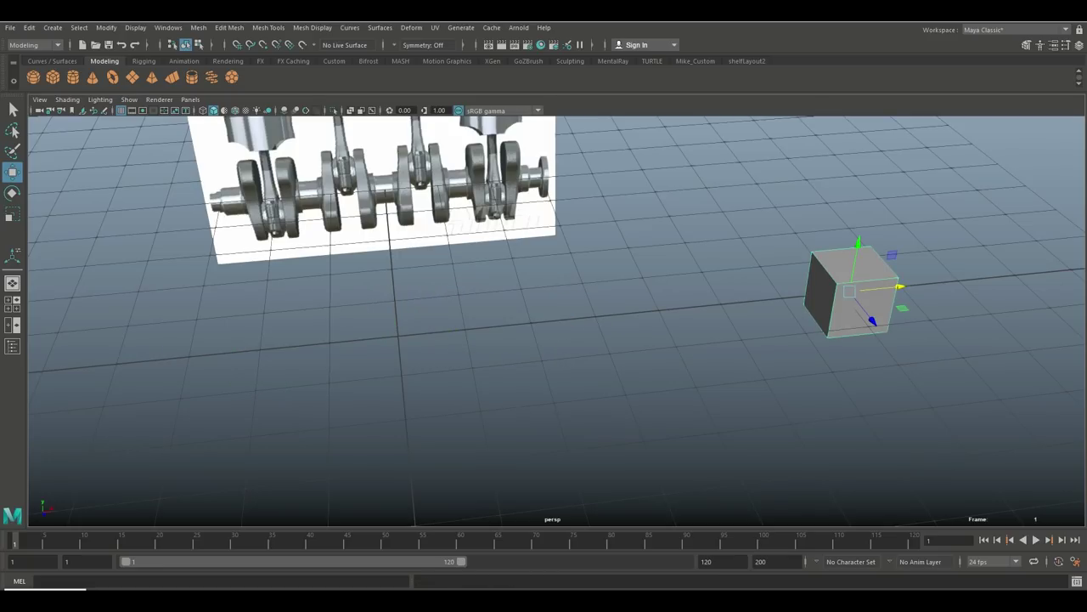
pyautogui.moveTo(888, 289); pyautogui.dragTo(435, 331)
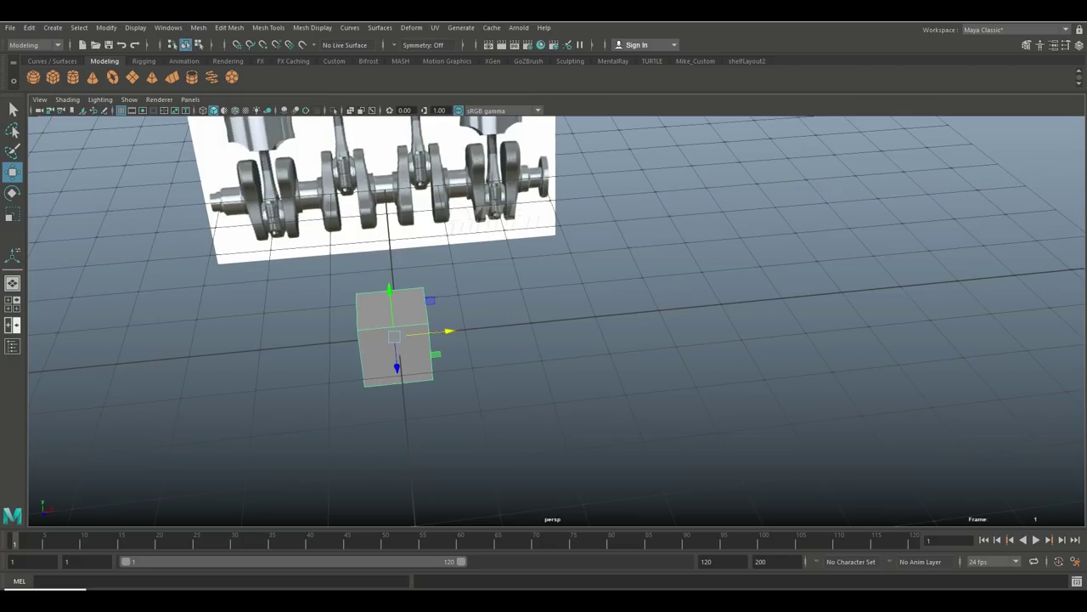
pyautogui.press('space')
pyautogui.press('space')
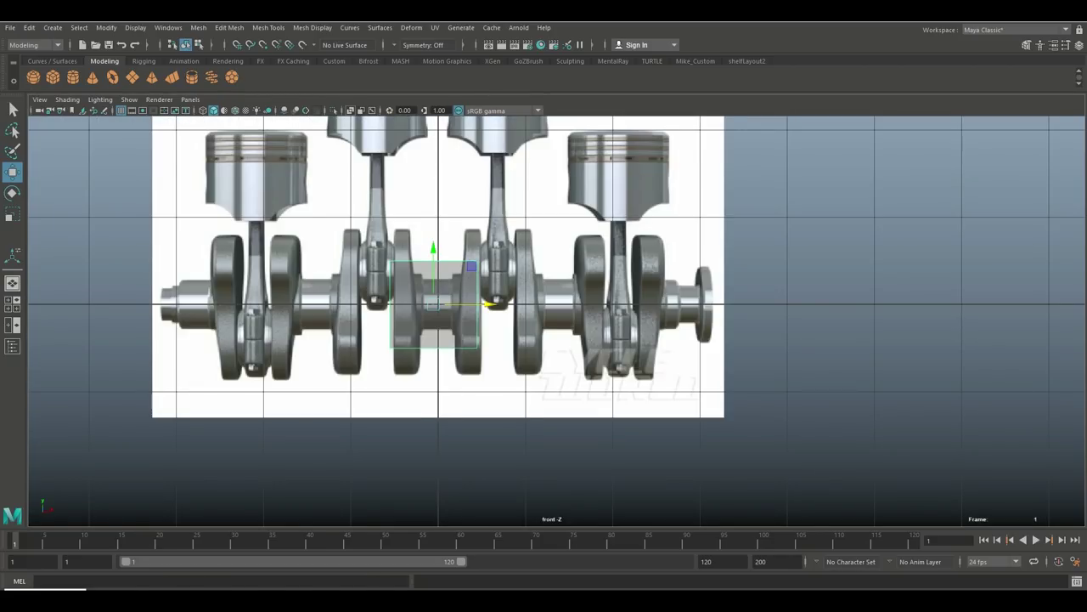
pyautogui.scroll(5, 454, 291)
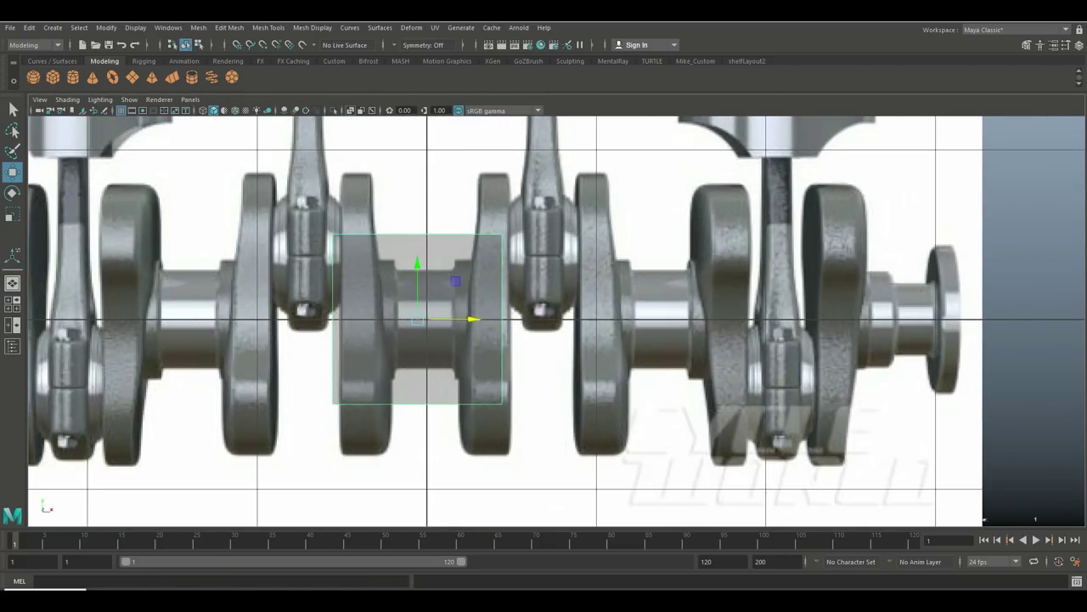
pyautogui.press('r')
pyautogui.moveTo(472, 319); pyautogui.dragTo(432, 319)
pyautogui.press('w')
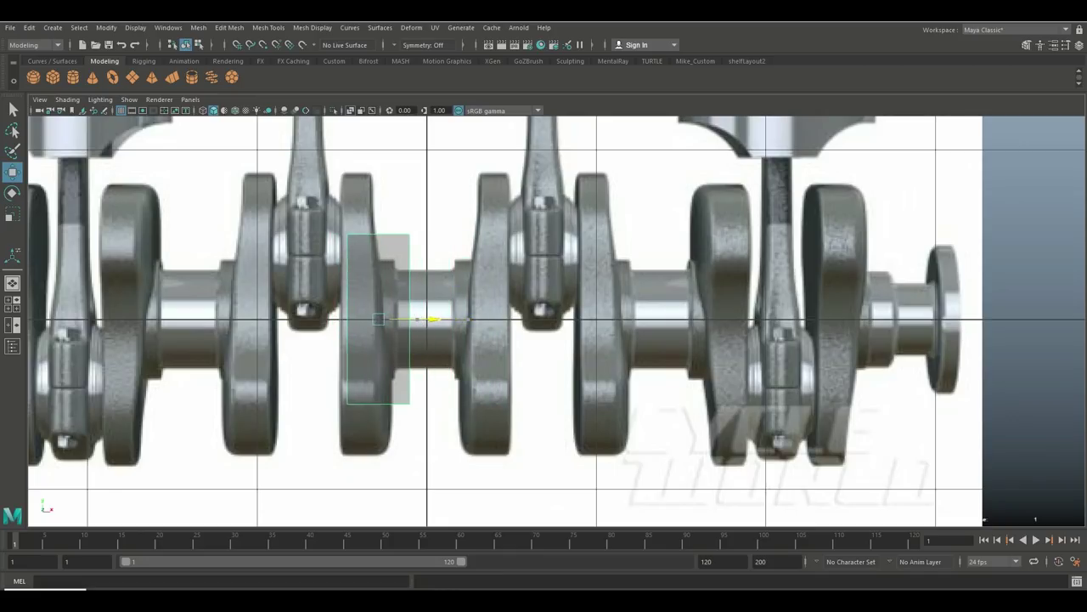
# Step: Move the cube's vertices to match the web's full height and pull in the top right corner to its narrow upper width
pyautogui.rightClick(373, 271)
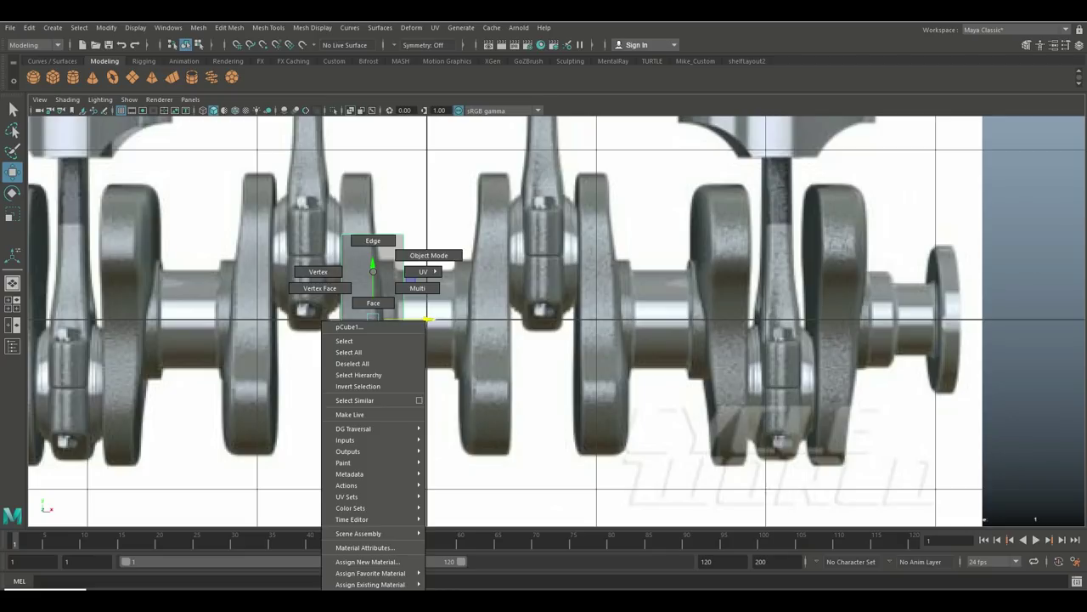
pyautogui.moveTo(373, 271); pyautogui.dragTo(318, 272, button='right')
pyautogui.moveTo(450, 433); pyautogui.dragTo(327, 383)
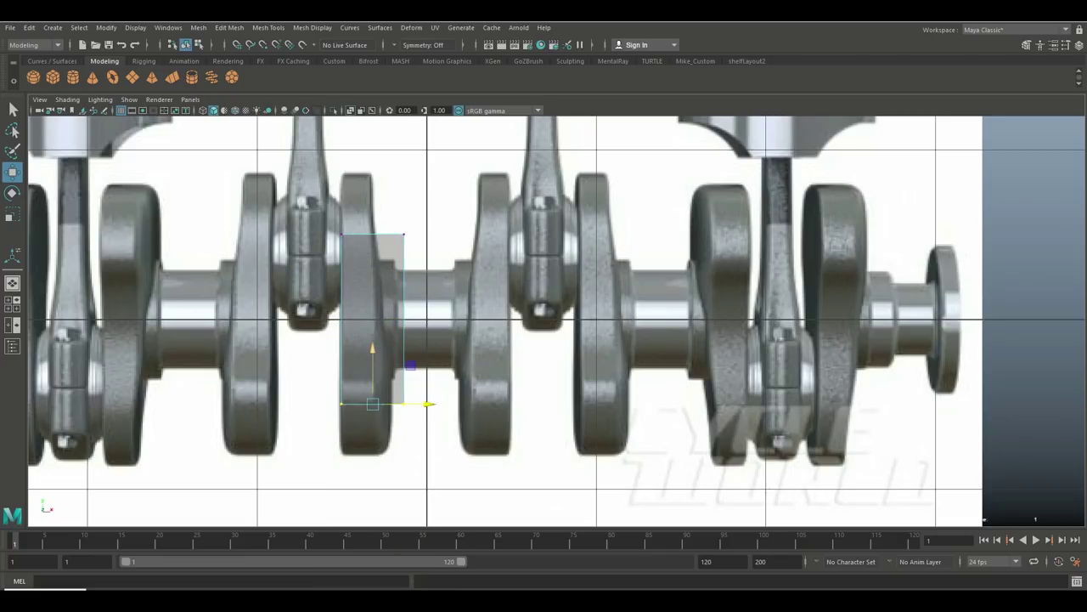
pyautogui.moveTo(372, 349); pyautogui.dragTo(372, 401)
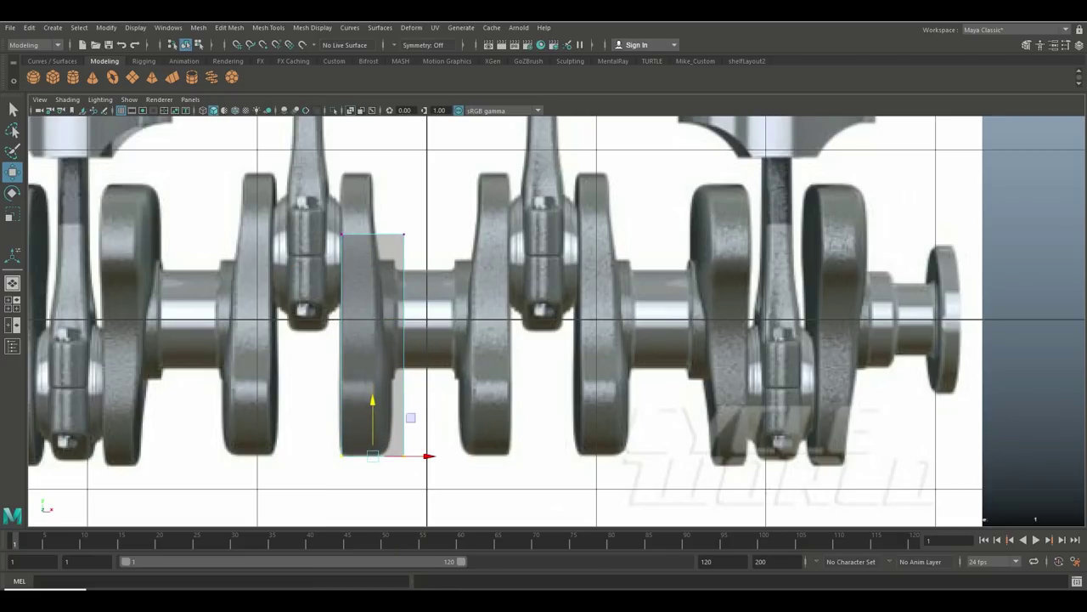
pyautogui.moveTo(331, 255); pyautogui.dragTo(372, 120)
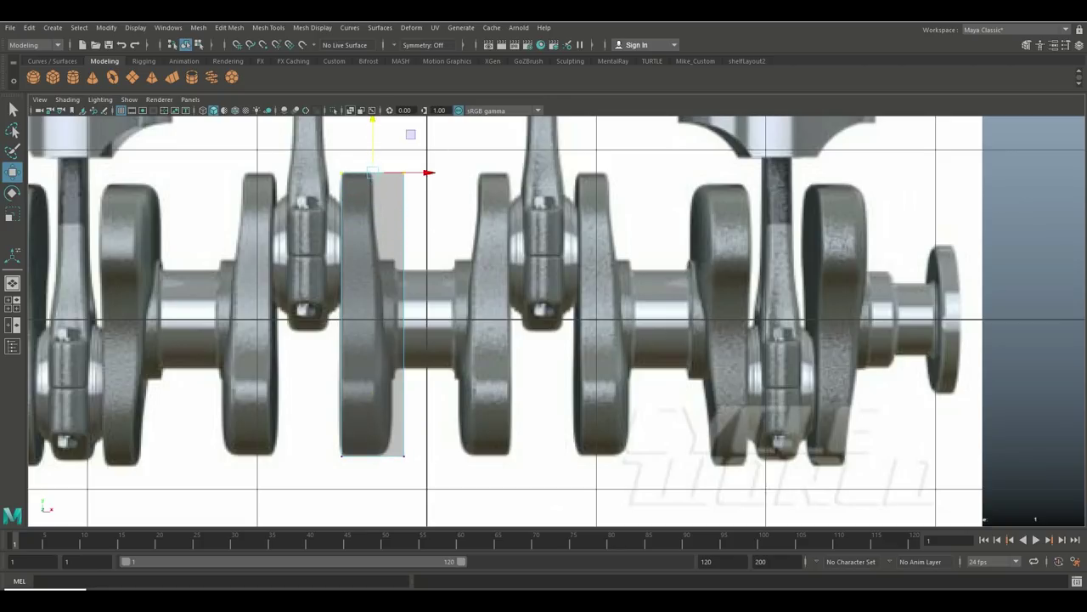
pyautogui.click(404, 172)
pyautogui.moveTo(433, 173); pyautogui.dragTo(402, 173)
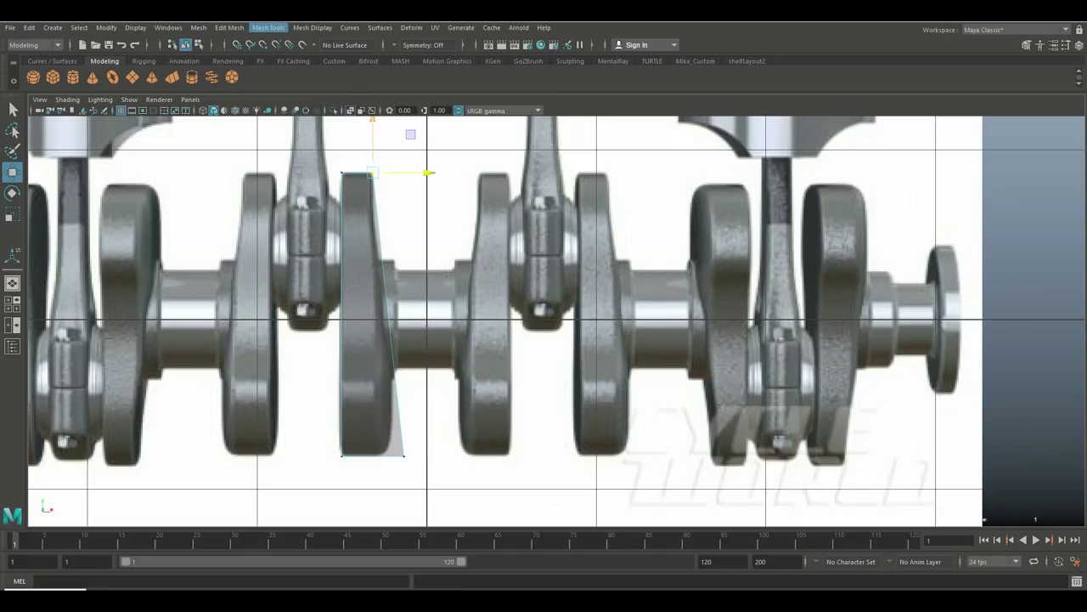
# Step: Insert five evenly spaced horizontal edge loops along the height of the web block
pyautogui.click(268, 28)
pyautogui.click(294, 113)
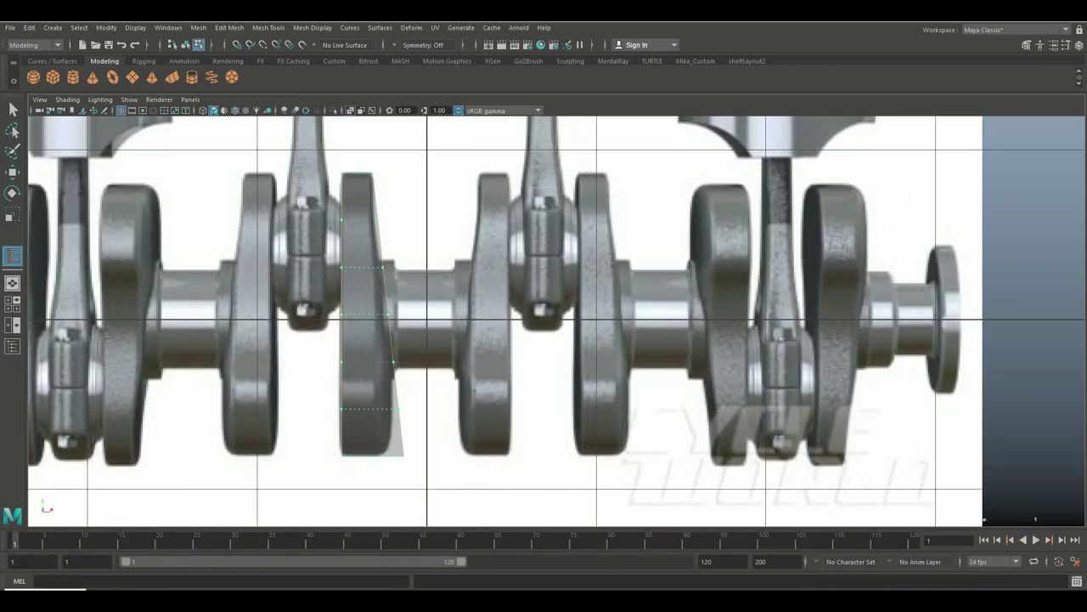
pyautogui.press('Return')
pyautogui.press('q')
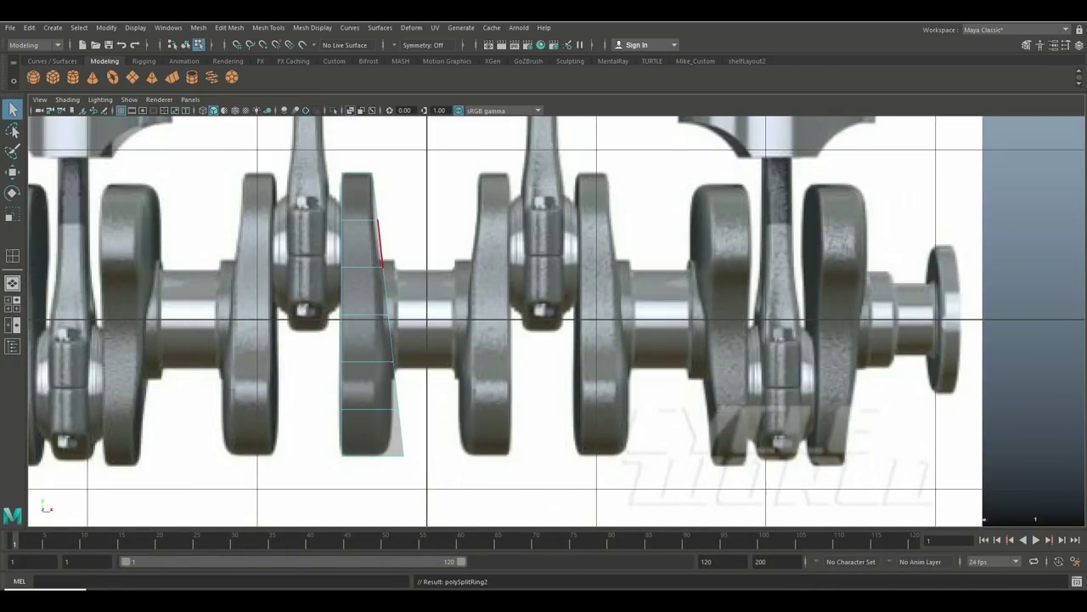
# Step: Pull in the web block's right-hand vertices below the top corner in the front view to follow the reference web's tapered contour
pyautogui.moveTo(371, 245); pyautogui.dragTo(325, 233, button='right')
pyautogui.press('w')
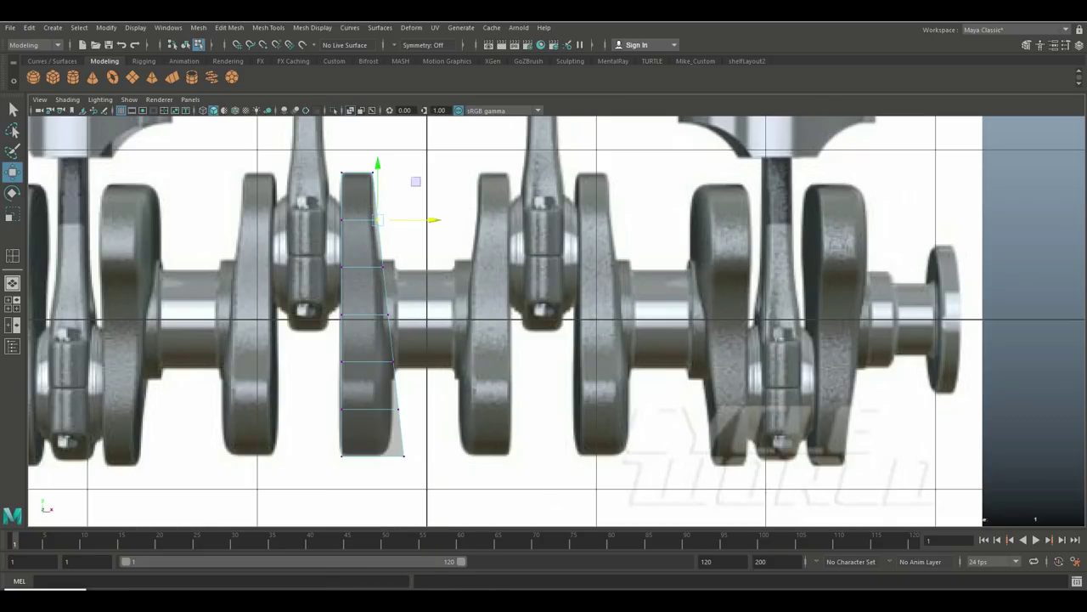
pyautogui.moveTo(420, 220); pyautogui.dragTo(418, 220)
pyautogui.click(382, 267)
pyautogui.moveTo(434, 267); pyautogui.dragTo(429, 266)
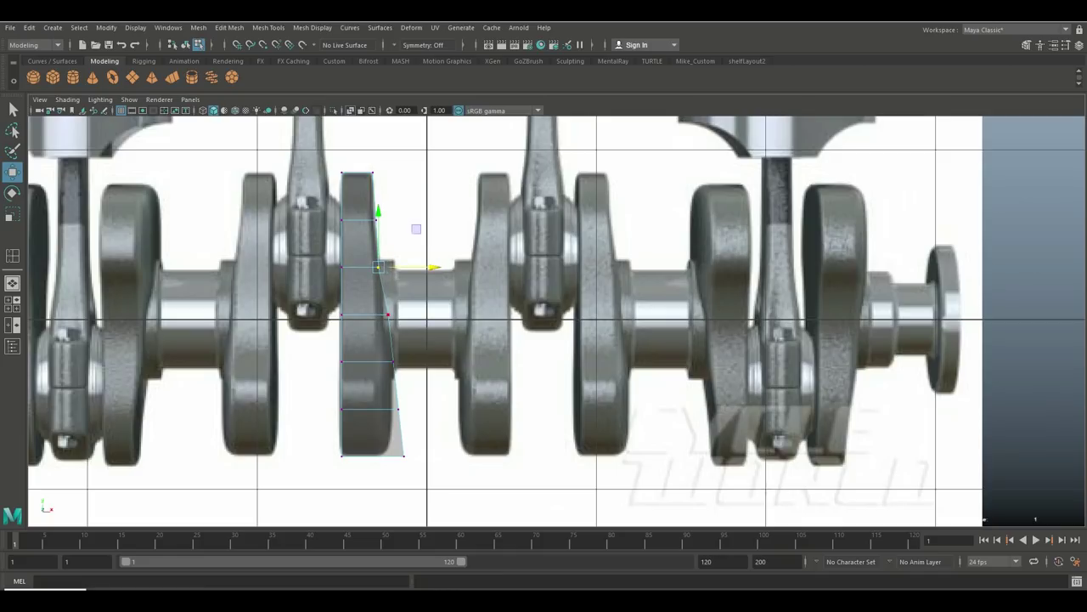
pyautogui.click(388, 315)
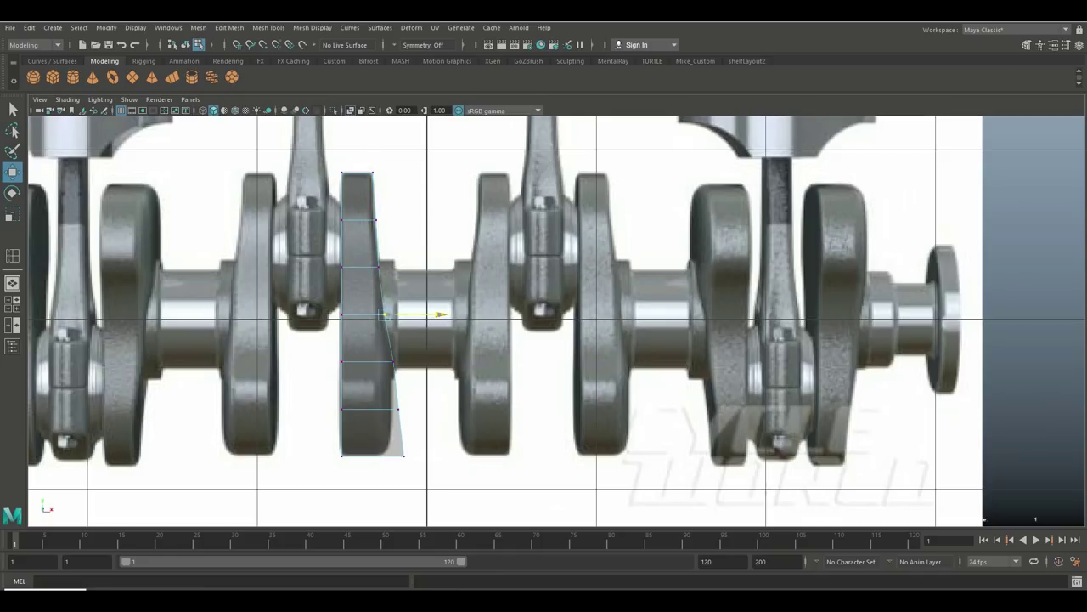
pyautogui.click(392, 363)
pyautogui.click(395, 410)
pyautogui.click(403, 455)
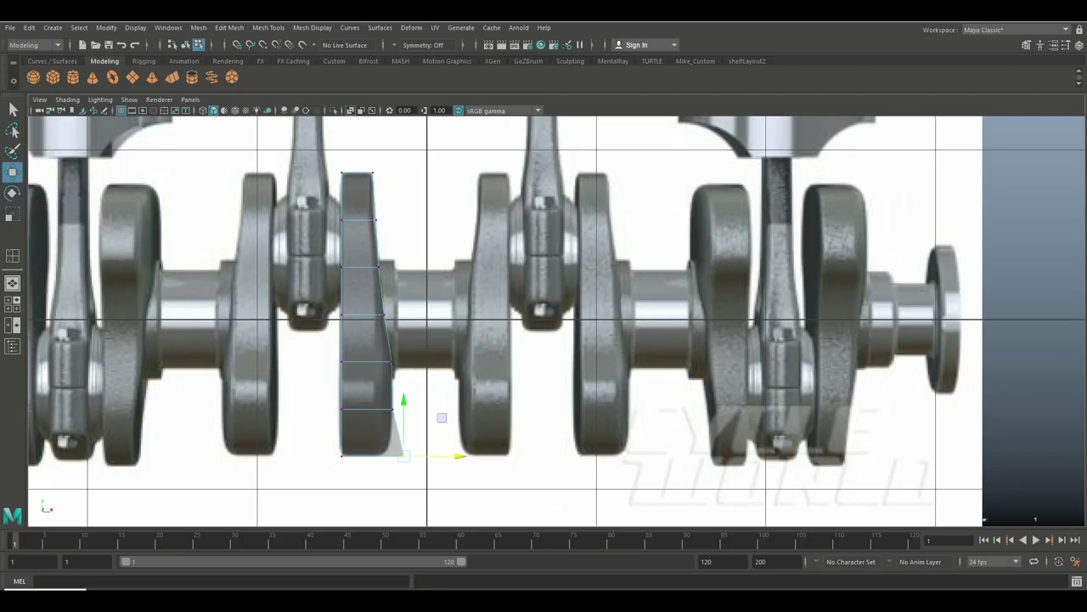
pyautogui.moveTo(455, 456); pyautogui.dragTo(437, 456)
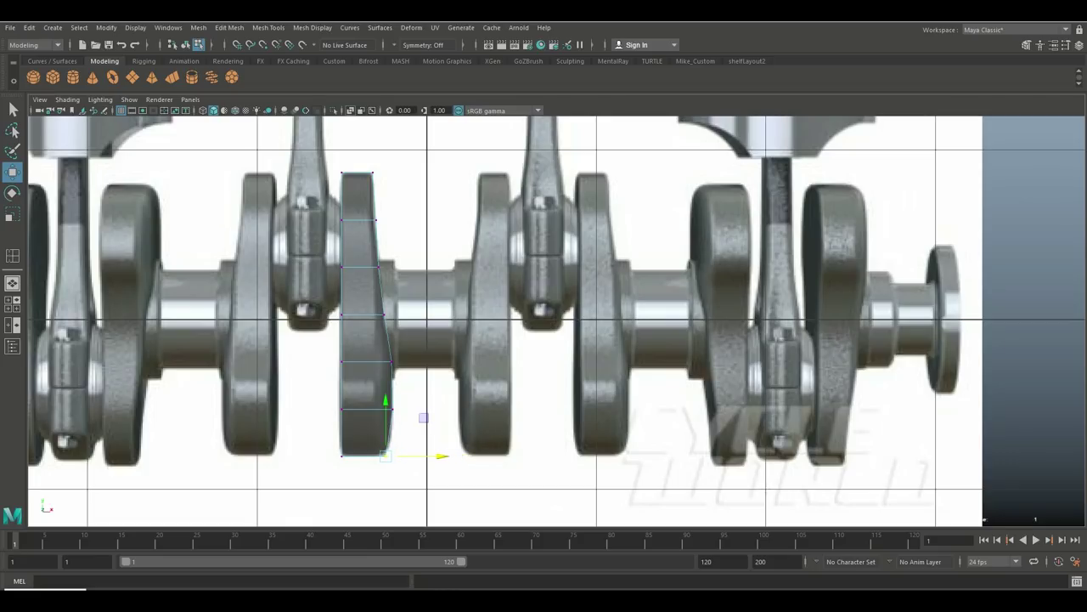
# Step: Narrow the web block's top vertex row to about half its width in the side view
pyautogui.press('space')
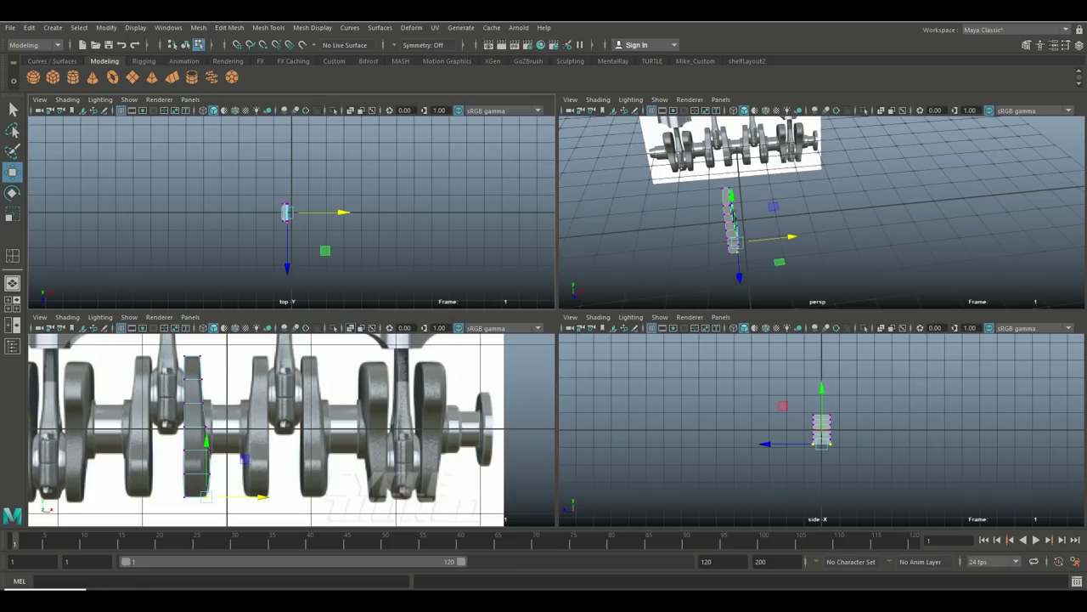
pyautogui.press('space')
pyautogui.keyDown('alt'); pyautogui.moveTo(544, 340); pyautogui.dragTo(765, 289); pyautogui.keyUp('alt')
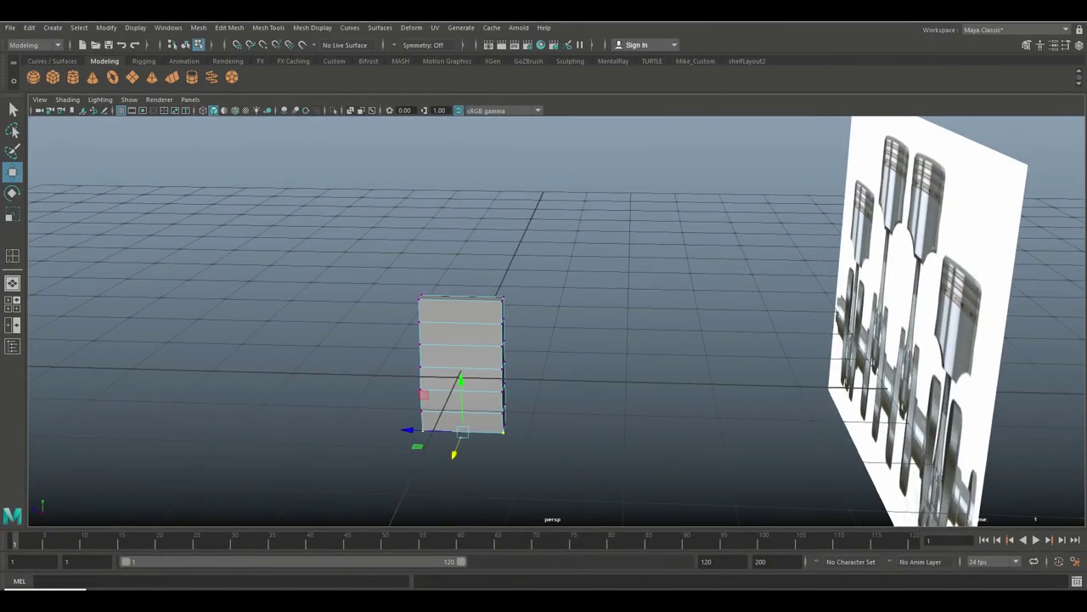
pyautogui.press('space')
pyautogui.press('space')
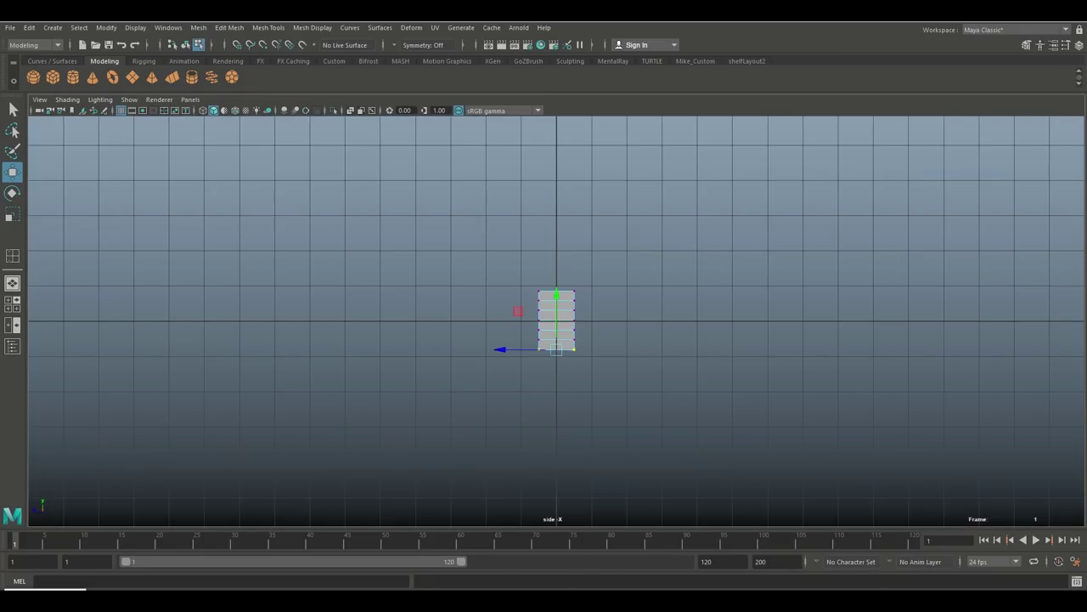
pyautogui.scroll(5, 586, 331)
pyautogui.scroll(4, 665, 304)
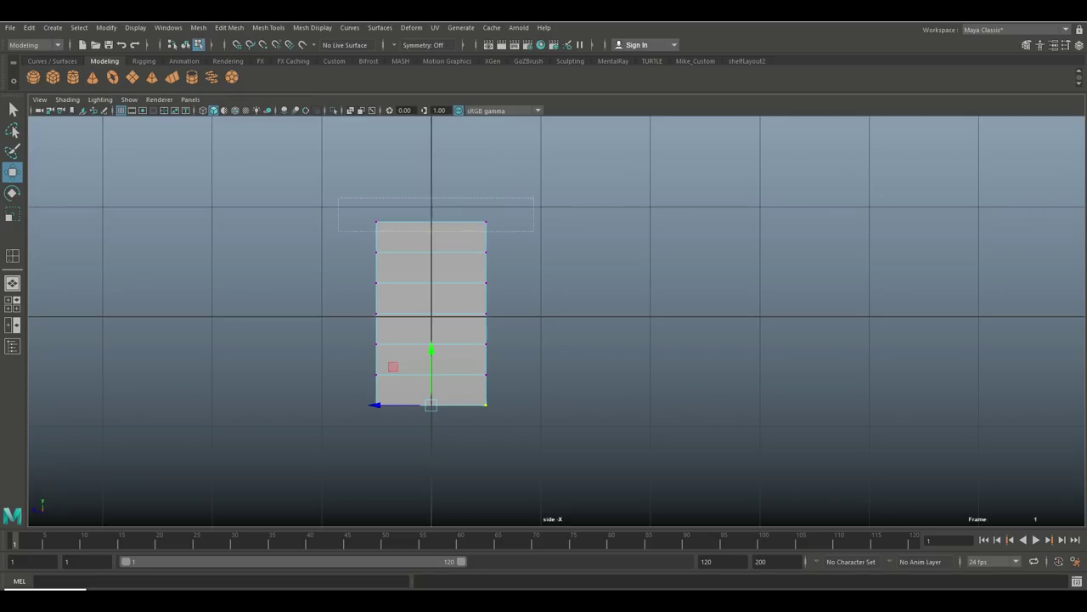
pyautogui.moveTo(338, 198); pyautogui.dragTo(534, 230)
pyautogui.press('r')
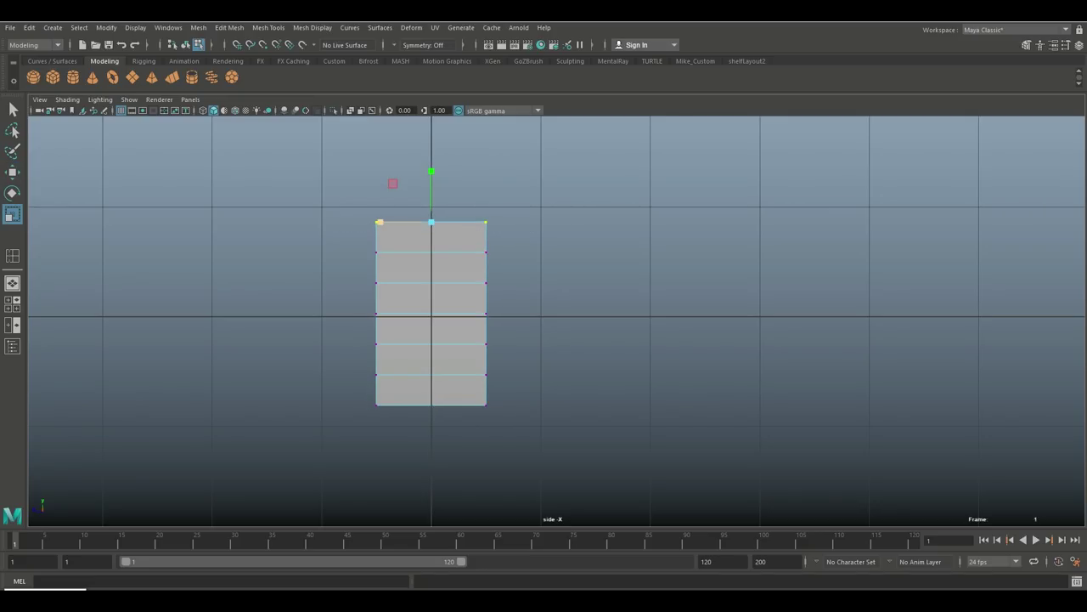
pyautogui.moveTo(378, 222); pyautogui.dragTo(408, 221)
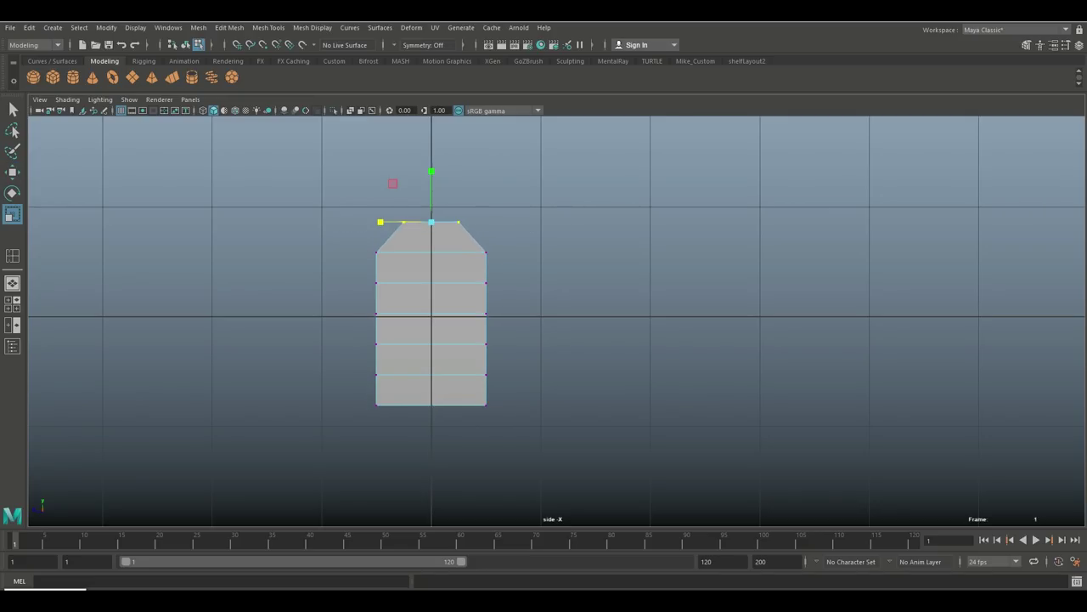
# Step: Scale the next four vertex rows down the web progressively less, forming a smooth taper towards the narrow top
pyautogui.moveTo(329, 236); pyautogui.dragTo(515, 266)
pyautogui.moveTo(380, 253); pyautogui.dragTo(497, 299)
pyautogui.moveTo(380, 283); pyautogui.dragTo(497, 328)
pyautogui.moveTo(379, 314); pyautogui.dragTo(385, 314)
pyautogui.moveTo(472, 345); pyautogui.dragTo(497, 347)
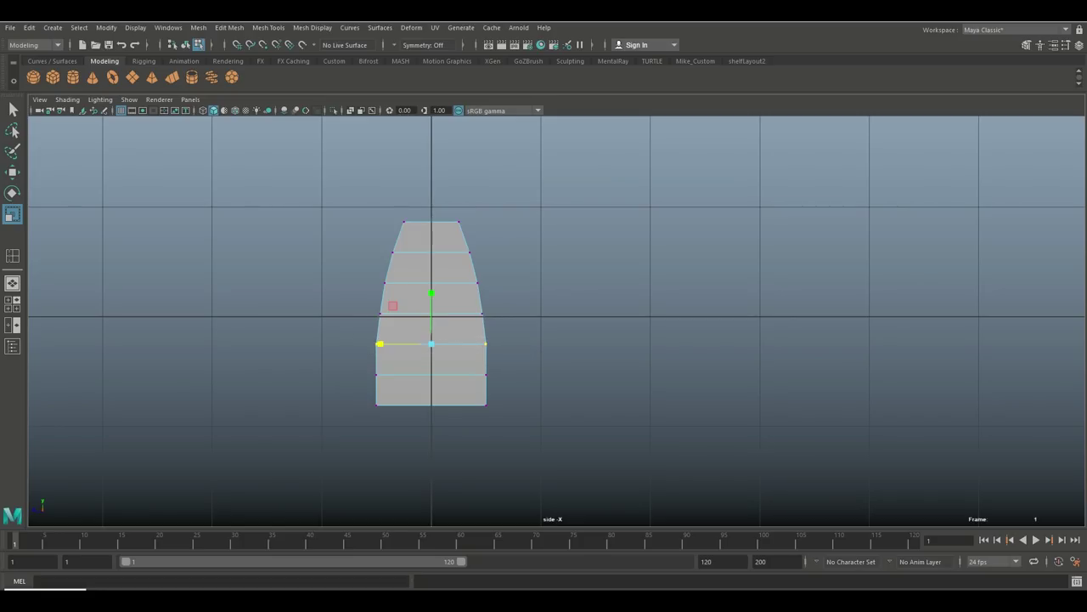
pyautogui.moveTo(380, 344); pyautogui.dragTo(381, 343)
# Step: Narrow the web's bottom vertex row to about three quarters of its width and pull in the row above it slightly
pyautogui.moveTo(357, 394); pyautogui.dragTo(528, 468)
pyautogui.moveTo(380, 404); pyautogui.dragTo(392, 404)
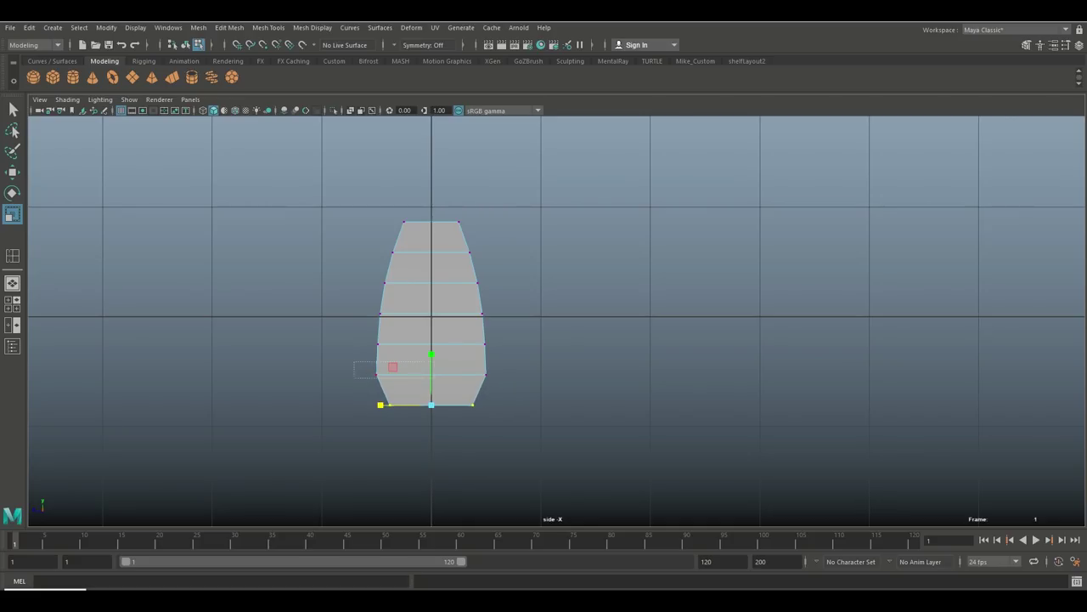
pyautogui.moveTo(359, 363); pyautogui.dragTo(510, 386)
pyautogui.moveTo(380, 374); pyautogui.dragTo(381, 374)
# Step: Insert supporting edge loops close to the web block's long side edges, using equal distance from edge
pyautogui.click(13, 304)
pyautogui.press('space')
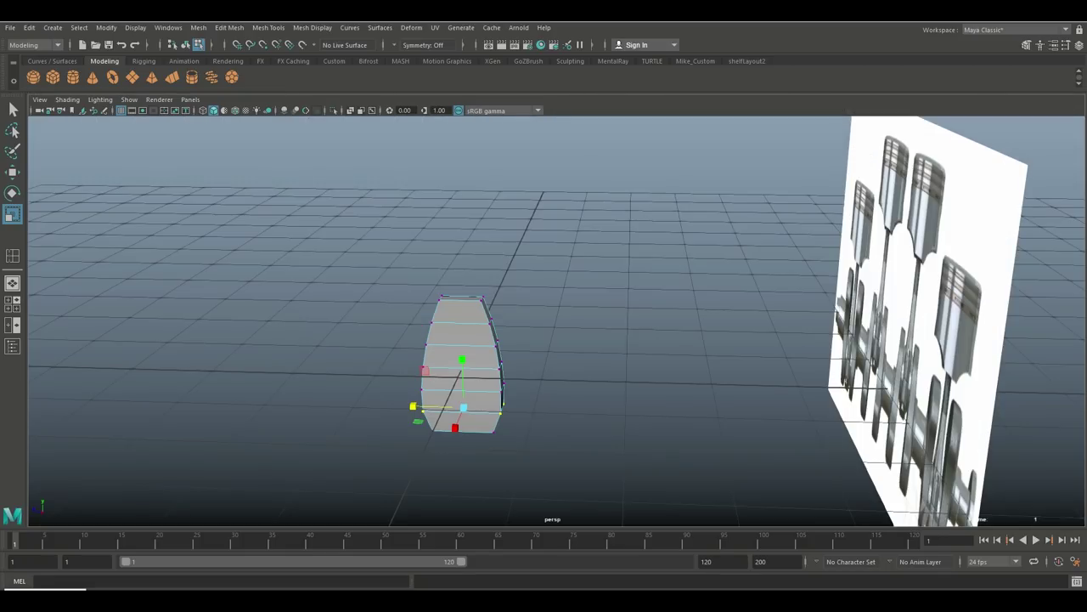
pyautogui.keyDown('alt'); pyautogui.moveTo(544, 323); pyautogui.dragTo(367, 252); pyautogui.keyUp('alt')
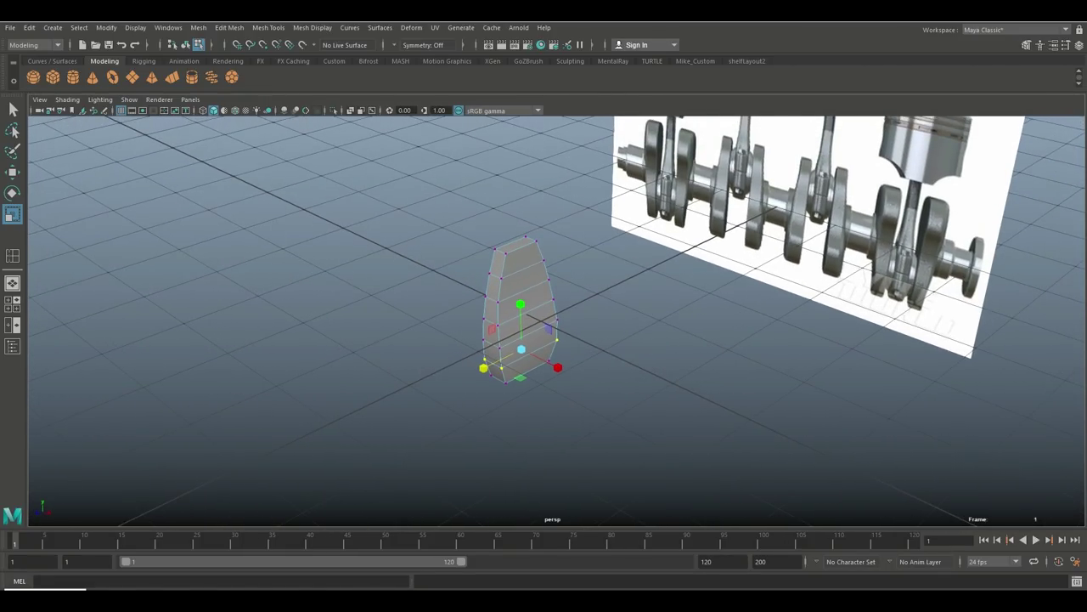
pyautogui.click(198, 27)
pyautogui.moveTo(230, 27)
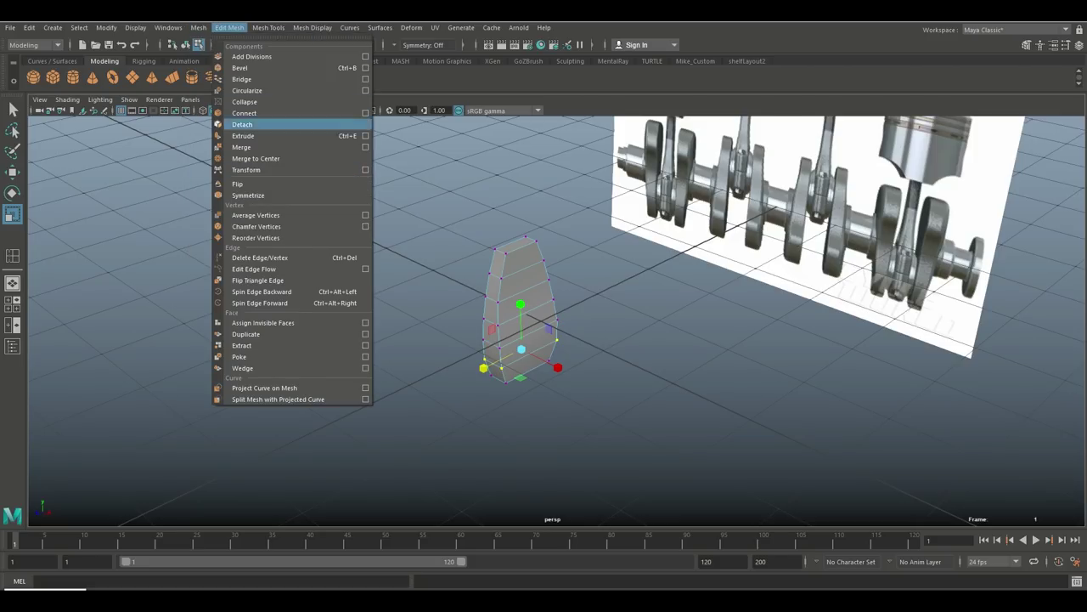
pyautogui.moveTo(168, 27)
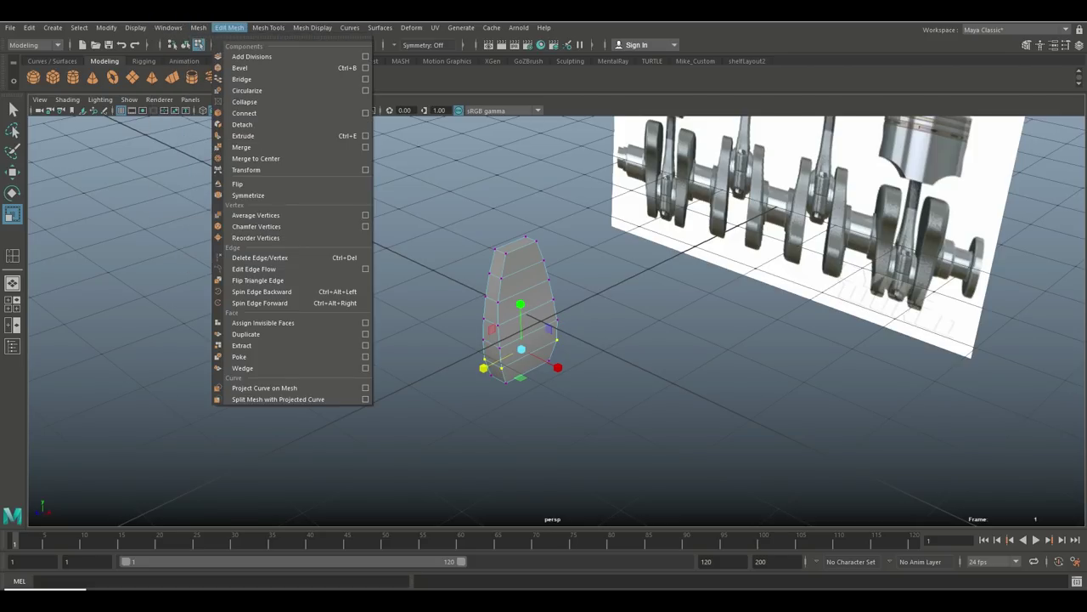
pyautogui.moveTo(268, 27)
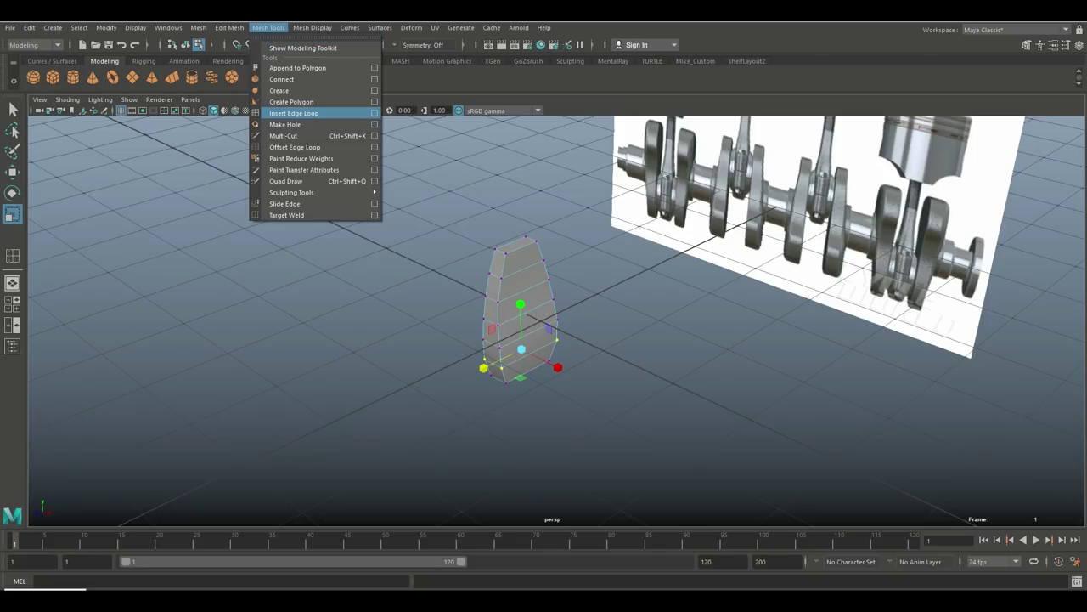
pyautogui.click(294, 113)
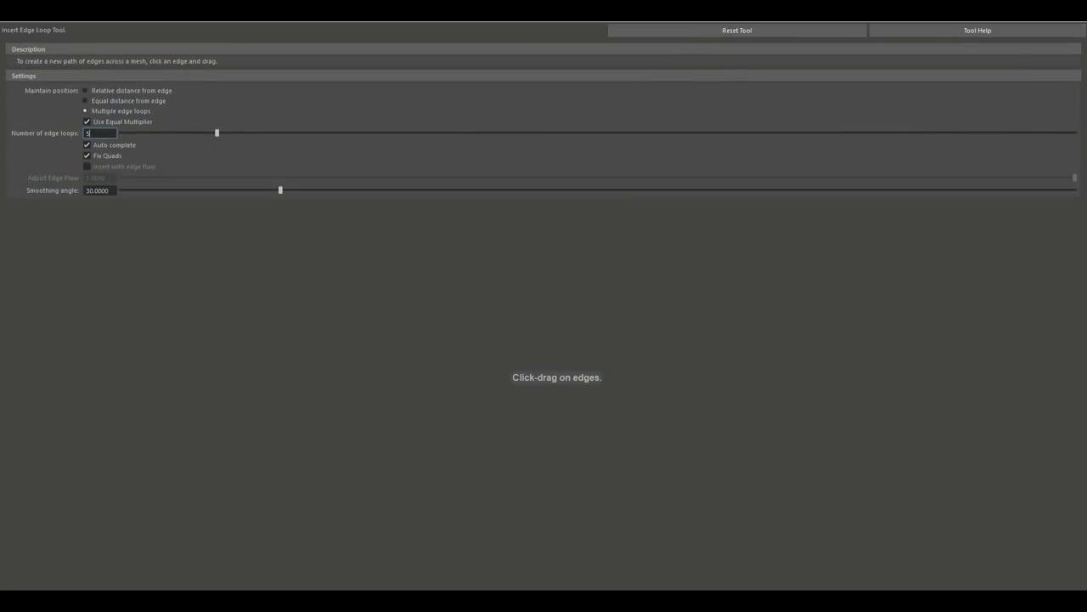
pyautogui.click(85, 100)
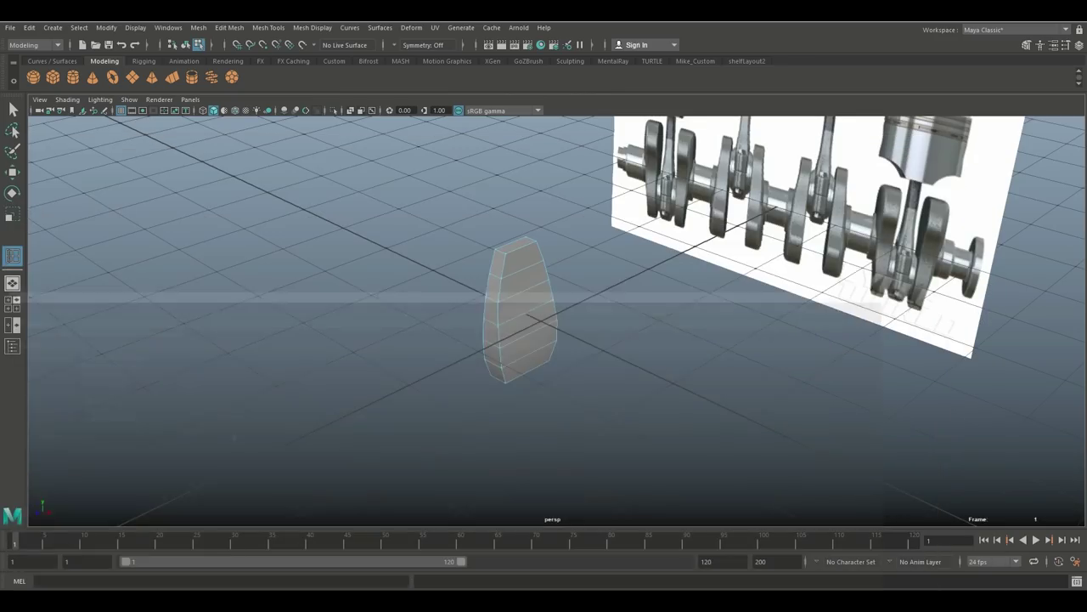
pyautogui.keyDown('alt'); pyautogui.moveTo(595, 323); pyautogui.dragTo(407, 319); pyautogui.keyUp('alt')
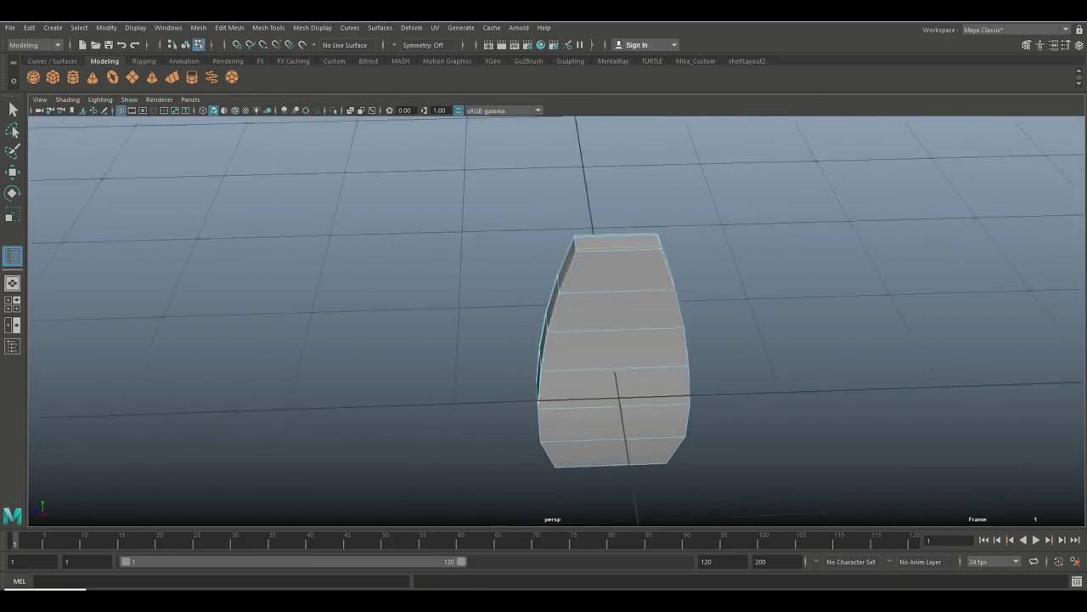
pyautogui.keyDown('alt'); pyautogui.moveTo(595, 323); pyautogui.dragTo(561, 323); pyautogui.keyUp('alt')
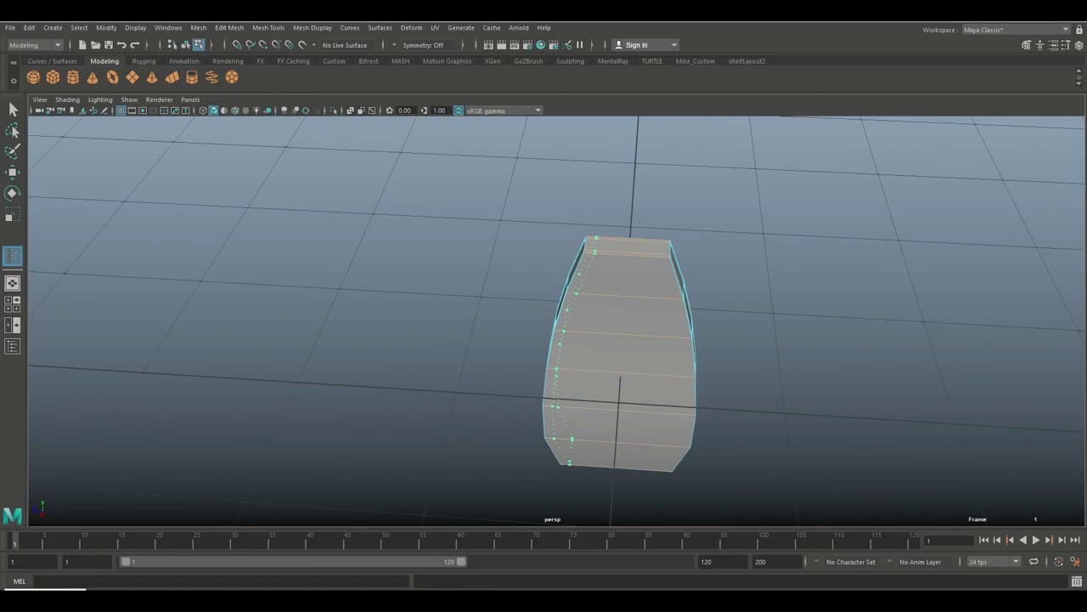
pyautogui.click(571, 439)
pyautogui.keyDown('alt'); pyautogui.moveTo(595, 340); pyautogui.dragTo(612, 238); pyautogui.keyUp('alt')
pyautogui.press('q')
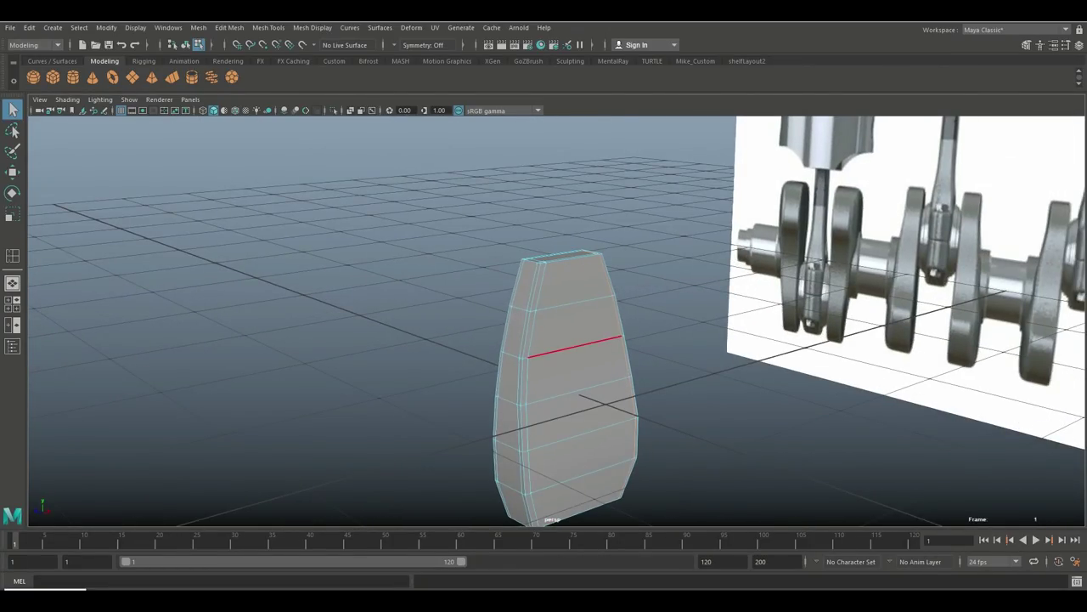
# Step: Preview the web block smoothed, examine its rounded shape from several angles and return to the unsmoothed display
pyautogui.moveTo(578, 276); pyautogui.dragTo(633, 258, button='right')
pyautogui.press('3')
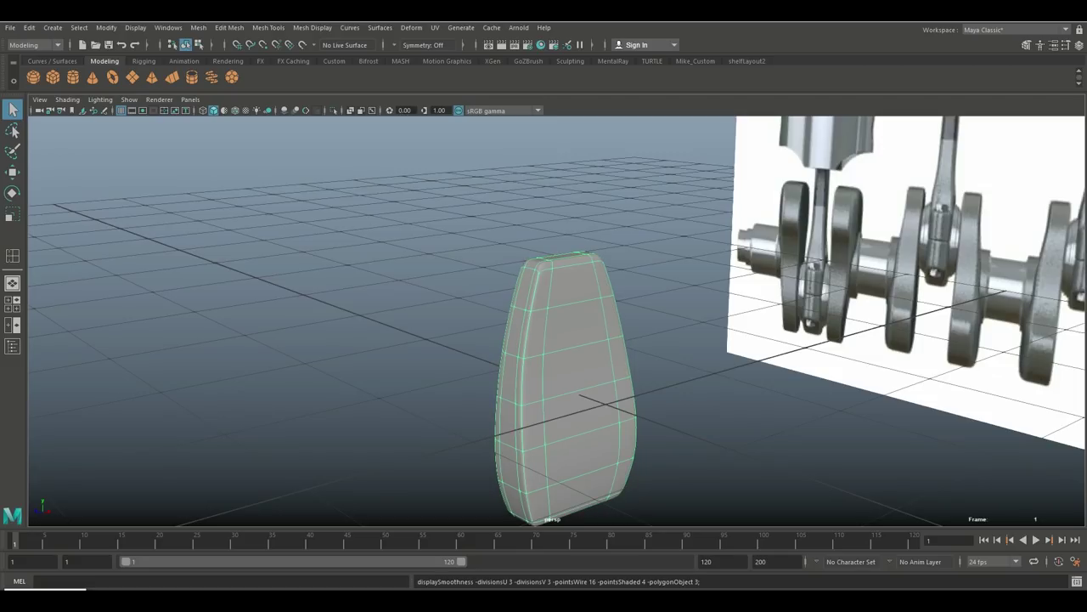
pyautogui.keyDown('alt'); pyautogui.moveTo(544, 340); pyautogui.dragTo(408, 340); pyautogui.keyUp('alt')
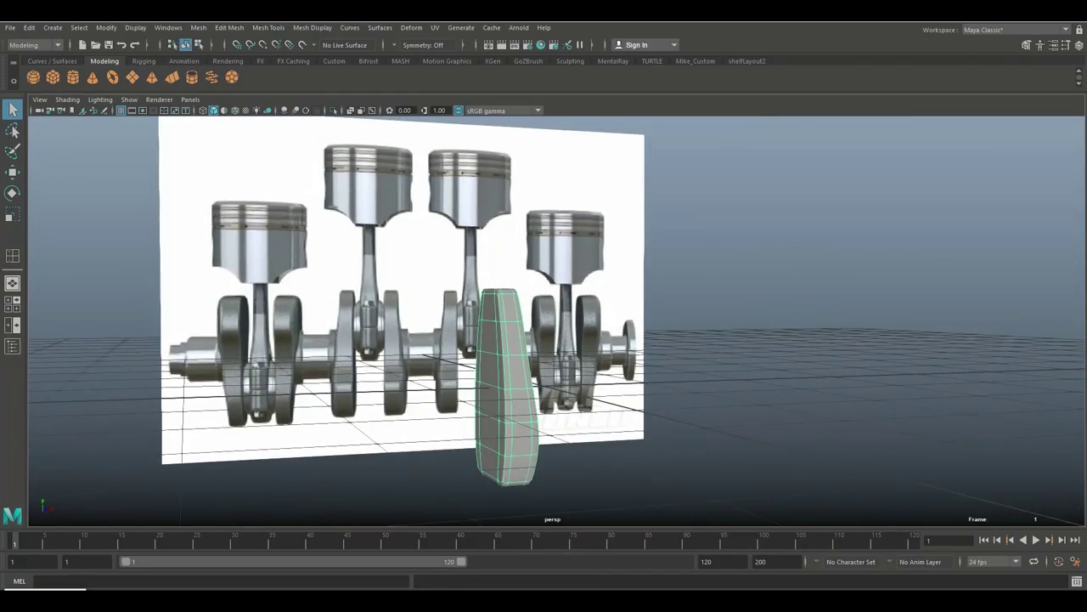
pyautogui.keyDown('alt'); pyautogui.moveTo(543, 340); pyautogui.dragTo(594, 306); pyautogui.keyUp('alt')
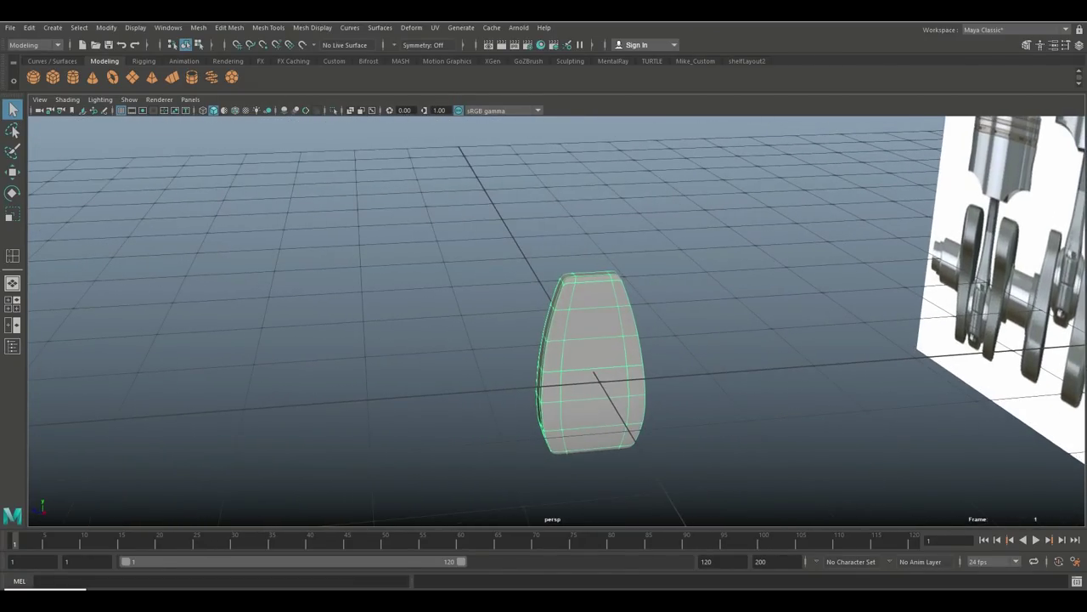
pyautogui.press('1')
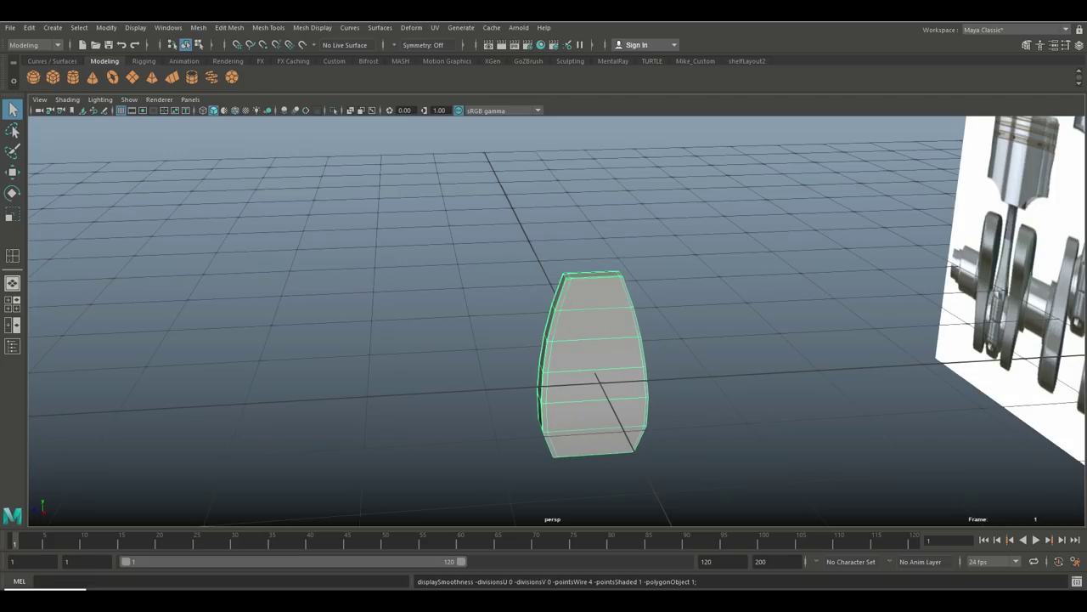
# Step: Scale the web's upper four vertex rows in the side view to just over half their width, leaving a wider counterweight below
pyautogui.click(13, 304)
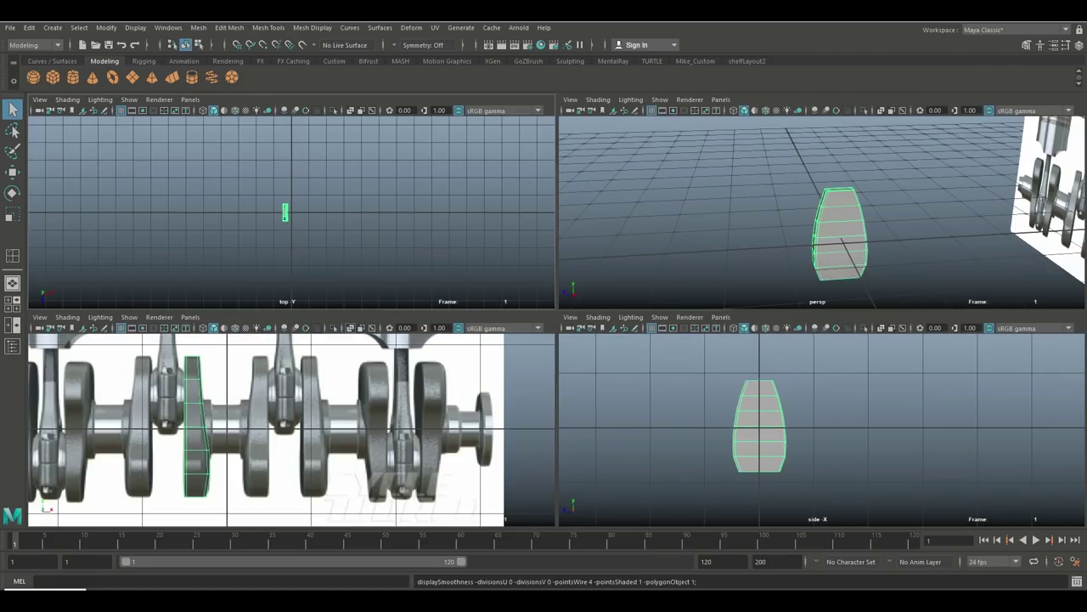
pyautogui.press('space')
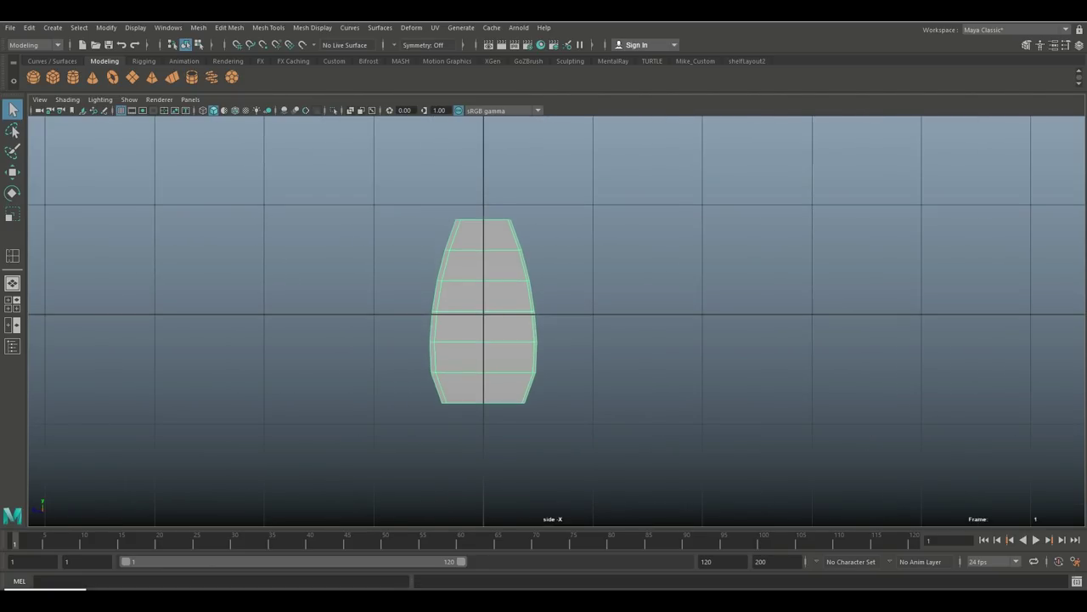
pyautogui.scroll(2, 556, 320)
pyautogui.moveTo(481, 209); pyautogui.dragTo(429, 206, button='right')
pyautogui.moveTo(590, 369); pyautogui.dragTo(594, 332)
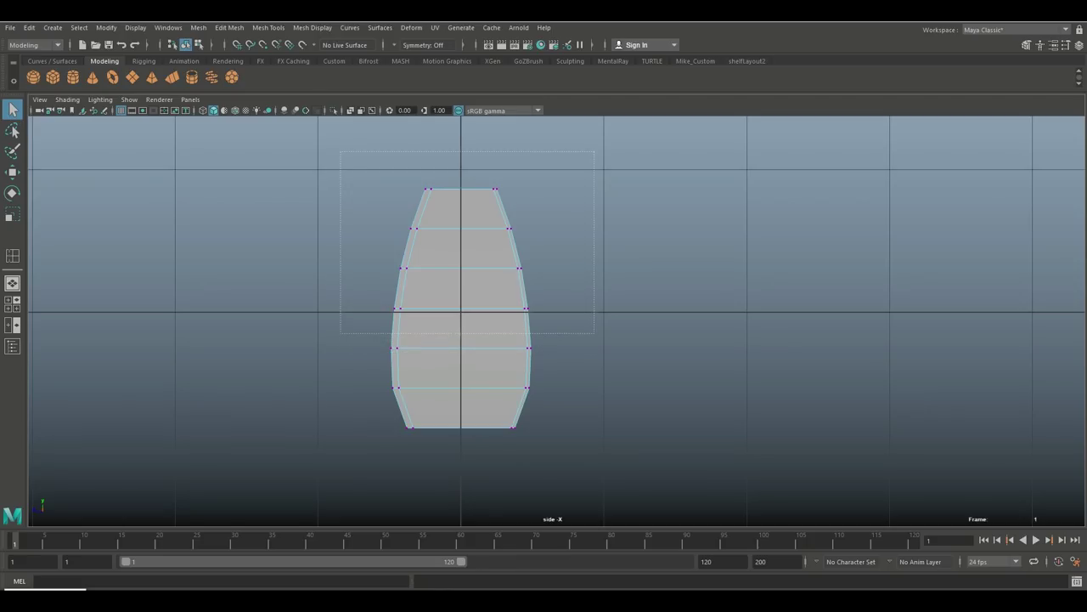
pyautogui.press('r')
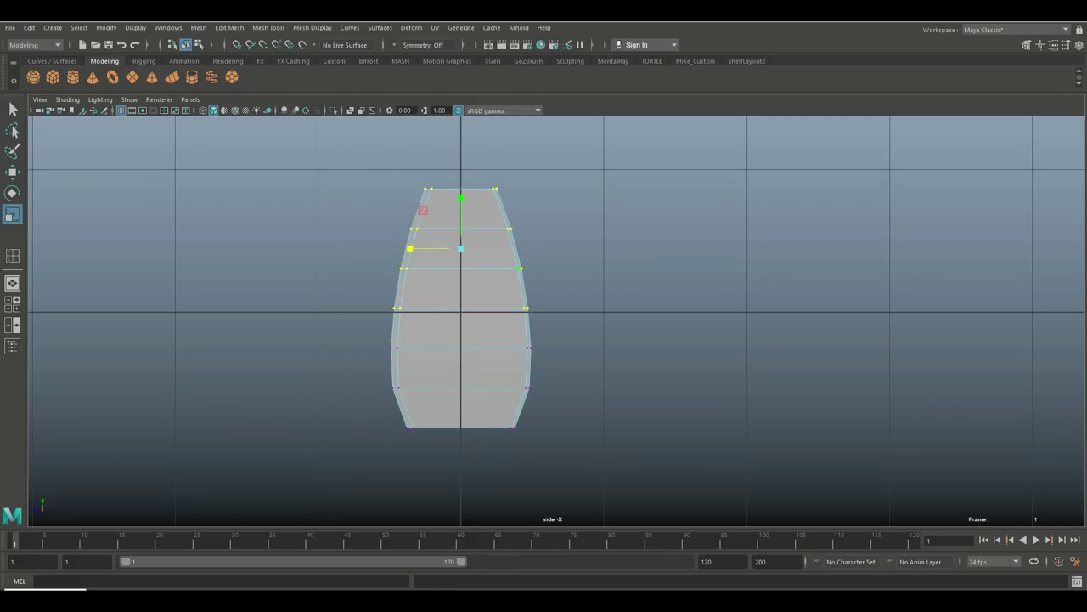
pyautogui.moveTo(409, 248); pyautogui.dragTo(431, 248)
# Step: Preview the reshaped web block smoothed in perspective and apply the mesh Smooth operation to it with 1 division
pyautogui.press('space')
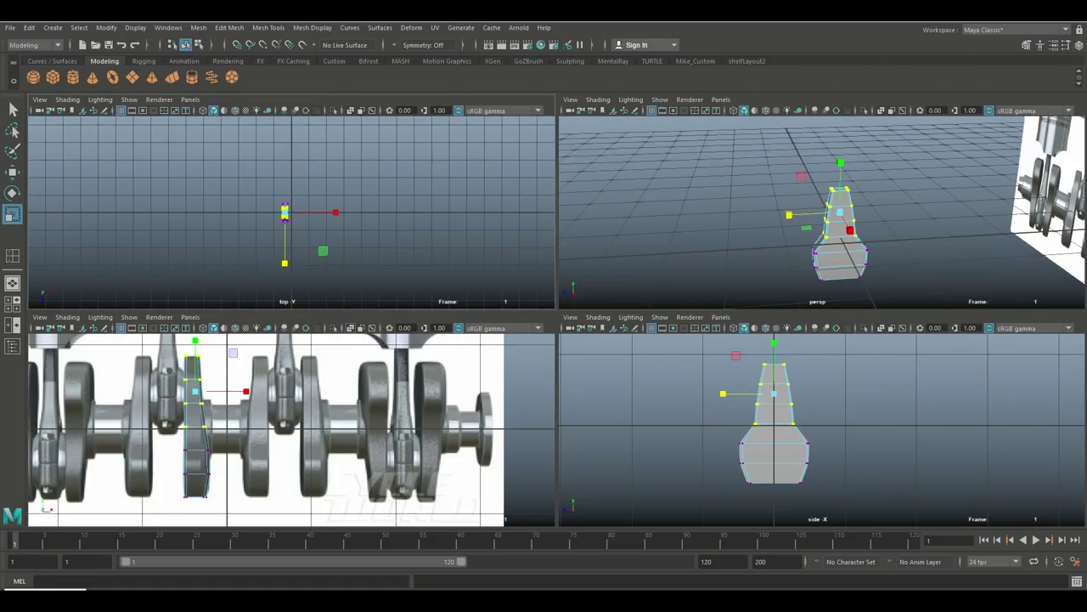
pyautogui.press('space')
pyautogui.moveTo(624, 274); pyautogui.dragTo(680, 254, button='right')
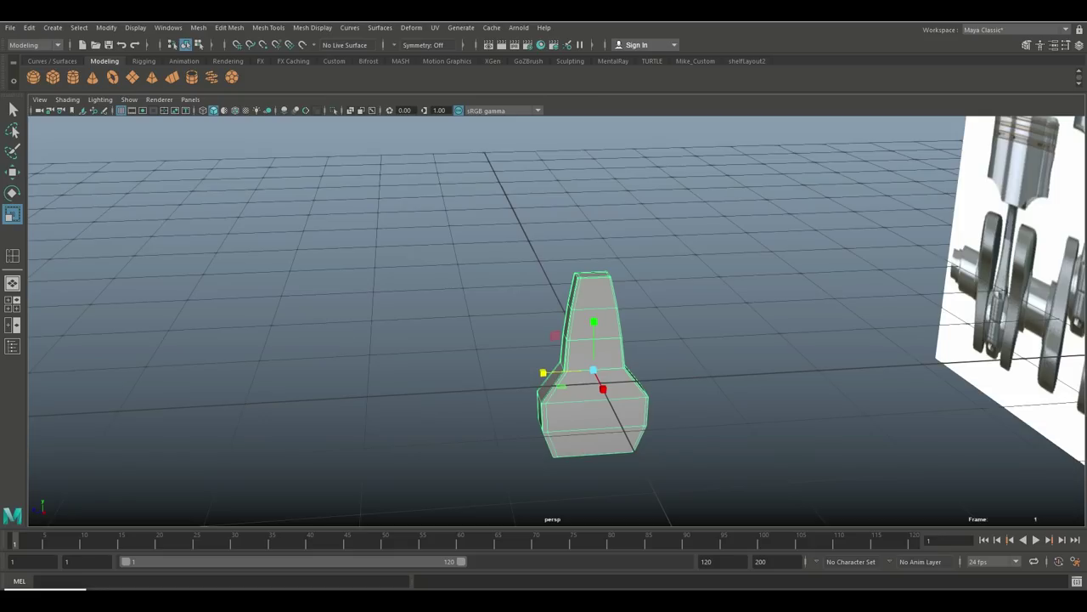
pyautogui.press('3')
pyautogui.keyDown('alt'); pyautogui.moveTo(544, 340); pyautogui.dragTo(595, 349); pyautogui.keyUp('alt')
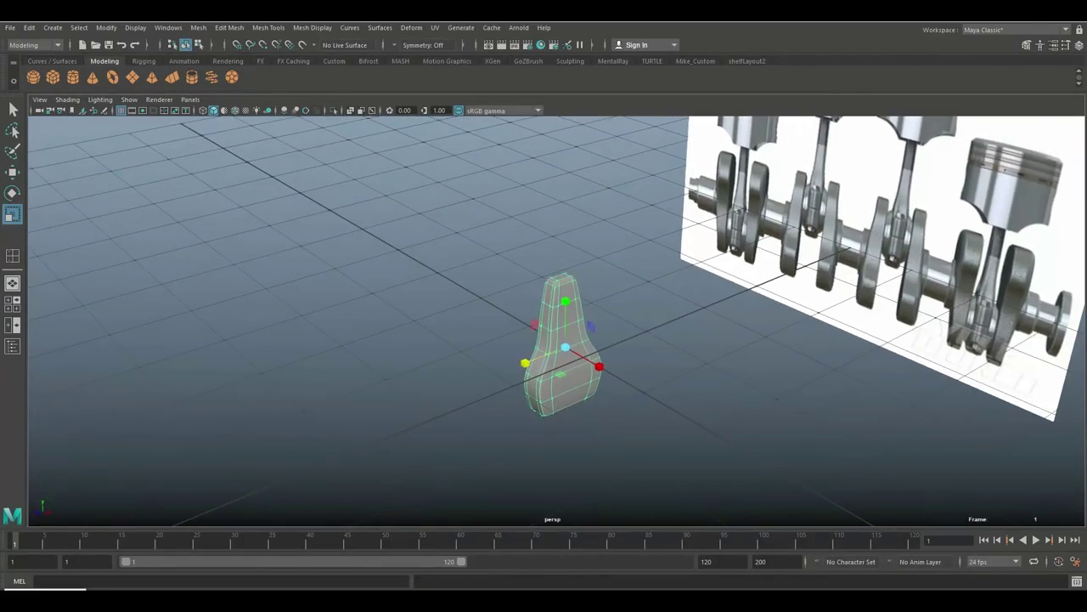
pyautogui.click(198, 27)
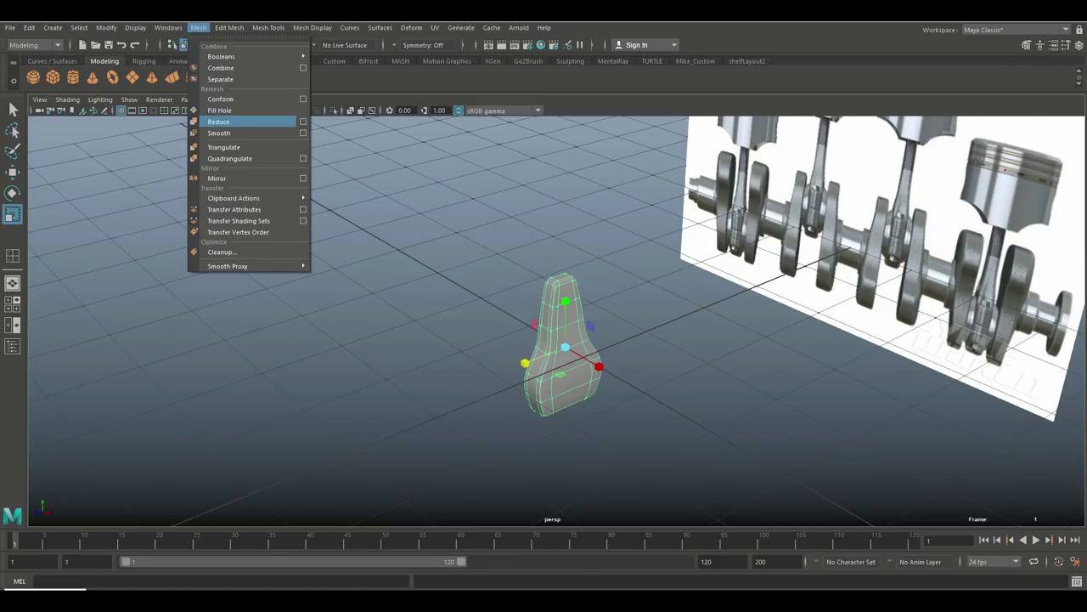
pyautogui.click(221, 132)
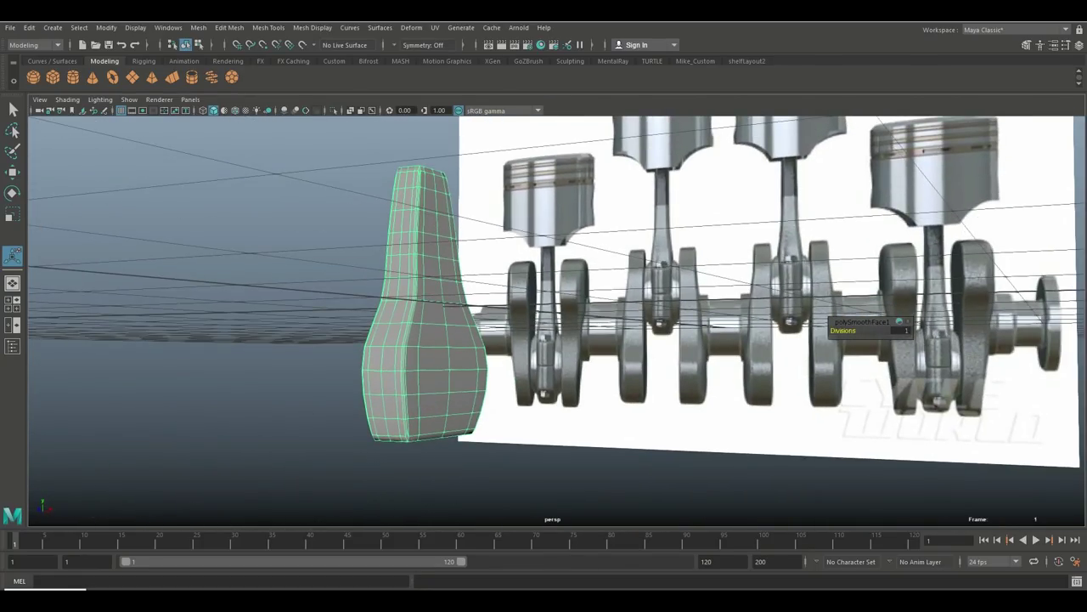
# Step: Show all hidden objects so the journal and crankpin cylinders are displayed with the web
pyautogui.click(136, 27)
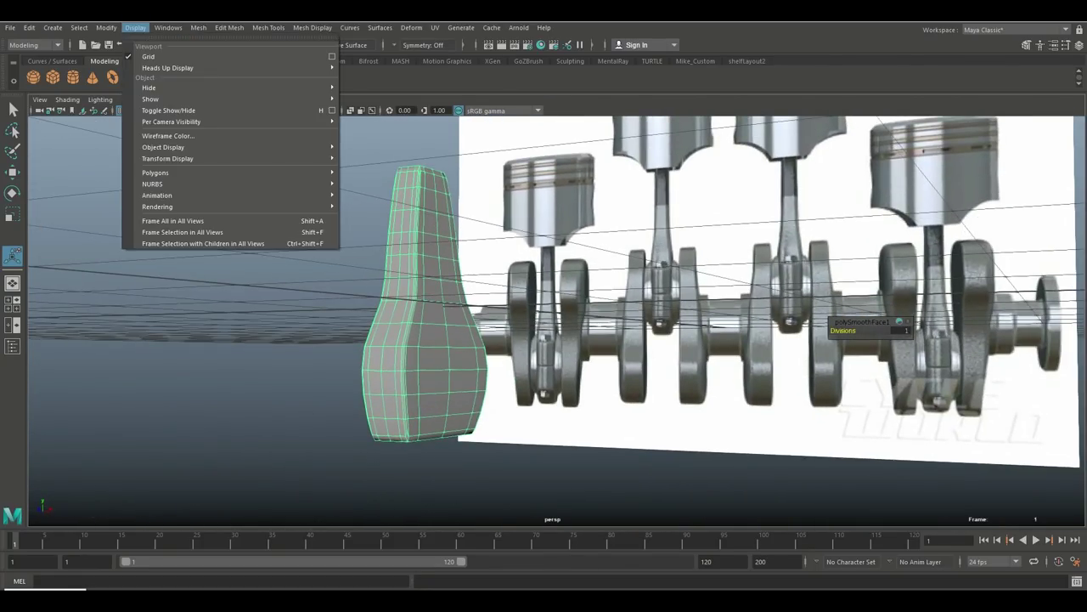
pyautogui.moveTo(170, 68)
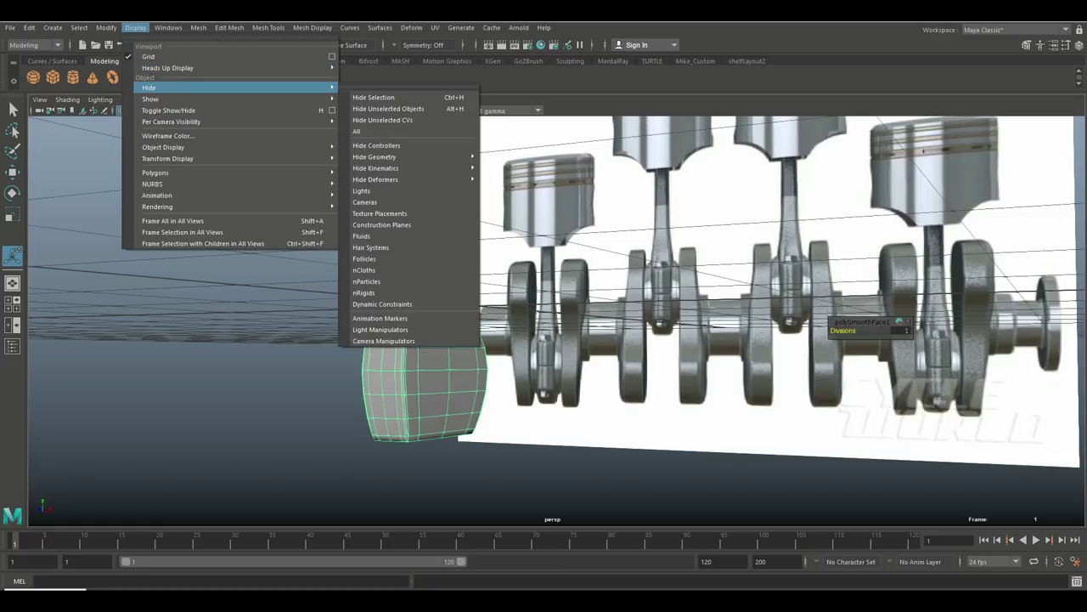
pyautogui.moveTo(151, 98)
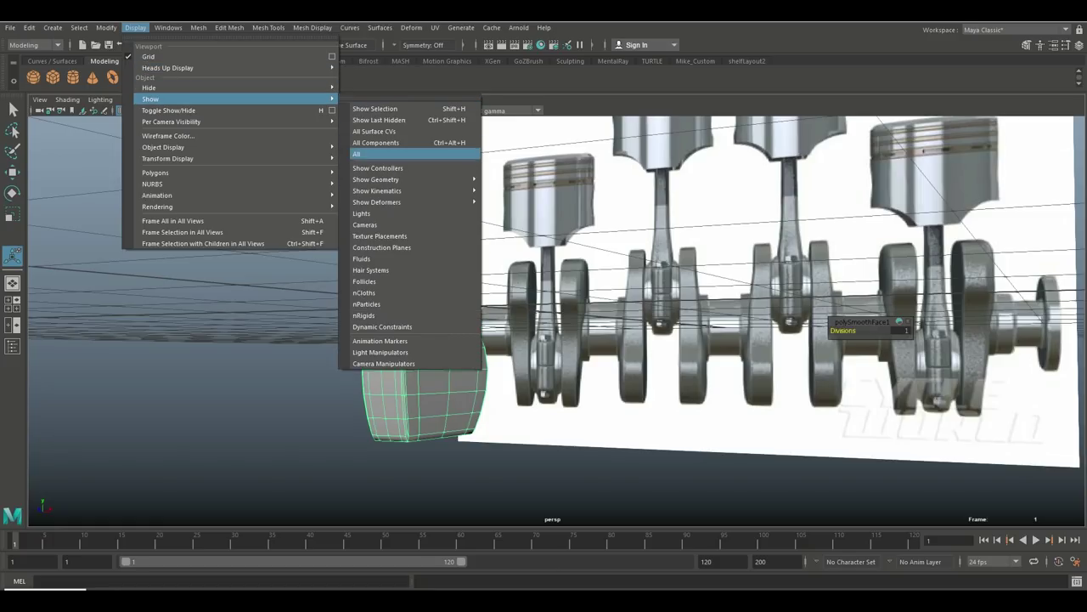
pyautogui.click(357, 154)
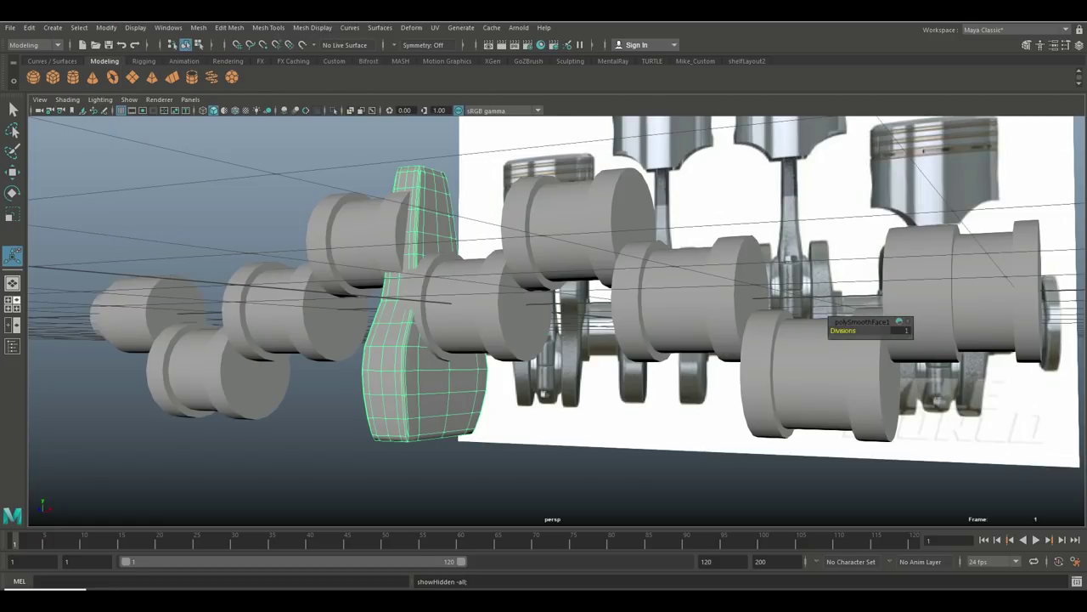
# Step: Make a mirrored instance of the web with Duplicate Special at X scale -1 and move it to the opposite side of the second crankpin
pyautogui.click(13, 305)
pyautogui.press('space')
pyautogui.press('f')
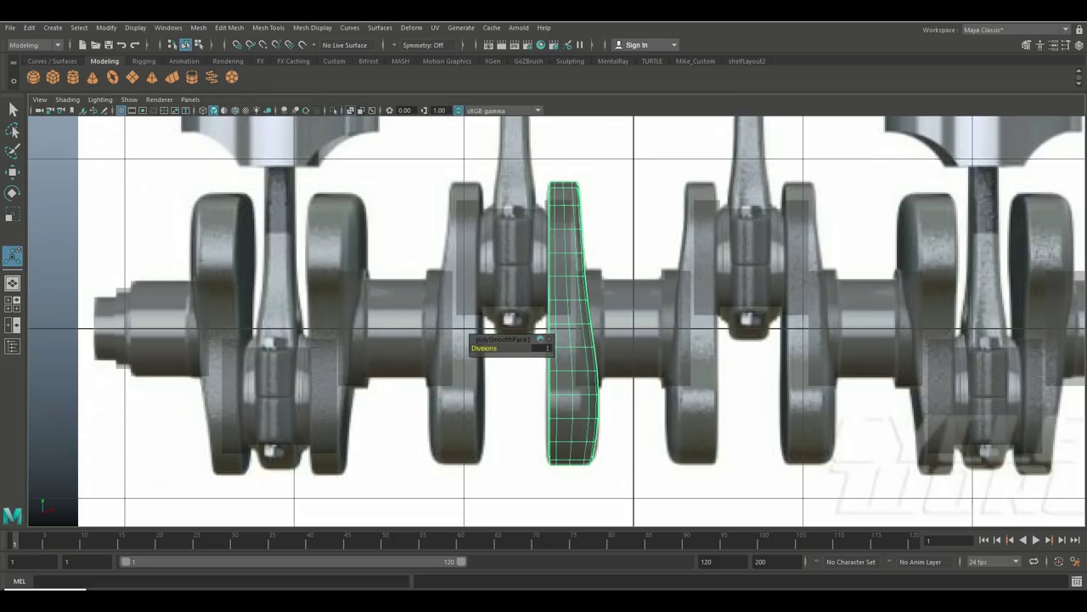
pyautogui.click(29, 27)
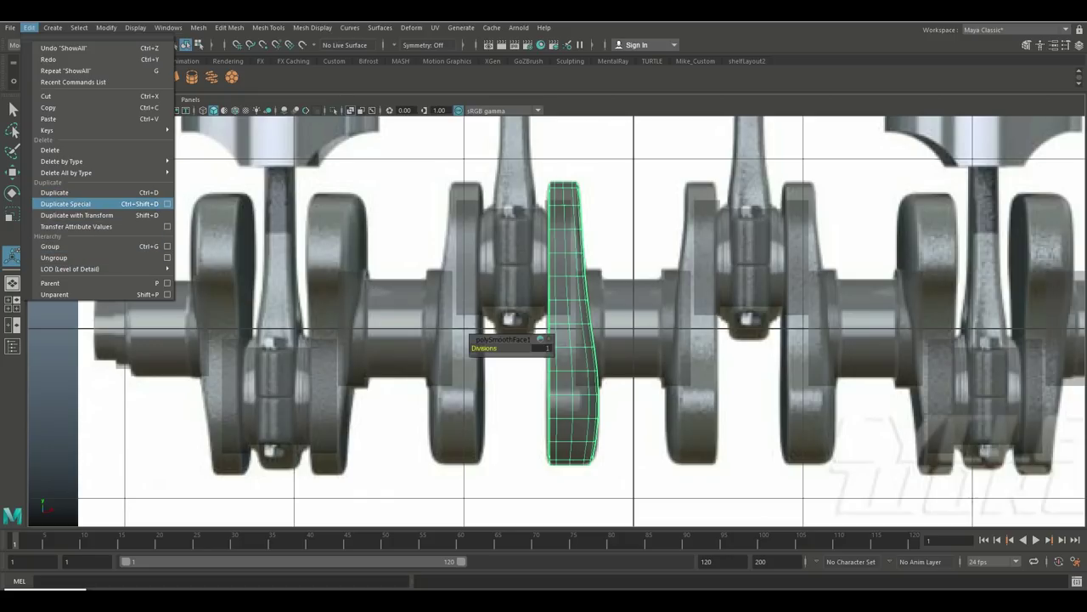
pyautogui.click(167, 204)
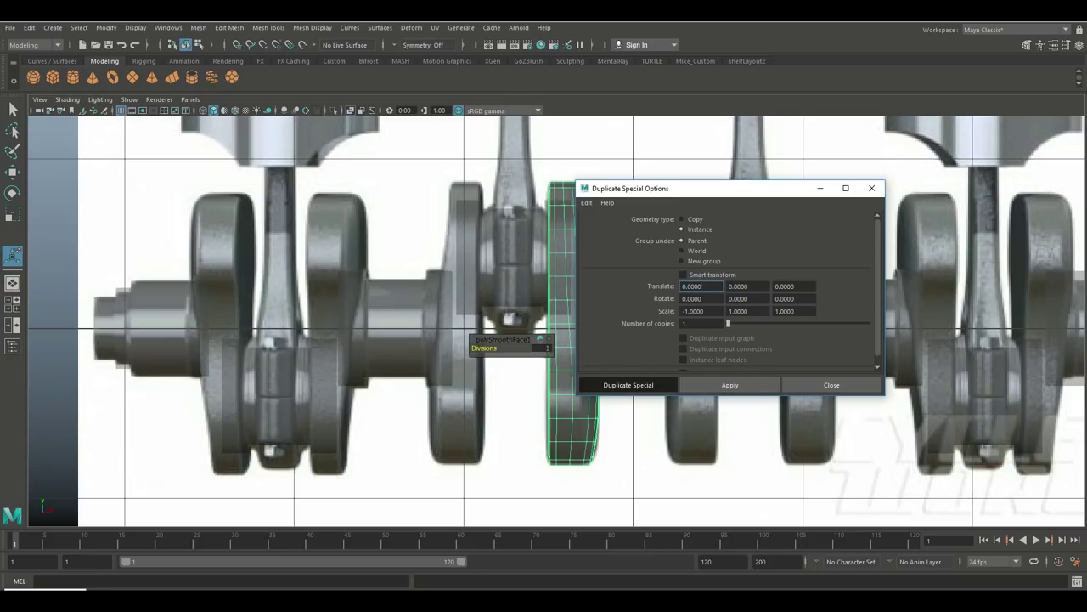
pyautogui.click(629, 385)
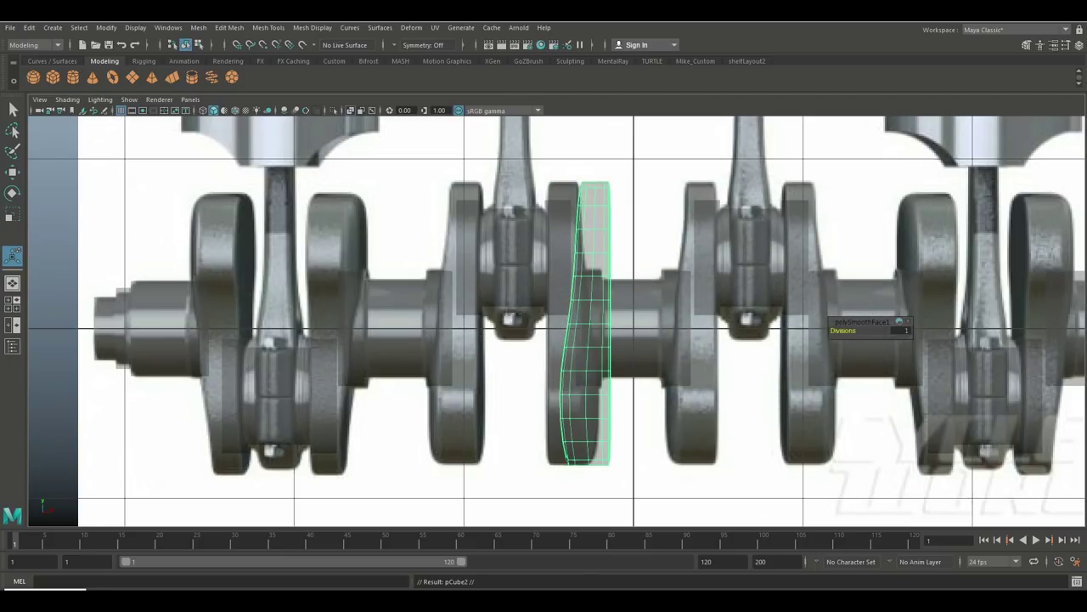
pyautogui.press('w')
pyautogui.moveTo(633, 329); pyautogui.dragTo(507, 329)
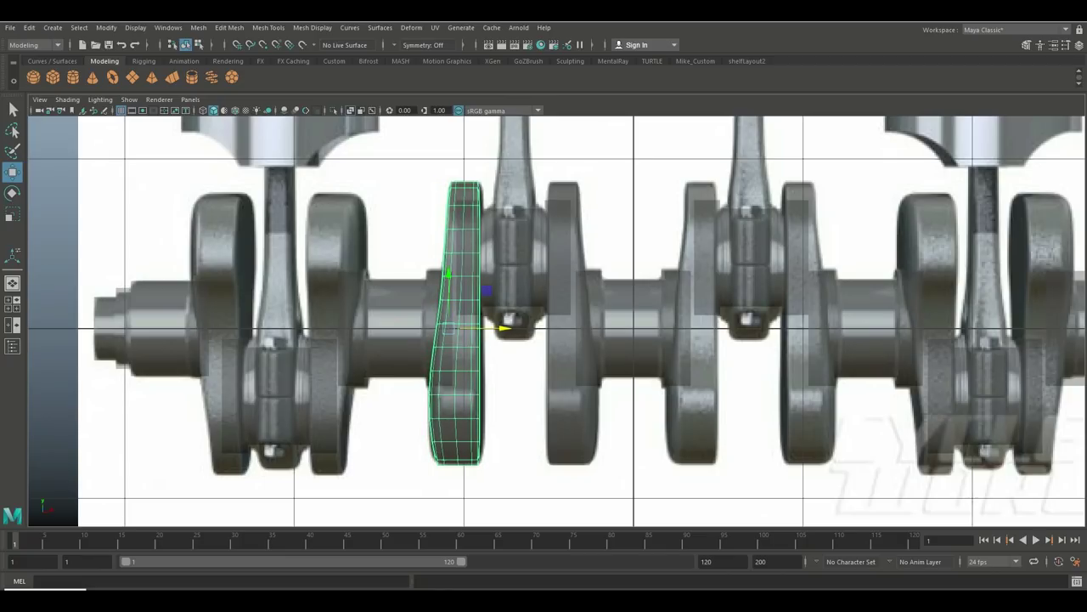
# Step: Duplicate the pair of webs and move the copies along X onto the webs around the third crankpin in the reference
pyautogui.keyDown('shift'); pyautogui.click(573, 382); pyautogui.keyUp('shift')
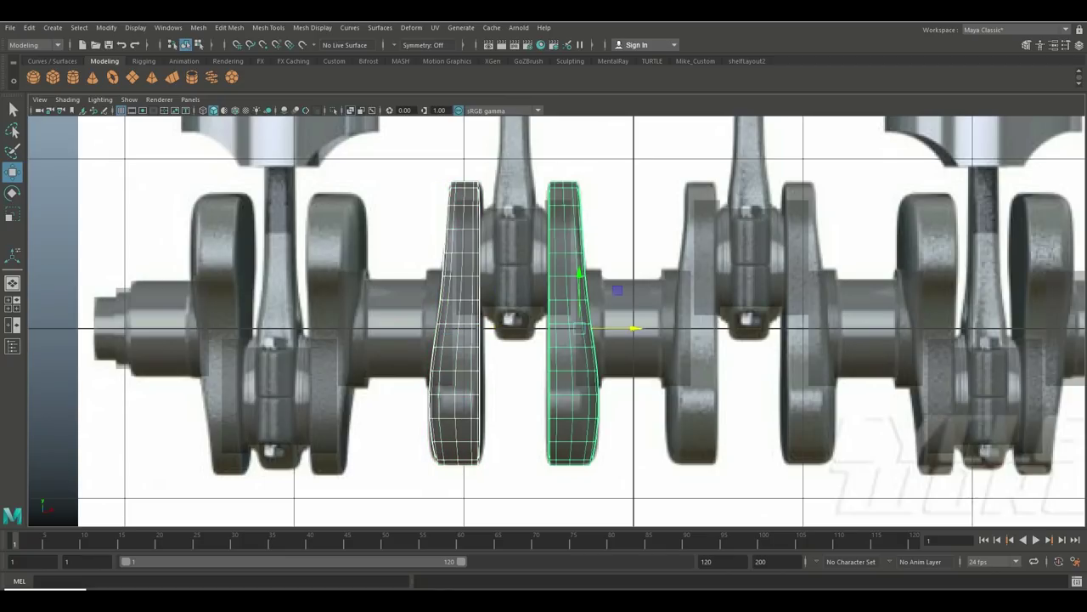
pyautogui.hotkey('ctrl', 'd')
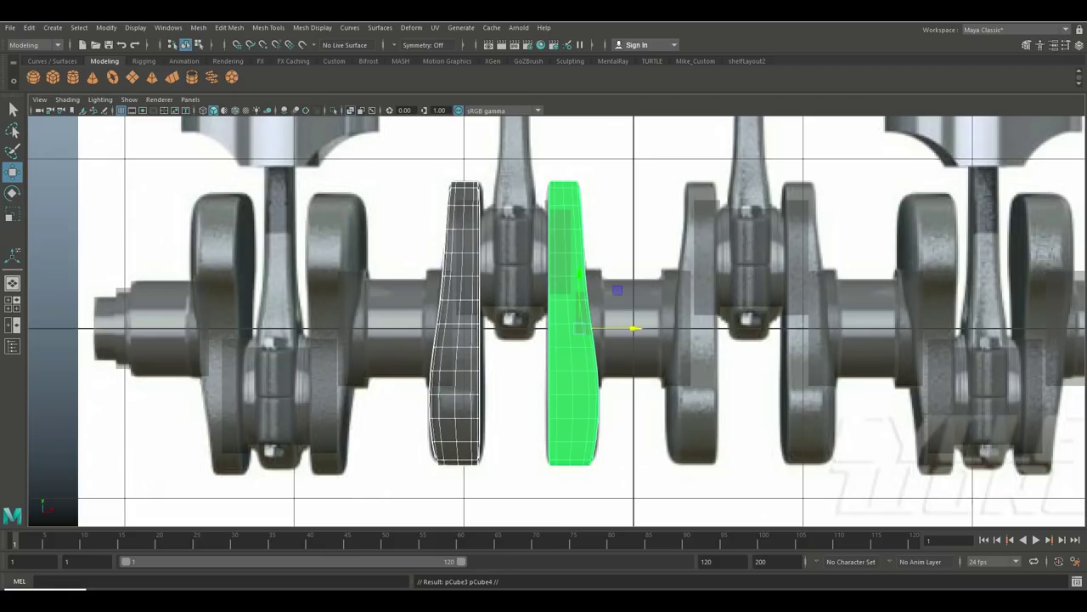
pyautogui.moveTo(636, 328); pyautogui.dragTo(872, 329)
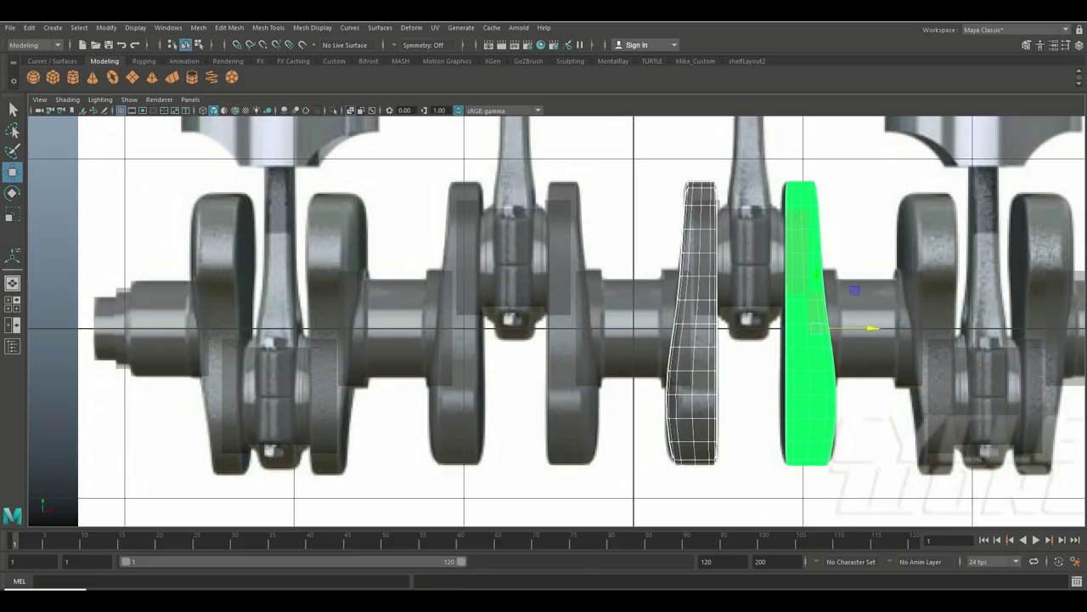
# Step: Duplicate the web pair to the fourth crankpin and rotate the copies upside down so the wide counterweights point up
pyautogui.scroll(-5, 557, 321)
pyautogui.scroll(3, 557, 321)
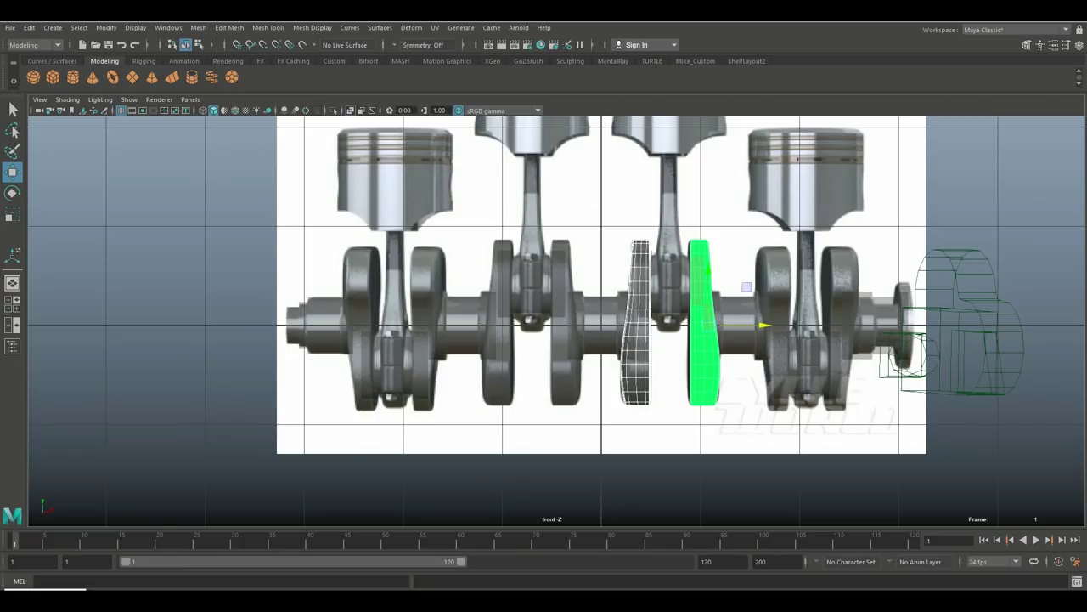
pyautogui.hotkey('ctrl', 'd')
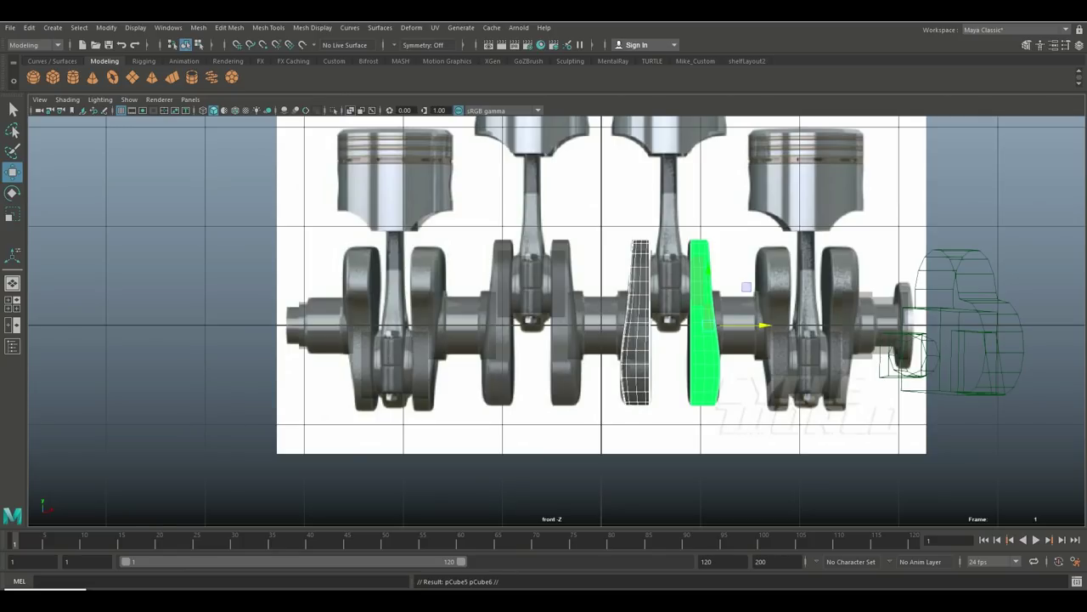
pyautogui.moveTo(756, 325); pyautogui.dragTo(889, 325)
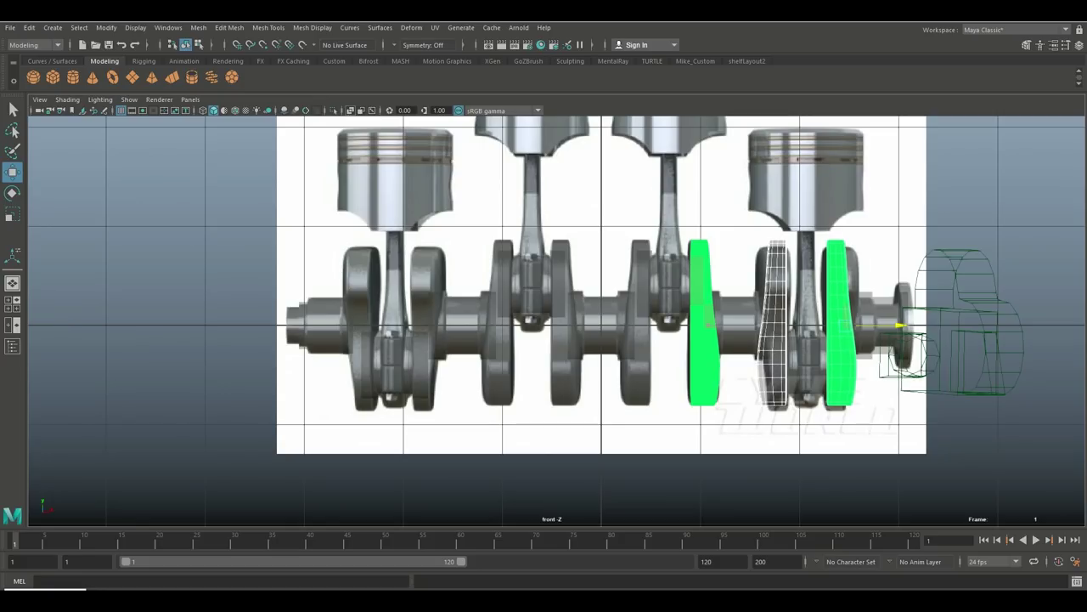
pyautogui.press('e')
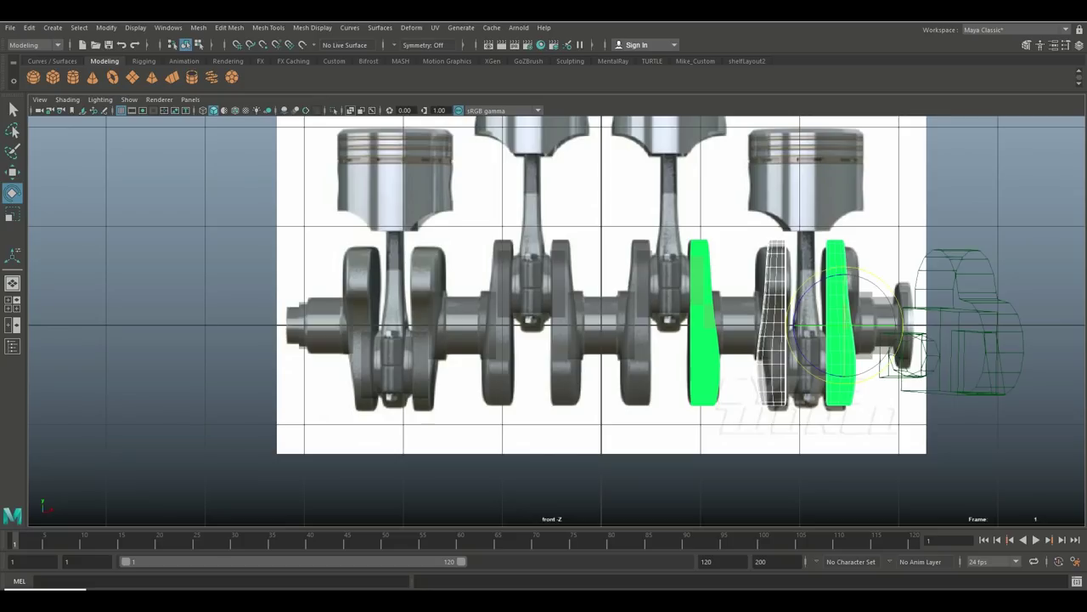
pyautogui.moveTo(875, 297); pyautogui.dragTo(844, 289)
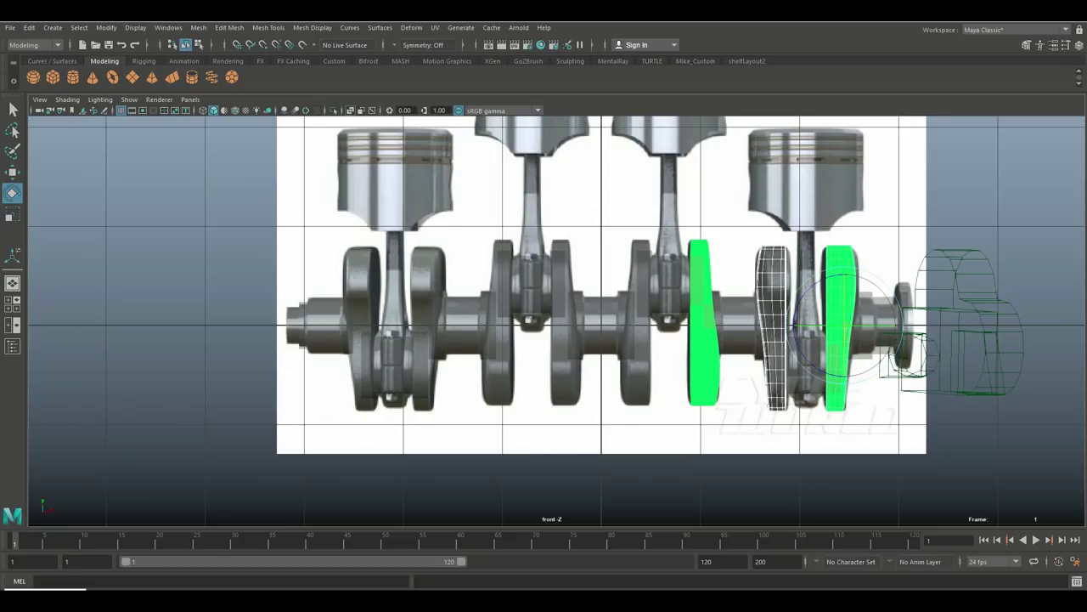
# Step: Duplicate the upside-down web pair and move the copies along X to the first crankpin
pyautogui.hotkey('ctrl', 'd')
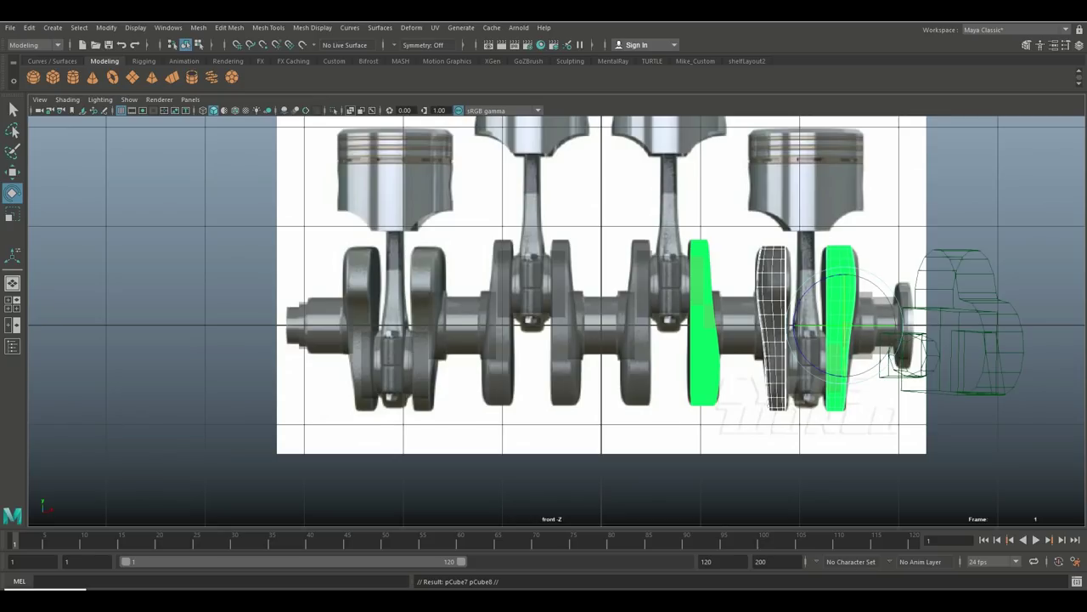
pyautogui.press('w')
pyautogui.moveTo(899, 326); pyautogui.dragTo(487, 325)
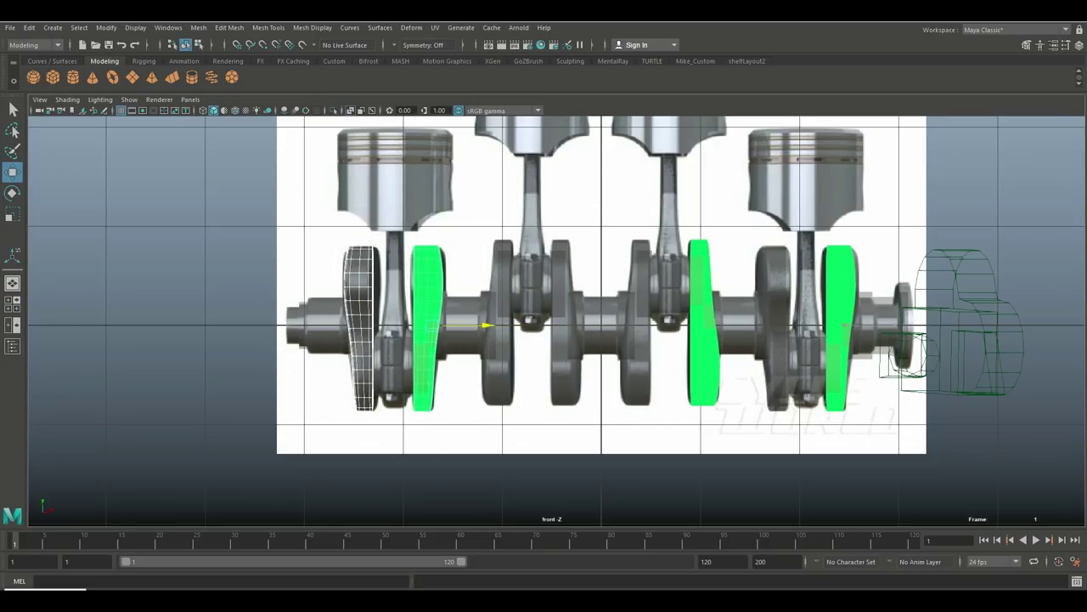
# Step: Assign a new Lambert material to the three webs displayed in solid green
pyautogui.click(12, 304)
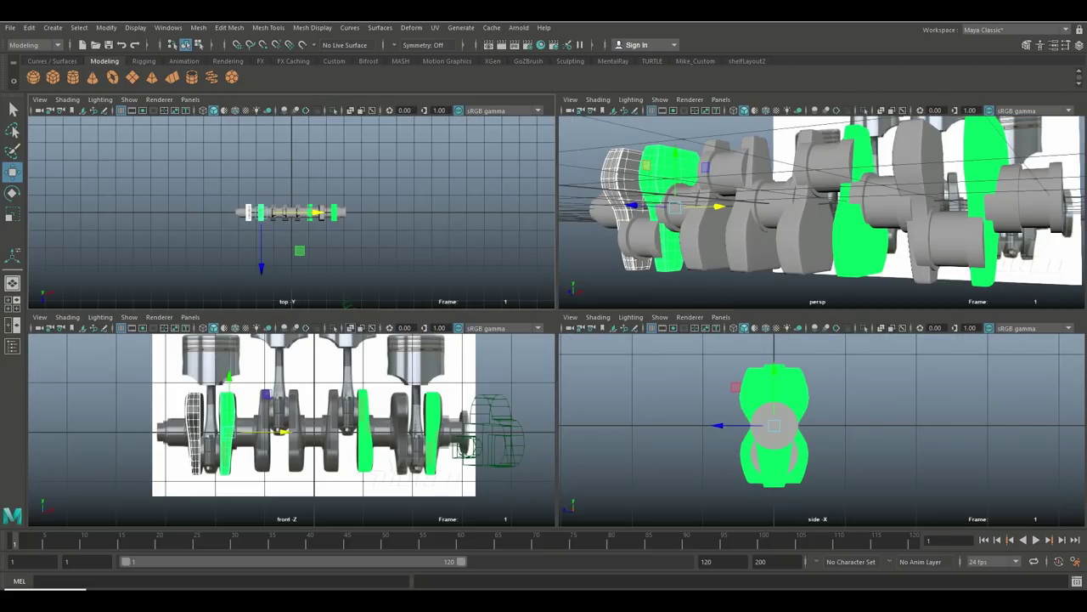
pyautogui.click(12, 283)
pyautogui.keyDown('alt'); pyautogui.moveTo(594, 340); pyautogui.dragTo(527, 323, button='right'); pyautogui.keyUp('alt')
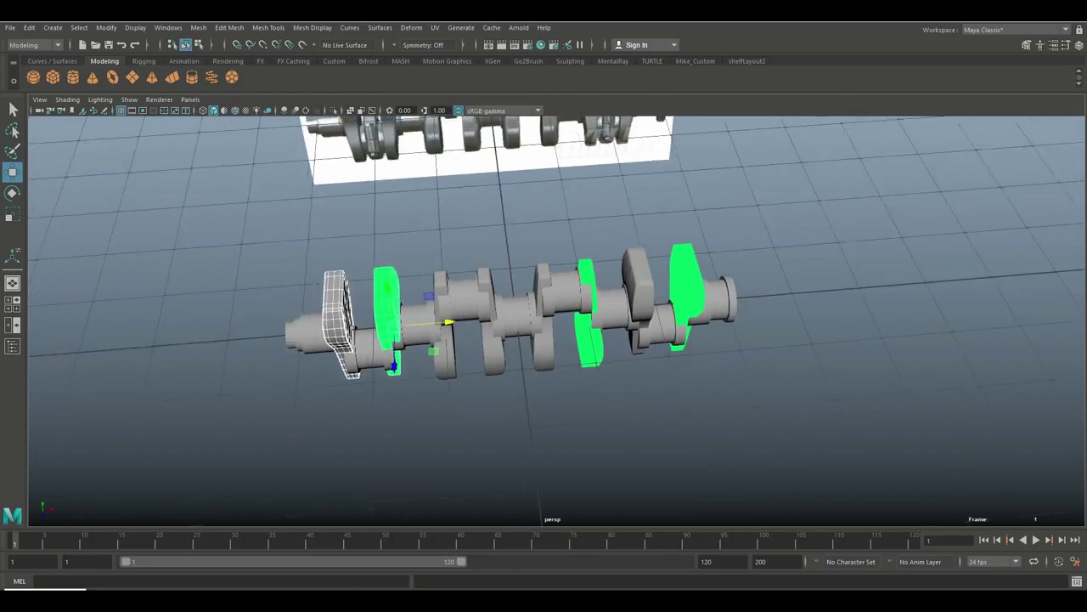
pyautogui.moveTo(544, 340)
pyautogui.keyDown('alt'); pyautogui.mouseDown()
pyautogui.moveTo(595, 365)
pyautogui.moveTo(561, 331)
pyautogui.mouseUp(); pyautogui.keyUp('alt')
pyautogui.click(388, 298)
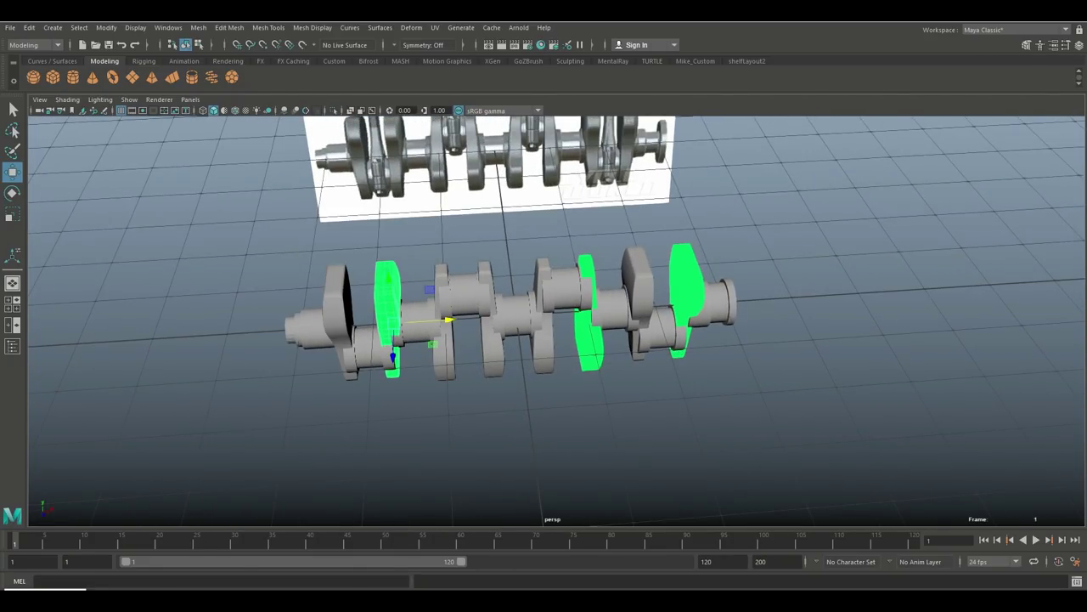
pyautogui.keyDown('shift'); pyautogui.click(589, 315); pyautogui.keyUp('shift')
pyautogui.keyDown('shift'); pyautogui.click(684, 280); pyautogui.keyUp('shift')
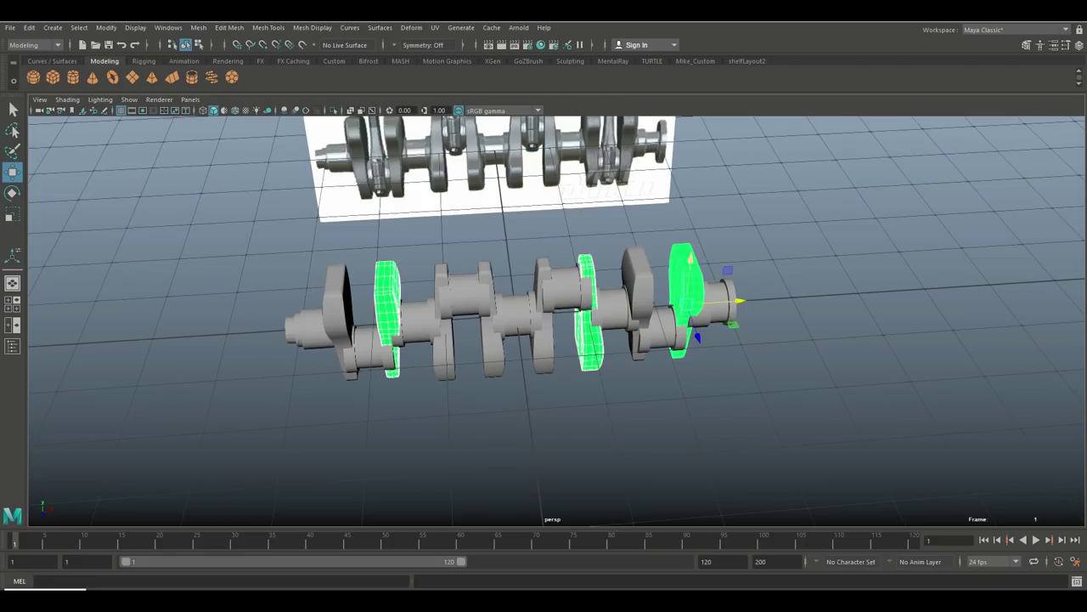
pyautogui.moveTo(684, 281); pyautogui.dragTo(680, 547, button='right')
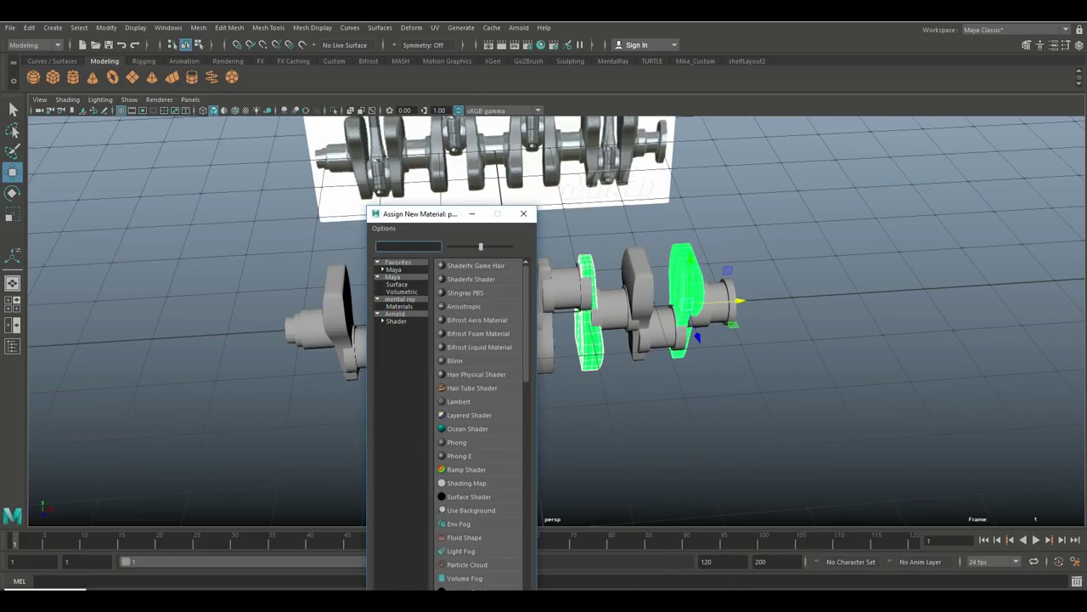
pyautogui.write('la')
pyautogui.press('Return')
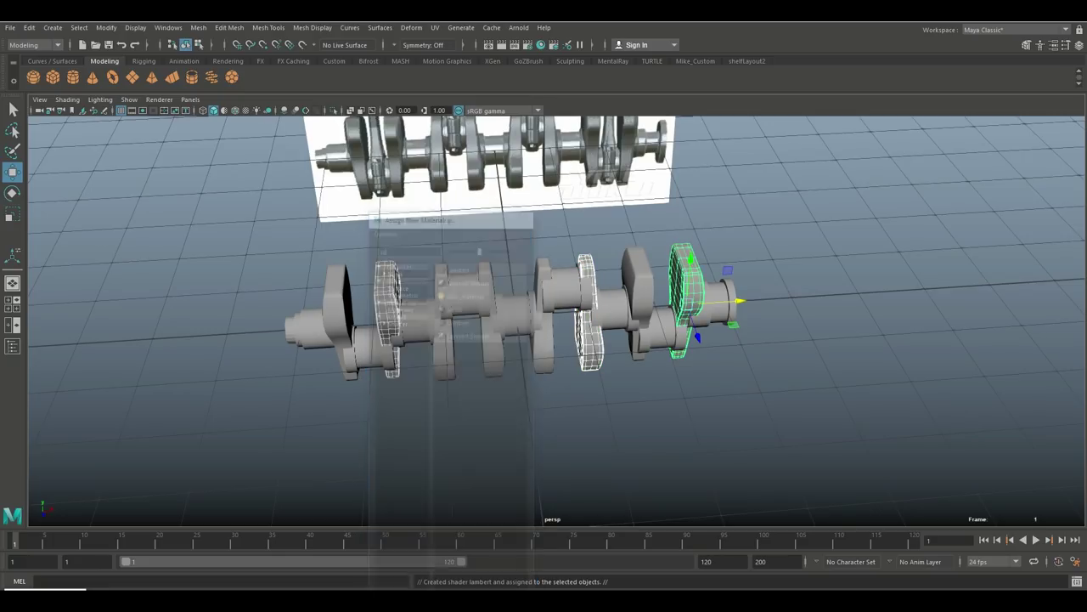
# Step: Examine the assembled crankshaft from several angles and compare it with the reference image
pyautogui.scroll(5, 425, 323)
pyautogui.scroll(-3, 425, 323)
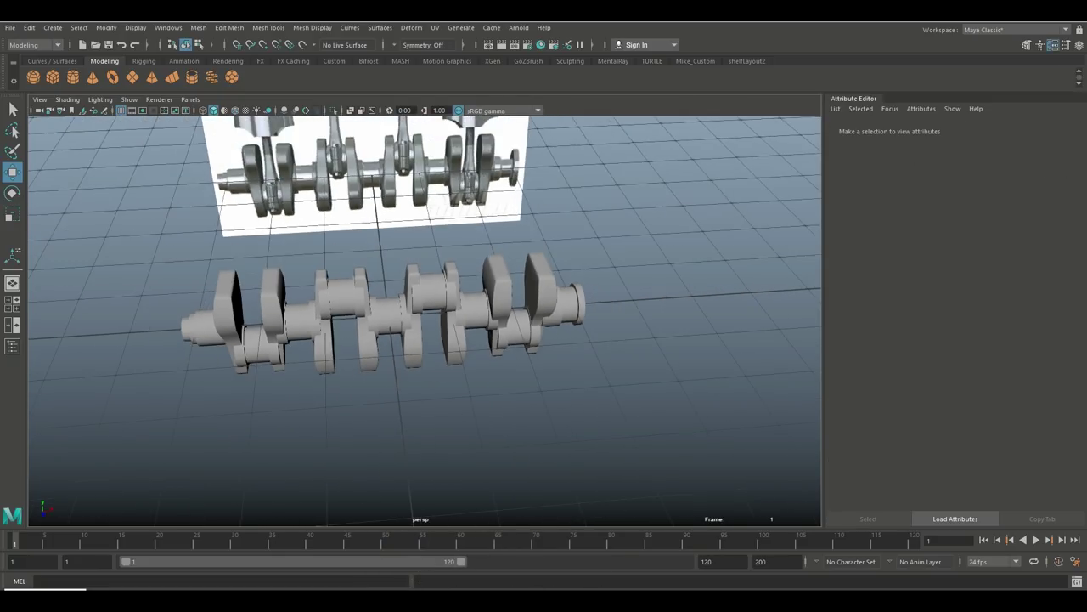
pyautogui.keyDown('alt'); pyautogui.moveTo(425, 323); pyautogui.dragTo(387, 281); pyautogui.keyUp('alt')
pyautogui.scroll(3, 425, 323)
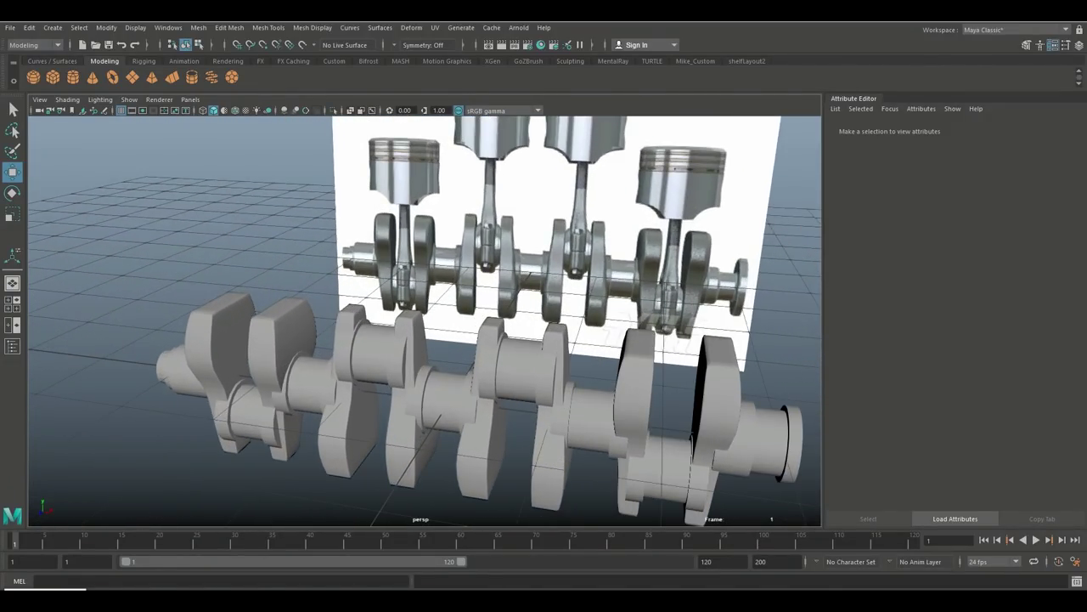
pyautogui.keyDown('alt'); pyautogui.moveTo(424, 323); pyautogui.dragTo(747, 306); pyautogui.keyUp('alt')
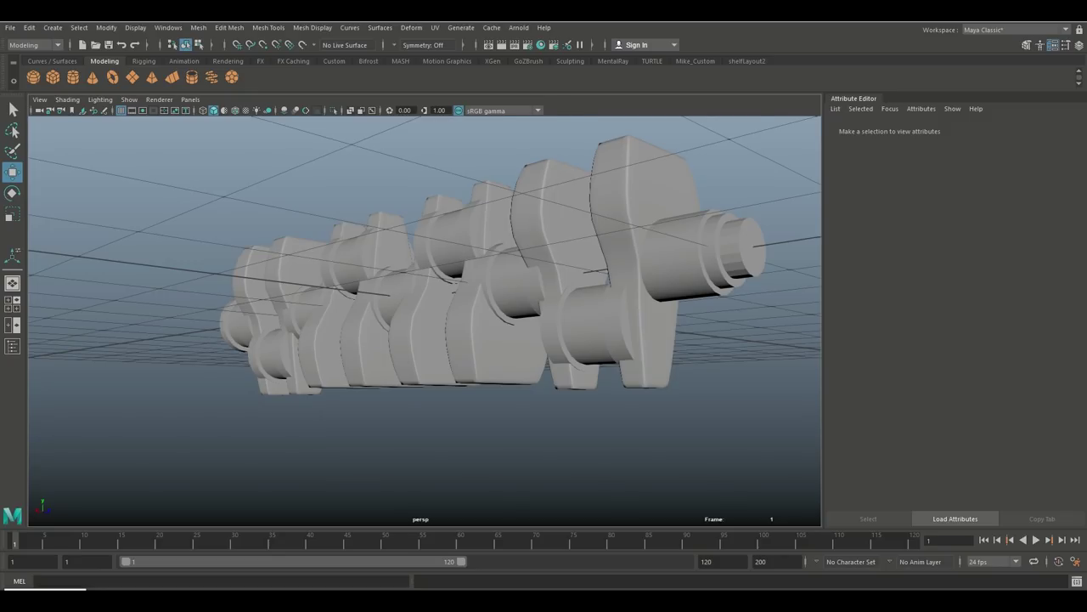
pyautogui.keyDown('alt'); pyautogui.moveTo(748, 306); pyautogui.dragTo(646, 337); pyautogui.keyUp('alt')
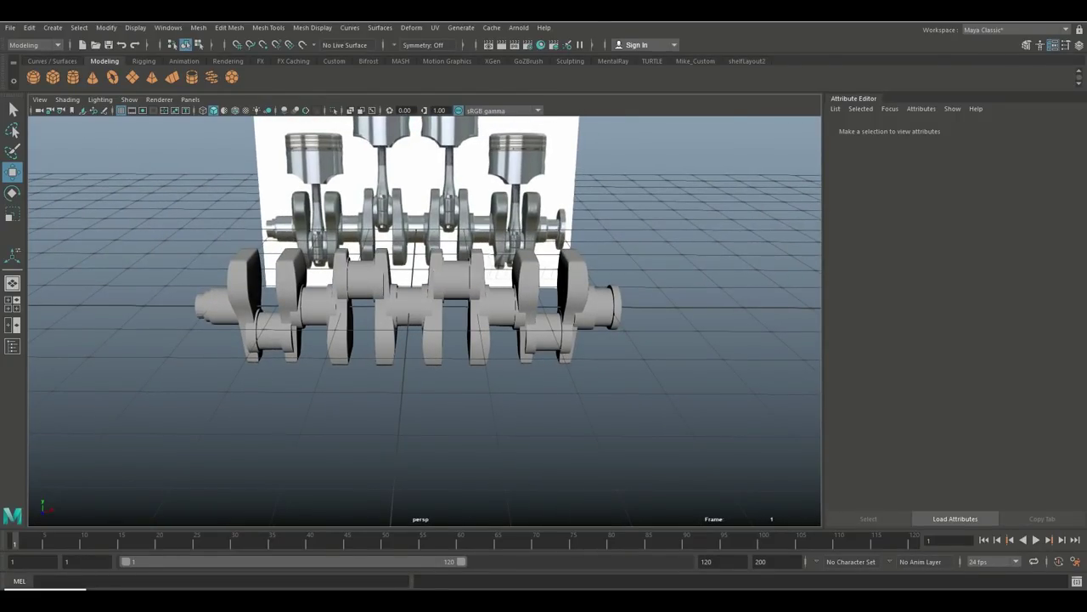
# Step: Clear away the duplicated counterweight webs, keeping only a single web beside the first crankpin for rework
pyautogui.click(247, 306)
pyautogui.keyDown('shift'); pyautogui.click(291, 306); pyautogui.keyUp('shift')
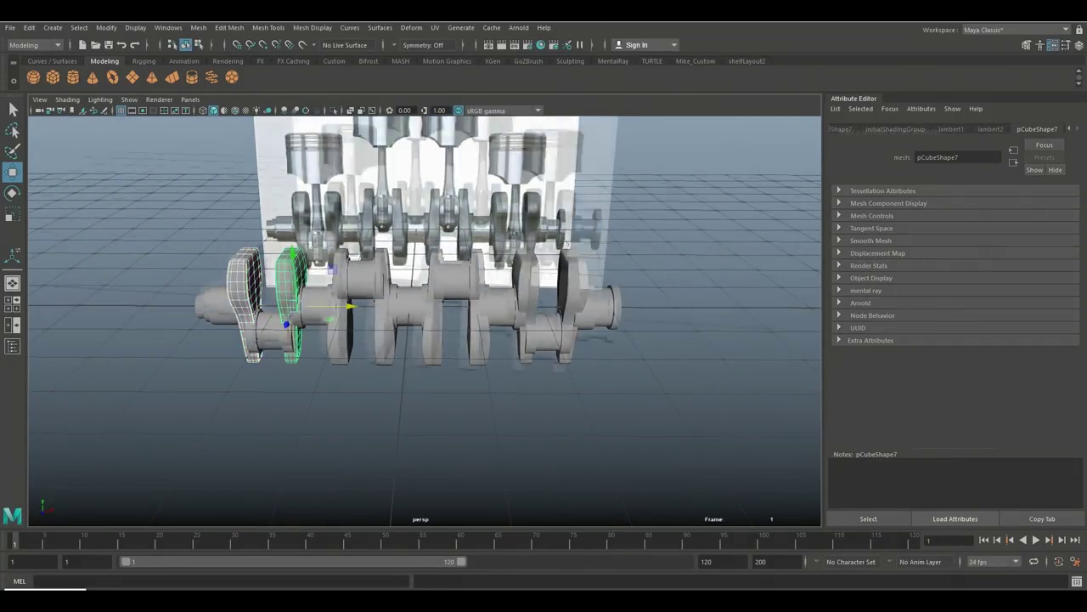
pyautogui.keyDown('shift'); pyautogui.click(340, 310); pyautogui.keyUp('shift')
pyautogui.press('f')
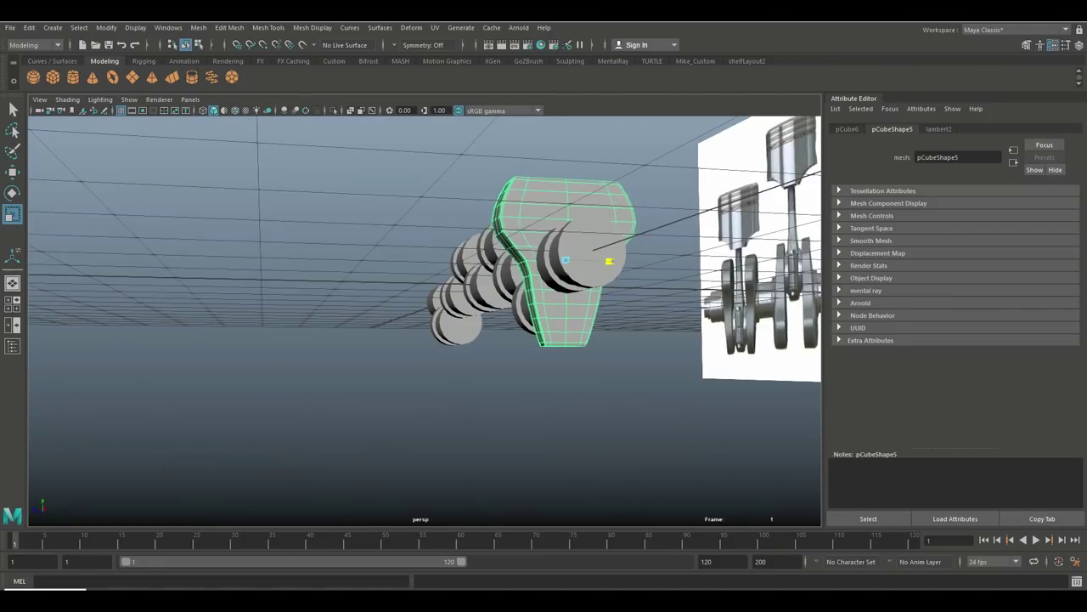
pyautogui.click(380, 254)
pyautogui.press('w')
pyautogui.press('f')
pyautogui.press('space')
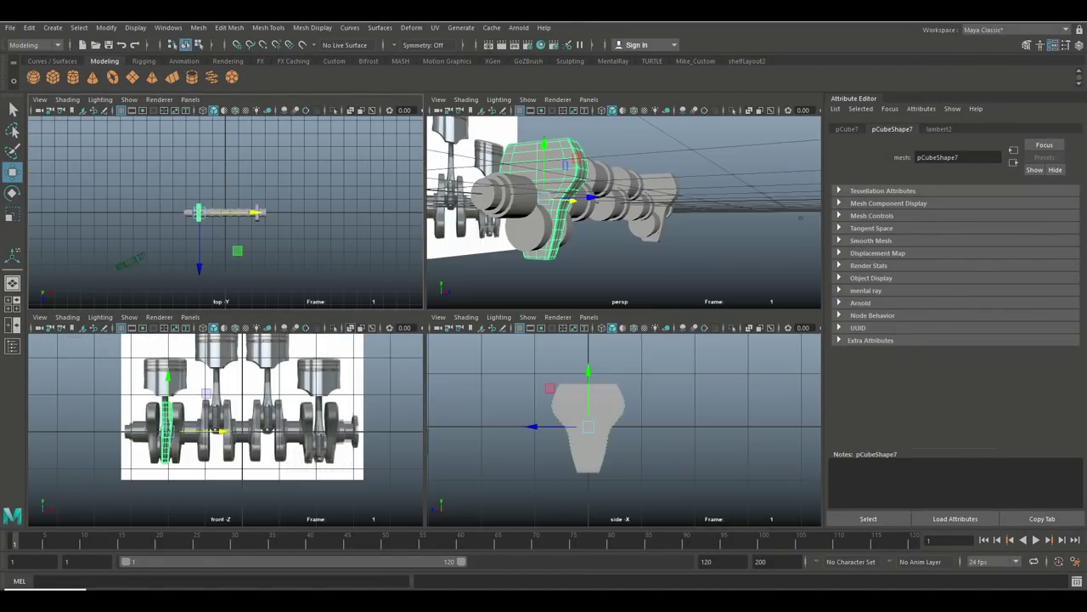
# Step: Widen the remaining web's narrow lower section by scaling its lower vertex rows in the side view
pyautogui.press('space')
pyautogui.click(416, 399)
pyautogui.press('space')
pyautogui.press('space')
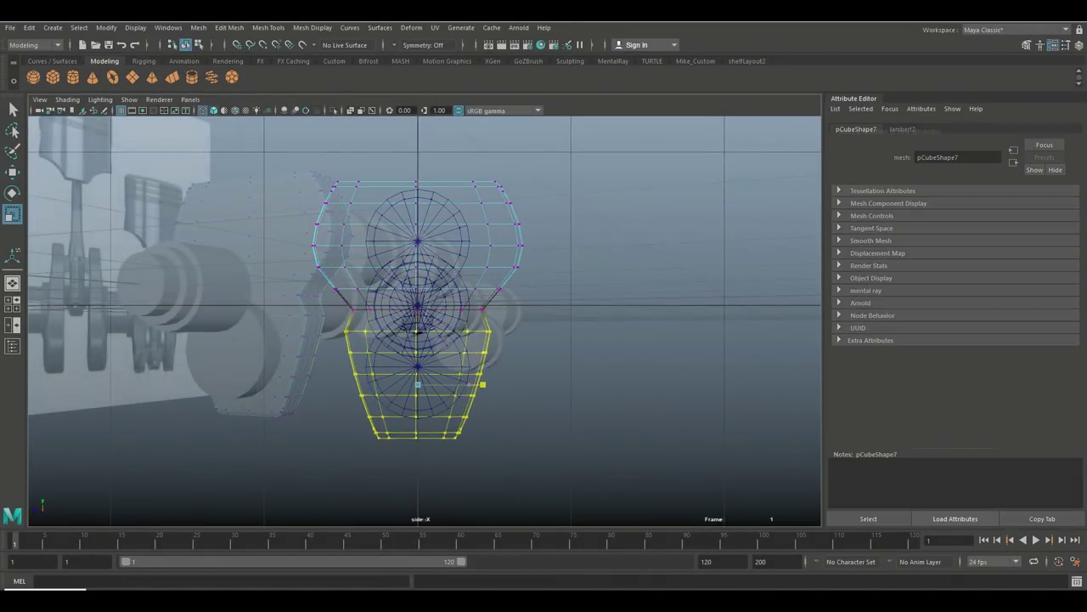
pyautogui.rightClick(325, 201)
pyautogui.moveTo(374, 183); pyautogui.dragTo(379, 184, button='right')
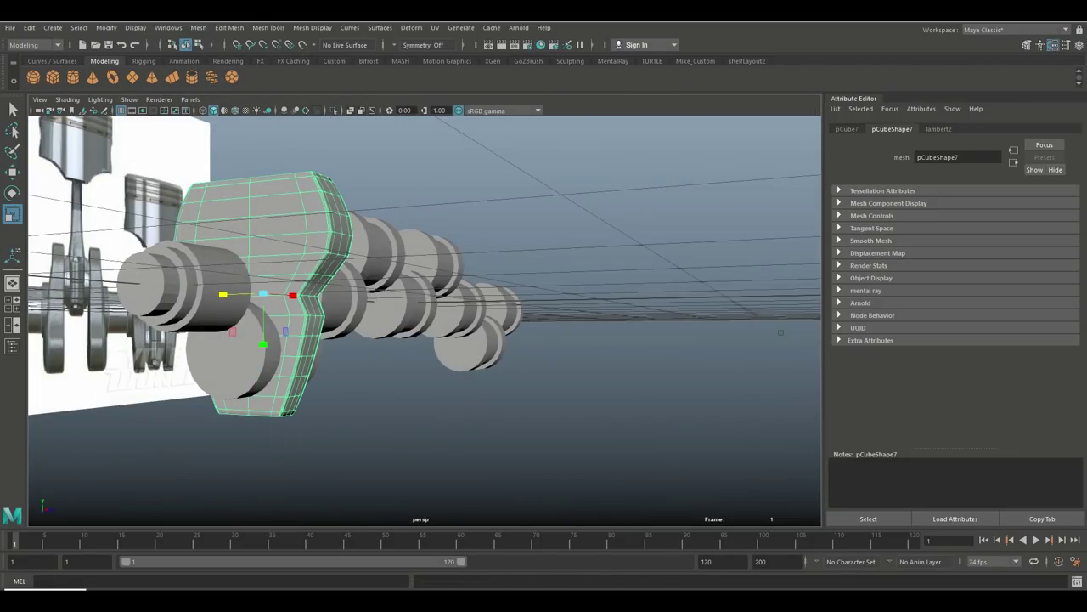
# Step: Preview the reshaped web smoothed, then apply Smooth to its mesh
pyautogui.press('3')
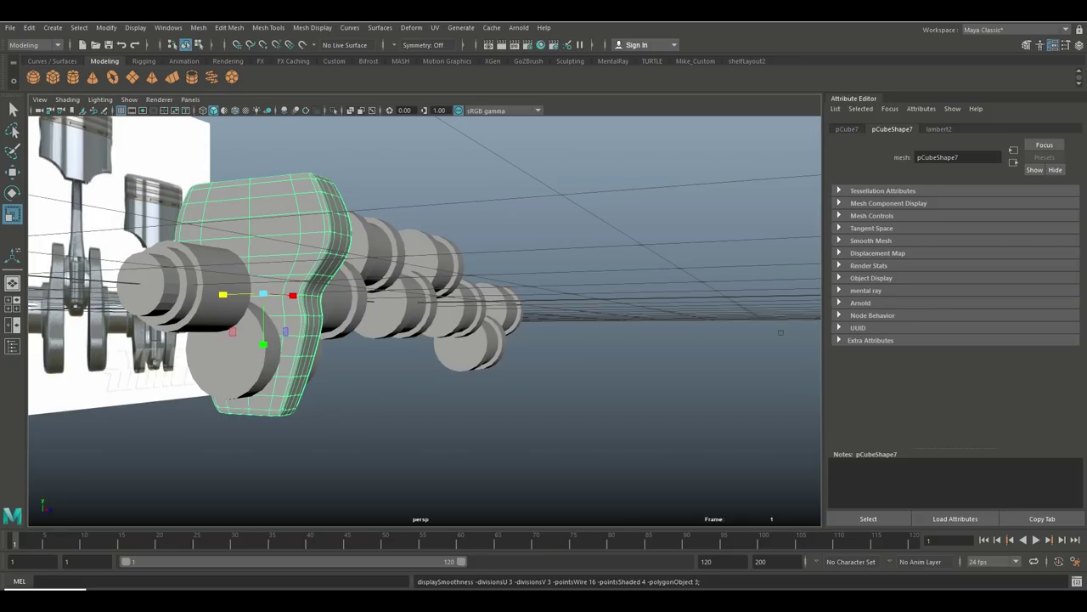
pyautogui.press('1')
pyautogui.click(198, 27)
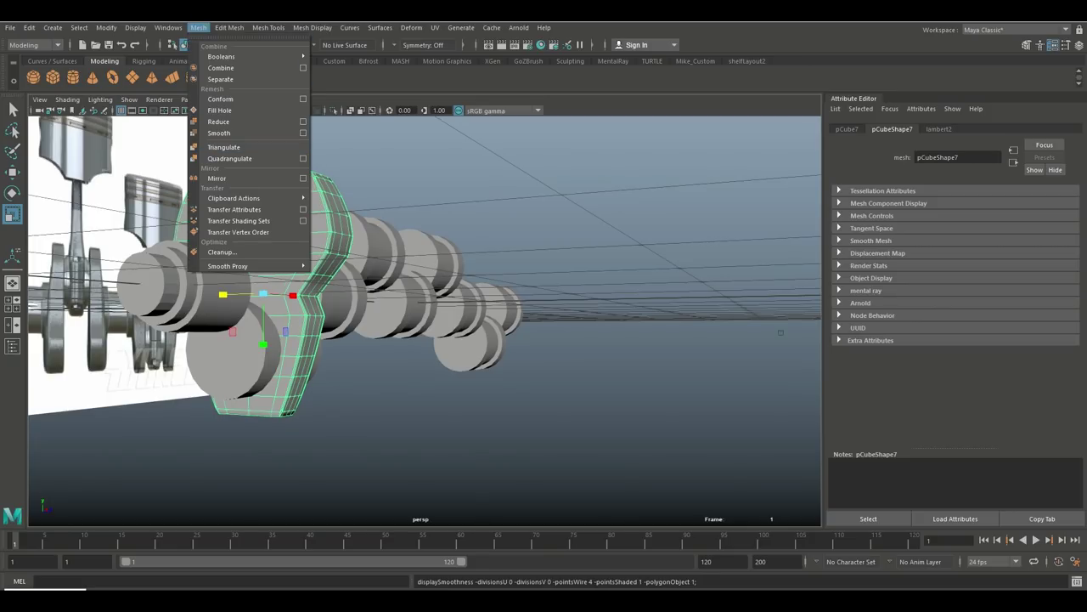
pyautogui.click(221, 132)
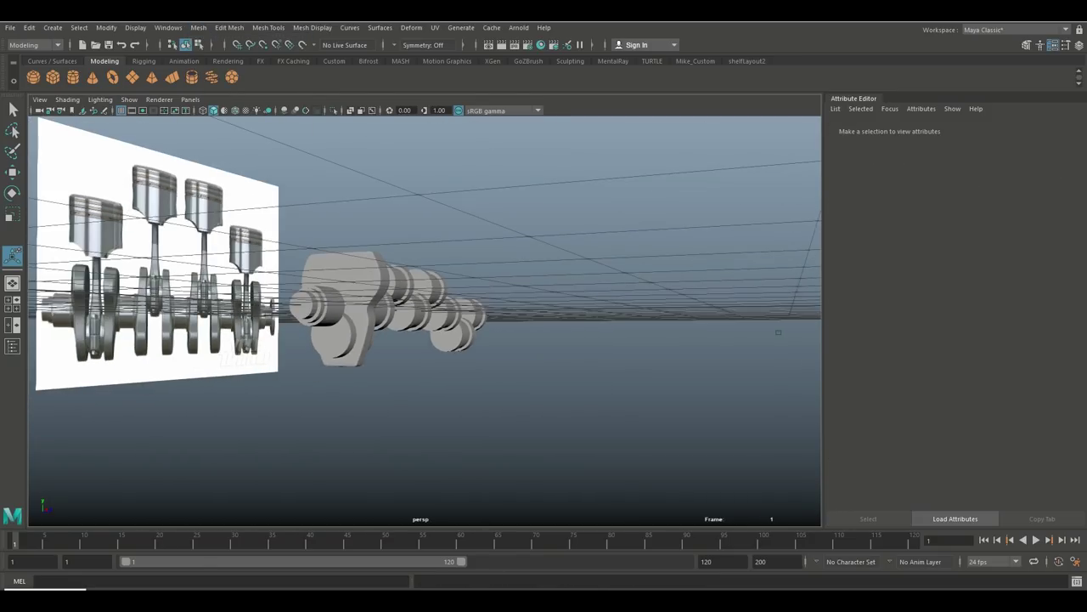
# Step: Move the smoothed web along X onto the reference counterweight on the inner side of the first crankpin
pyautogui.press('space')
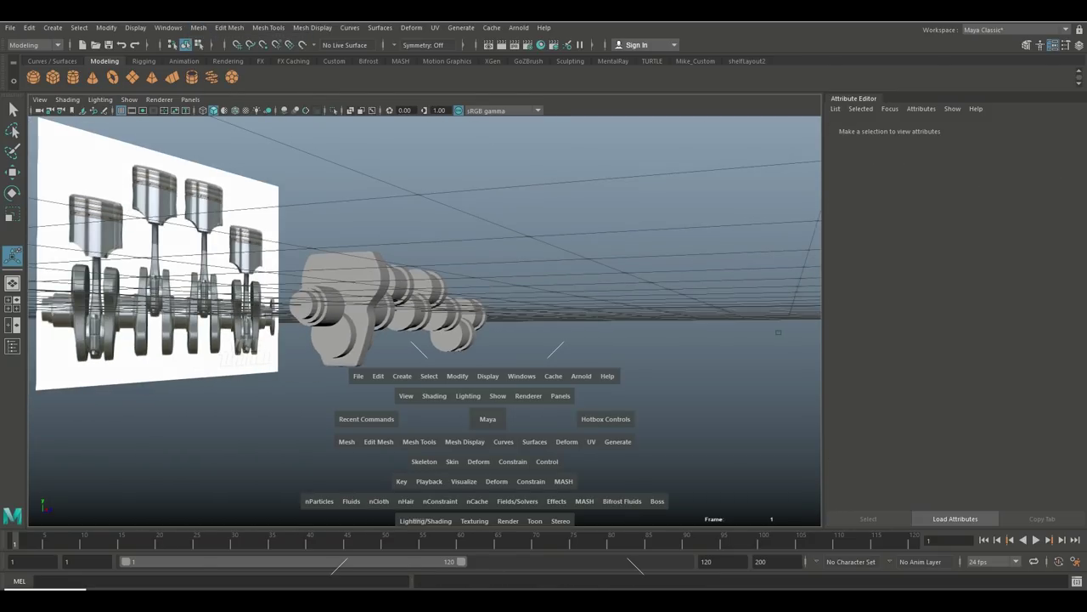
pyautogui.keyDown('alt'); pyautogui.moveTo(778, 332); pyautogui.dragTo(433, 340); pyautogui.keyUp('alt')
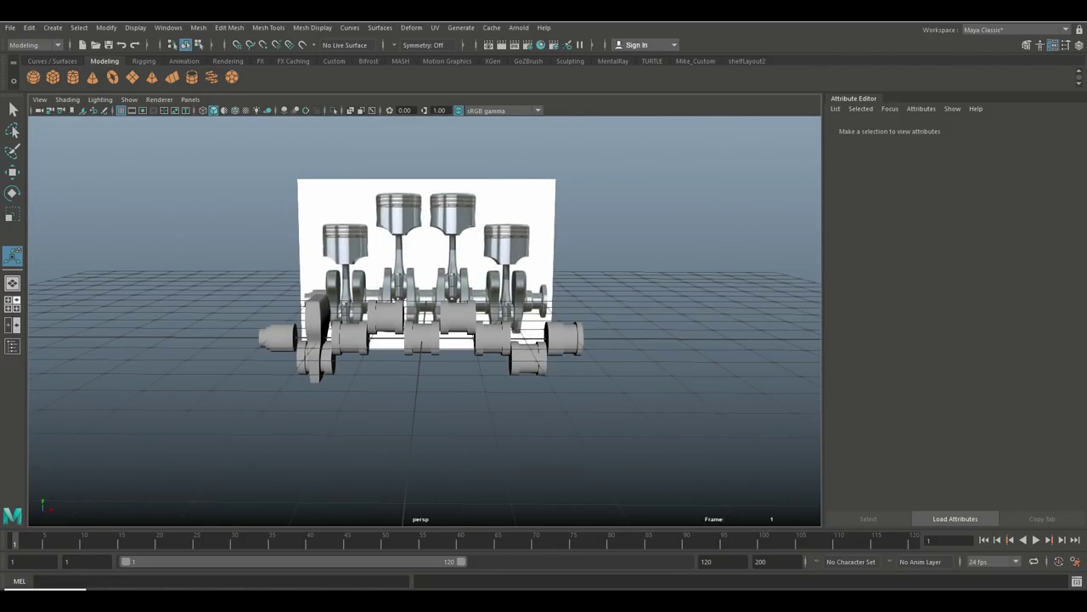
pyautogui.click(12, 303)
pyautogui.press('space')
pyautogui.scroll(-5, 425, 321)
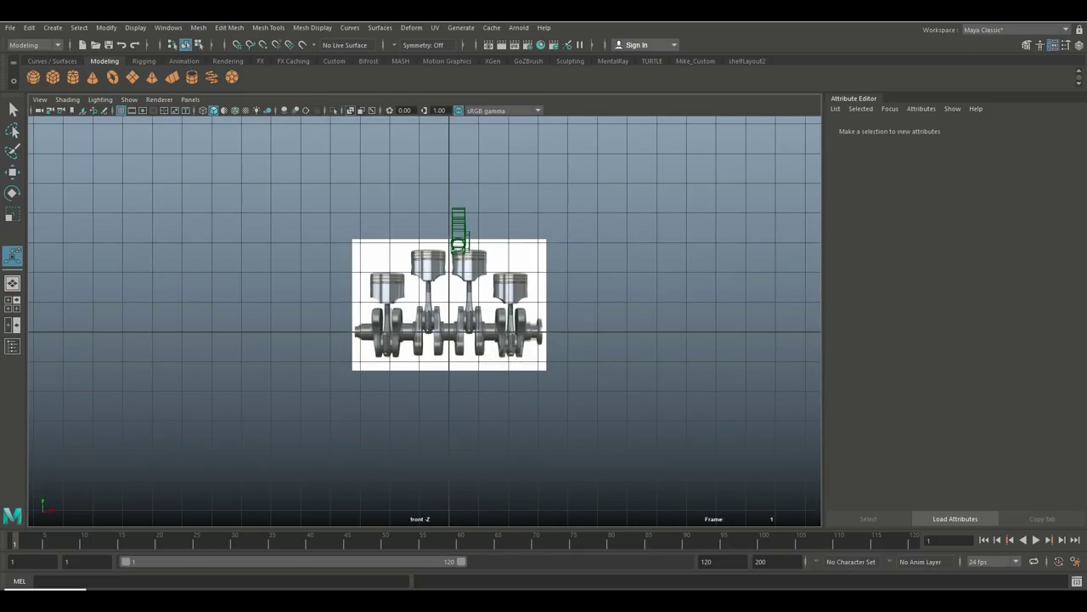
pyautogui.scroll(5, 425, 321)
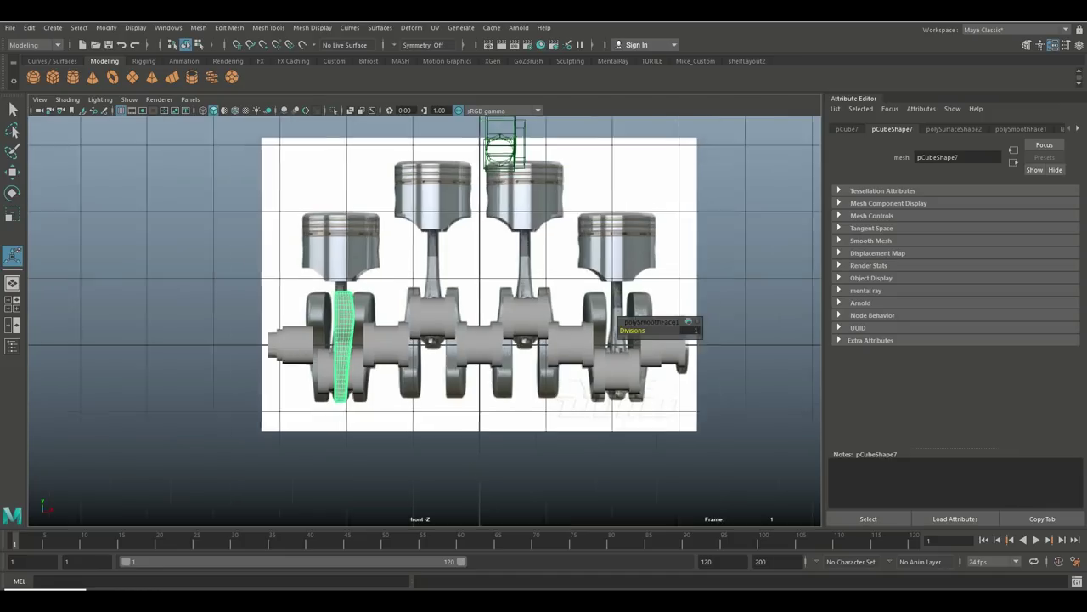
pyautogui.scroll(4, 288, 357)
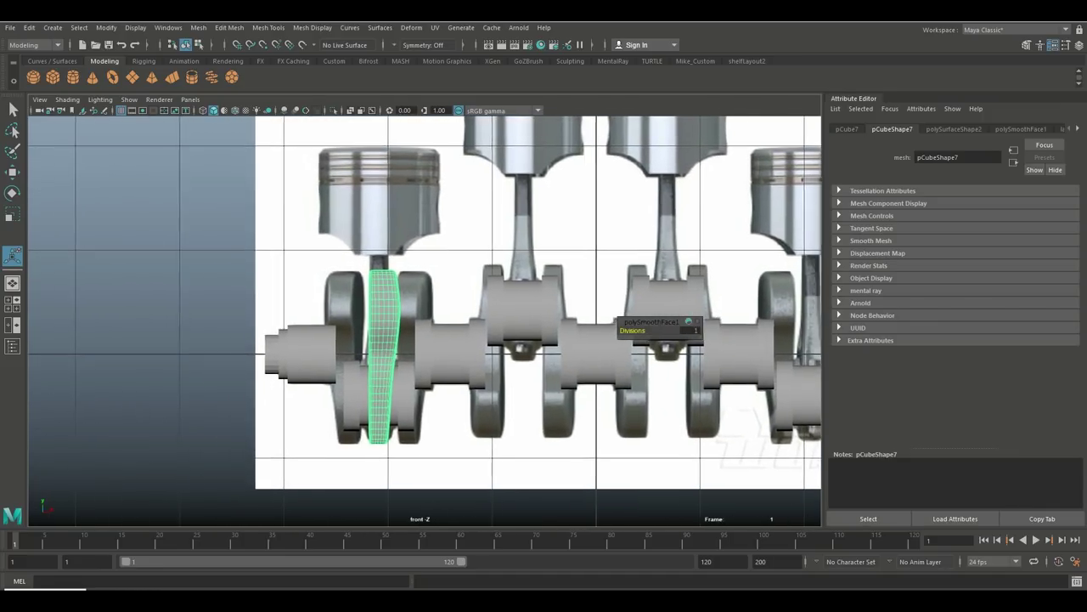
pyautogui.press('w')
pyautogui.moveTo(441, 354); pyautogui.dragTo(472, 354)
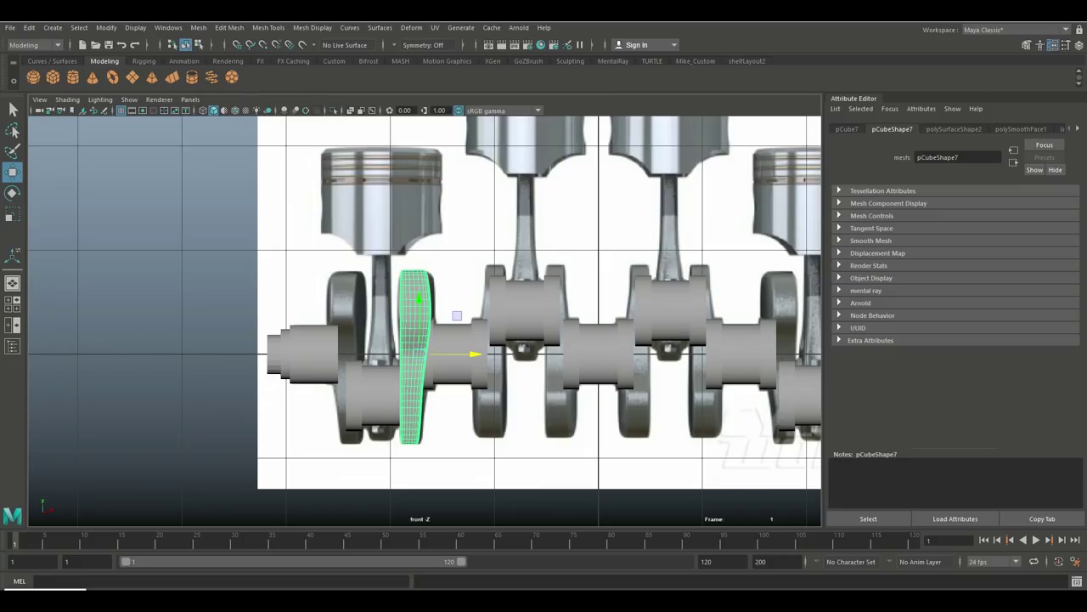
# Step: Create a mirrored instance of the web with X scale -1 and move it to the outer side of the first crankpin
pyautogui.click(30, 27)
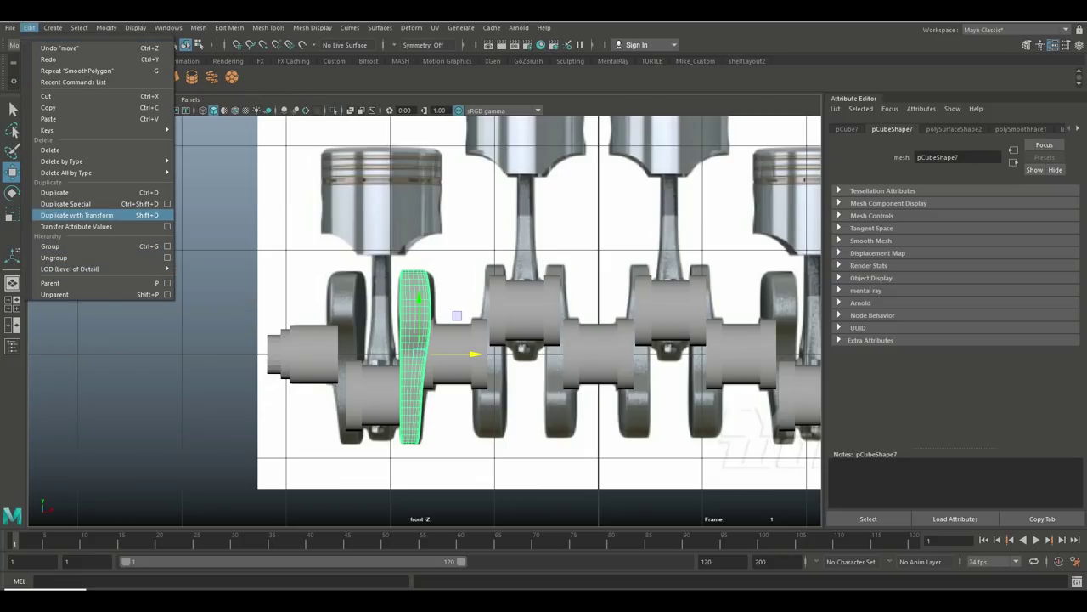
pyautogui.click(168, 204)
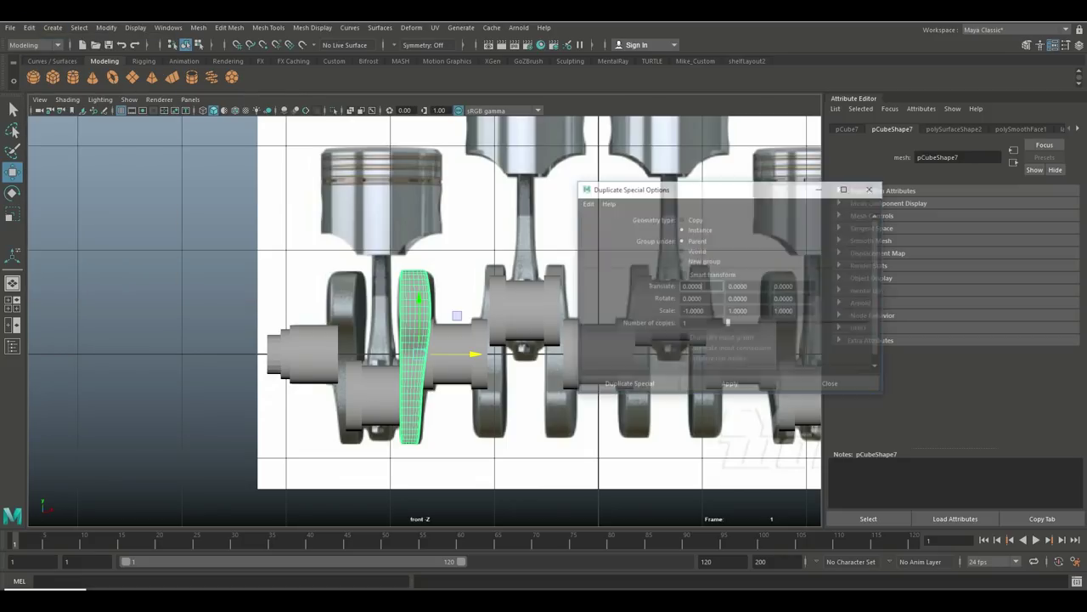
pyautogui.click(628, 385)
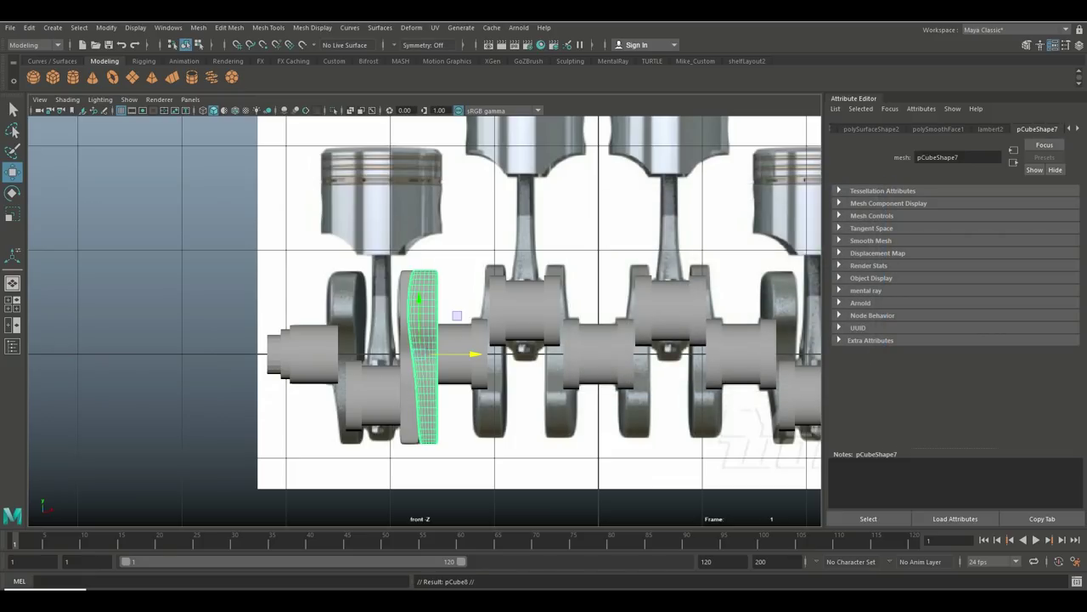
pyautogui.moveTo(467, 354); pyautogui.dragTo(391, 354)
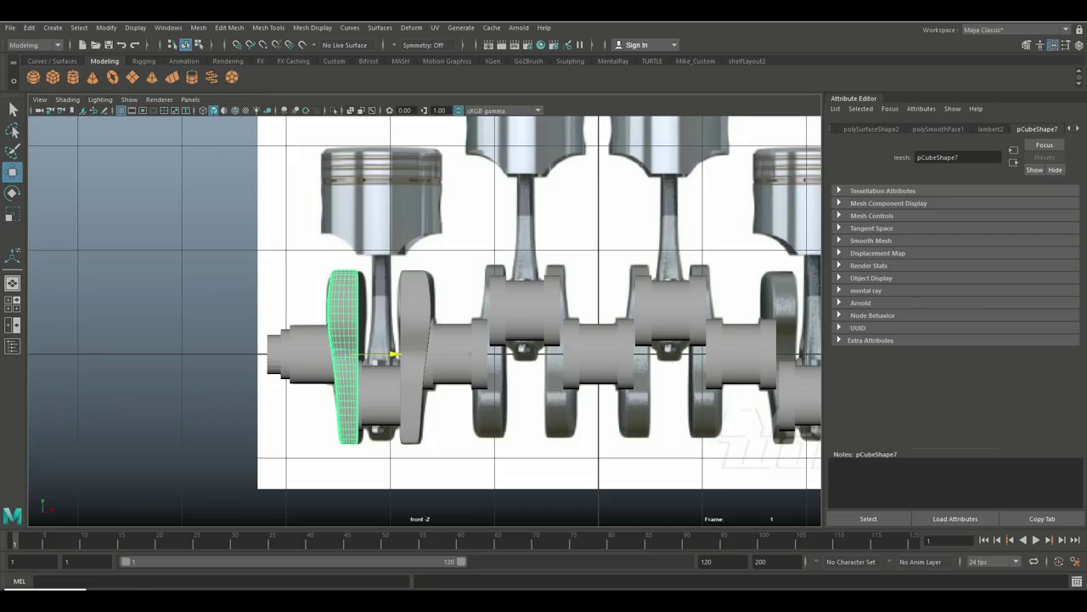
# Step: Separate the combined crankshaft cylinder mesh into individual pieces
pyautogui.scroll(8, 389, 374)
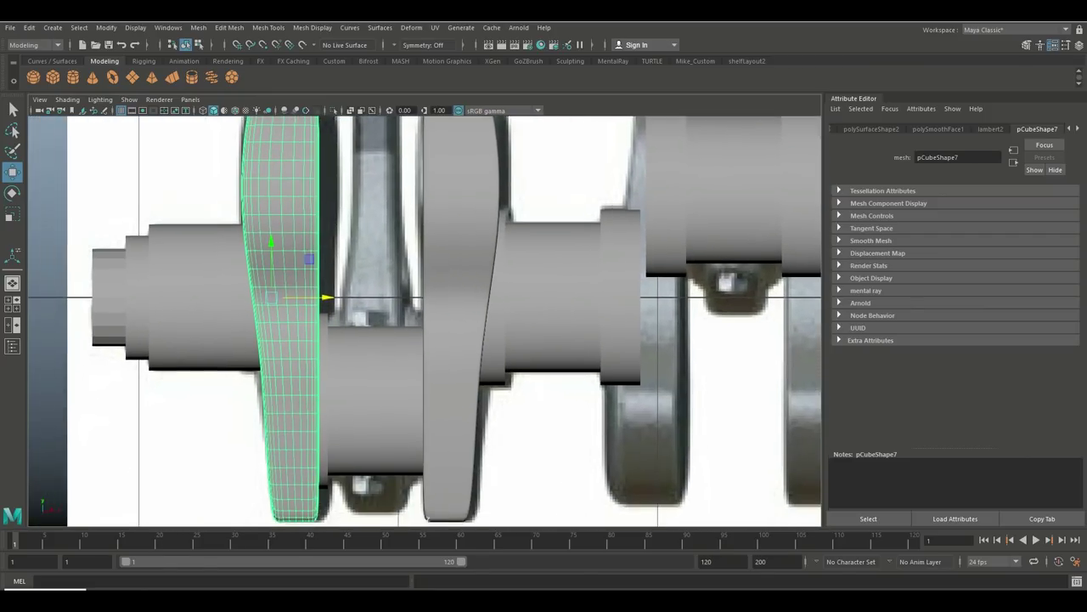
pyautogui.click(204, 280)
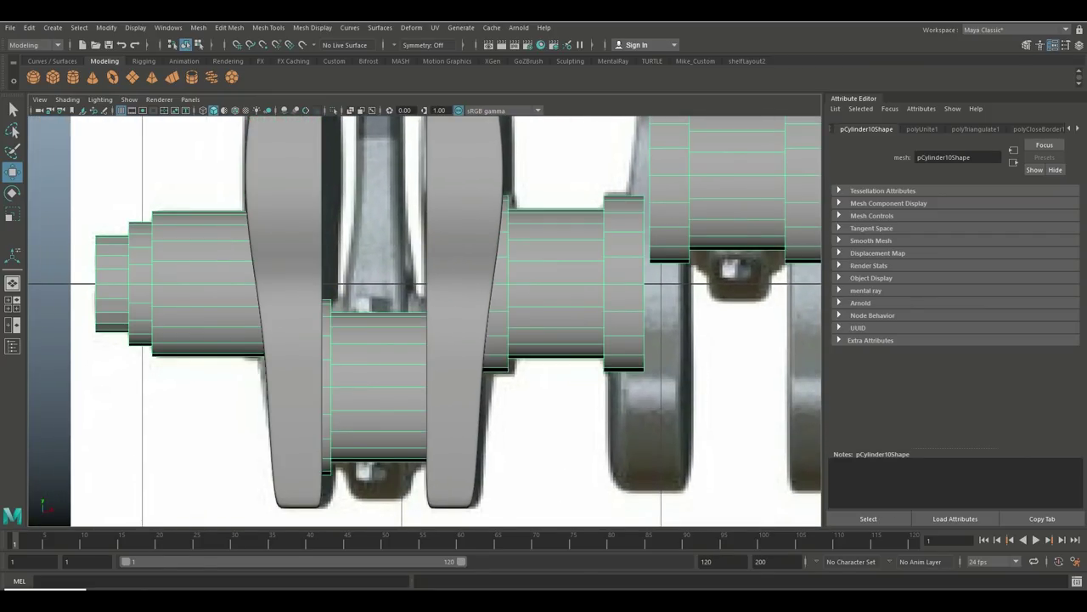
pyautogui.click(198, 27)
pyautogui.click(217, 79)
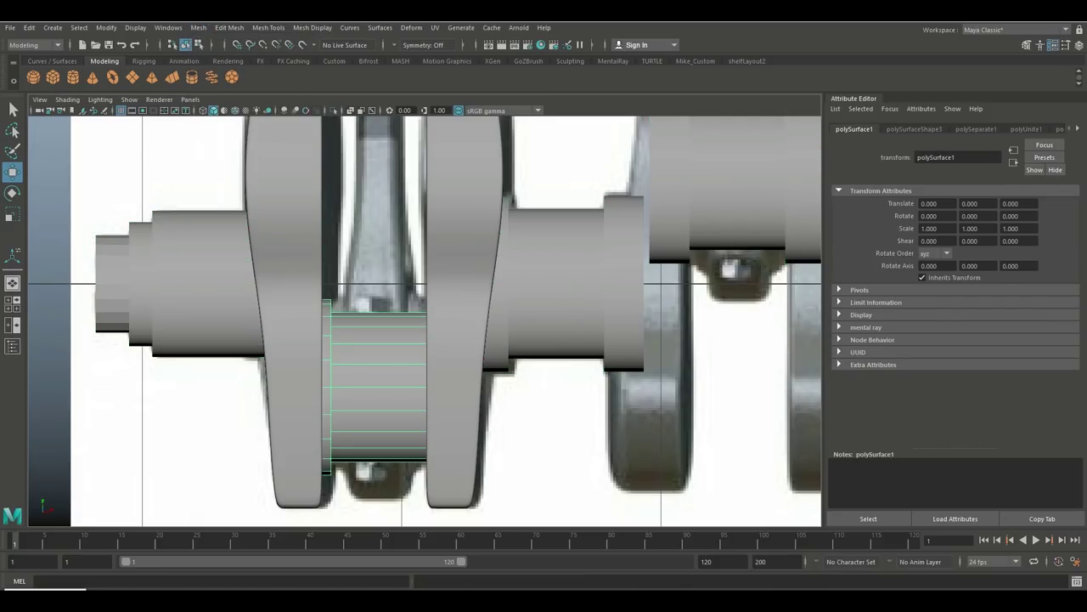
# Step: Center the first crankpin's pivot and shift the crankpin to X -0.017 so it sits between its two webs
pyautogui.click(106, 27)
pyautogui.moveTo(434, 386); pyautogui.dragTo(432, 387)
pyautogui.scroll(-5, 429, 387)
pyautogui.scroll(3, 429, 386)
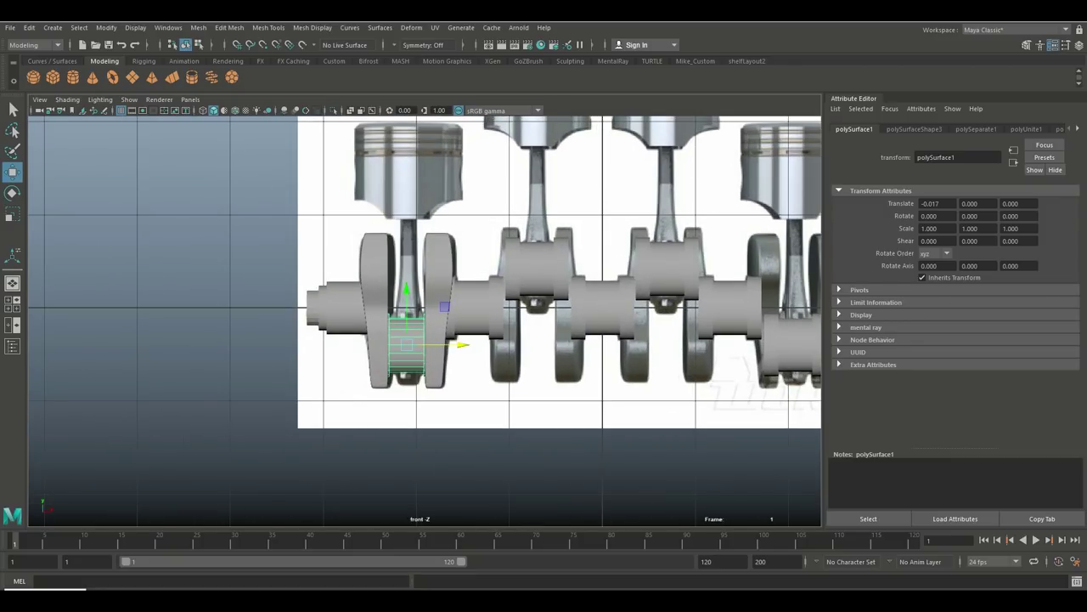
# Step: Duplicate the first crankpin with its web pair, move the copies to the second crankpin, and rotate them 180 degrees about X
pyautogui.click(374, 289)
pyautogui.click(437, 289)
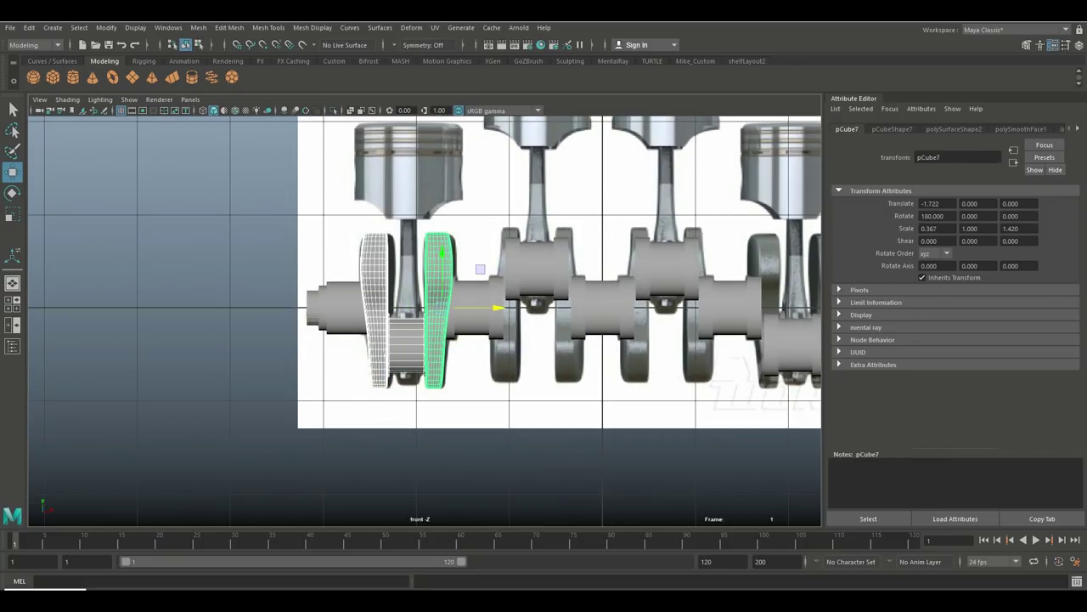
pyautogui.hotkey('ctrl', 'd')
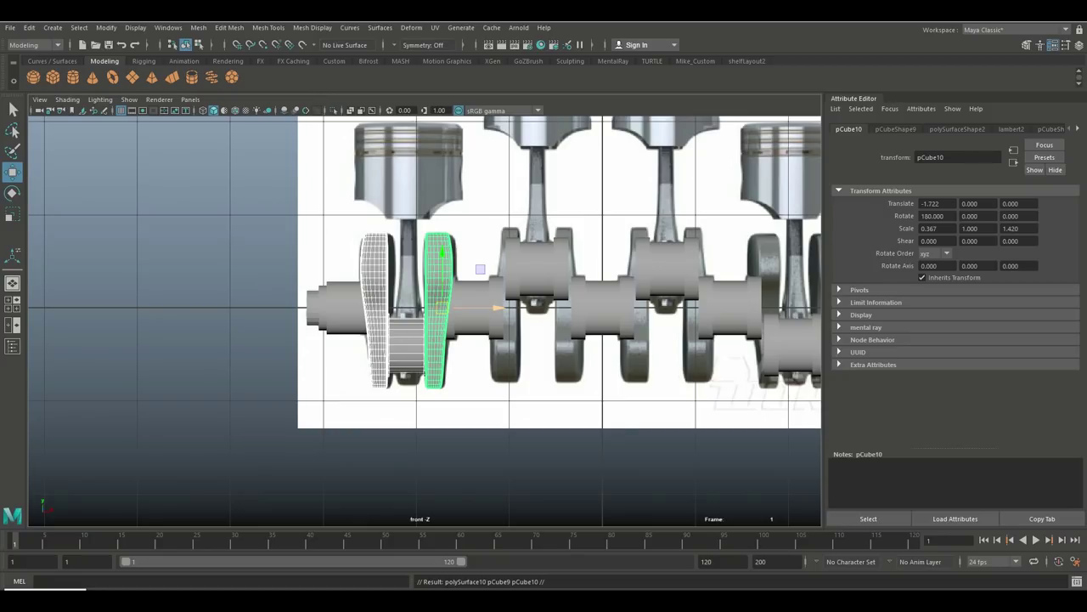
pyautogui.moveTo(484, 307); pyautogui.dragTo(612, 308)
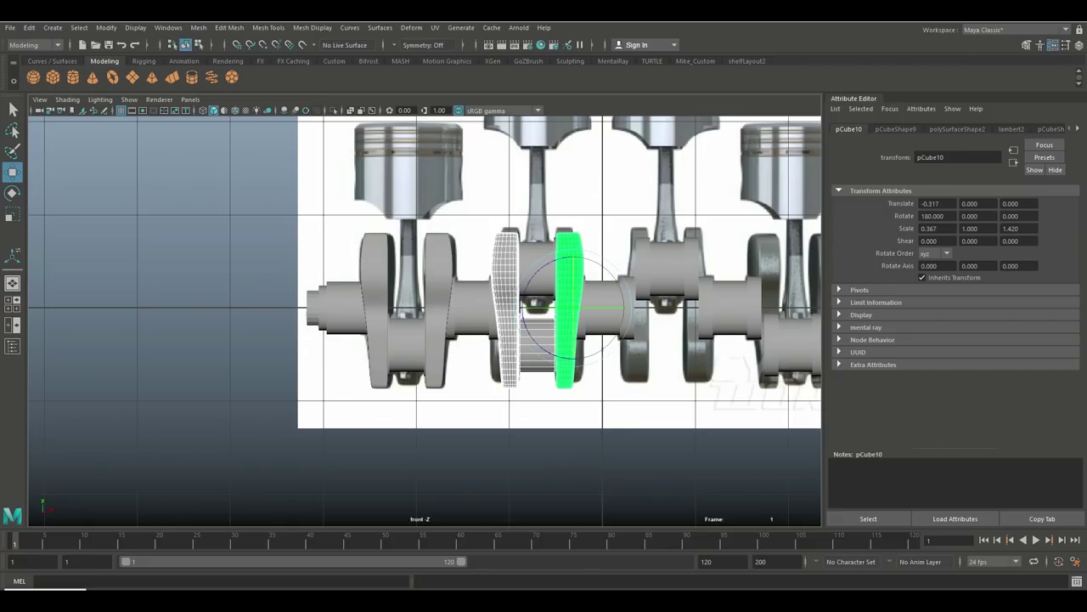
pyautogui.press('e')
pyautogui.moveTo(571, 255); pyautogui.dragTo(571, 356)
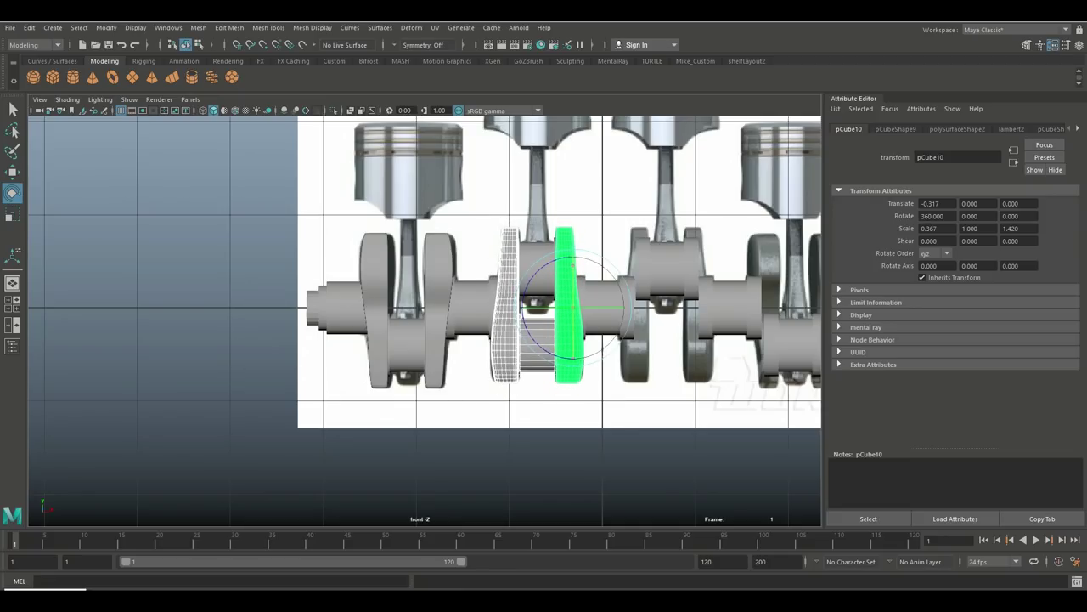
# Step: Duplicate the second crankpin assembly and move the copies along X to the third crankpin
pyautogui.keyDown('alt'); pyautogui.moveTo(509, 306); pyautogui.dragTo(327, 310, button='middle'); pyautogui.keyUp('alt')
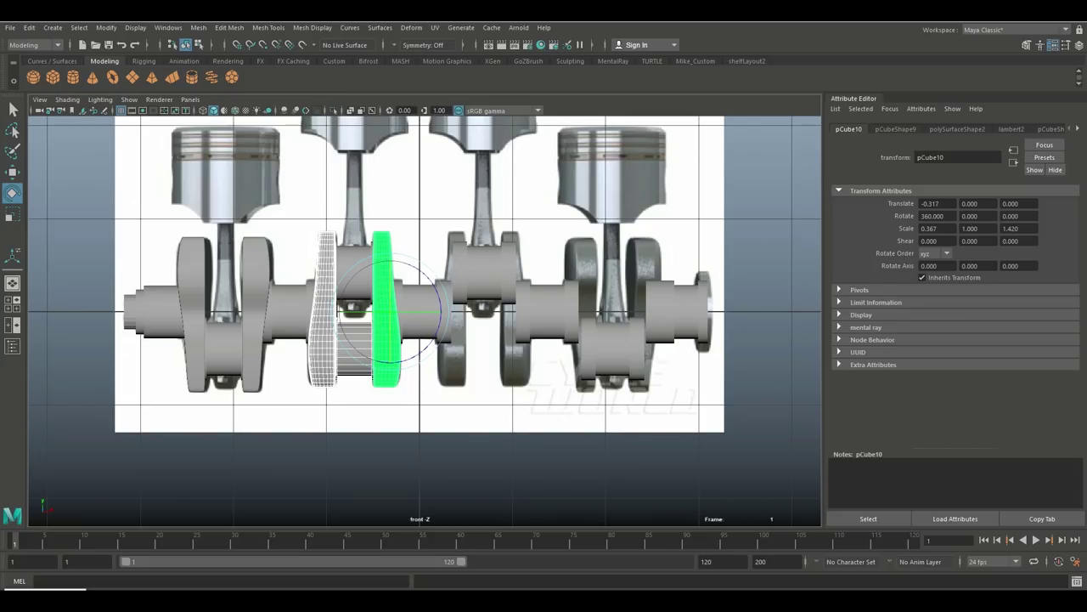
pyautogui.hotkey('ctrl', 'd')
pyautogui.press('w')
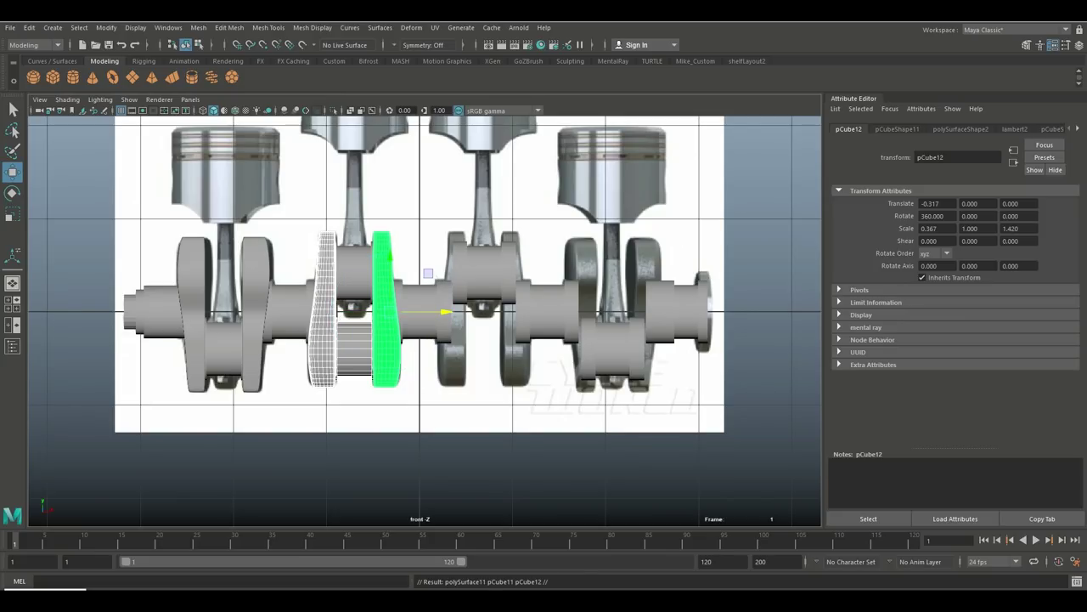
pyautogui.moveTo(444, 313); pyautogui.dragTo(574, 313)
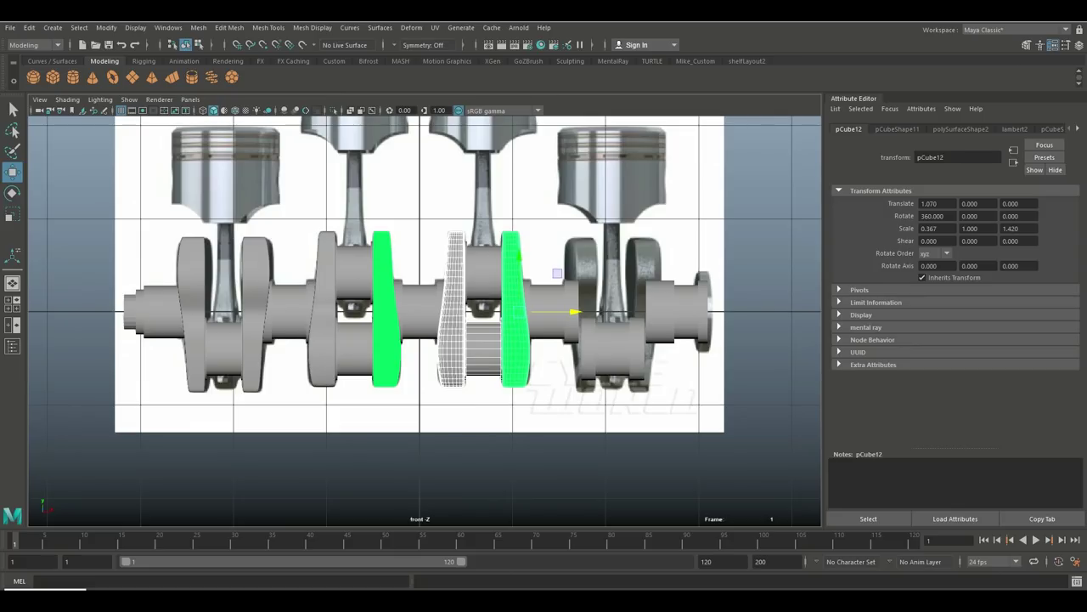
# Step: Duplicate the third crankpin assembly to the fourth crankpin and rotate the copies about X to 525 degrees
pyautogui.hotkey('ctrl', 'd')
pyautogui.moveTo(574, 313); pyautogui.dragTo(705, 312)
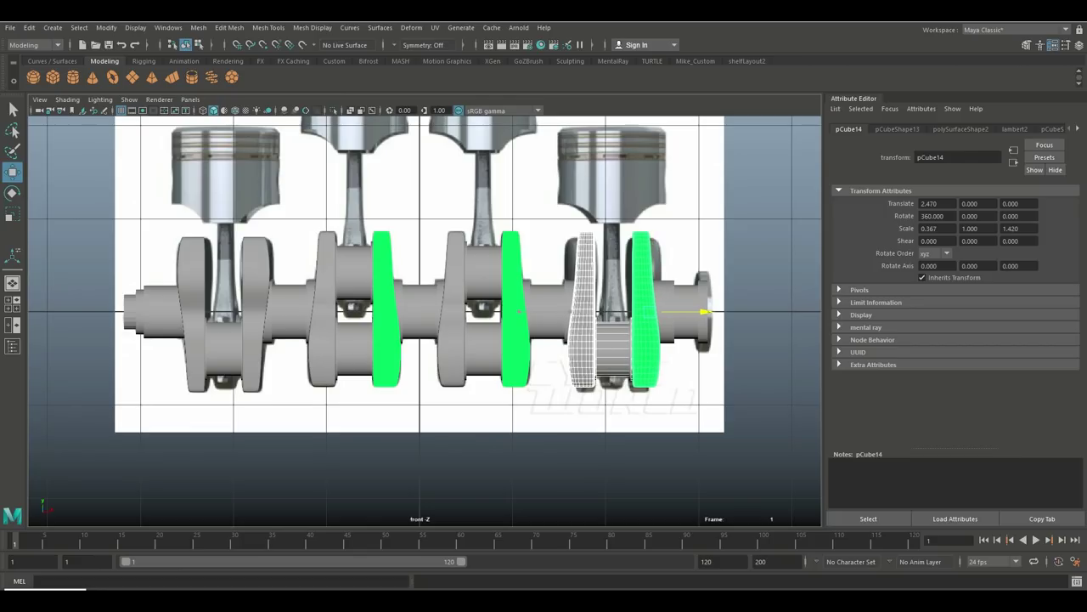
pyautogui.press('e')
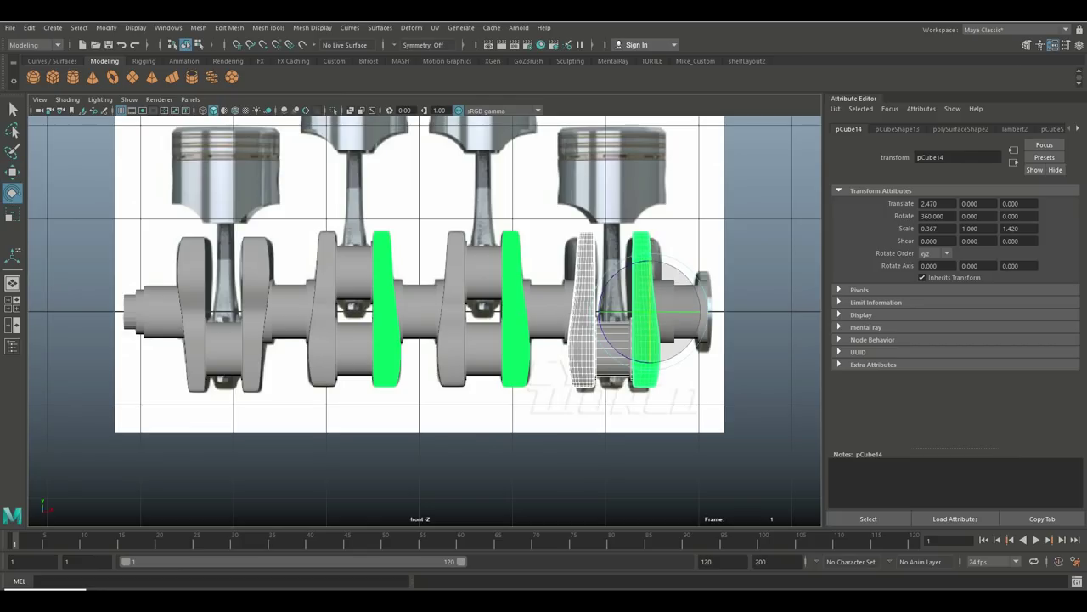
pyautogui.moveTo(644, 255); pyautogui.dragTo(644, 331)
pyautogui.moveTo(643, 281); pyautogui.dragTo(643, 310)
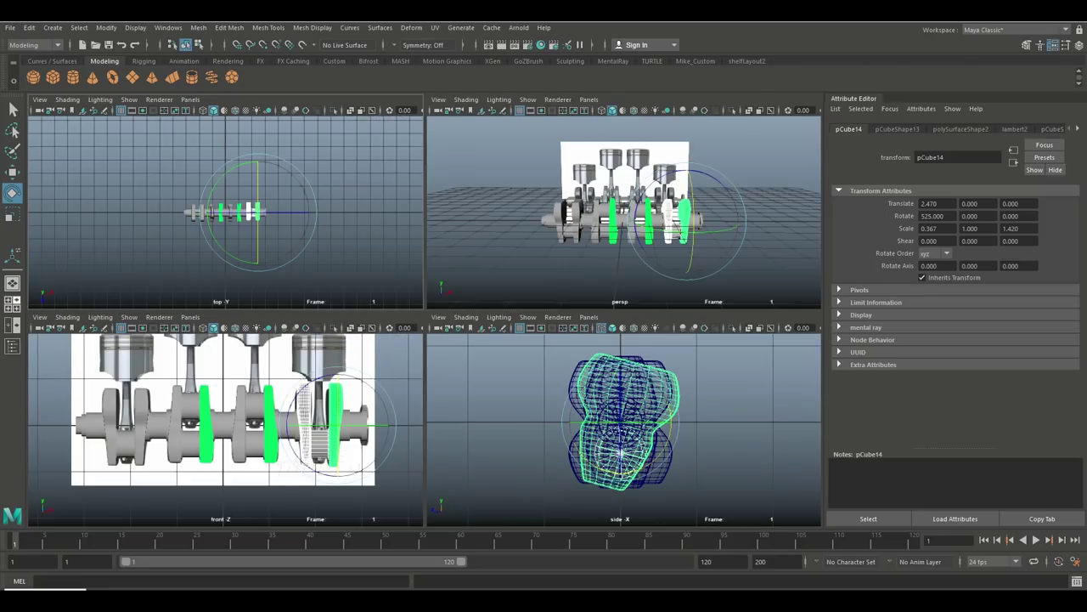
# Step: Correct the fourth web pair's X rotation to 540 degrees so the wide counterweights point straight up, and deselect it
pyautogui.click(13, 303)
pyautogui.press('space')
pyautogui.keyDown('alt'); pyautogui.moveTo(510, 340); pyautogui.dragTo(306, 335); pyautogui.keyUp('alt')
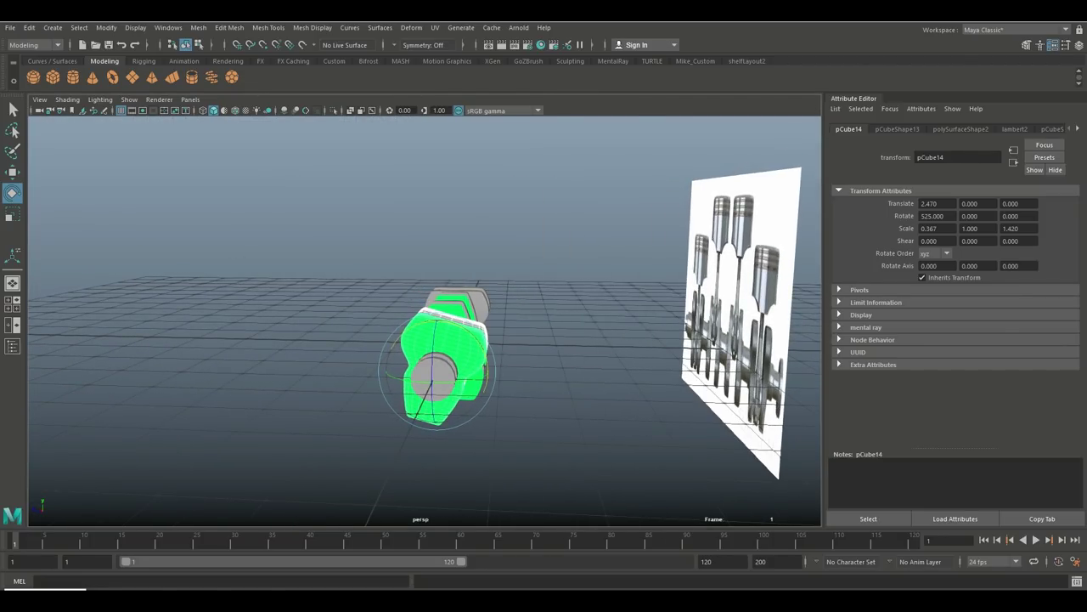
pyautogui.press('g')
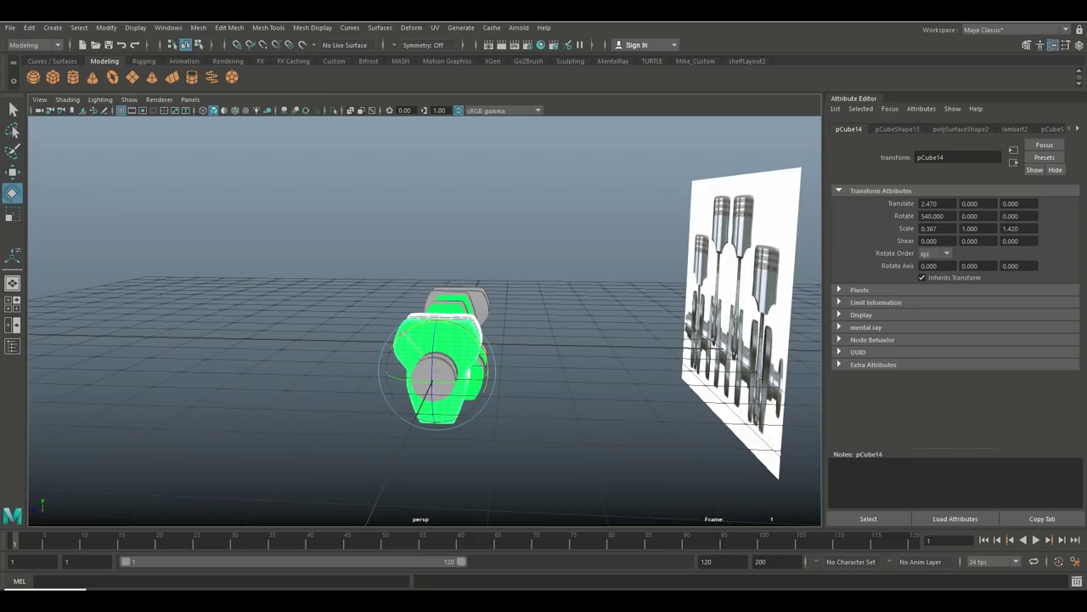
pyautogui.click(213, 442)
pyautogui.keyDown('alt'); pyautogui.moveTo(509, 340); pyautogui.dragTo(255, 340); pyautogui.keyUp('alt')
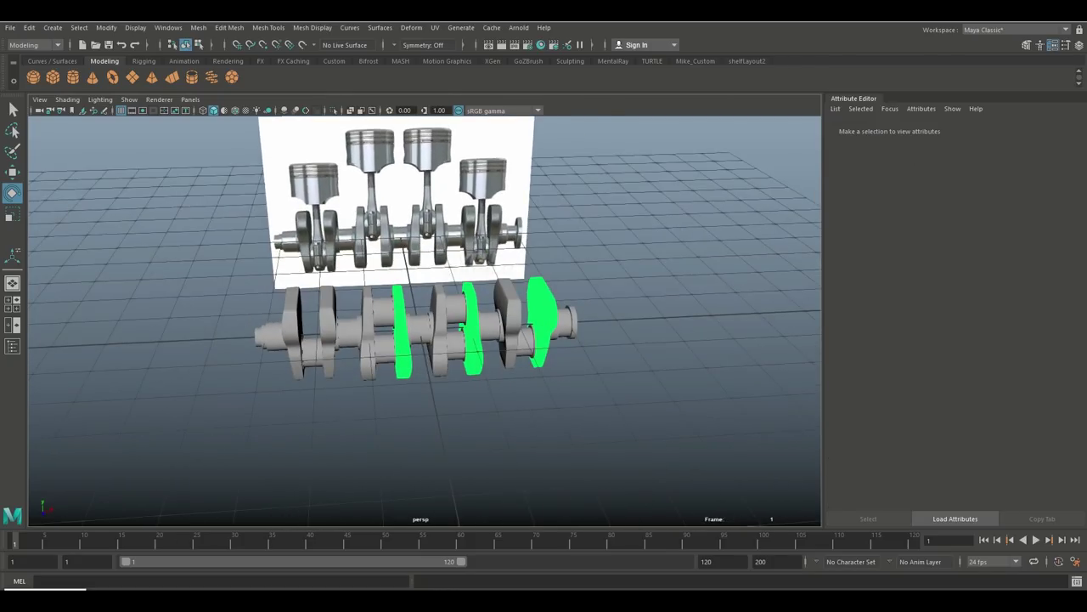
# Step: Assign a new Lambert material to the three green counterweight webs and deselect them
pyautogui.click(543, 323)
pyautogui.click(471, 327)
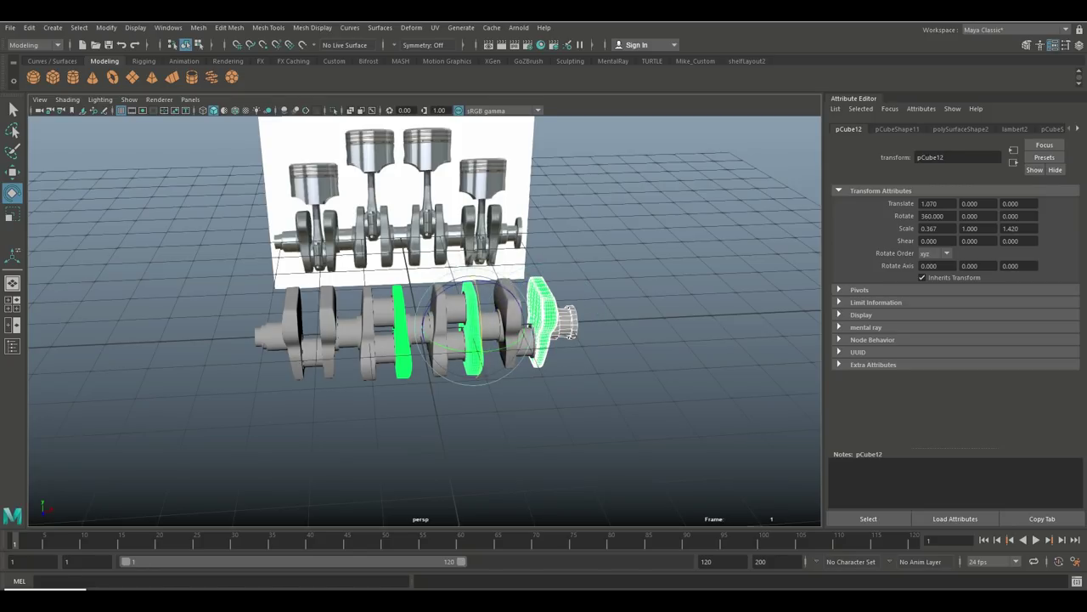
pyautogui.click(401, 331)
pyautogui.moveTo(398, 272); pyautogui.dragTo(395, 562, button='right')
pyautogui.click(459, 265)
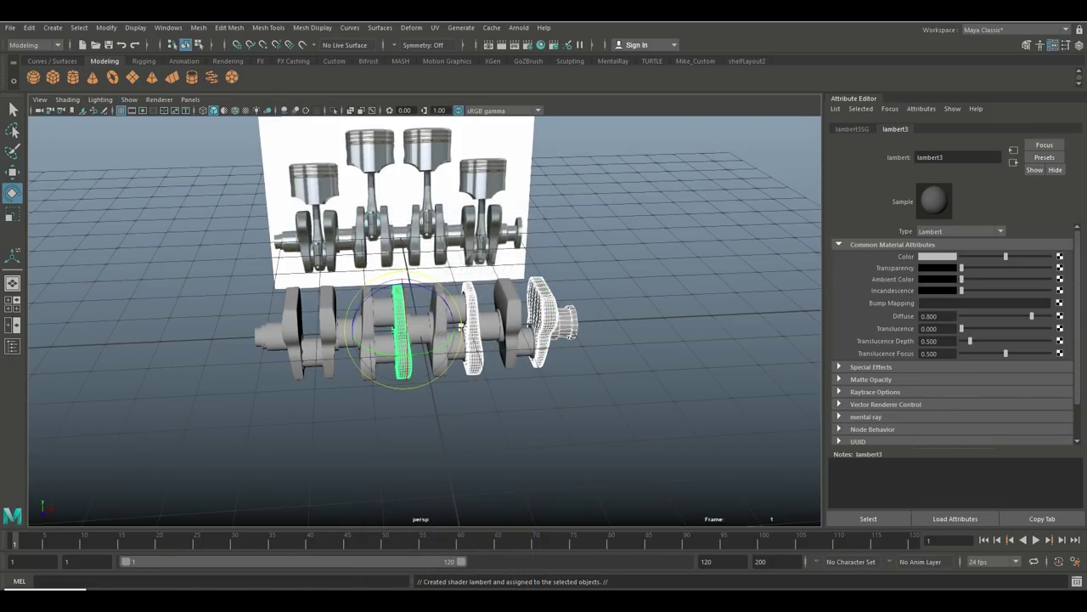
pyautogui.click(680, 442)
pyautogui.keyDown('alt'); pyautogui.moveTo(595, 340); pyautogui.dragTo(425, 365); pyautogui.keyUp('alt')
pyautogui.keyDown('alt'); pyautogui.moveTo(425, 323); pyautogui.dragTo(548, 329); pyautogui.keyUp('alt')
# Step: Delete the two stray lower crankpins between the second and third web pairs, using X-ray shading in the front view to find them
pyautogui.press('space')
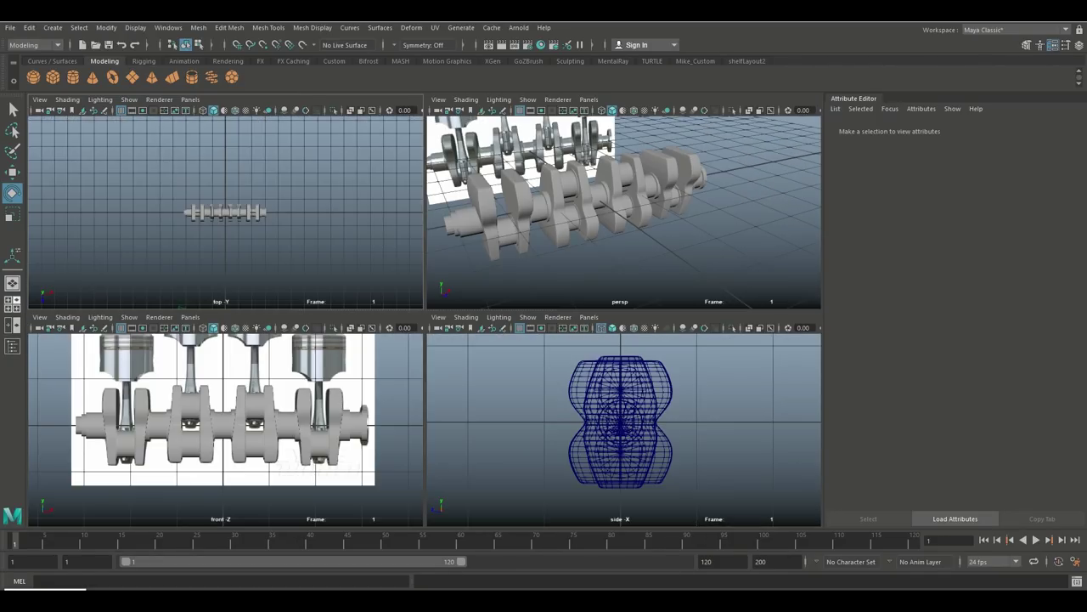
pyautogui.press('space')
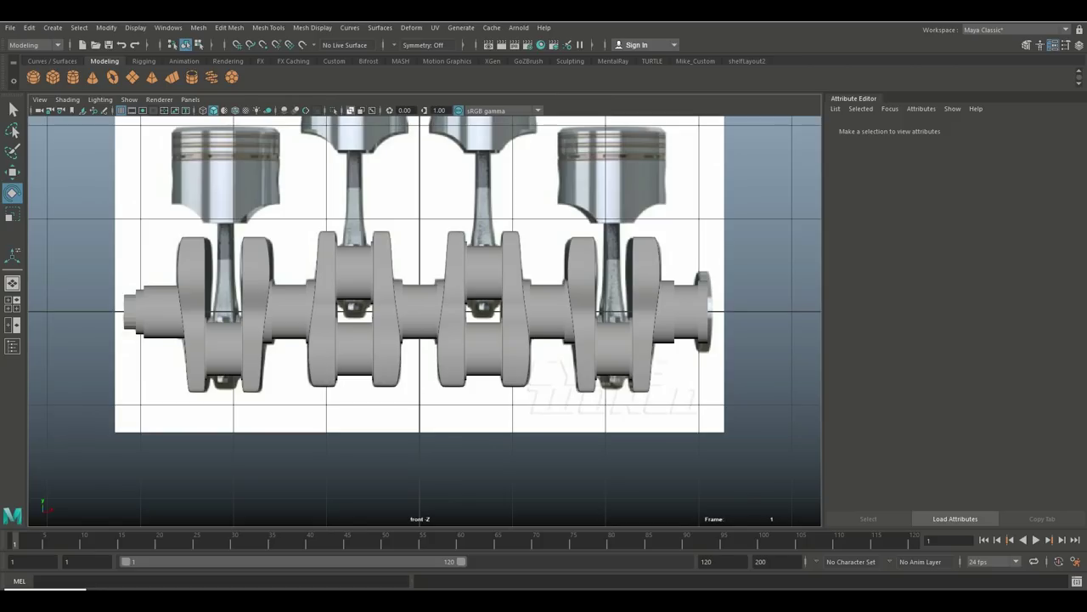
pyautogui.click(350, 110)
pyautogui.keyDown('alt'); pyautogui.moveTo(425, 340); pyautogui.dragTo(520, 339, button='middle'); pyautogui.keyUp('alt')
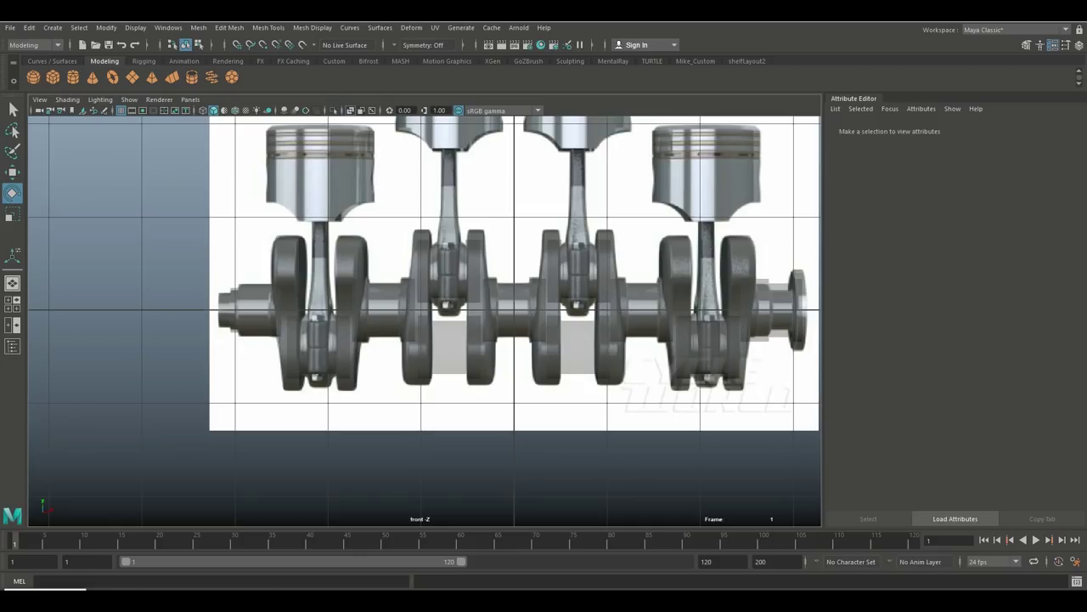
pyautogui.click(448, 349)
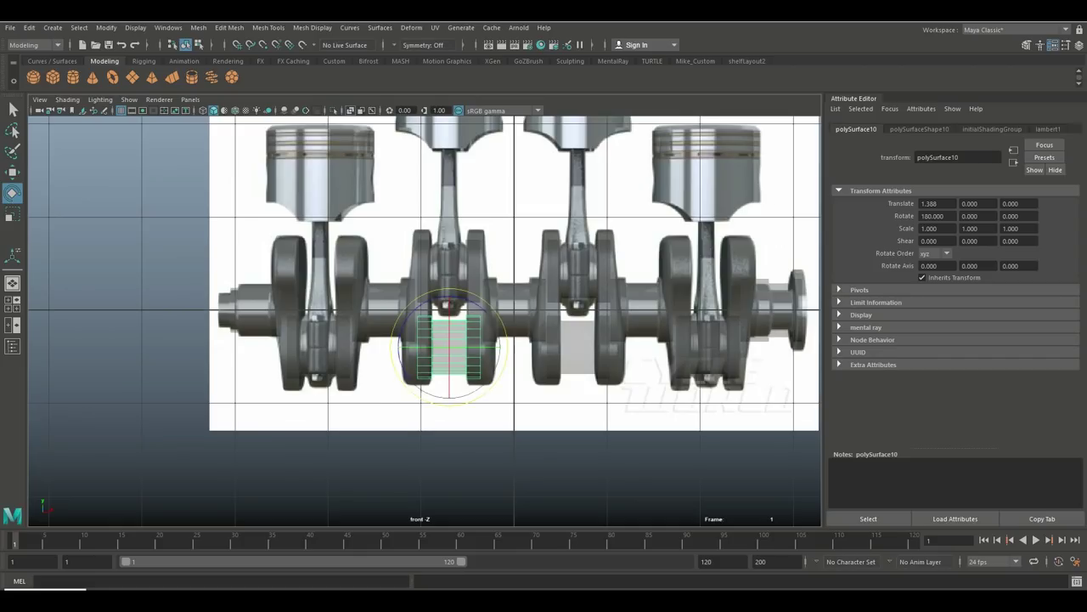
pyautogui.press('Delete')
pyautogui.hotkey('ctrl', 'z')
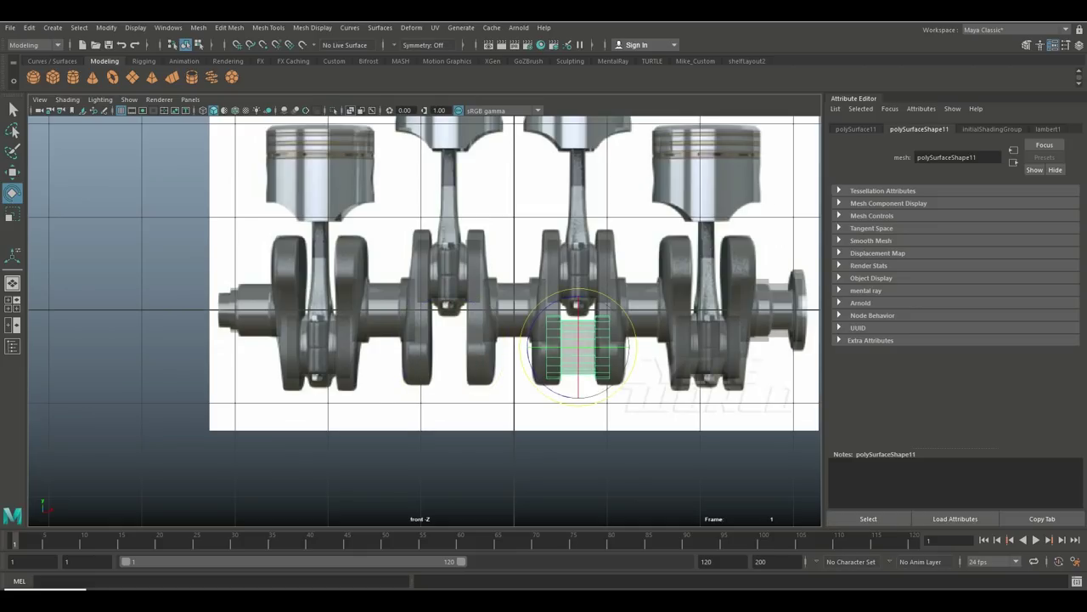
pyautogui.press('Delete')
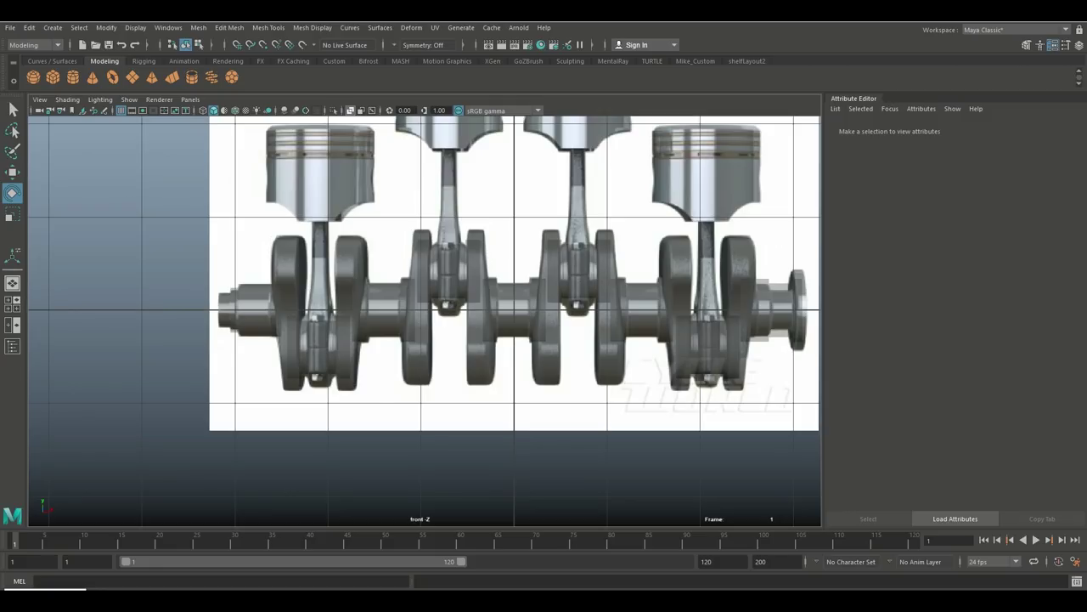
pyautogui.click(350, 110)
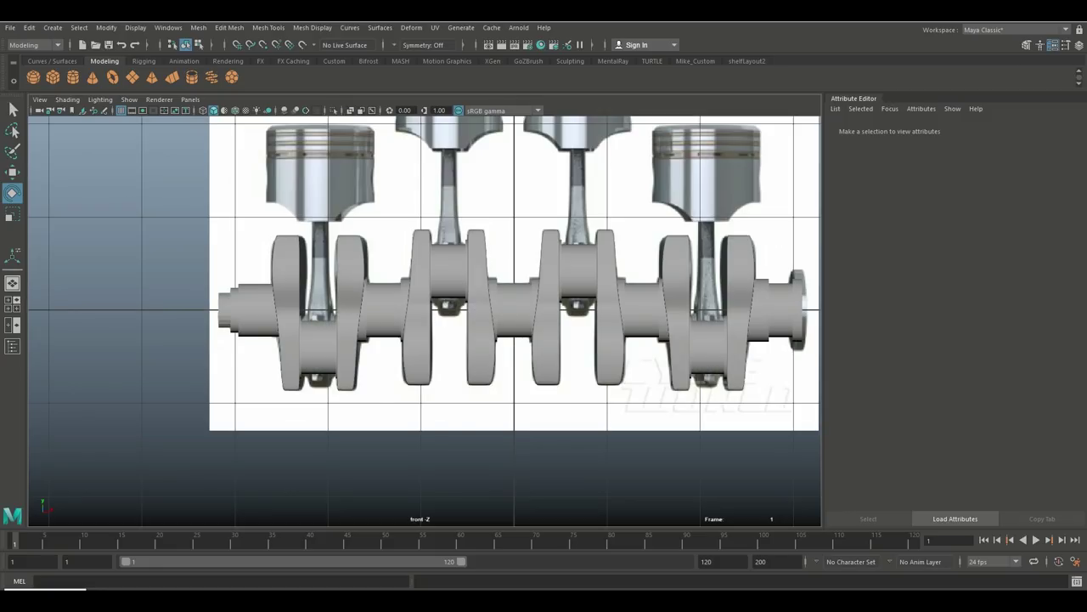
# Step: Examine how the crankpins and main journals line up with the reference image in the front view
pyautogui.scroll(5, 425, 314)
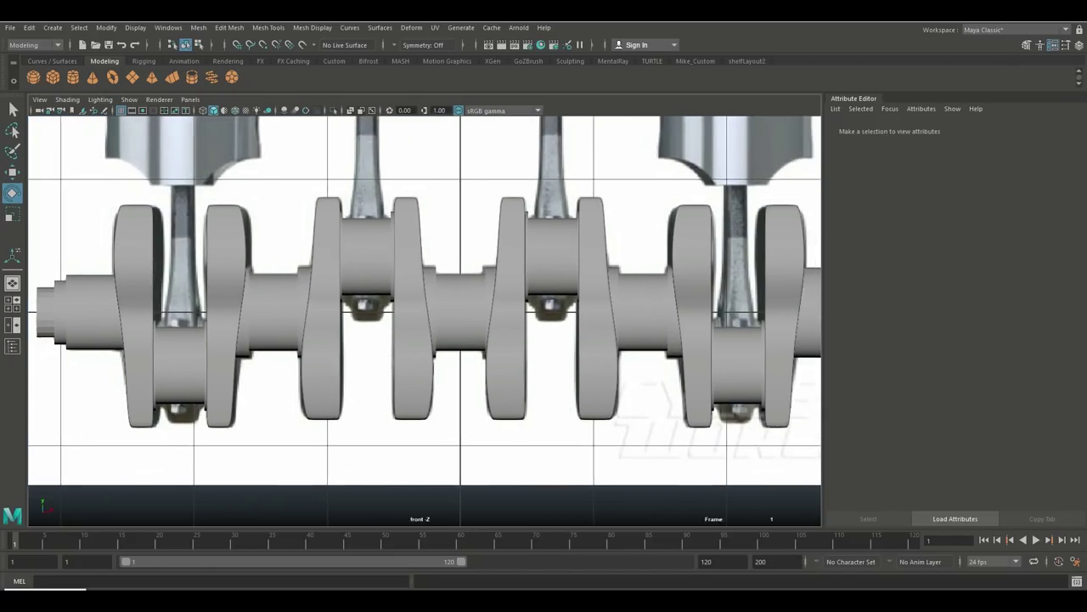
pyautogui.keyDown('alt'); pyautogui.moveTo(425, 314); pyautogui.dragTo(256, 314, button='middle'); pyautogui.keyUp('alt')
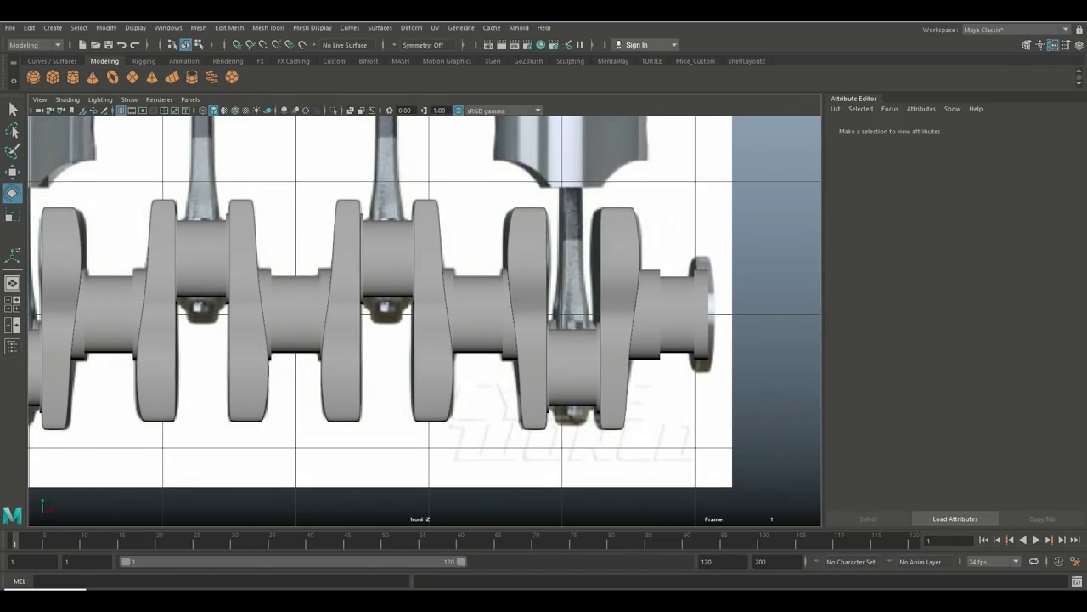
pyautogui.click(573, 369)
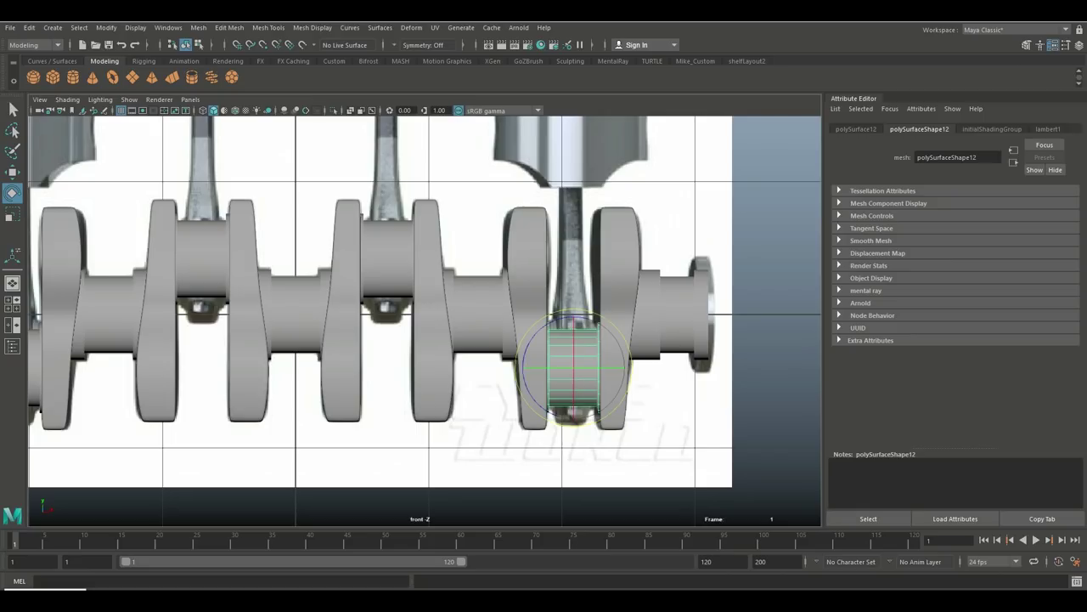
pyautogui.click(480, 310)
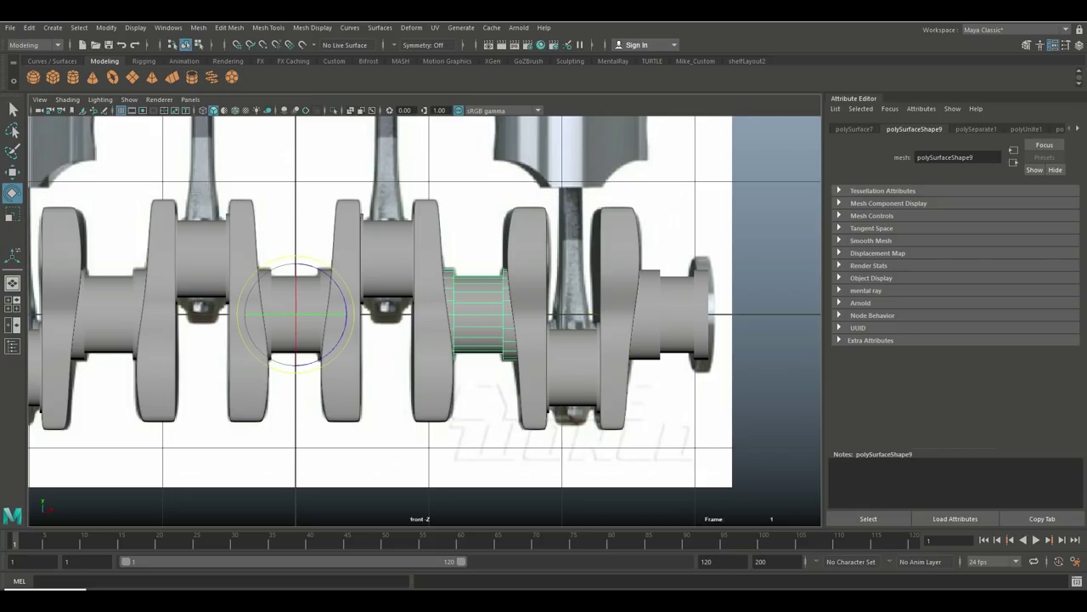
pyautogui.press('w')
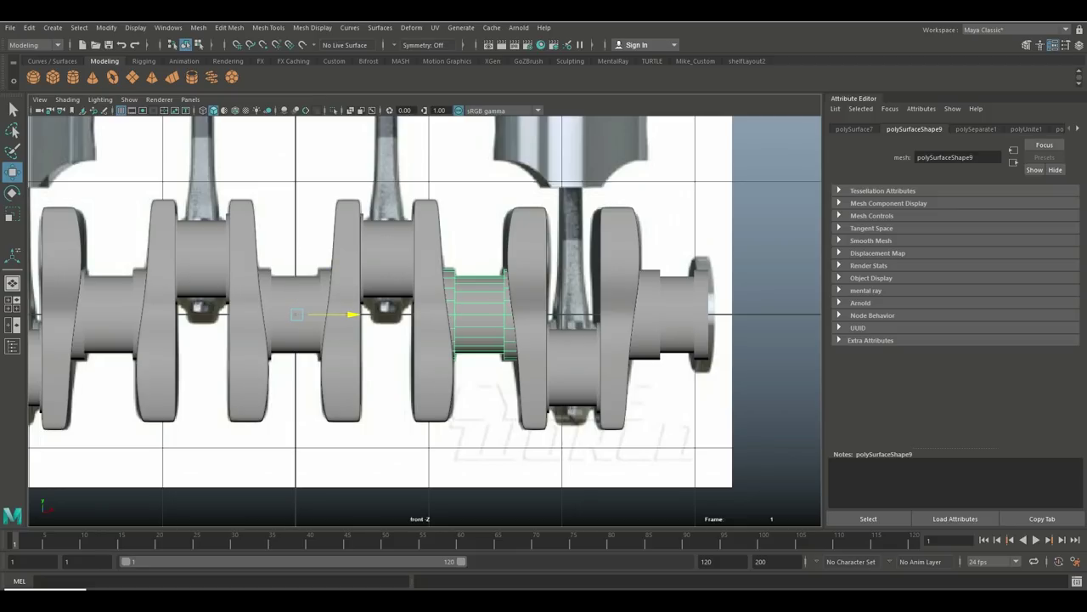
pyautogui.keyDown('alt'); pyautogui.moveTo(340, 340); pyautogui.dragTo(399, 350, button='middle'); pyautogui.keyUp('alt')
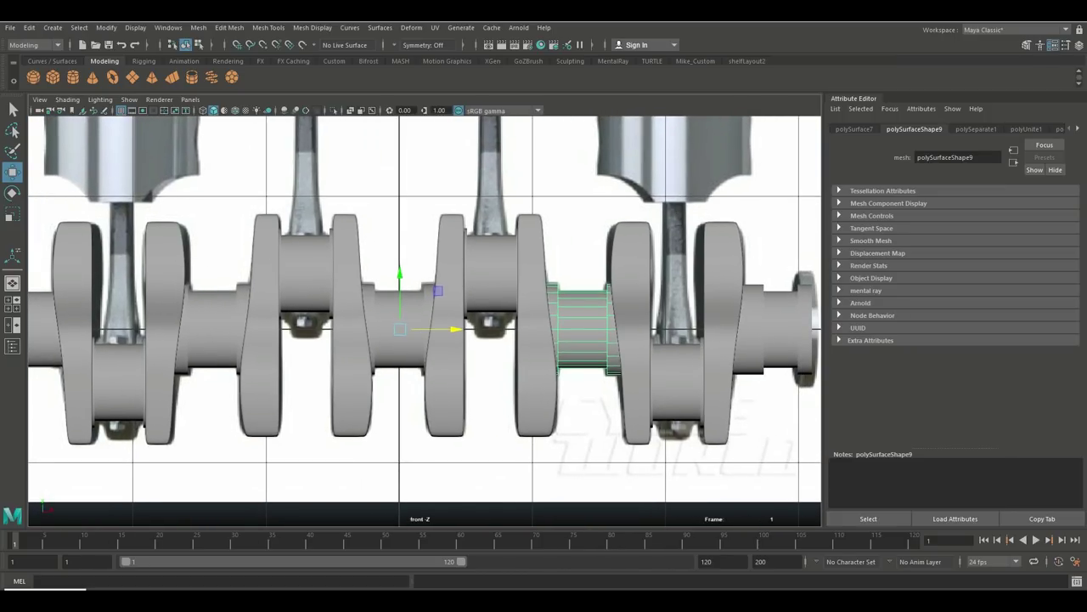
pyautogui.press('space')
pyautogui.press('space')
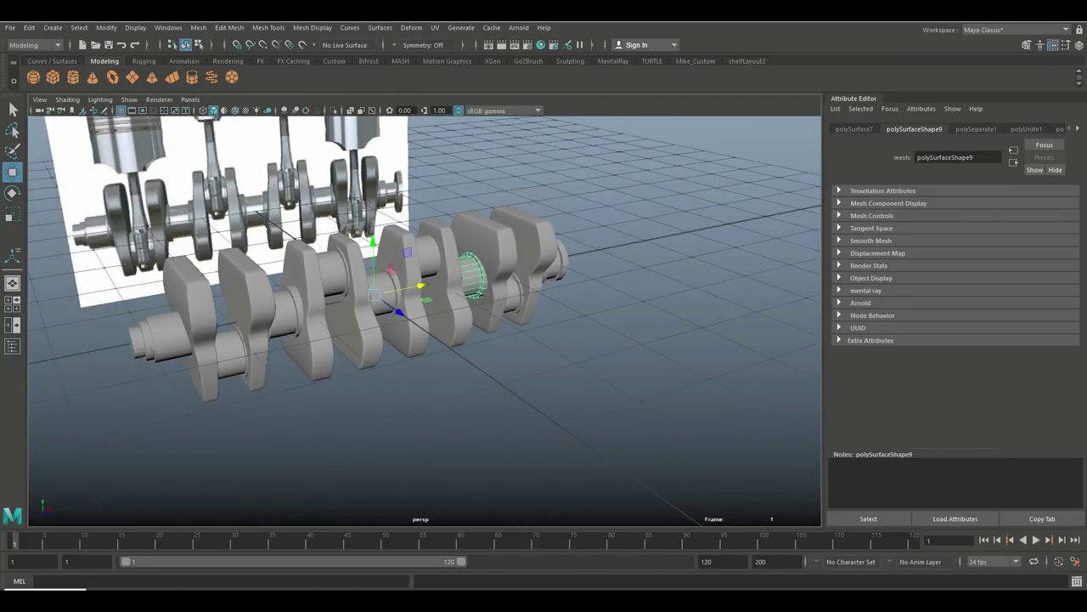
# Step: Combine all the crankshaft's journals, crankpins and counterweight webs into a single mesh
pyautogui.keyDown('alt'); pyautogui.moveTo(424, 315); pyautogui.dragTo(510, 255); pyautogui.keyUp('alt')
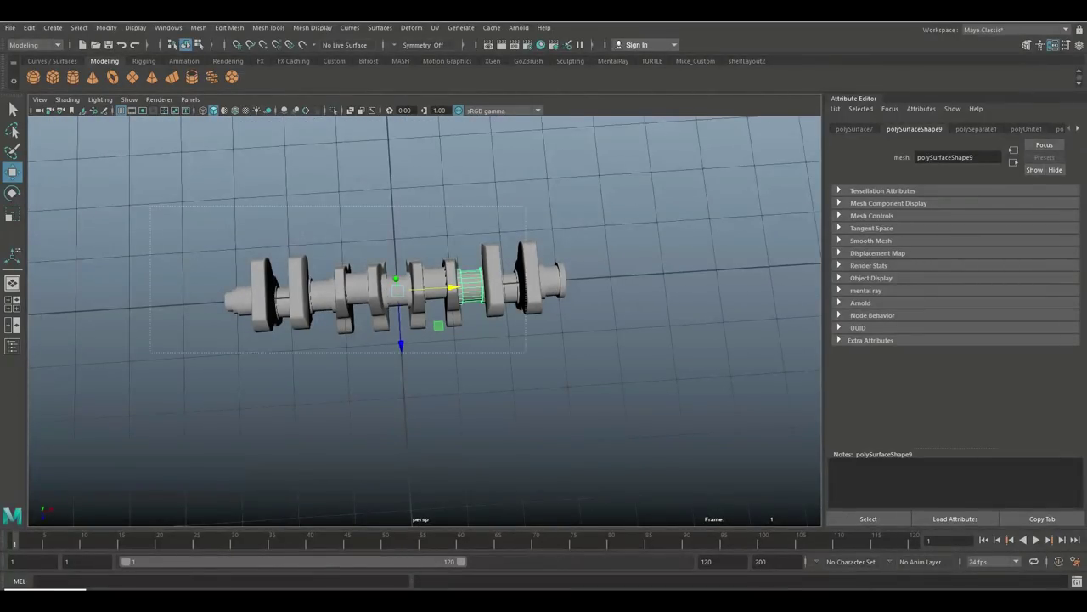
pyautogui.hotkey('ctrl', 'z')
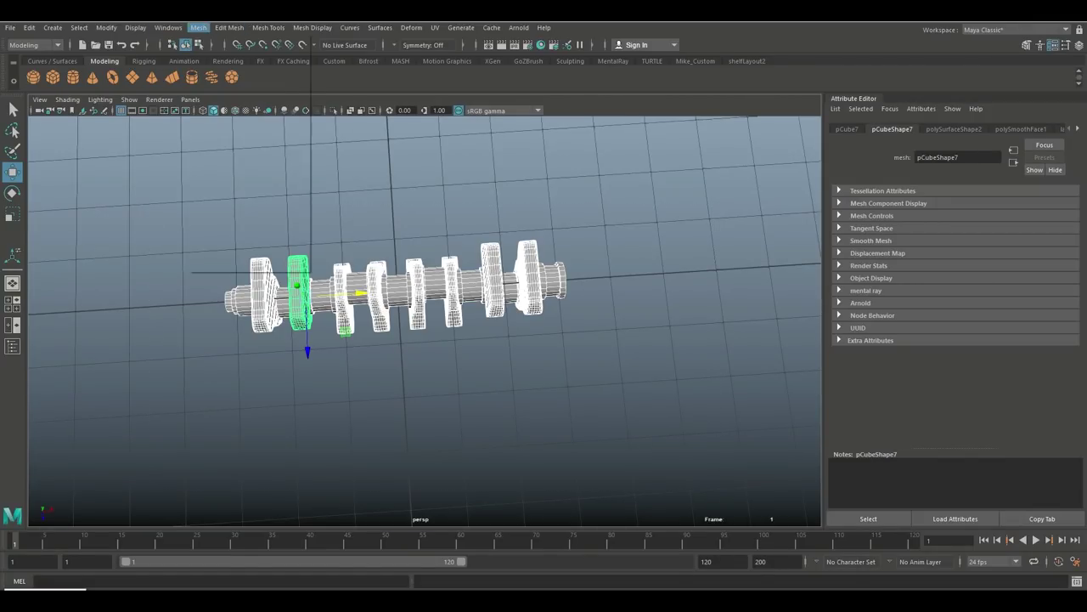
pyautogui.click(198, 27)
pyautogui.click(223, 68)
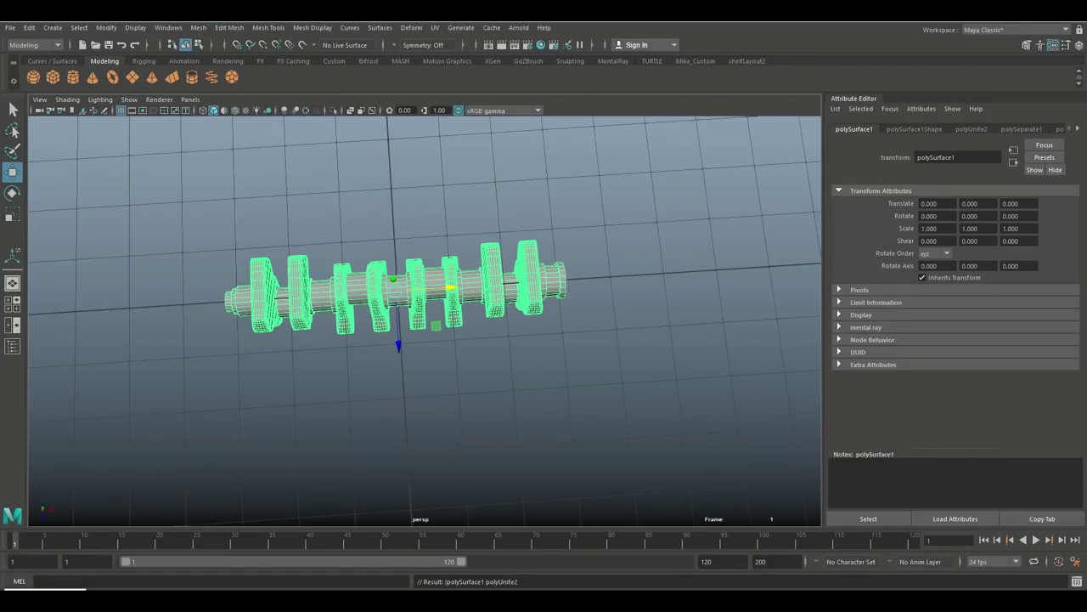
# Step: Delete the combined crankshaft's construction history and freeze its transformations
pyautogui.click(29, 27)
pyautogui.moveTo(85, 161)
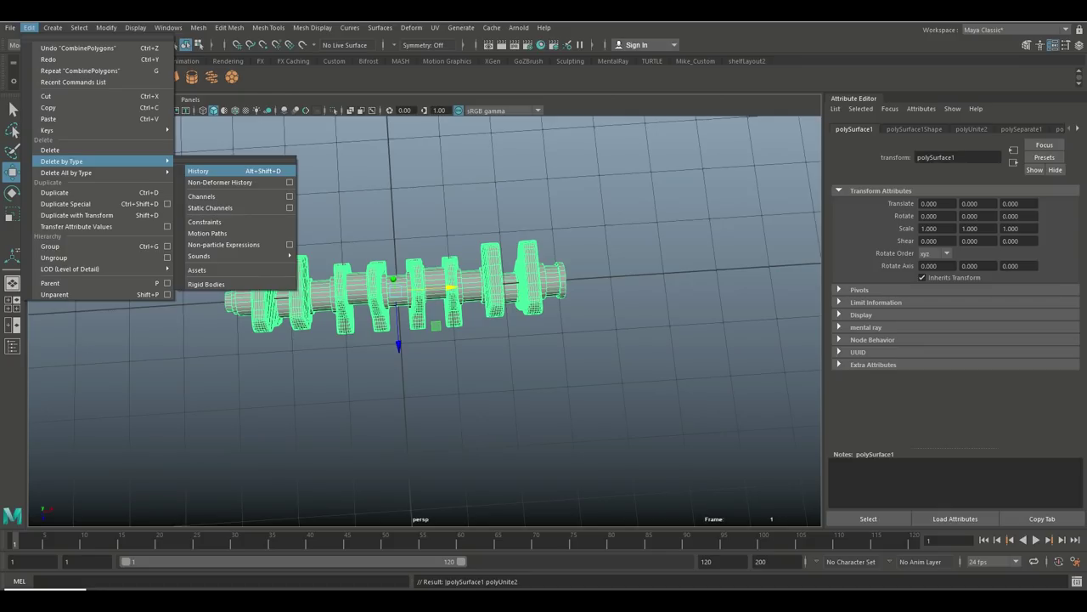
pyautogui.click(204, 171)
pyautogui.click(106, 27)
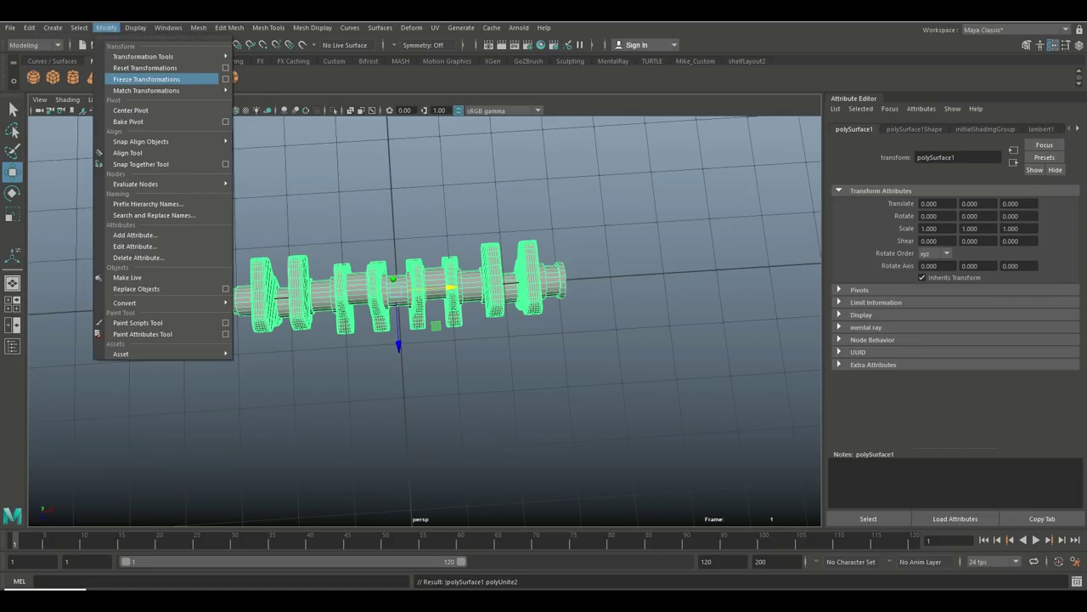
pyautogui.click(146, 79)
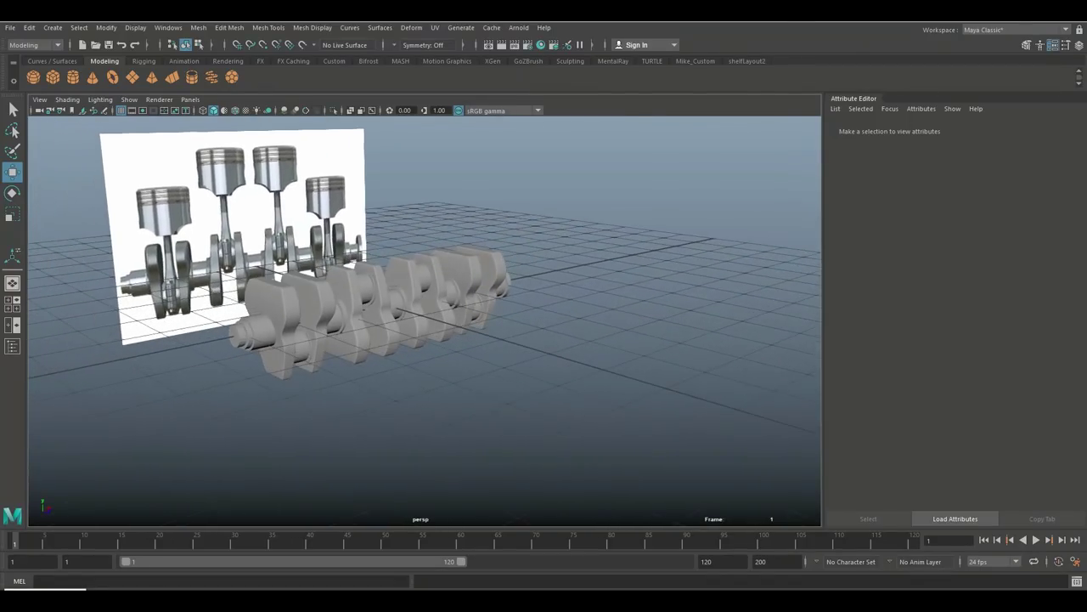
# Step: Test-rotate the combined crankshaft about its long X axis and undo the rotation
pyautogui.click(374, 302)
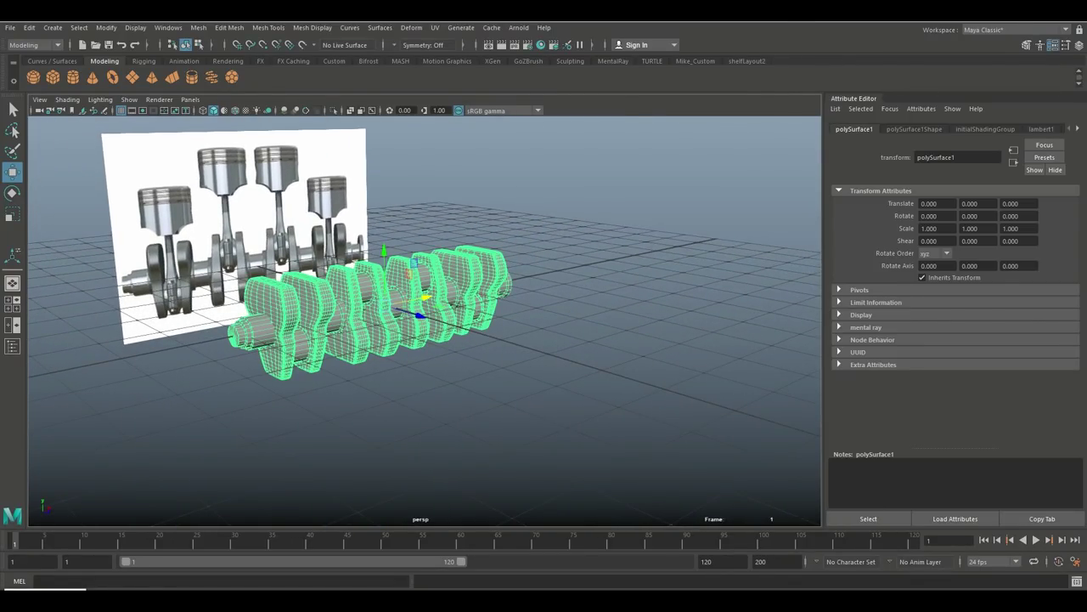
pyautogui.click(13, 302)
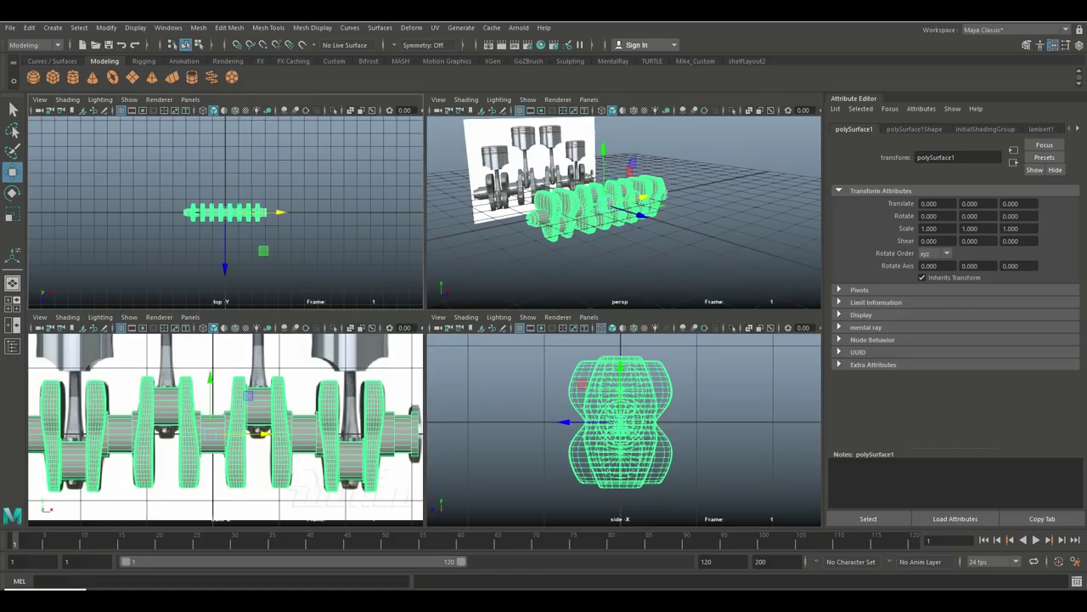
pyautogui.press('space')
pyautogui.scroll(4, 421, 310)
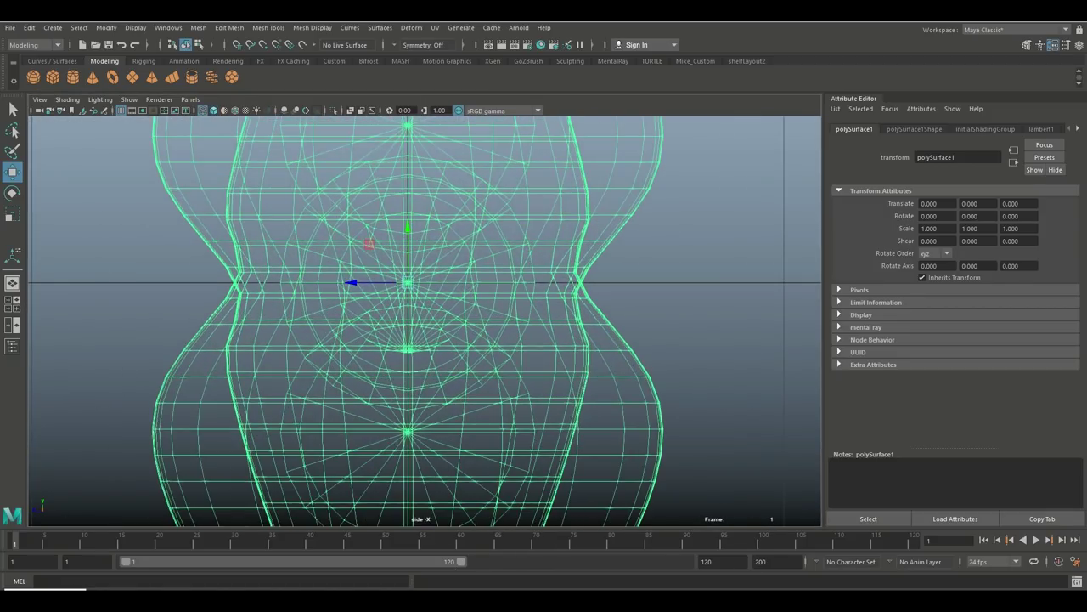
pyautogui.scroll(-5, 421, 310)
pyautogui.scroll(-3, 421, 310)
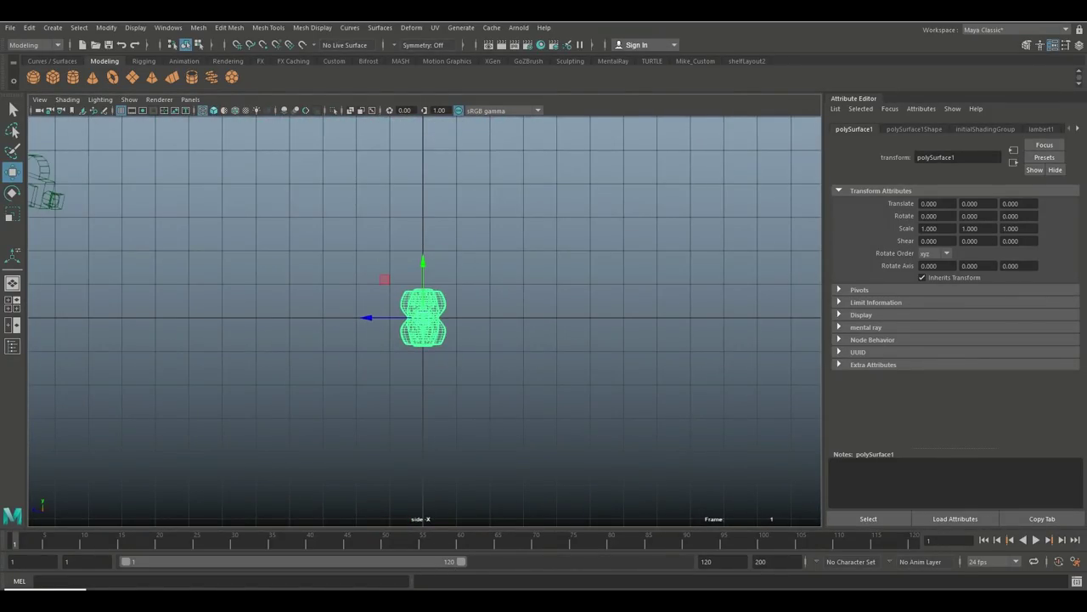
pyautogui.press('e')
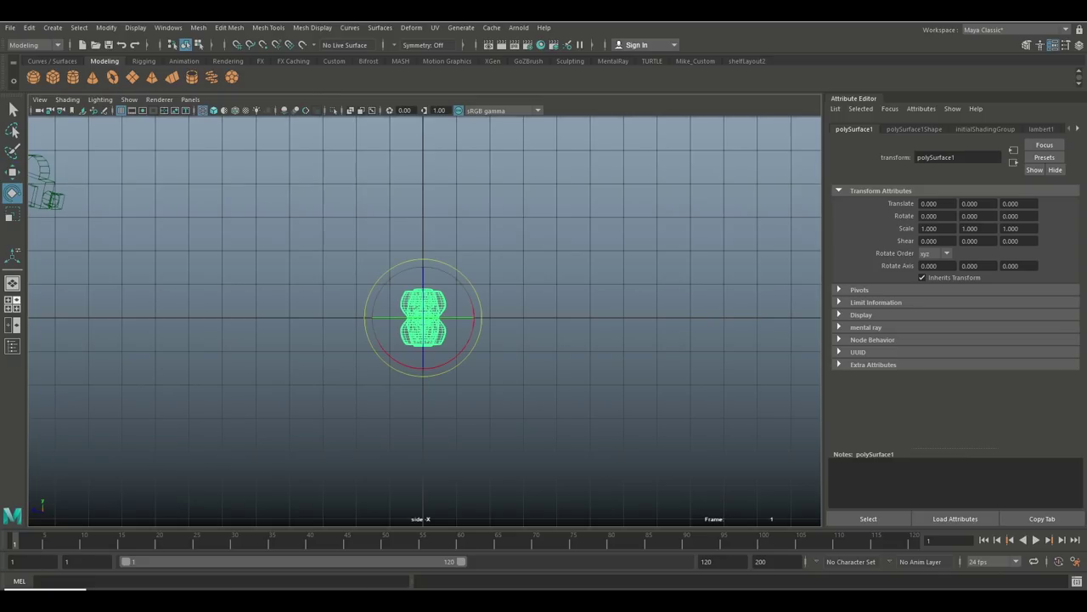
pyautogui.press('space')
pyautogui.press('space')
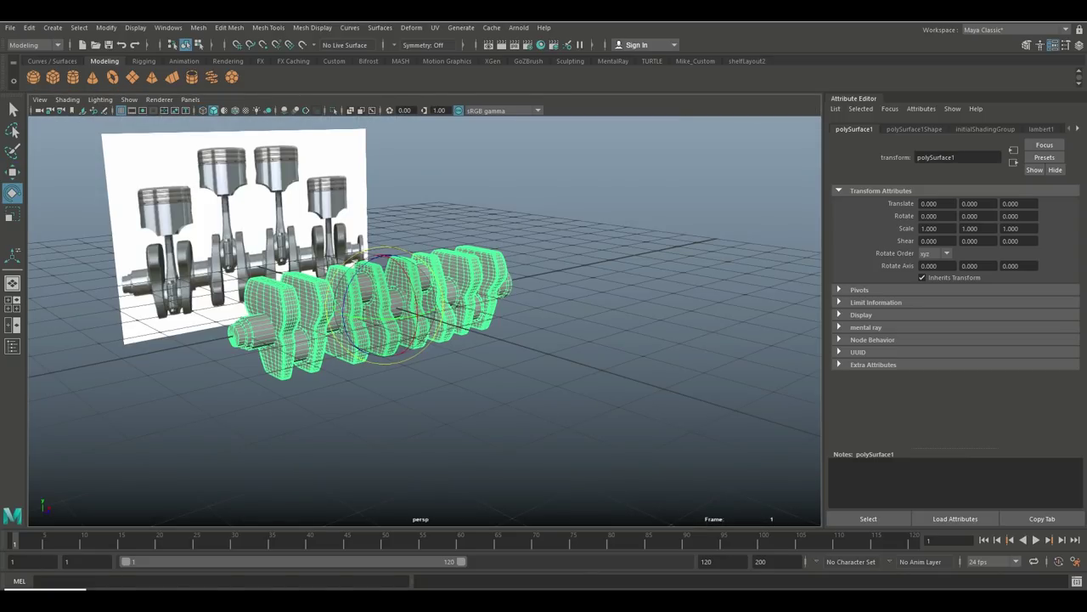
pyautogui.moveTo(383, 257); pyautogui.dragTo(489, 328)
pyautogui.hotkey('ctrl', 'z')
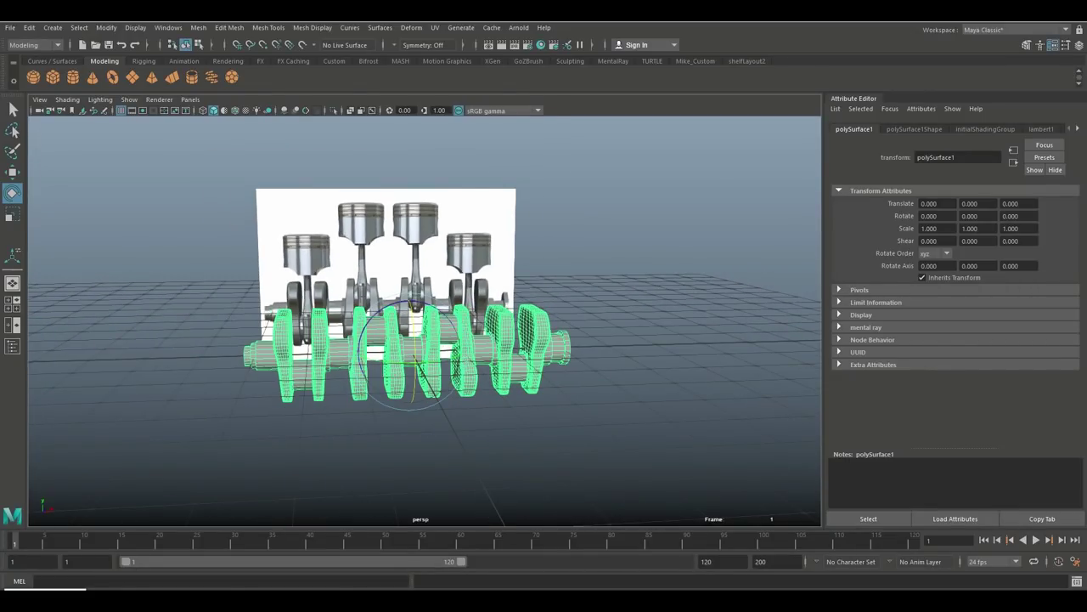
# Step: Hide the crankshaft so that only the piston reference image is shown in the perspective view
pyautogui.press('h')
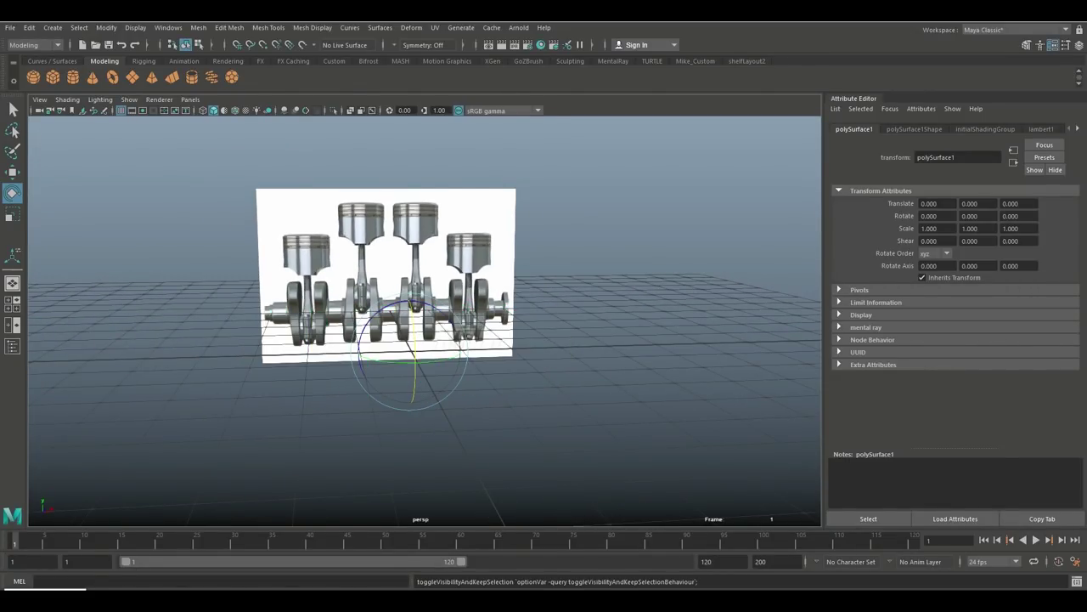
pyautogui.scroll(6, 408, 323)
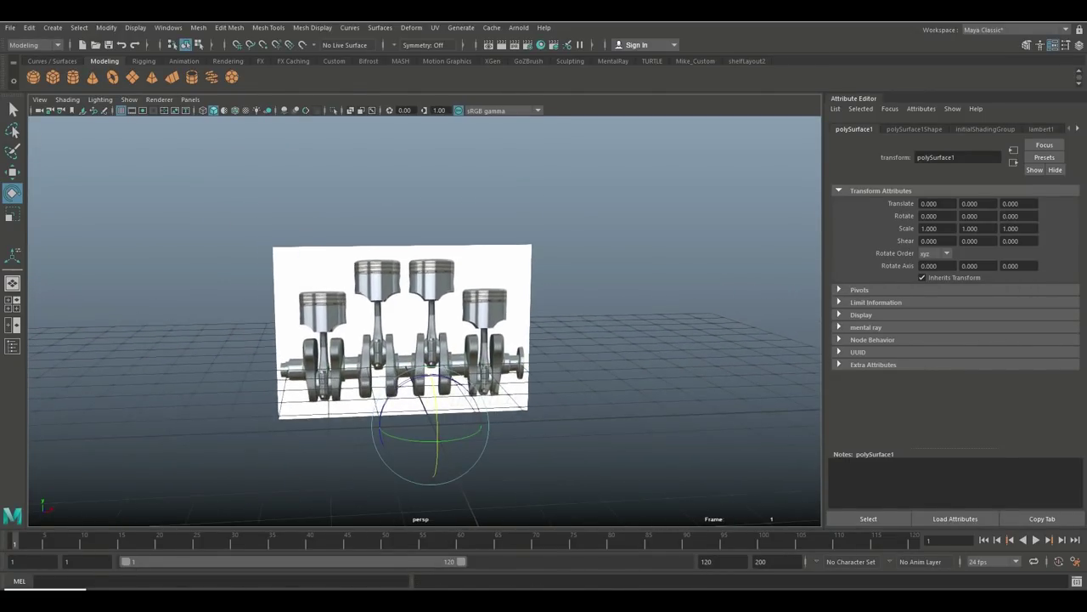
pyautogui.scroll(-5, 408, 323)
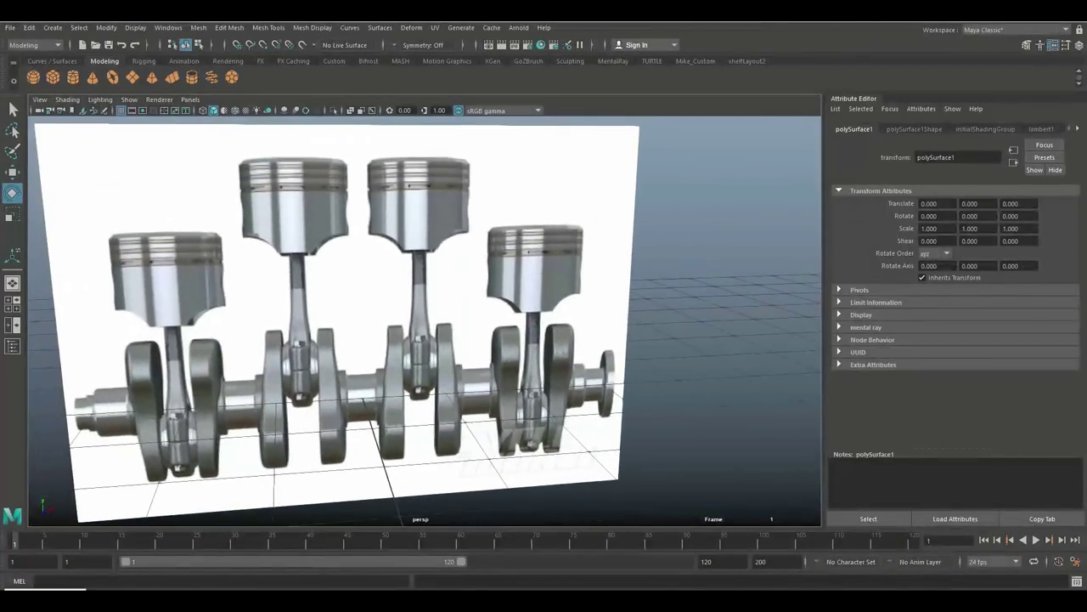
pyautogui.keyDown('alt'); pyautogui.moveTo(424, 505); pyautogui.dragTo(416, 463); pyautogui.keyUp('alt')
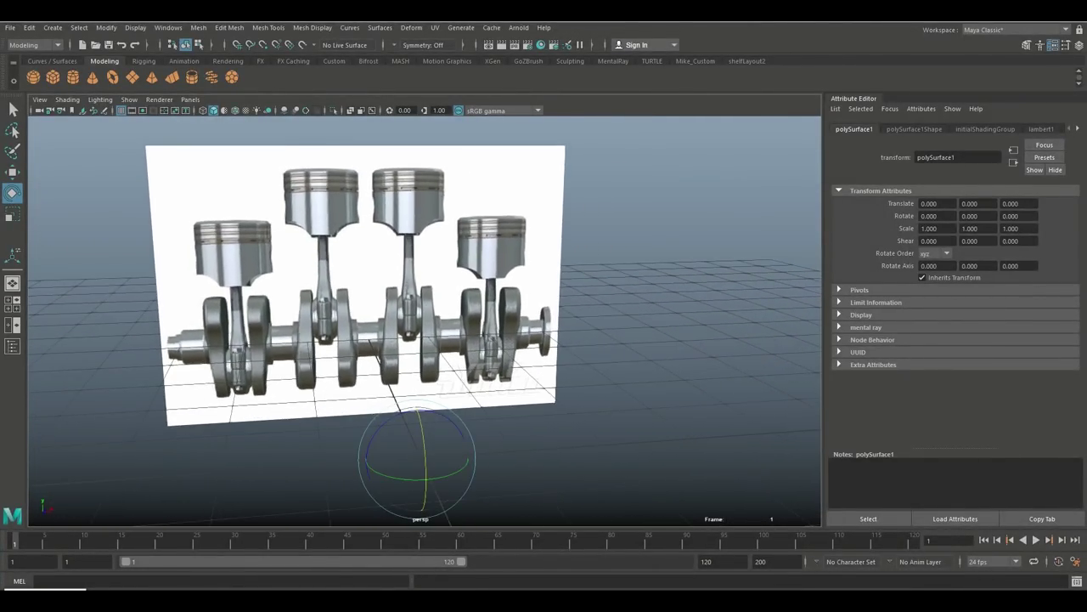
# Step: Create a polygon cylinder at the origin as the base shape for the piston
pyautogui.click(73, 78)
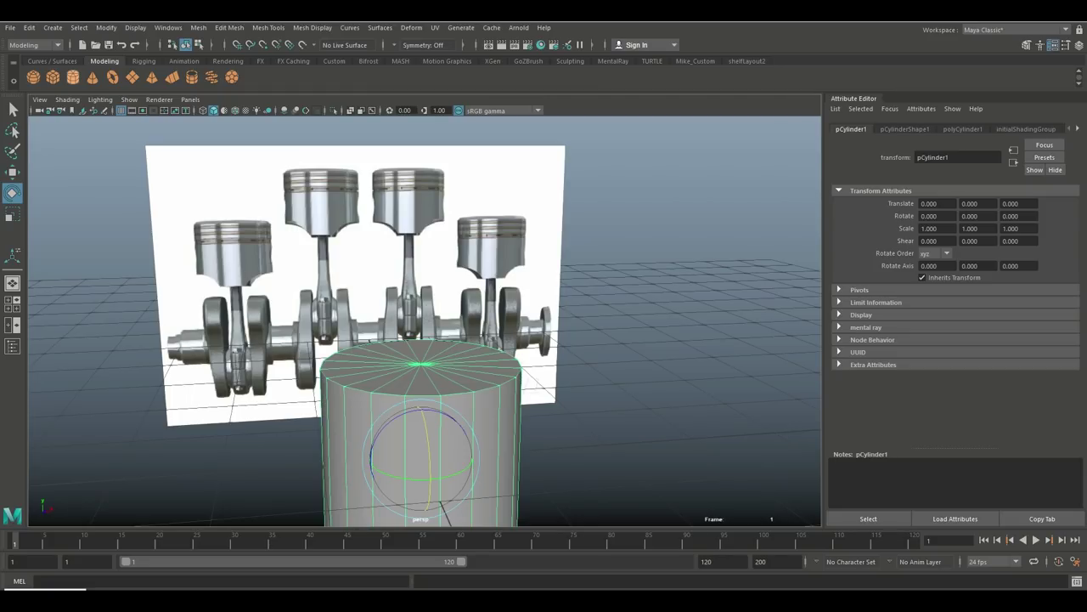
pyautogui.scroll(4, 510, 391)
pyautogui.scroll(2, 425, 322)
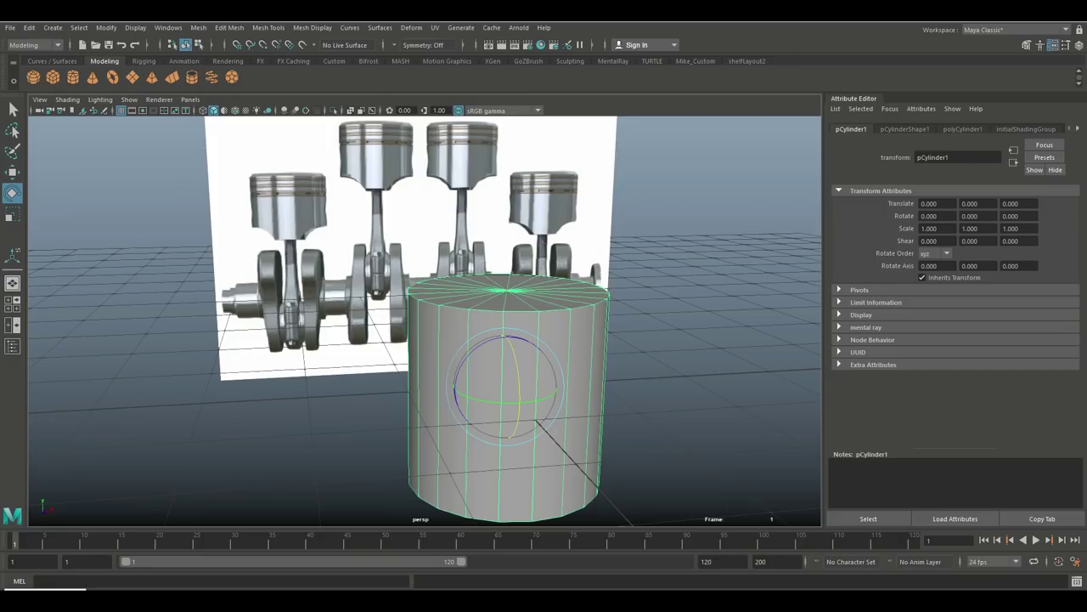
# Step: Delete all triangular faces of the cylinder's bottom cap while keeping every side face
pyautogui.moveTo(510, 340)
pyautogui.keyDown('alt'); pyautogui.mouseDown()
pyautogui.moveTo(514, 280)
pyautogui.moveTo(516, 323)
pyautogui.mouseUp(); pyautogui.keyUp('alt')
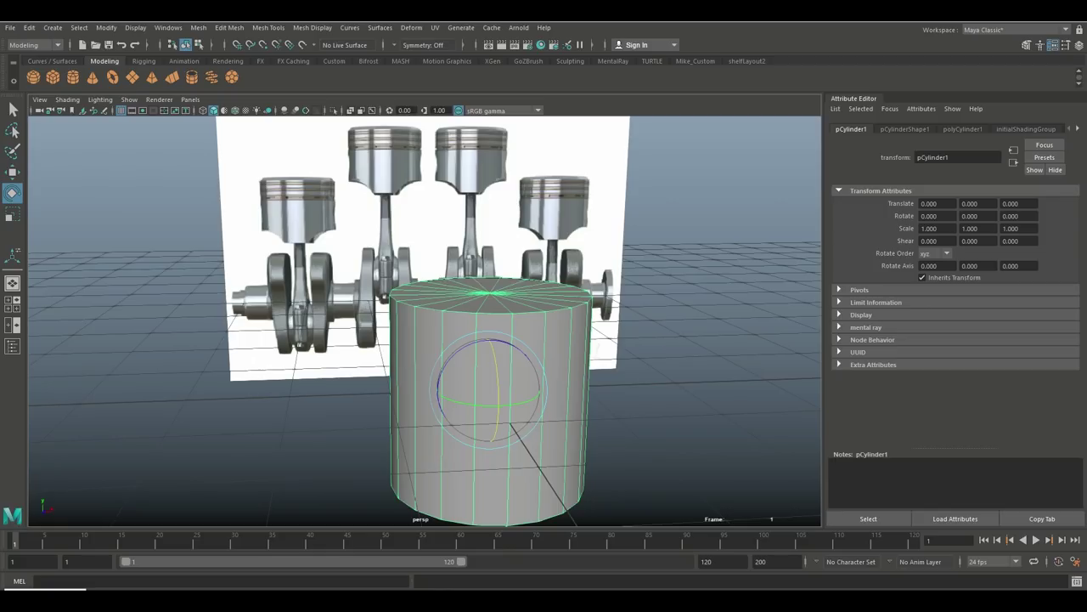
pyautogui.click(963, 128)
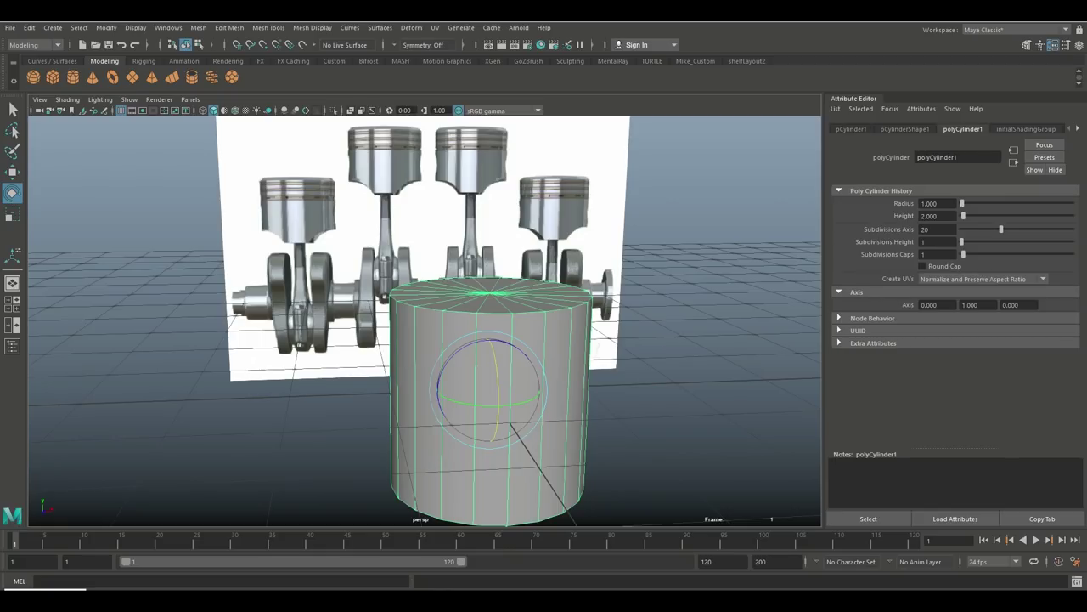
pyautogui.keyDown('alt'); pyautogui.moveTo(510, 382); pyautogui.dragTo(509, 238); pyautogui.keyUp('alt')
pyautogui.moveTo(543, 276); pyautogui.dragTo(548, 310, button='right')
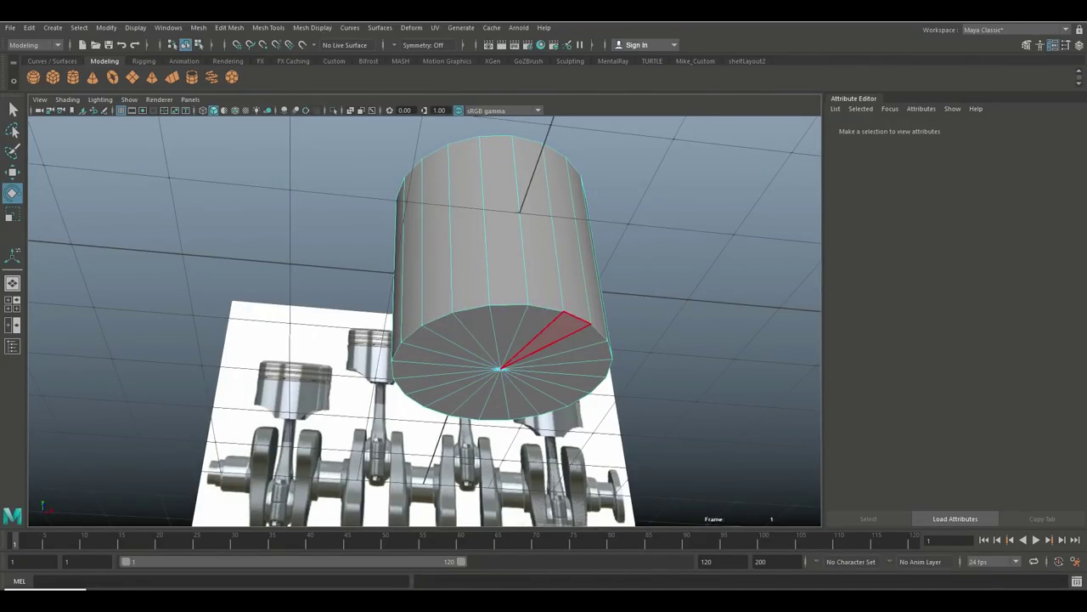
pyautogui.scroll(3, 544, 340)
pyautogui.click(553, 336)
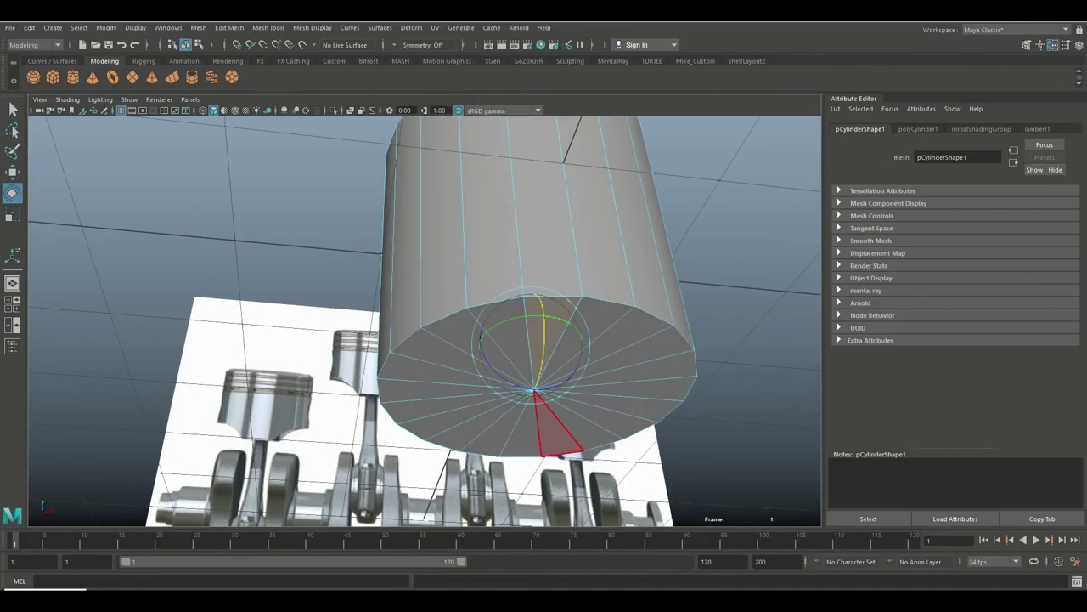
pyautogui.keyDown('alt'); pyautogui.moveTo(554, 437); pyautogui.dragTo(535, 382); pyautogui.keyUp('alt')
pyautogui.keyDown('shift'); pyautogui.click(350, 256); pyautogui.keyUp('shift')
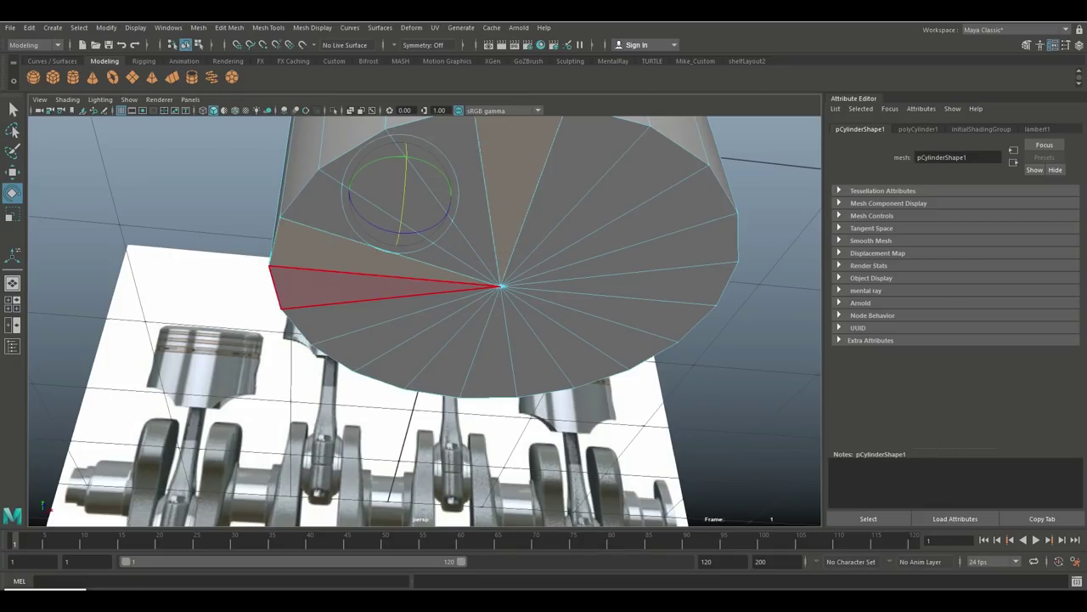
pyautogui.keyDown('shift'); pyautogui.click(350, 288); pyautogui.keyUp('shift')
pyautogui.keyDown('shift'); pyautogui.click(363, 313); pyautogui.keyUp('shift')
pyautogui.keyDown('shift'); pyautogui.click(352, 348); pyautogui.keyUp('shift')
pyautogui.keyDown('shift'); pyautogui.click(399, 370); pyautogui.keyUp('shift')
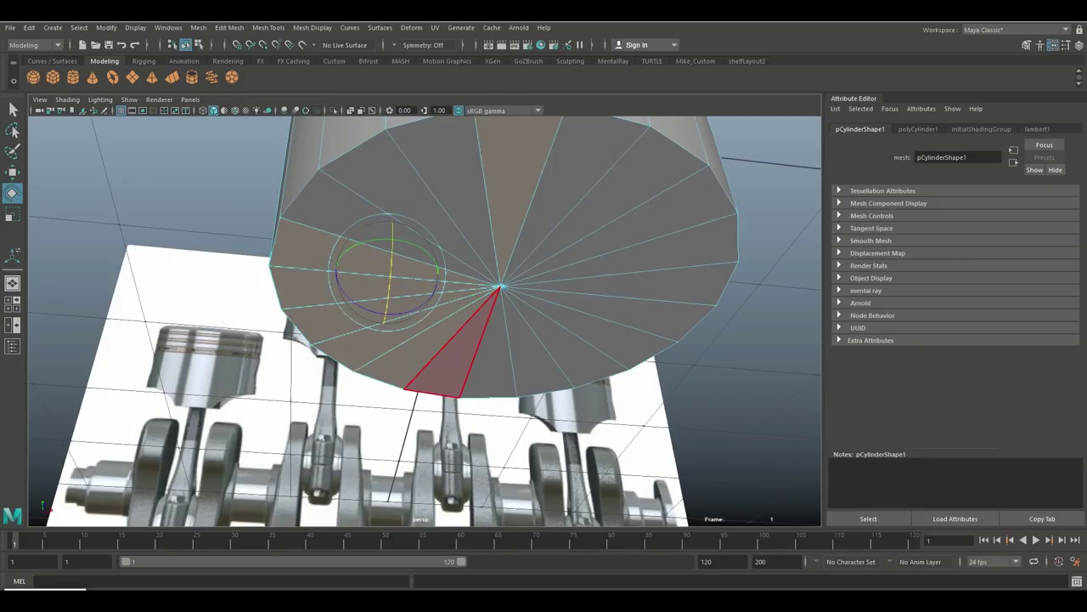
pyautogui.keyDown('shift'); pyautogui.click(446, 378); pyautogui.keyUp('shift')
pyautogui.keyDown('shift'); pyautogui.click(492, 382); pyautogui.keyUp('shift')
pyautogui.keyDown('shift'); pyautogui.click(568, 346); pyautogui.keyUp('shift')
pyautogui.keyDown('shift'); pyautogui.click(603, 331); pyautogui.keyUp('shift')
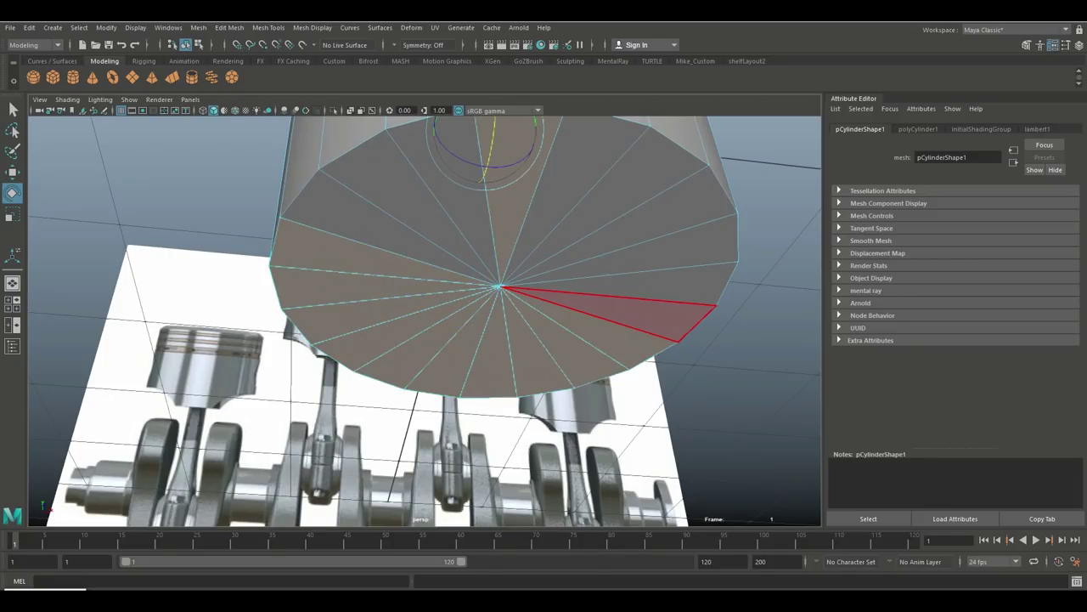
pyautogui.keyDown('shift'); pyautogui.click(633, 310); pyautogui.keyUp('shift')
pyautogui.keyDown('shift'); pyautogui.click(653, 284); pyautogui.keyUp('shift')
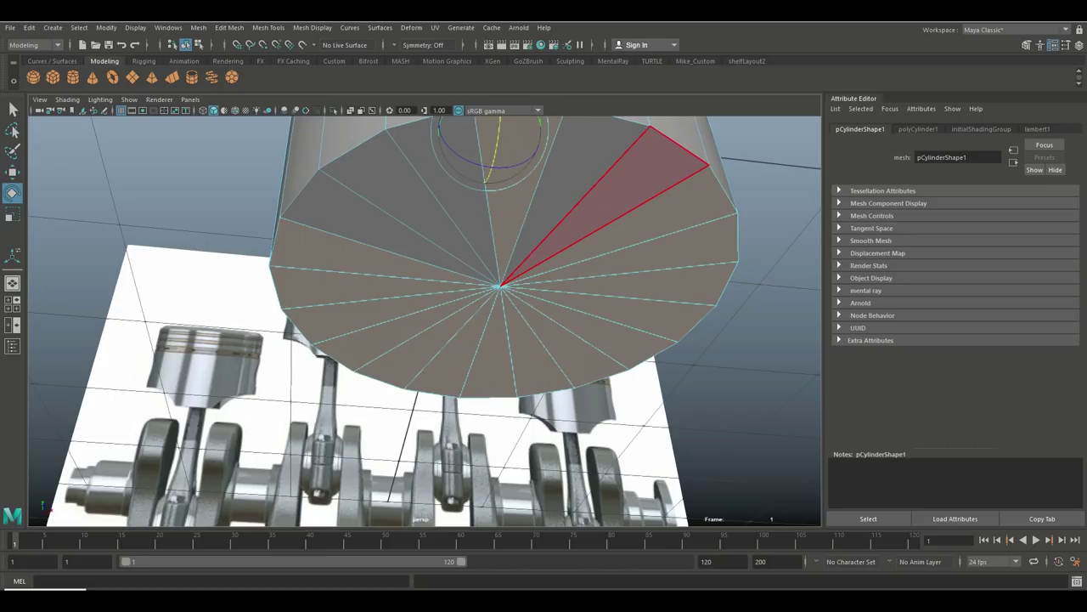
pyautogui.keyDown('shift'); pyautogui.click(607, 153); pyautogui.keyUp('shift')
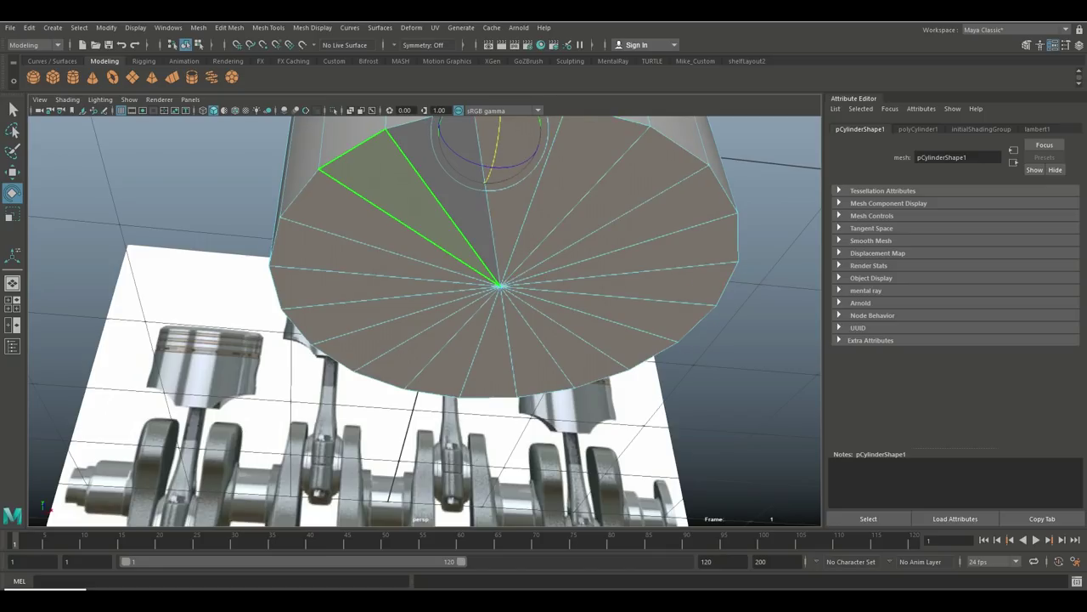
pyautogui.press('Delete')
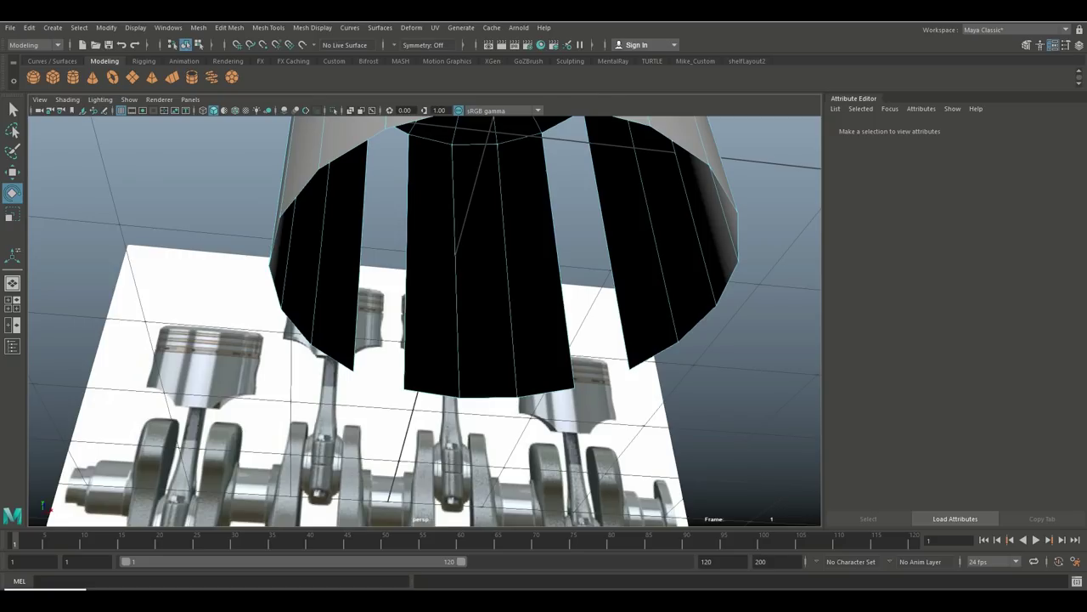
pyautogui.hotkey('ctrl', 'z')
pyautogui.press('f')
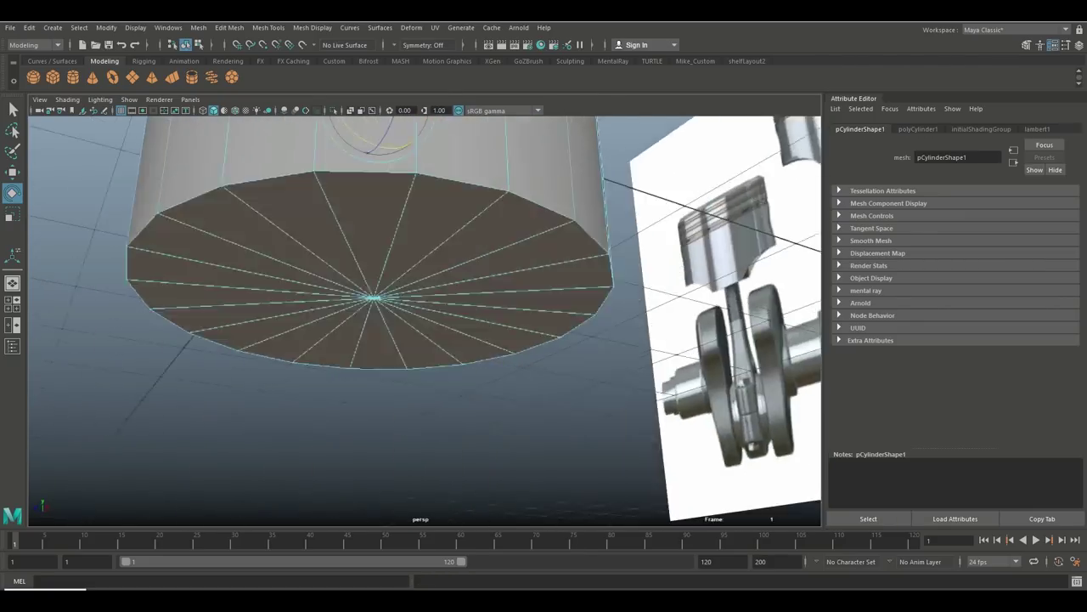
pyautogui.keyDown('alt'); pyautogui.moveTo(425, 323); pyautogui.dragTo(425, 255); pyautogui.keyUp('alt')
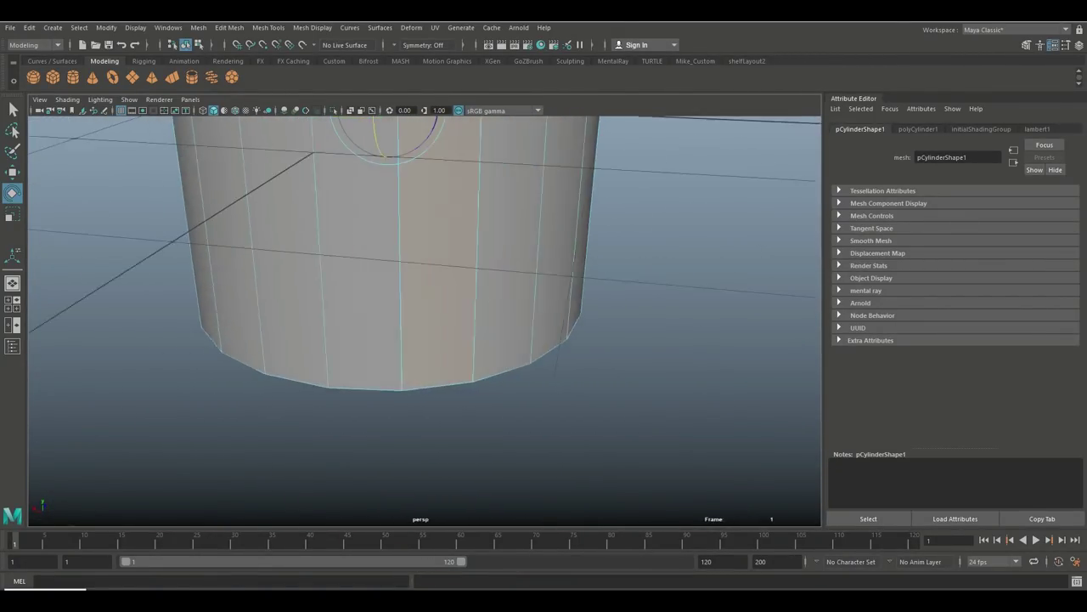
pyautogui.keyDown('alt'); pyautogui.moveTo(424, 289); pyautogui.dragTo(425, 357); pyautogui.keyUp('alt')
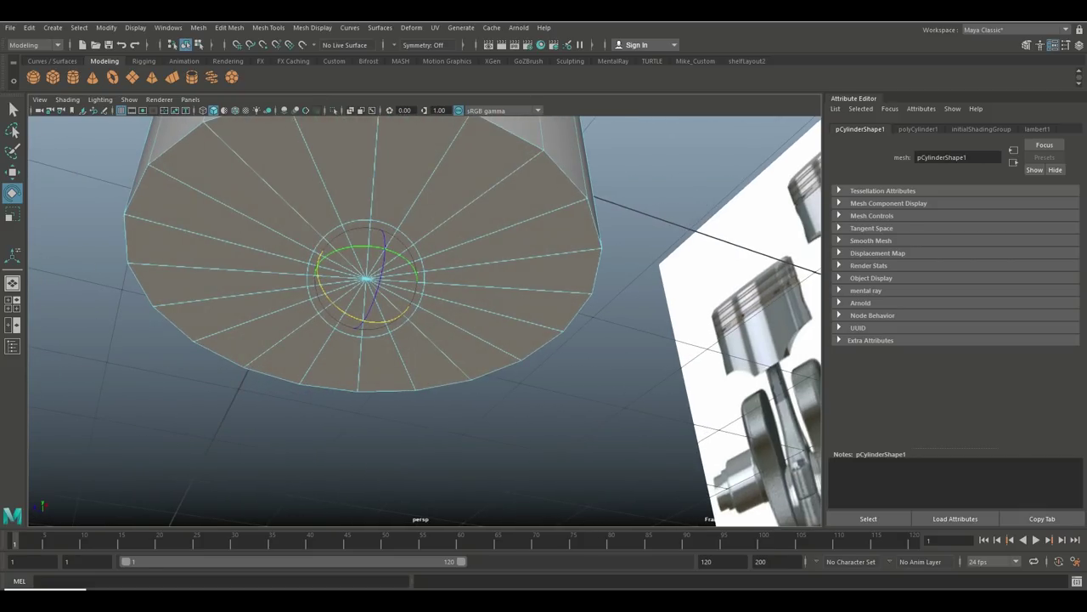
pyautogui.press('Delete')
# Step: Raise the open bottom rim's vertices on two opposite sides, five per side, by about 0.5 units to form a tapered piston skirt
pyautogui.keyDown('alt'); pyautogui.moveTo(425, 323); pyautogui.dragTo(366, 293, button='right'); pyautogui.keyUp('alt')
pyautogui.keyDown('alt'); pyautogui.moveTo(365, 293); pyautogui.dragTo(365, 166); pyautogui.keyUp('alt')
pyautogui.keyDown('alt'); pyautogui.moveTo(442, 382); pyautogui.dragTo(306, 417); pyautogui.keyUp('alt')
pyautogui.scroll(10, 425, 321)
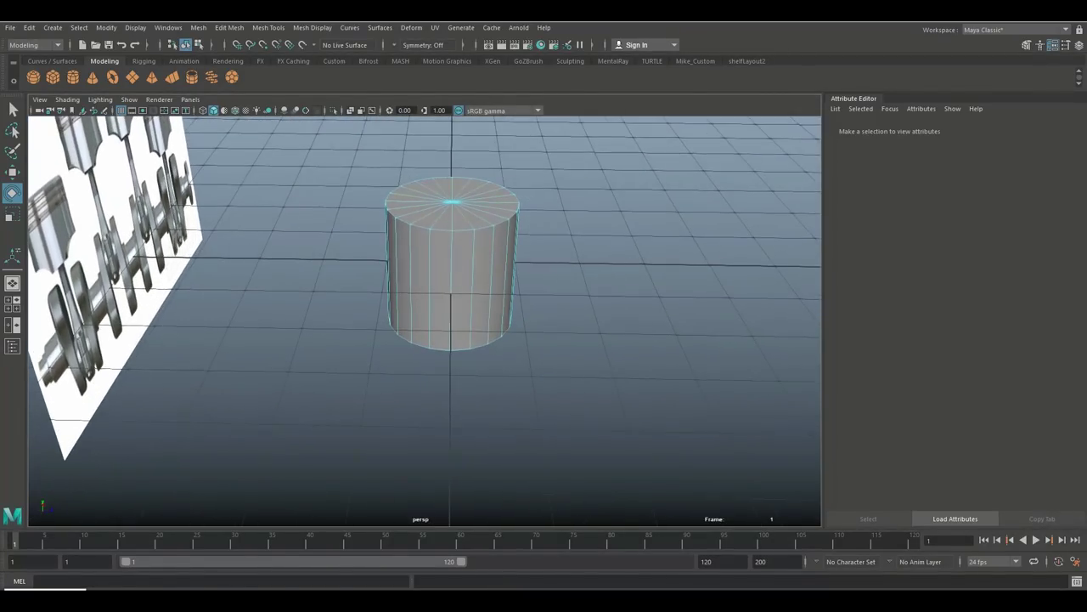
pyautogui.keyDown('alt'); pyautogui.moveTo(463, 255); pyautogui.dragTo(484, 280); pyautogui.keyUp('alt')
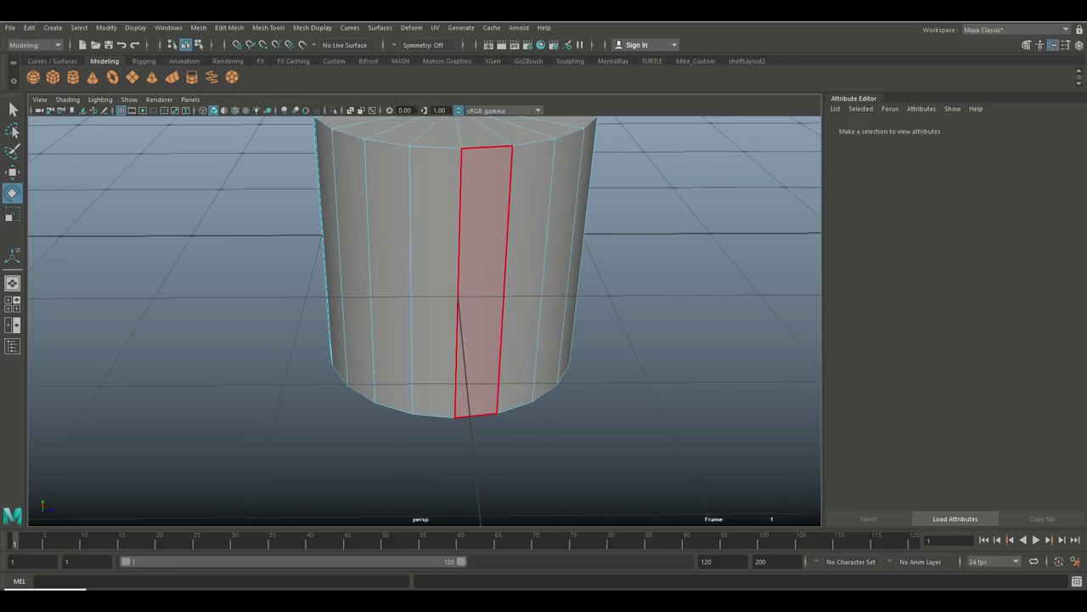
pyautogui.moveTo(479, 272); pyautogui.dragTo(425, 272, button='right')
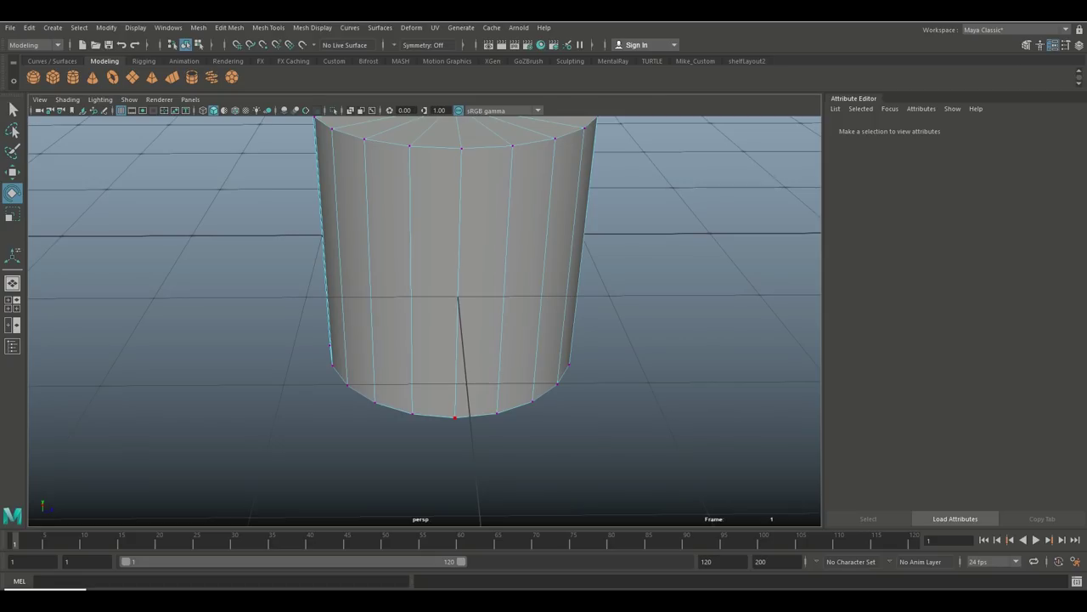
pyautogui.click(456, 418)
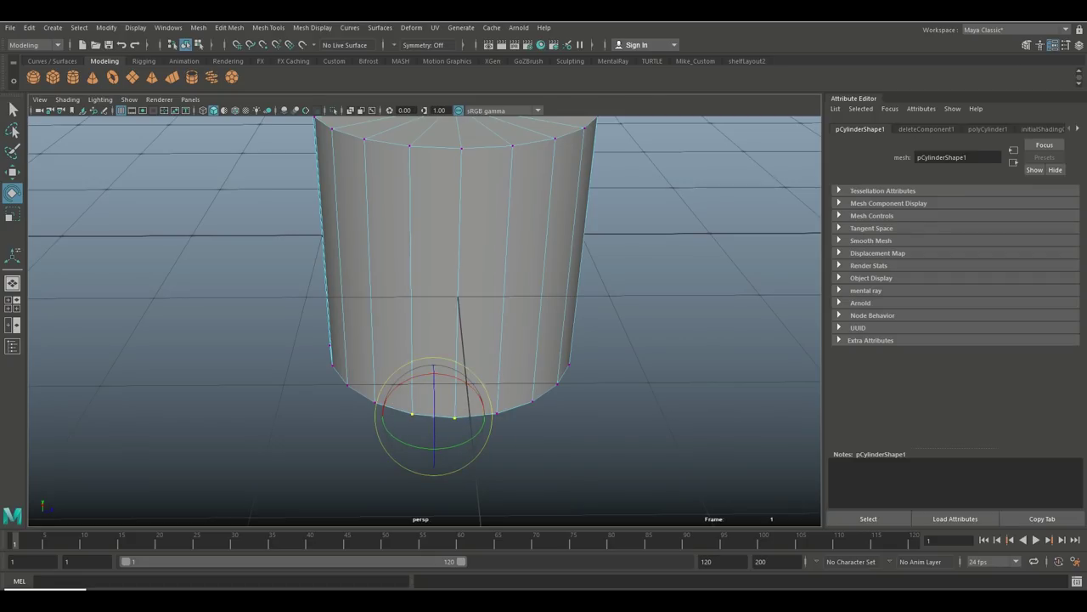
pyautogui.moveTo(396, 400); pyautogui.dragTo(399, 425)
pyautogui.hotkey('ctrl', 'z')
pyautogui.hotkey('ctrl', 'z')
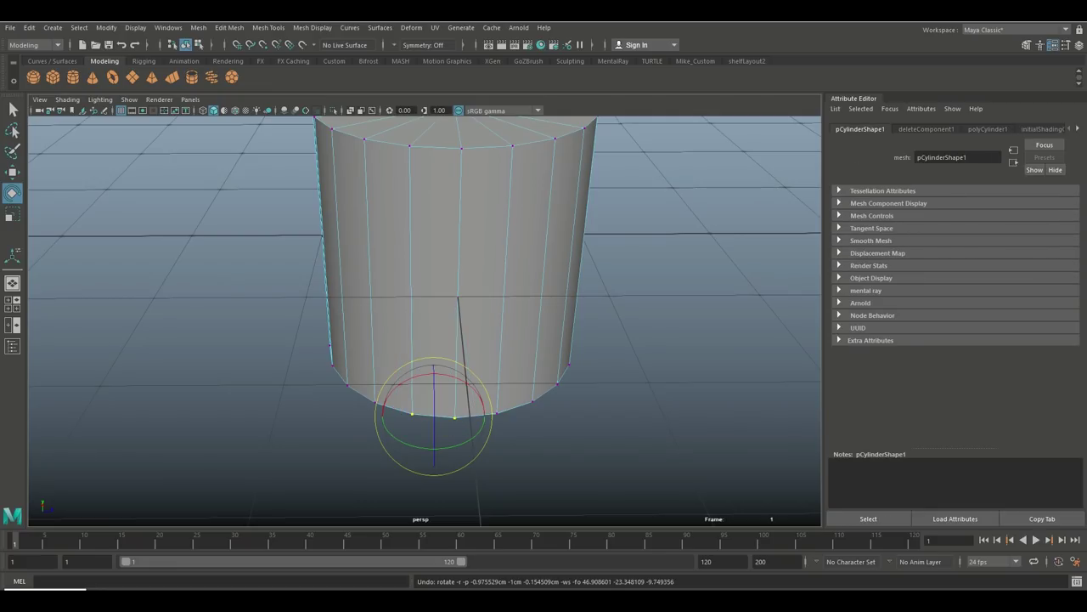
pyautogui.keyDown('shift'); pyautogui.moveTo(502, 404); pyautogui.dragTo(527, 396); pyautogui.keyUp('shift')
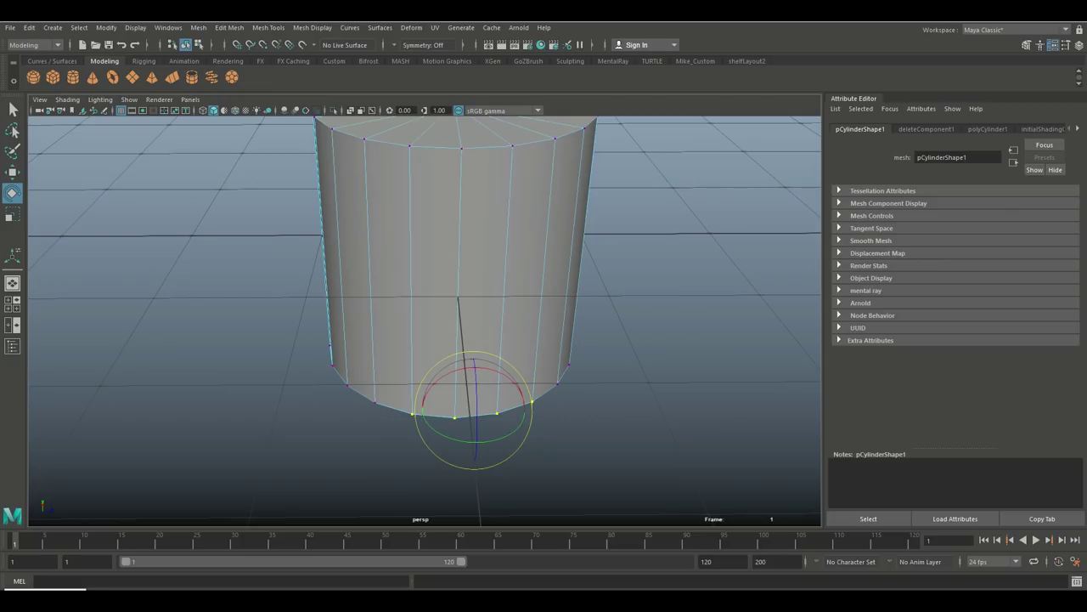
pyautogui.keyDown('shift'); pyautogui.moveTo(368, 400); pyautogui.dragTo(368, 399); pyautogui.keyUp('shift')
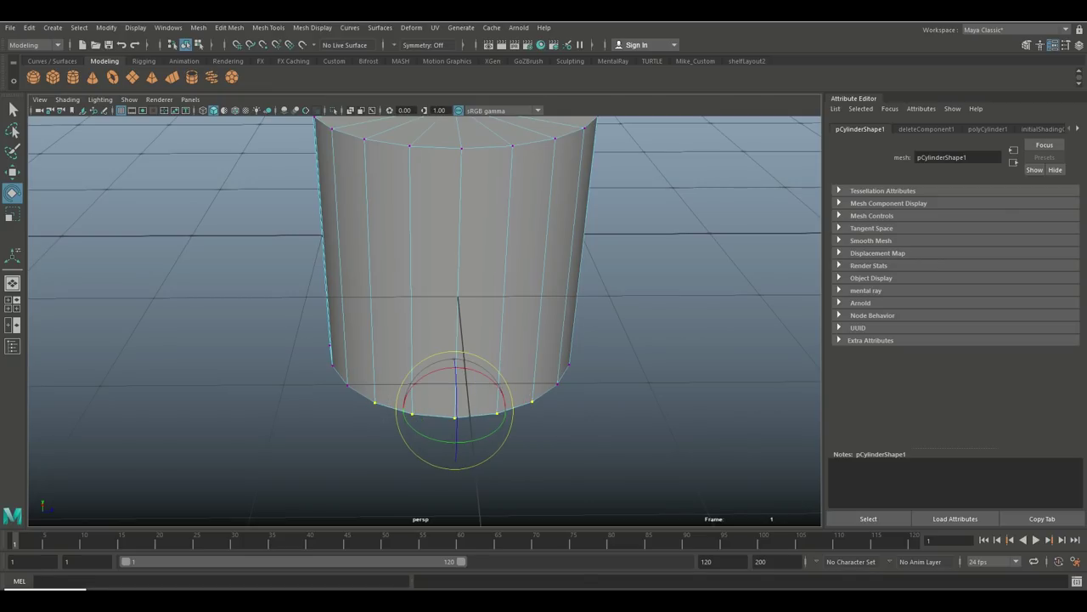
pyautogui.press('space')
pyautogui.press('space')
pyautogui.keyDown('alt'); pyautogui.moveTo(425, 323); pyautogui.dragTo(357, 306); pyautogui.keyUp('alt')
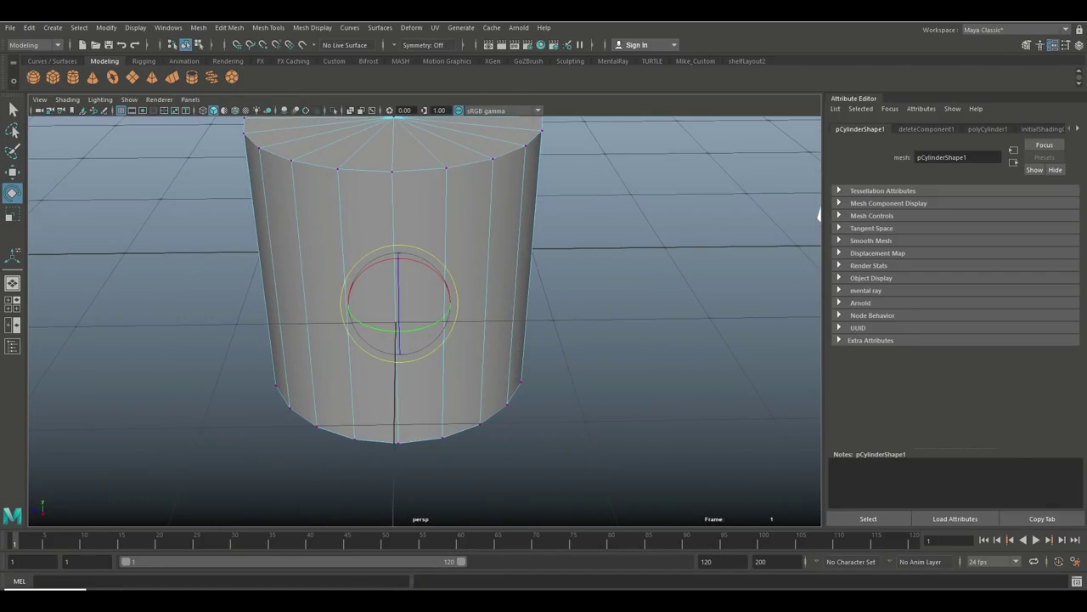
pyautogui.moveTo(337, 433); pyautogui.dragTo(458, 498)
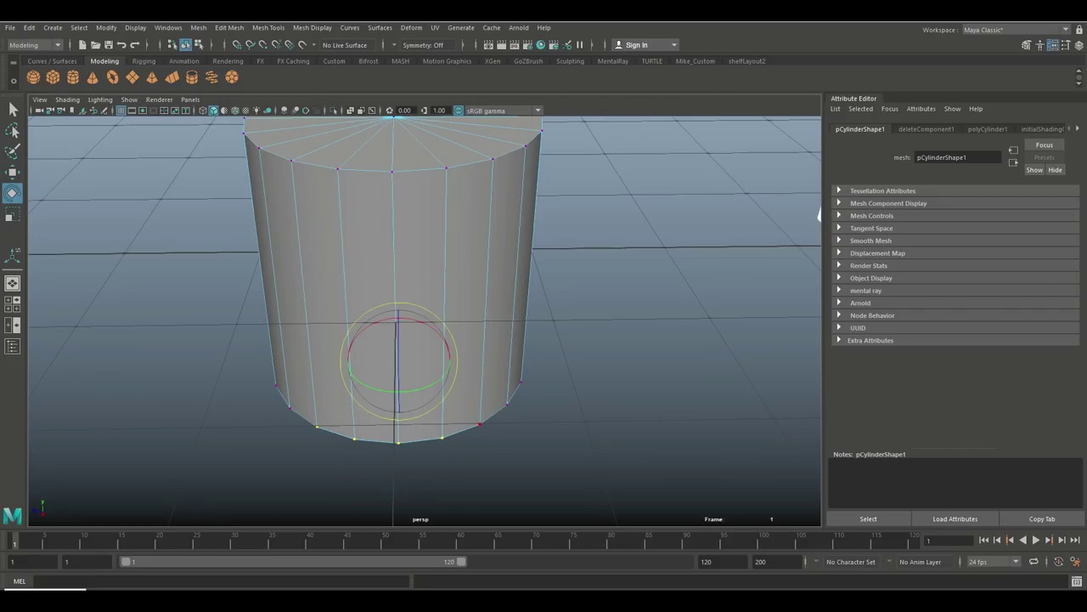
pyautogui.keyDown('alt'); pyautogui.moveTo(400, 340); pyautogui.dragTo(442, 296); pyautogui.keyUp('alt')
pyautogui.press('r')
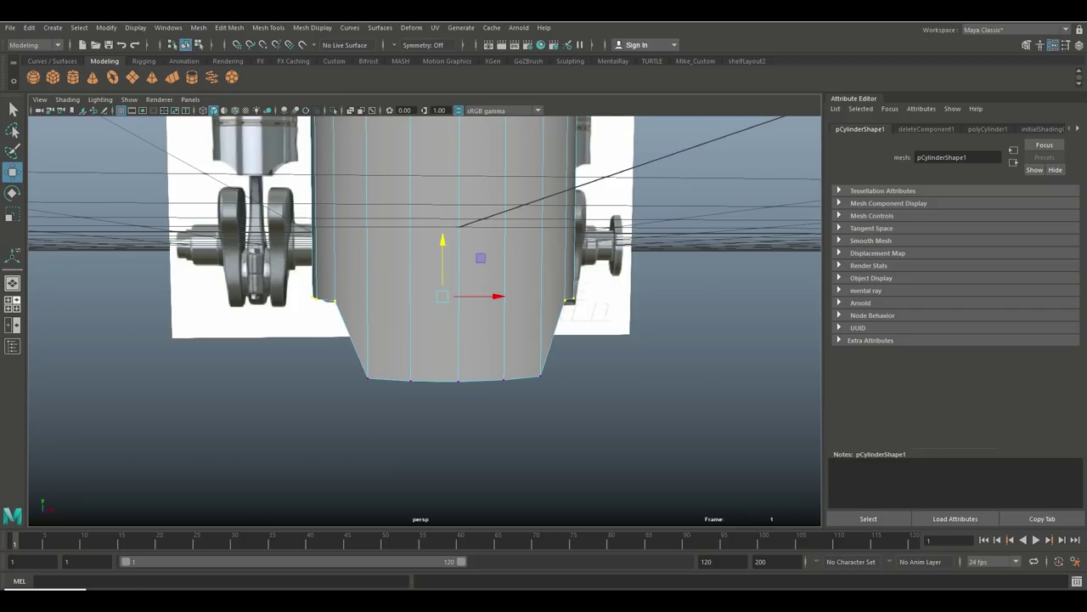
# Step: Move the whole cylinder up and over the second piston from the left in the front view's reference image
pyautogui.press('space')
pyautogui.press('space')
pyautogui.scroll(-5, 425, 317)
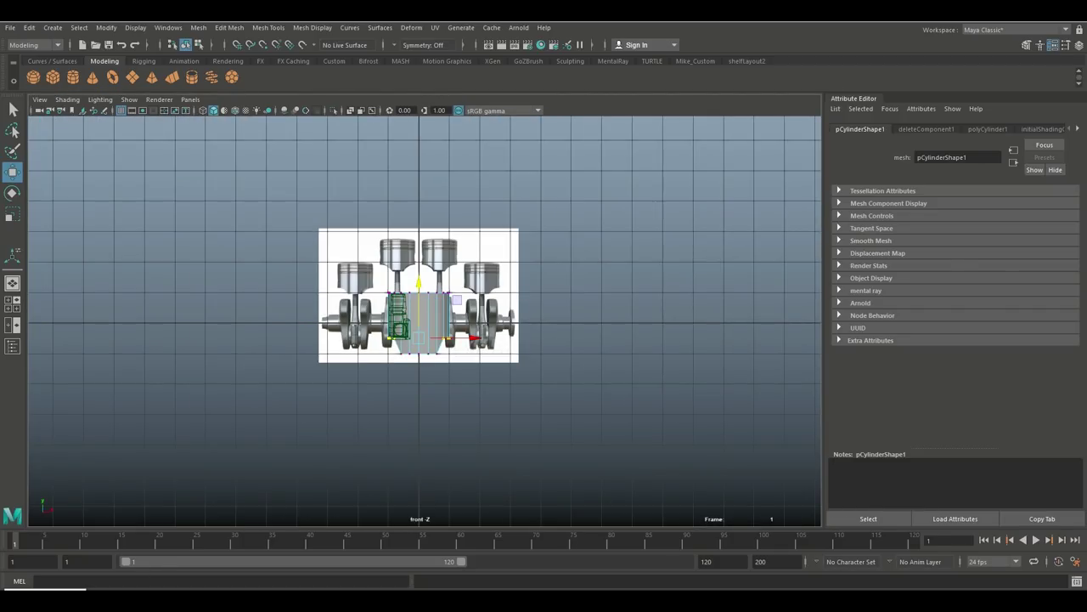
pyautogui.scroll(4, 425, 323)
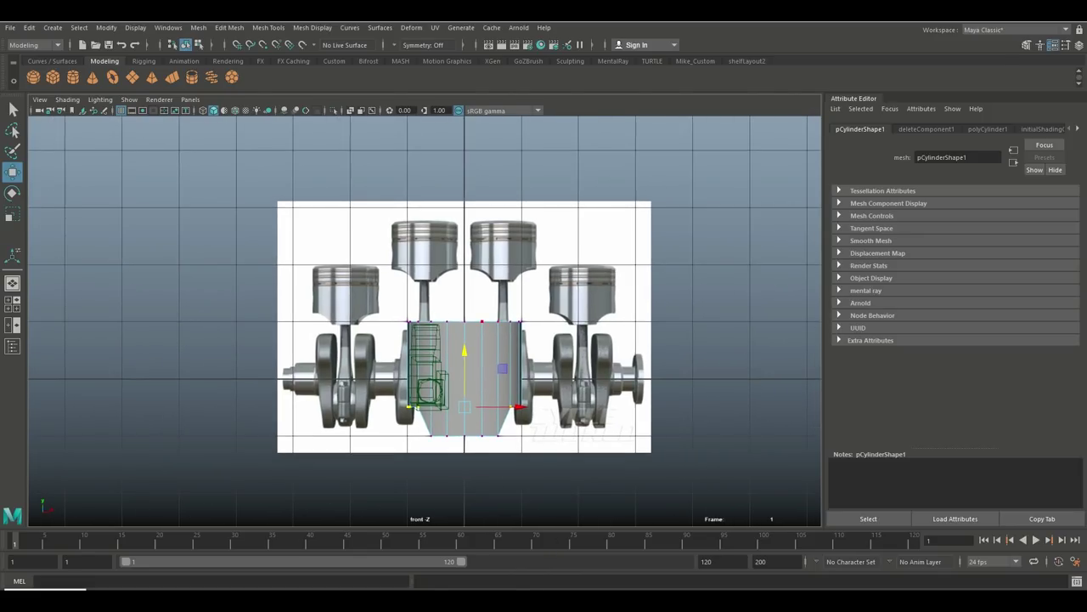
pyautogui.moveTo(476, 287); pyautogui.dragTo(527, 259, button='right')
pyautogui.moveTo(464, 327); pyautogui.dragTo(464, 206)
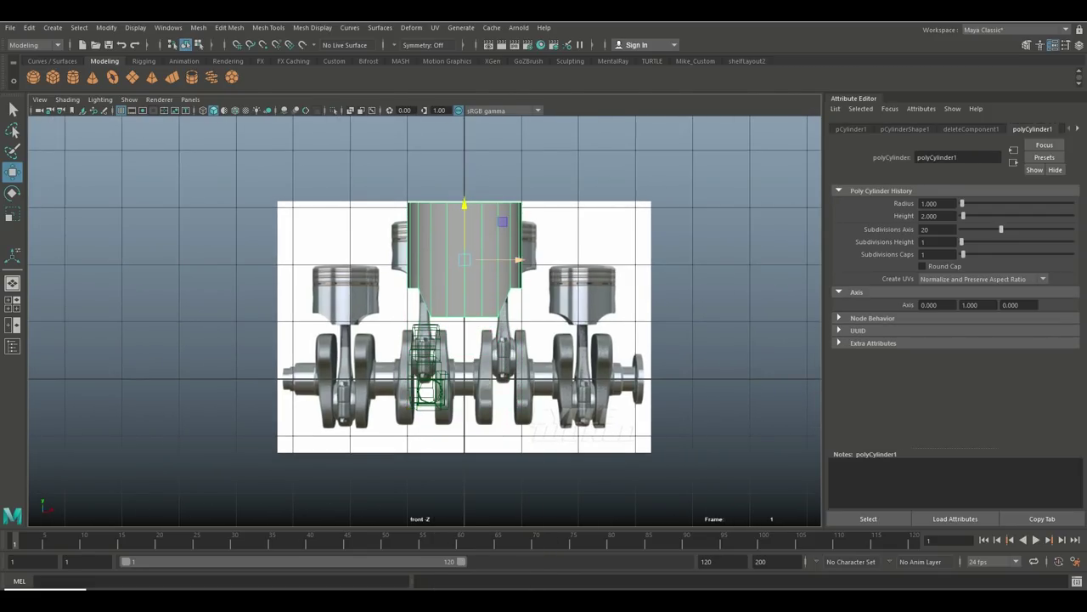
pyautogui.moveTo(509, 260); pyautogui.dragTo(470, 260)
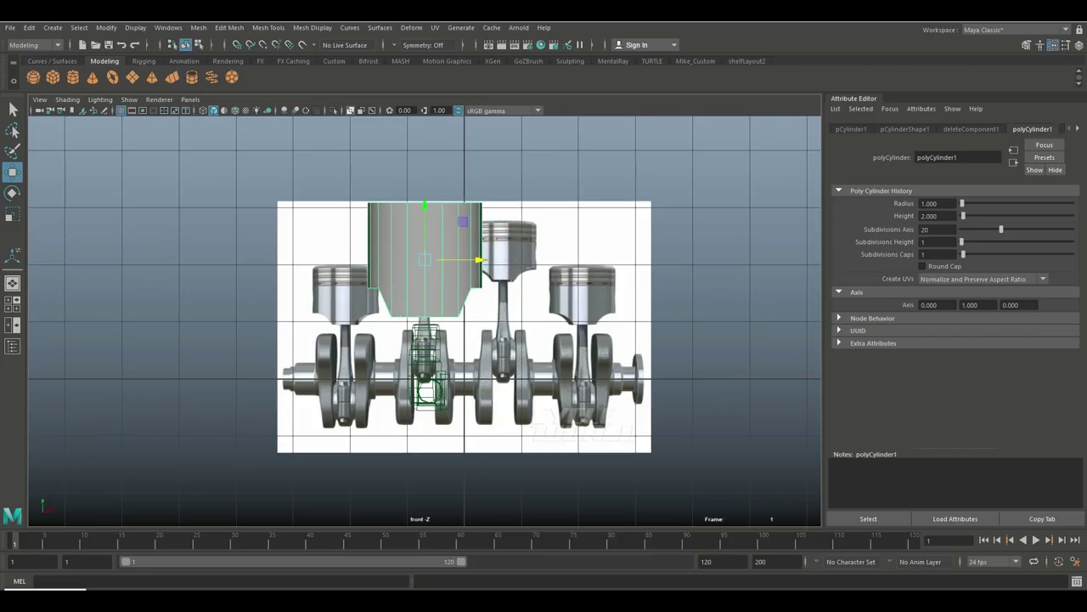
# Step: Turn on X-ray display, scale the cylinder uniformly to the reference piston's width and nudge it up toward the piston's top
pyautogui.click(350, 111)
pyautogui.scroll(3, 425, 323)
pyautogui.keyDown('alt'); pyautogui.moveTo(425, 254); pyautogui.dragTo(463, 431, button='middle'); pyautogui.keyUp('alt')
pyautogui.press('r')
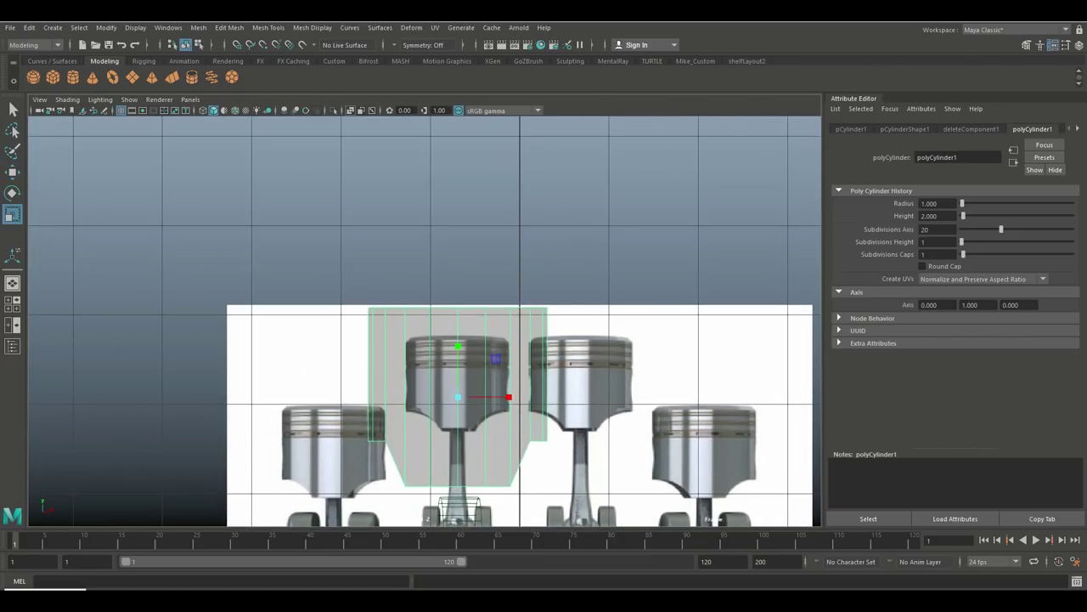
pyautogui.moveTo(458, 397); pyautogui.dragTo(417, 397)
pyautogui.press('w')
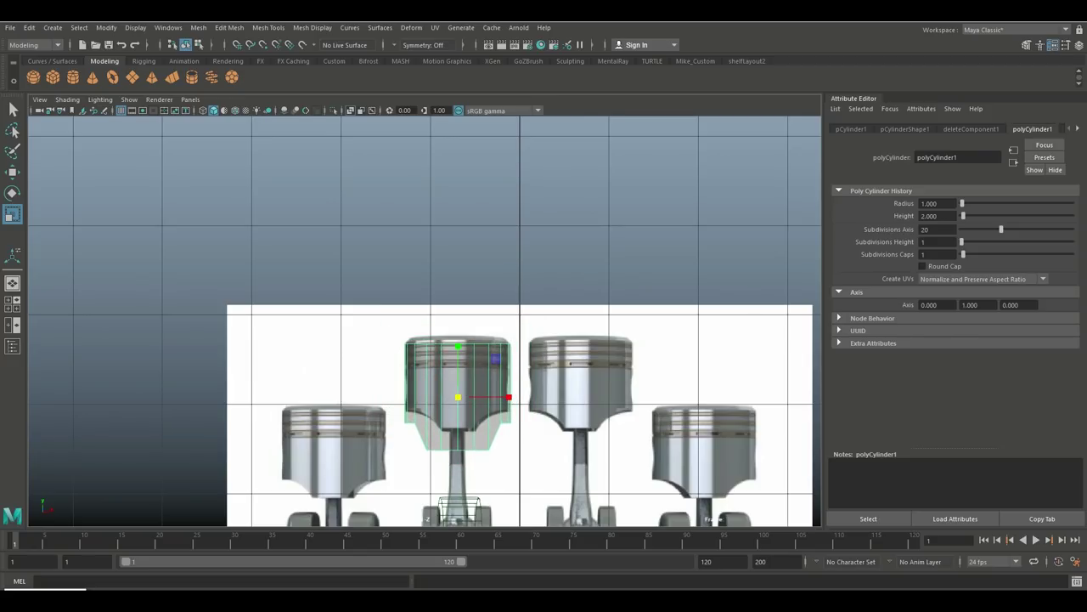
pyautogui.press('w')
pyautogui.moveTo(458, 350); pyautogui.dragTo(458, 343)
pyautogui.scroll(6, 425, 475)
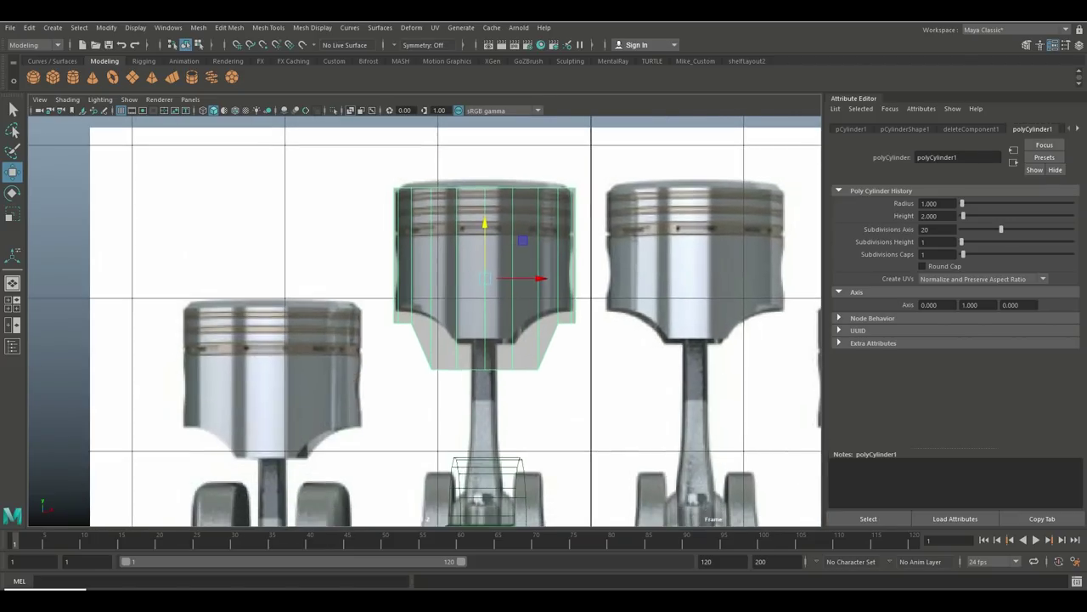
# Step: Raise the outer rim vertices on both sides of the skirt to the lower edge of the reference piston's side walls
pyautogui.scroll(-10, 425, 323)
pyautogui.scroll(5, 425, 322)
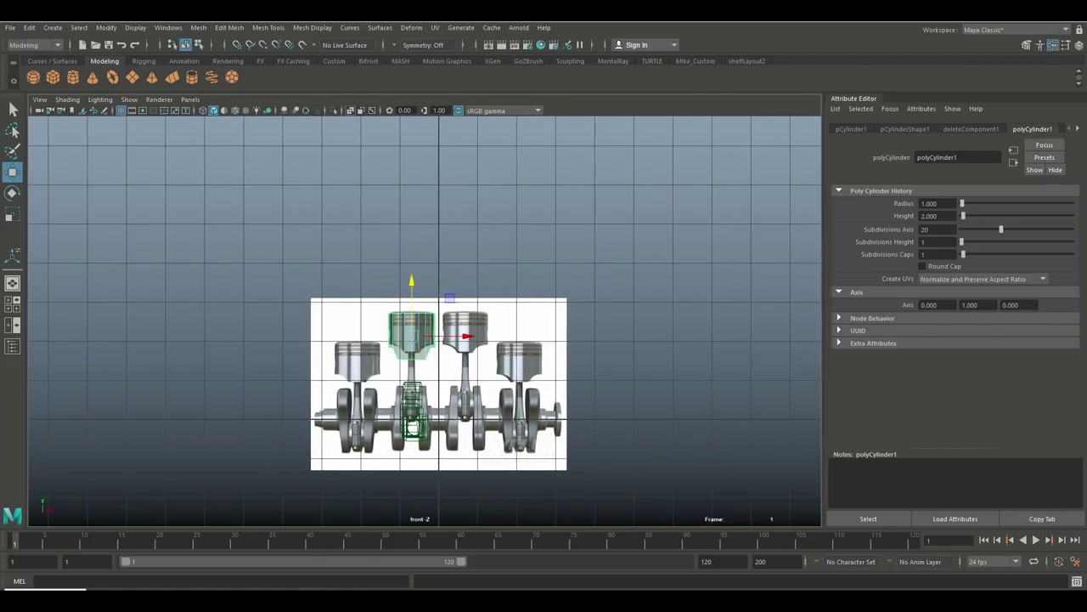
pyautogui.scroll(6, 357, 400)
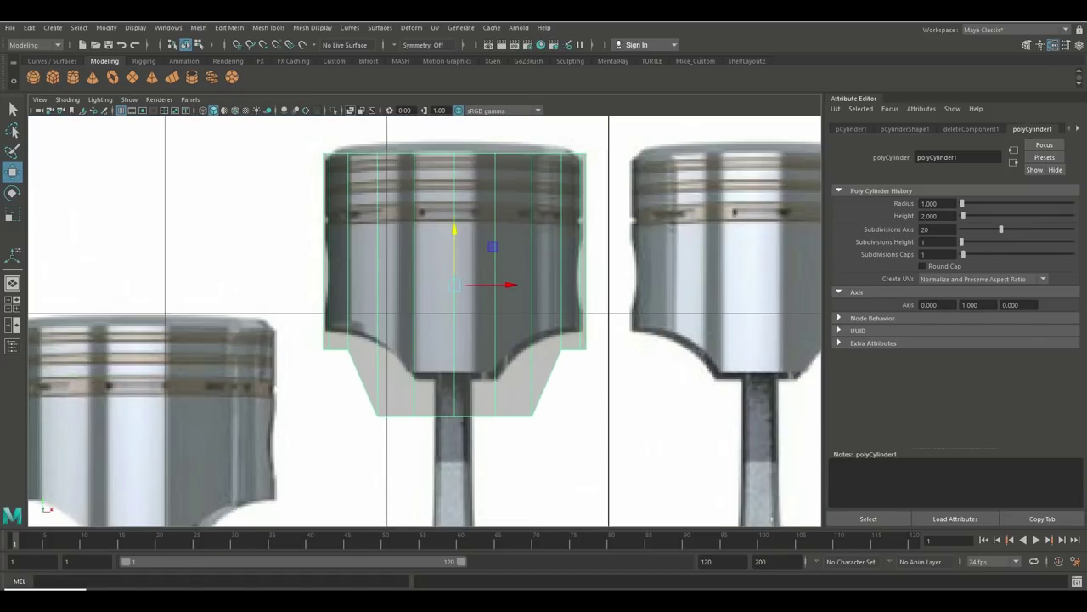
pyautogui.rightClick(446, 271)
pyautogui.click(390, 271)
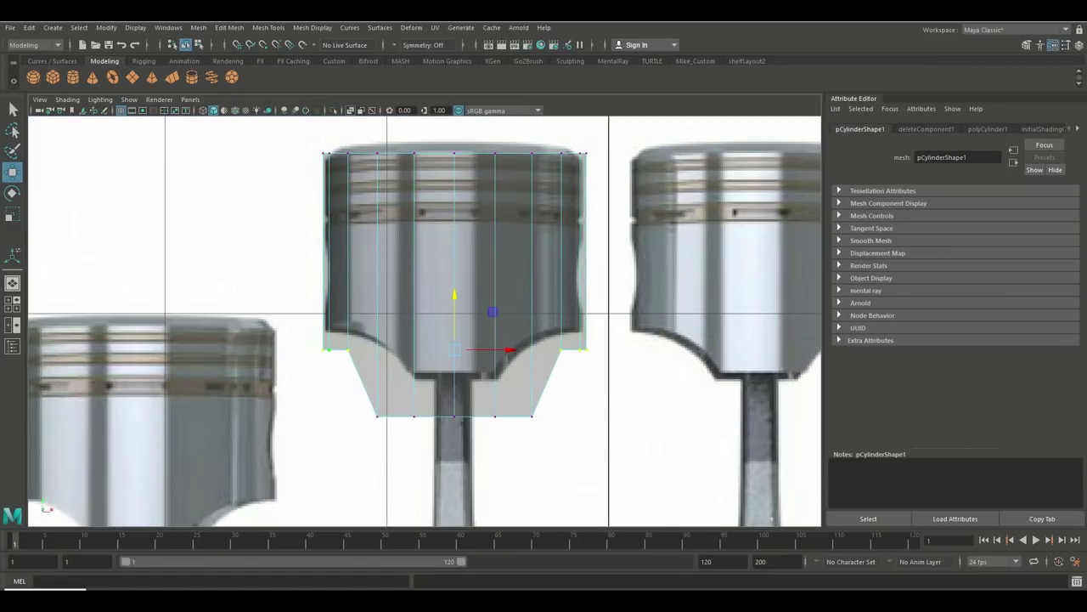
pyautogui.click(327, 348)
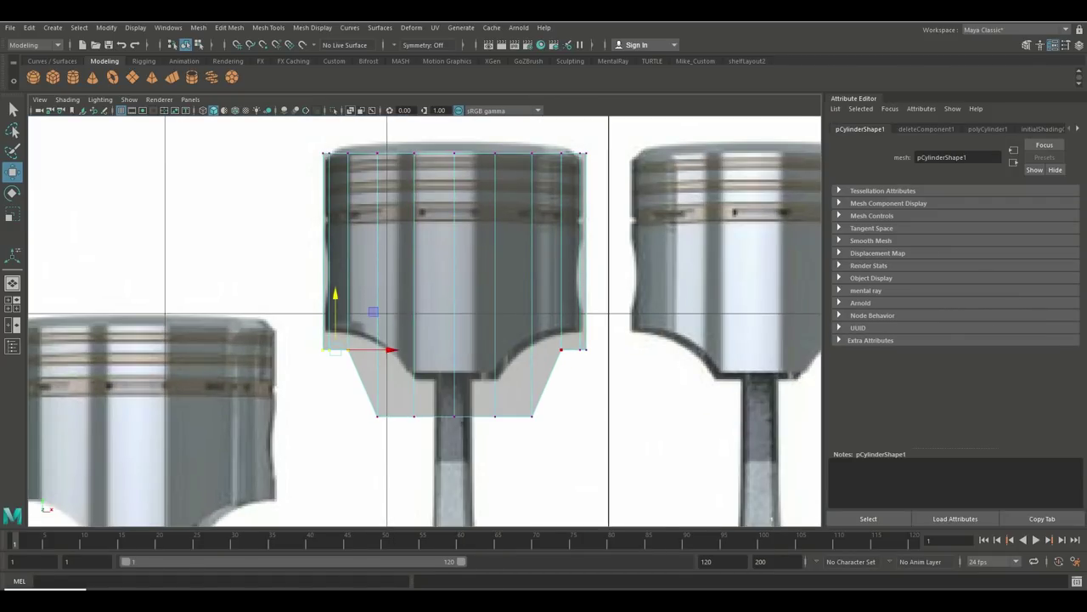
pyautogui.keyDown('shift'); pyautogui.click(560, 348); pyautogui.keyUp('shift')
pyautogui.moveTo(454, 298); pyautogui.dragTo(454, 280)
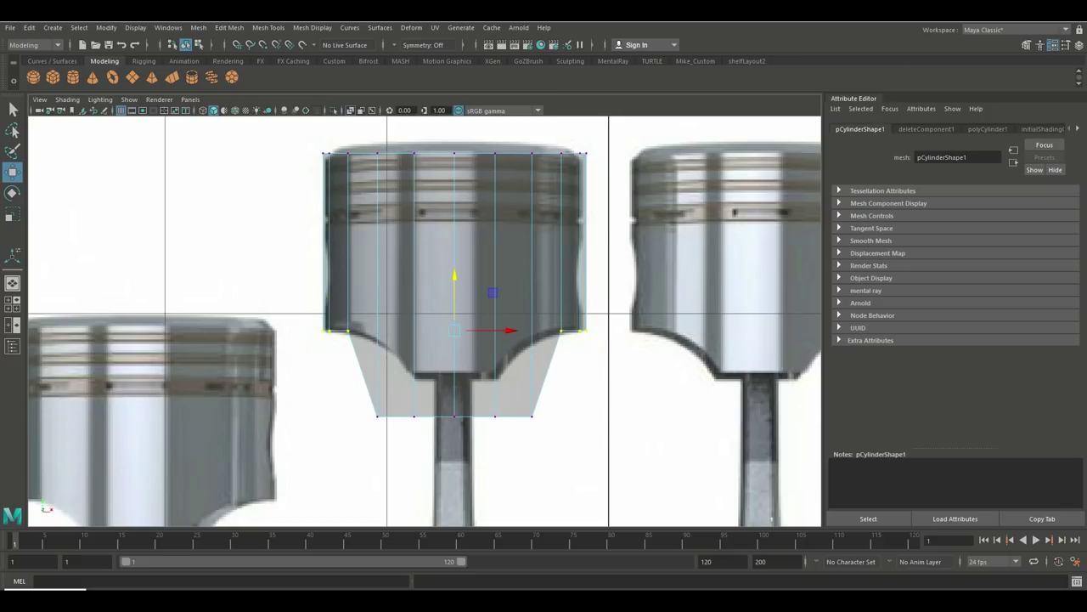
pyautogui.moveTo(366, 404); pyautogui.dragTo(423, 426)
pyautogui.keyDown('shift'); pyautogui.moveTo(544, 427); pyautogui.dragTo(433, 406); pyautogui.keyUp('shift')
pyautogui.moveTo(454, 364); pyautogui.dragTo(454, 316)
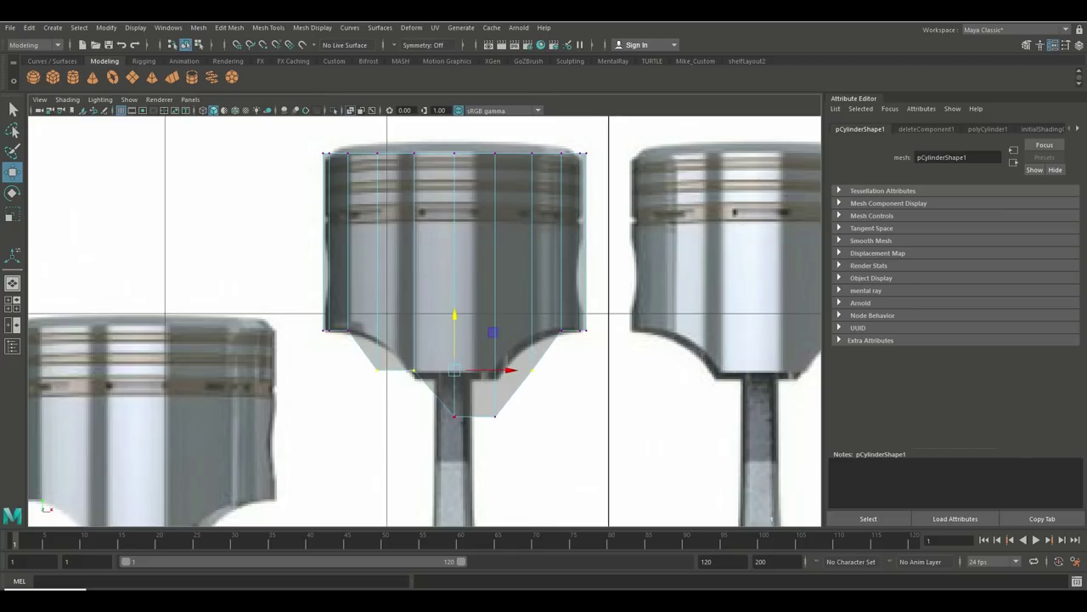
pyautogui.click(646, 442)
pyautogui.click(455, 272)
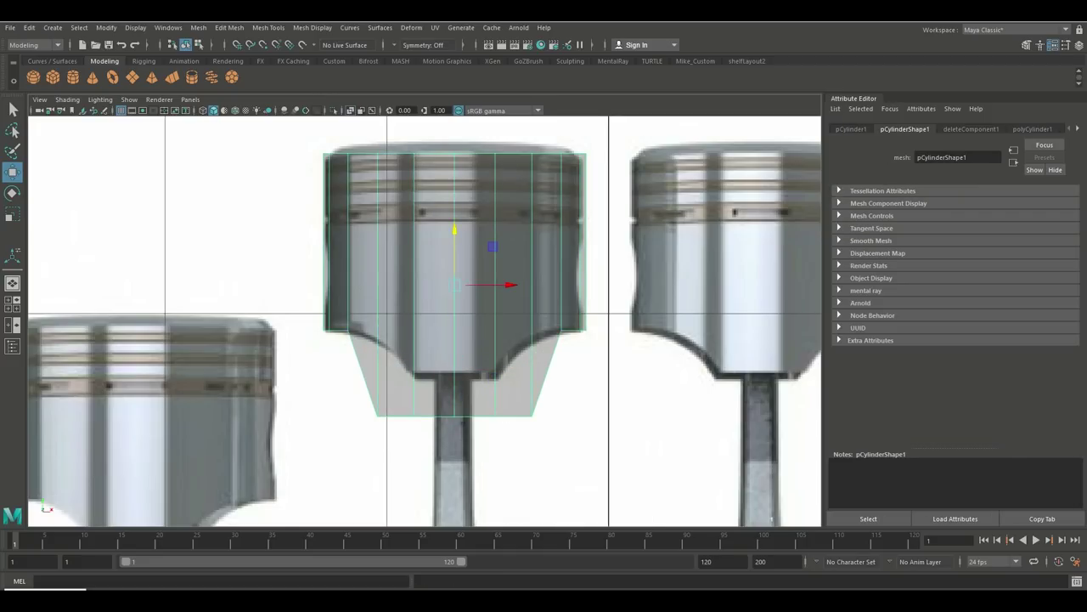
# Step: Raise the remaining bottom skirt vertices, in matching pairs and then the centre one, onto the reference piston's arched lower edge
pyautogui.moveTo(377, 276); pyautogui.dragTo(315, 272, button='right')
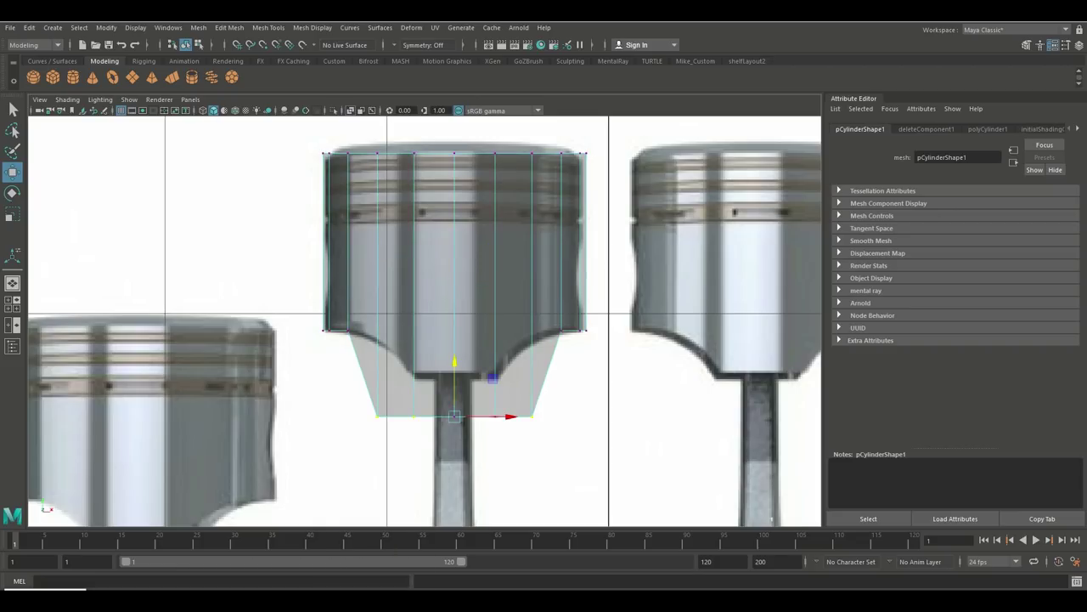
pyautogui.click(376, 416)
pyautogui.keyDown('shift'); pyautogui.click(532, 416); pyautogui.keyUp('shift')
pyautogui.moveTo(454, 366); pyautogui.dragTo(454, 289)
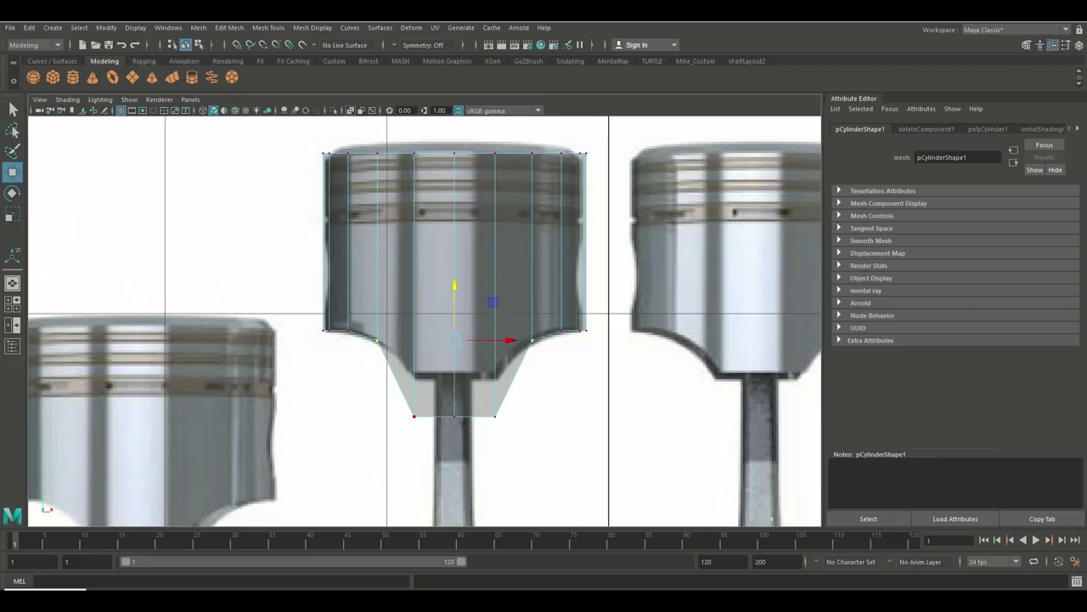
pyautogui.click(414, 416)
pyautogui.keyDown('shift'); pyautogui.click(495, 416); pyautogui.keyUp('shift')
pyautogui.moveTo(454, 361); pyautogui.dragTo(455, 319)
pyautogui.click(454, 416)
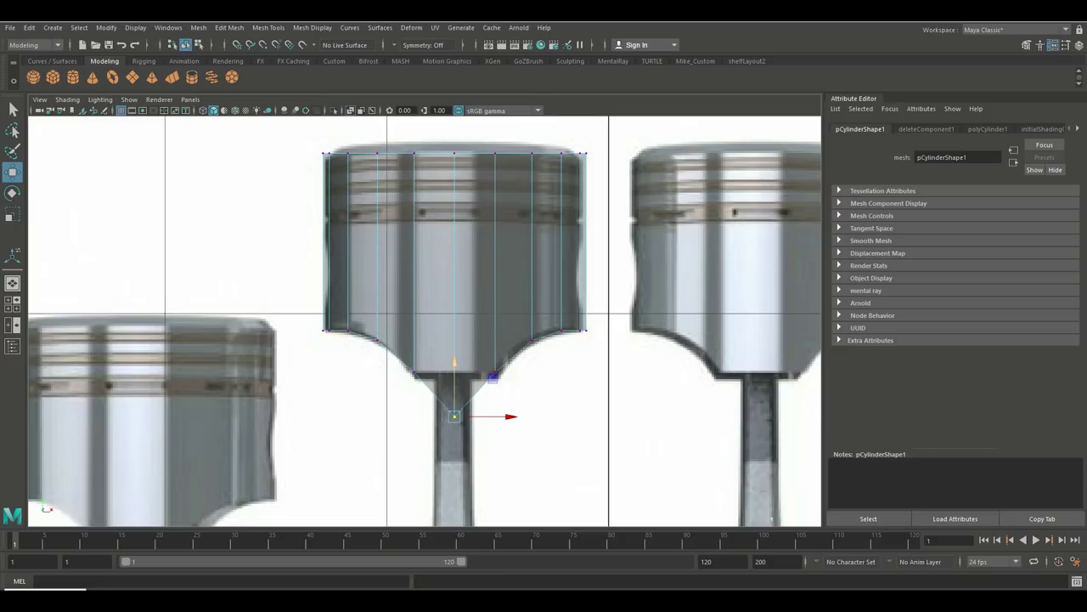
pyautogui.moveTo(454, 364); pyautogui.dragTo(455, 316)
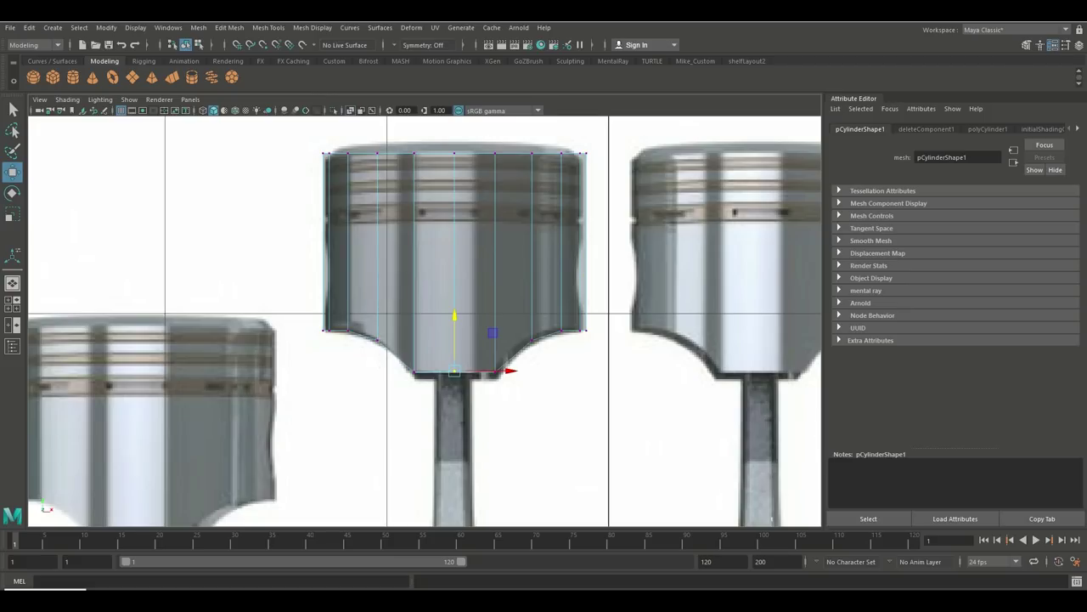
# Step: Set the Insert Edge Loop tool to multiple edge loops with 2 loops
pyautogui.click(312, 28)
pyautogui.click(313, 27)
pyautogui.click(269, 27)
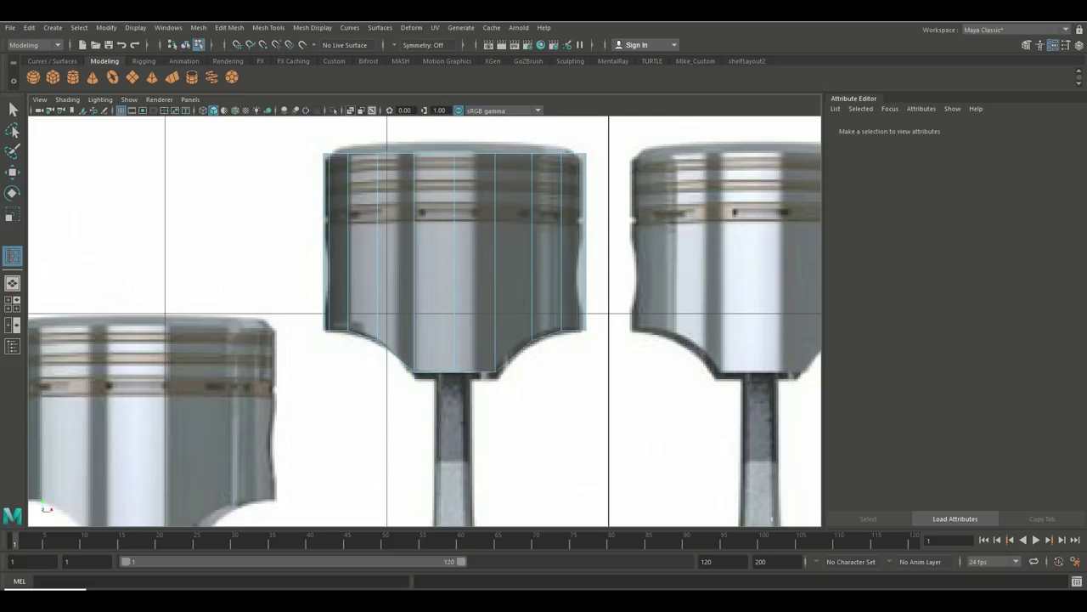
pyautogui.click(340, 113)
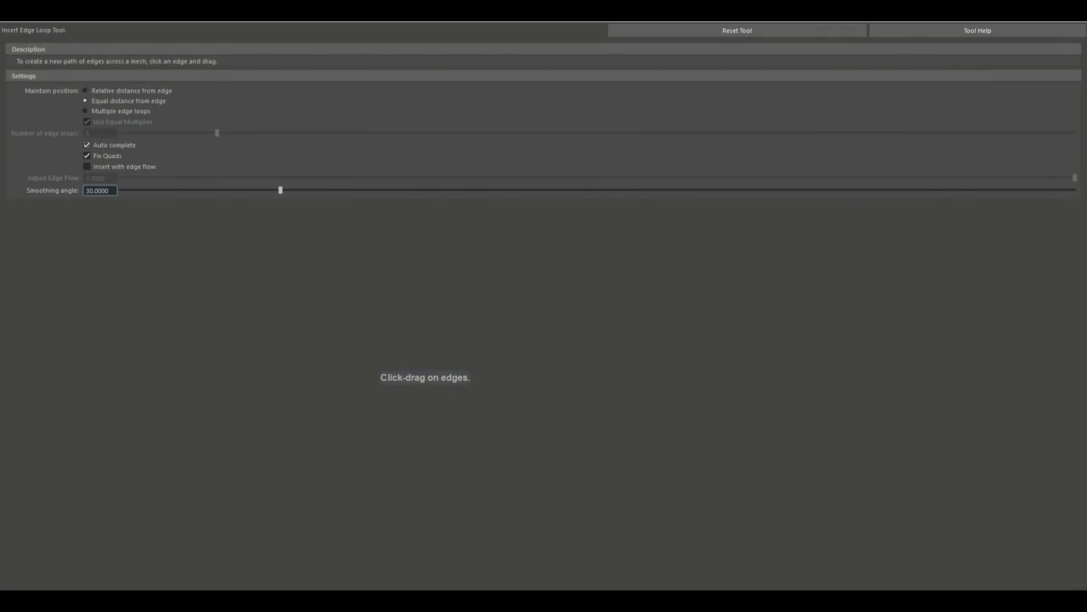
pyautogui.click(85, 111)
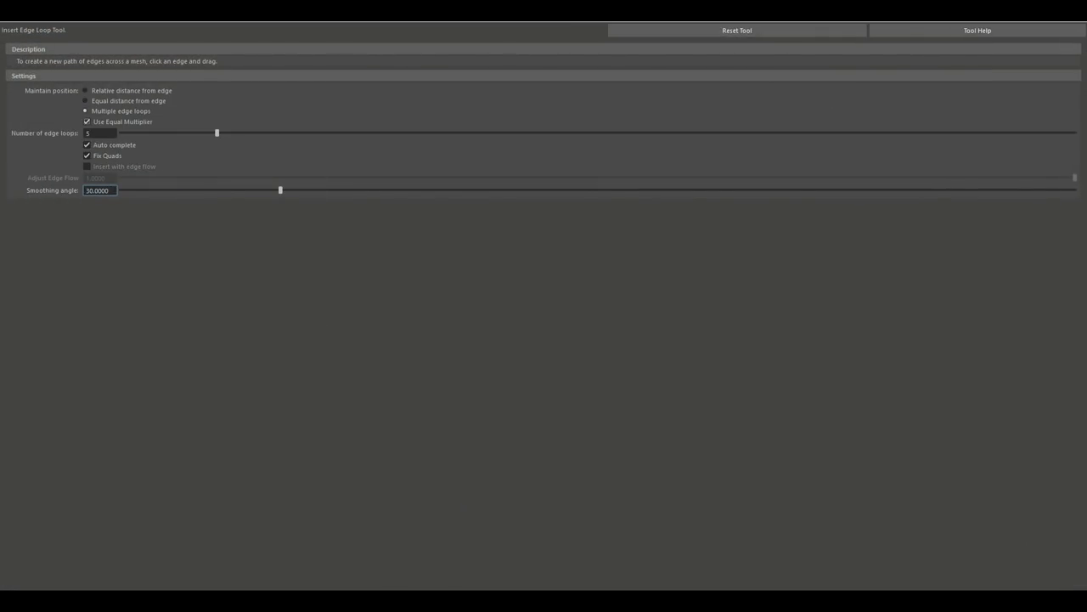
pyautogui.click(99, 132)
pyautogui.write('2')
pyautogui.press('Return')
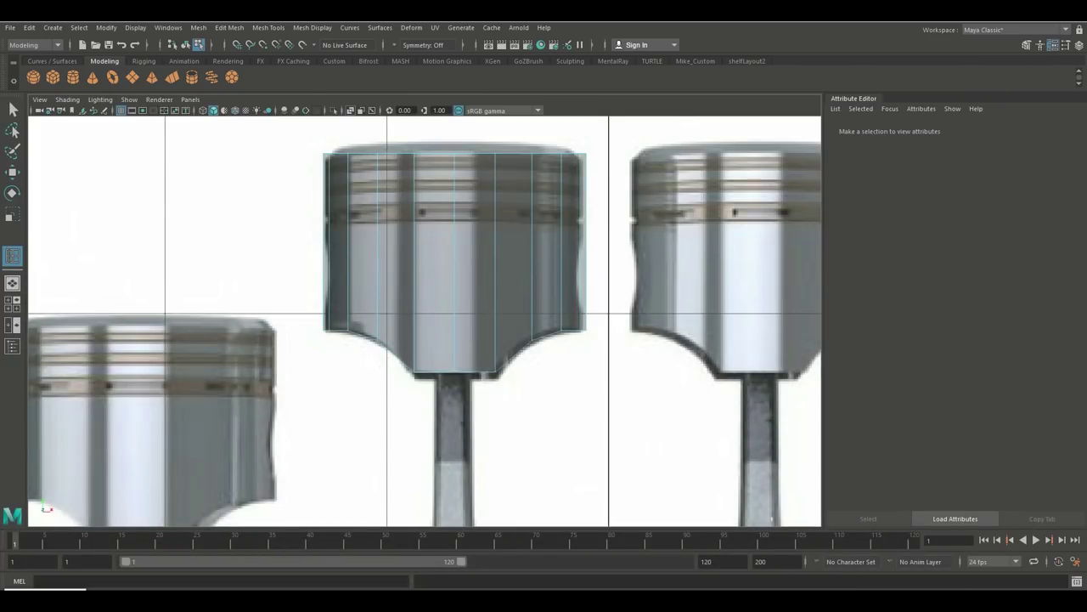
# Step: Insert two edge loops around the piston wall and scale them together vertically into a narrow, level band at about mid-height
pyautogui.press('r')
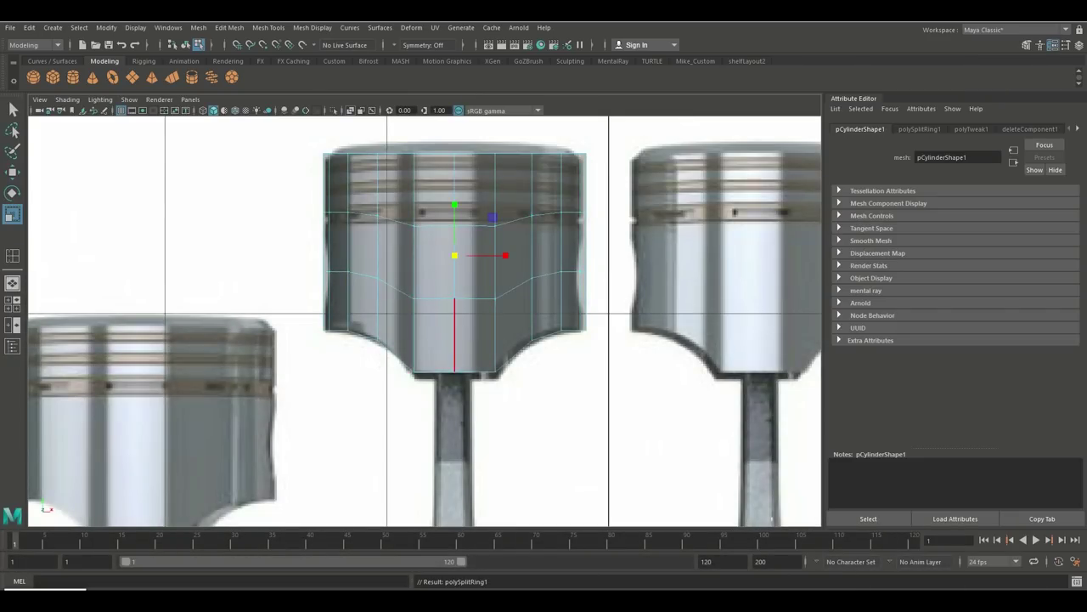
pyautogui.moveTo(454, 204); pyautogui.dragTo(454, 372)
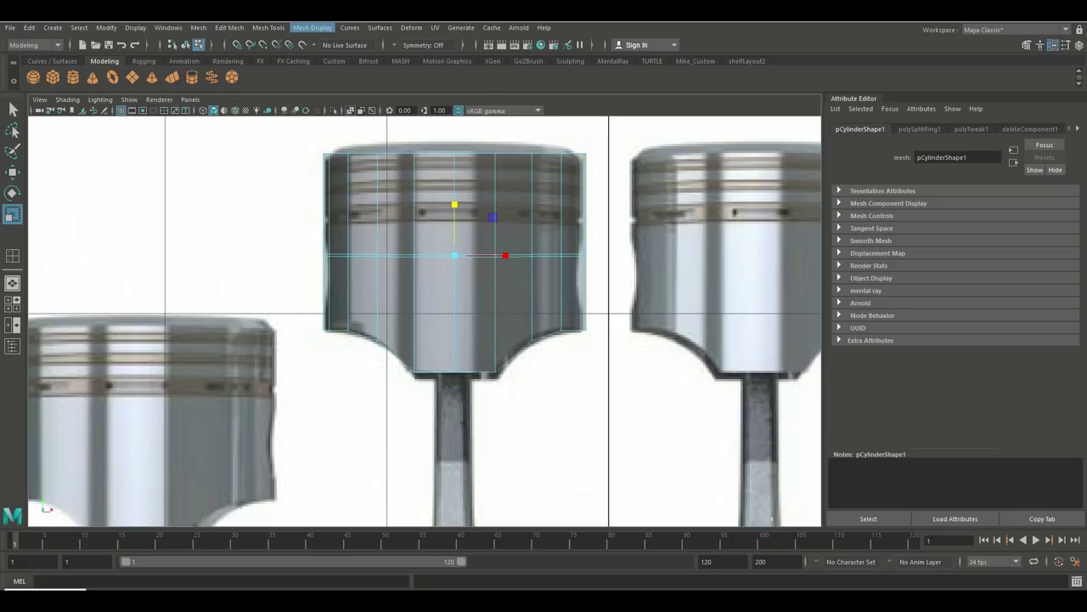
pyautogui.click(414, 254)
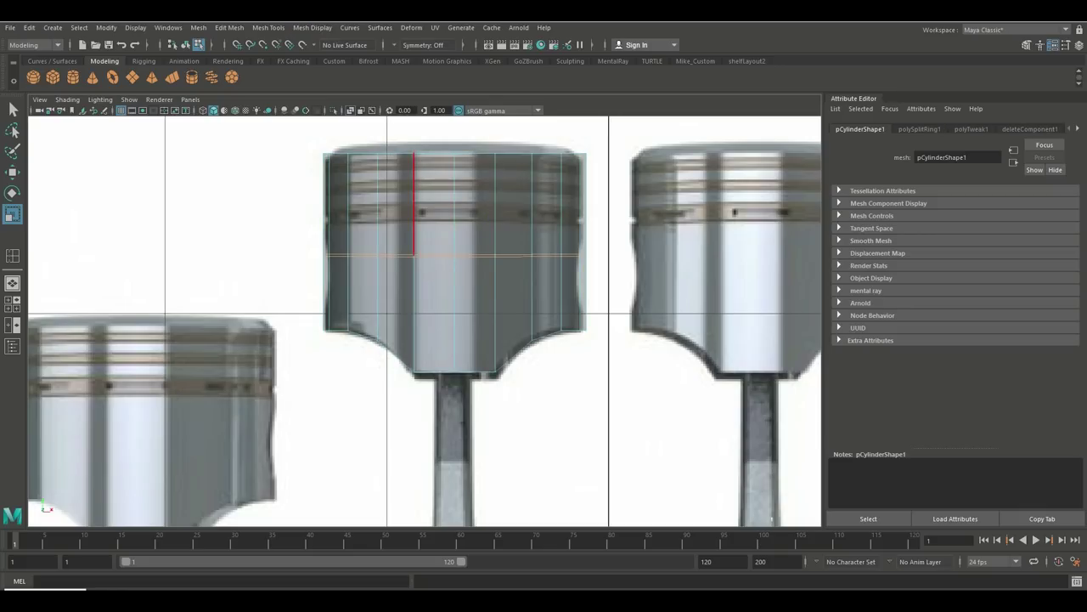
pyautogui.press('w')
pyautogui.hotkey('ctrl', 'z')
# Step: Insert two more edge loops above the mid-height band and scale them vertically into a second narrow band
pyautogui.click(268, 27)
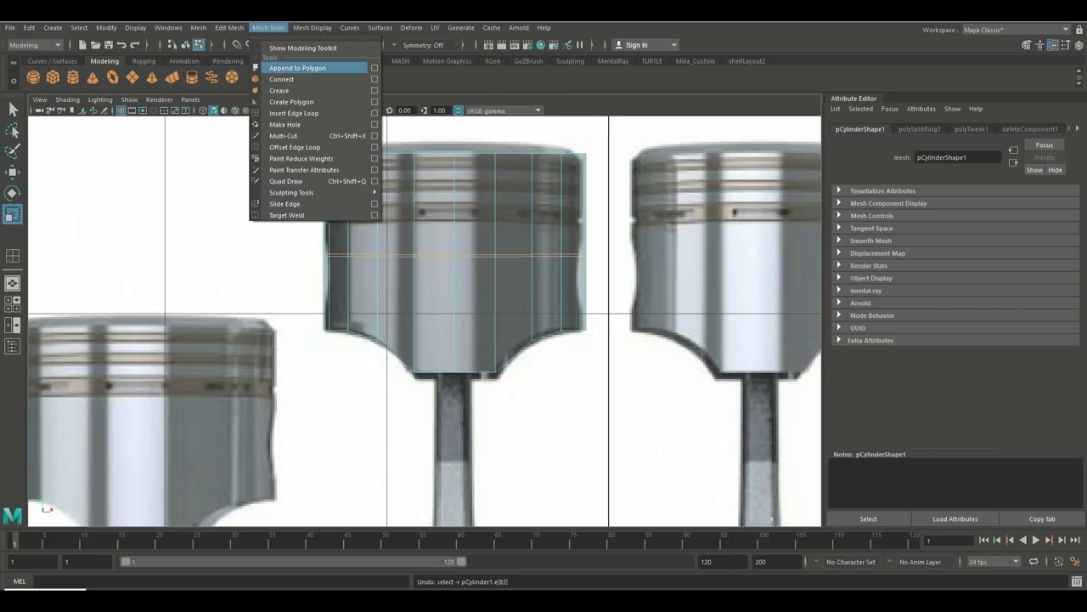
pyautogui.click(294, 113)
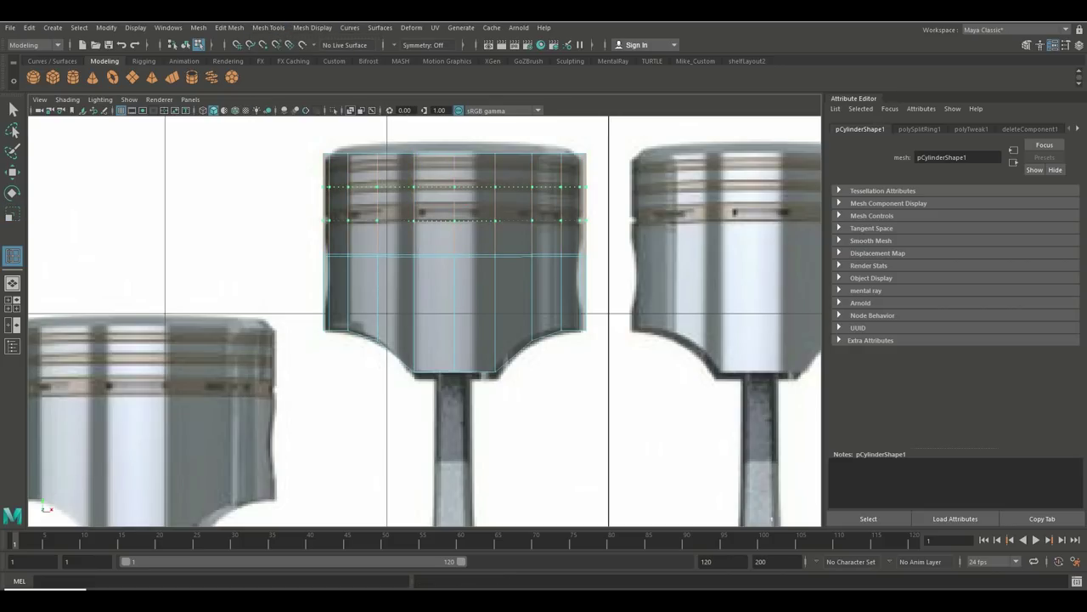
pyautogui.click(496, 187)
pyautogui.press('r')
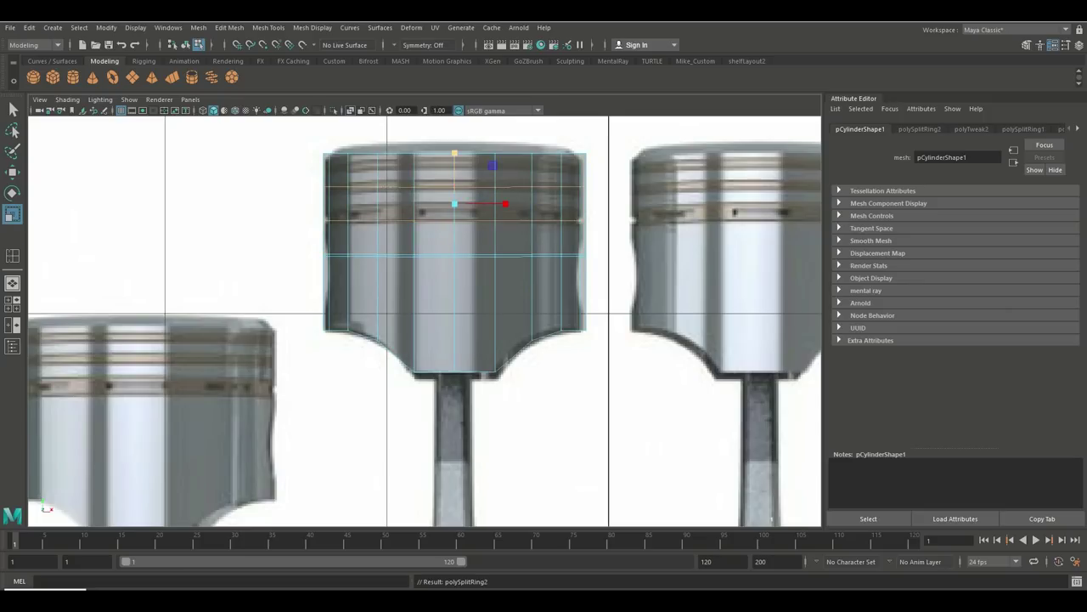
pyautogui.moveTo(455, 154); pyautogui.dragTo(454, 201)
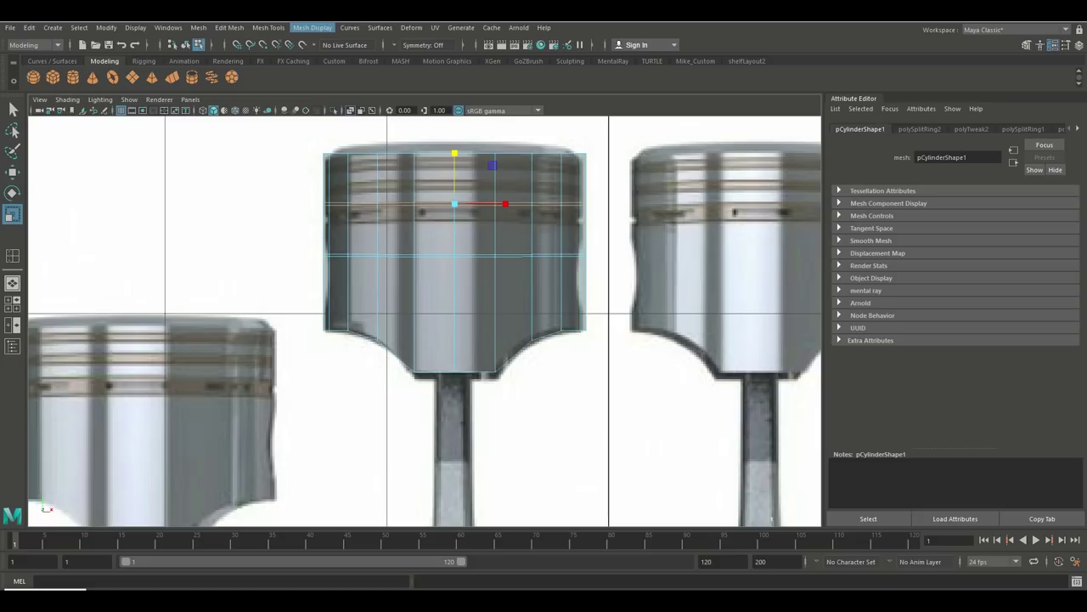
# Step: Add a third pair of edge loops near the piston's top, squeezed vertically into a narrow band at the first ring groove
pyautogui.click(312, 27)
pyautogui.moveTo(268, 27)
pyautogui.click(294, 113)
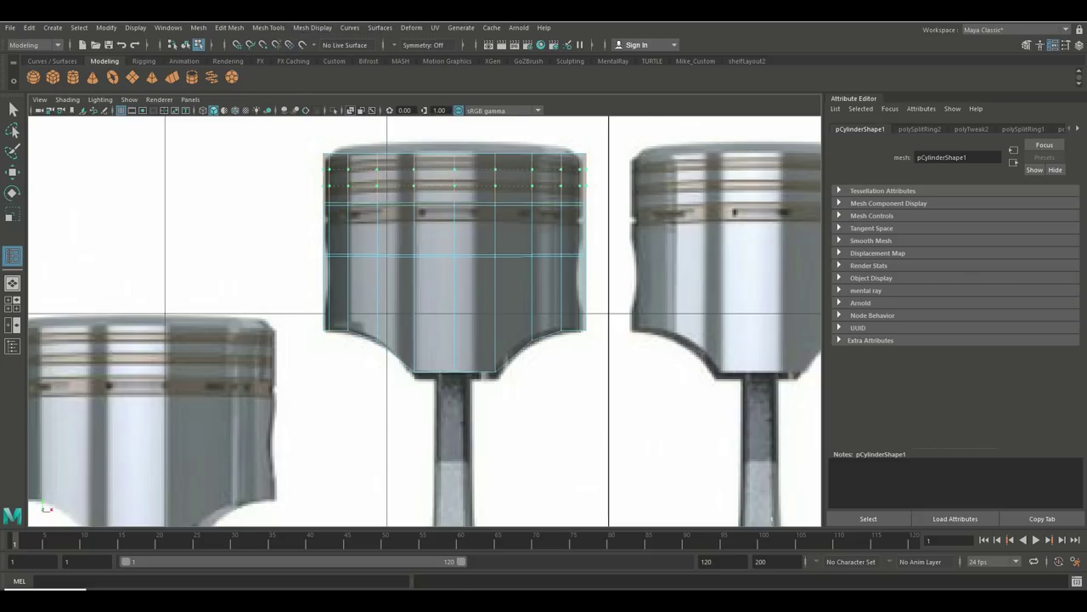
pyautogui.moveTo(413, 169); pyautogui.dragTo(414, 169)
pyautogui.press('t')
pyautogui.moveTo(455, 127); pyautogui.dragTo(455, 164)
pyautogui.press('w')
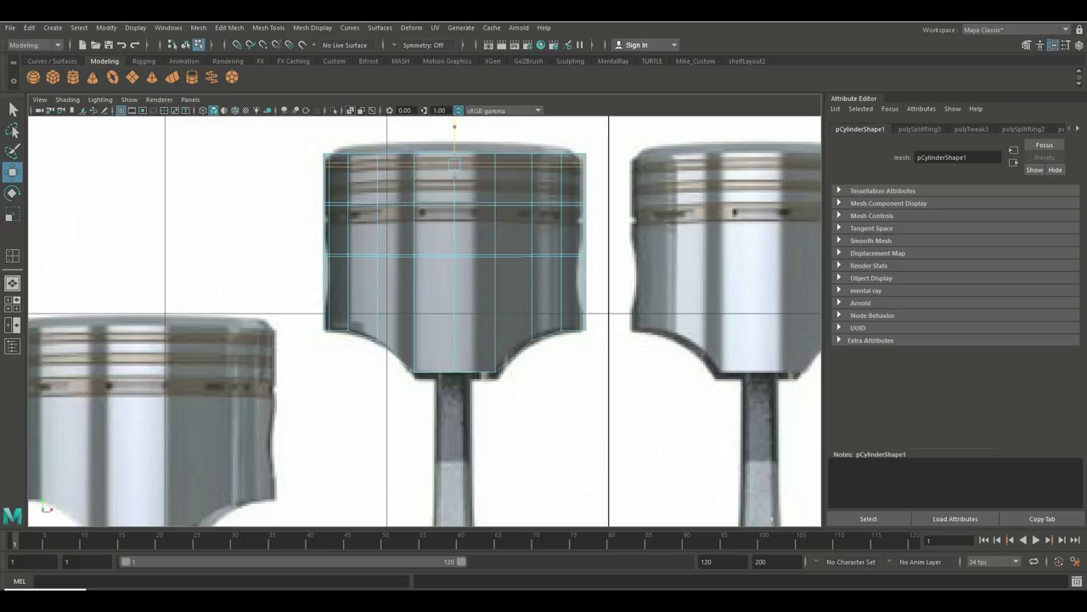
# Step: Move the middle edge-loop band up to the second reference ring groove and the lowest band up toward the third
pyautogui.rightClick(437, 204)
pyautogui.doubleClick(433, 202)
pyautogui.moveTo(454, 174); pyautogui.dragTo(454, 155)
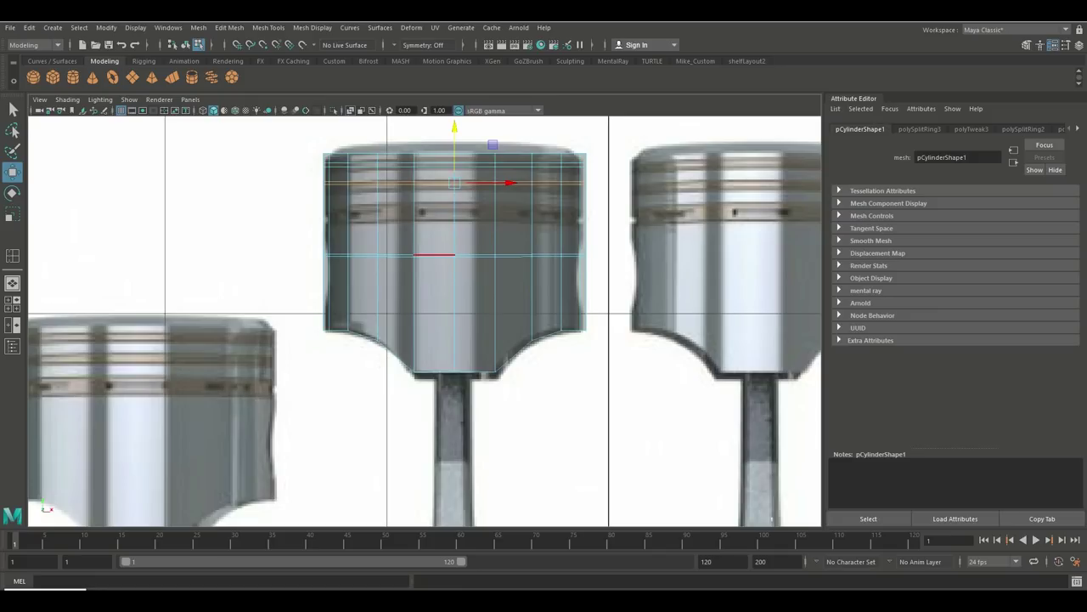
pyautogui.doubleClick(429, 255)
pyautogui.moveTo(455, 204); pyautogui.dragTo(455, 151)
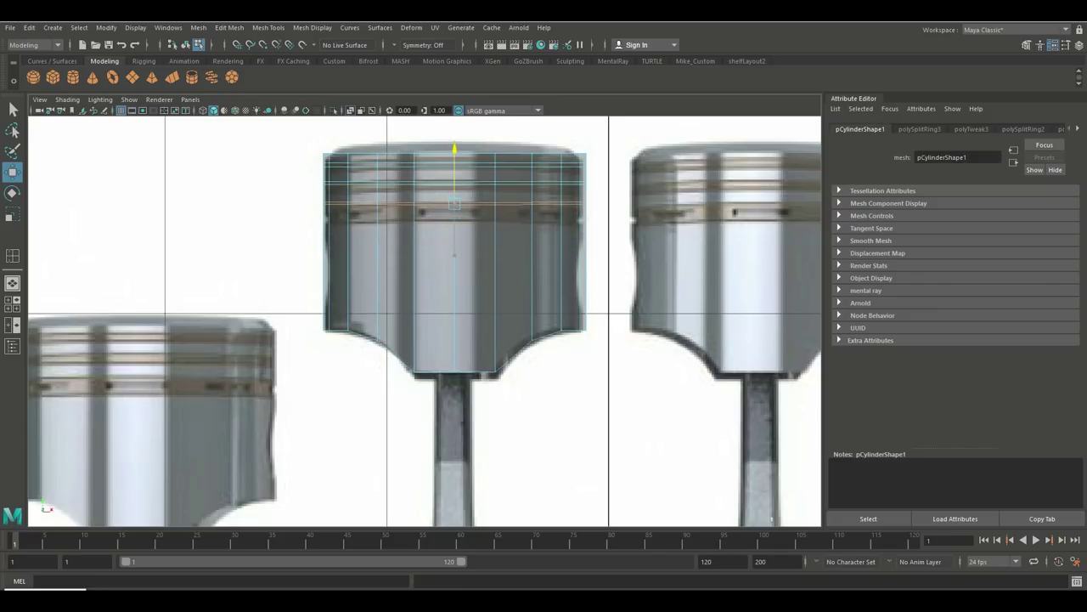
# Step: Lower the bottom band to the third ring's lower edge, then raise its upper edge loop to that ring's upper edge
pyautogui.scroll(2, 425, 321)
pyautogui.keyDown('alt'); pyautogui.moveTo(407, 212); pyautogui.dragTo(431, 354, button='middle'); pyautogui.keyUp('alt')
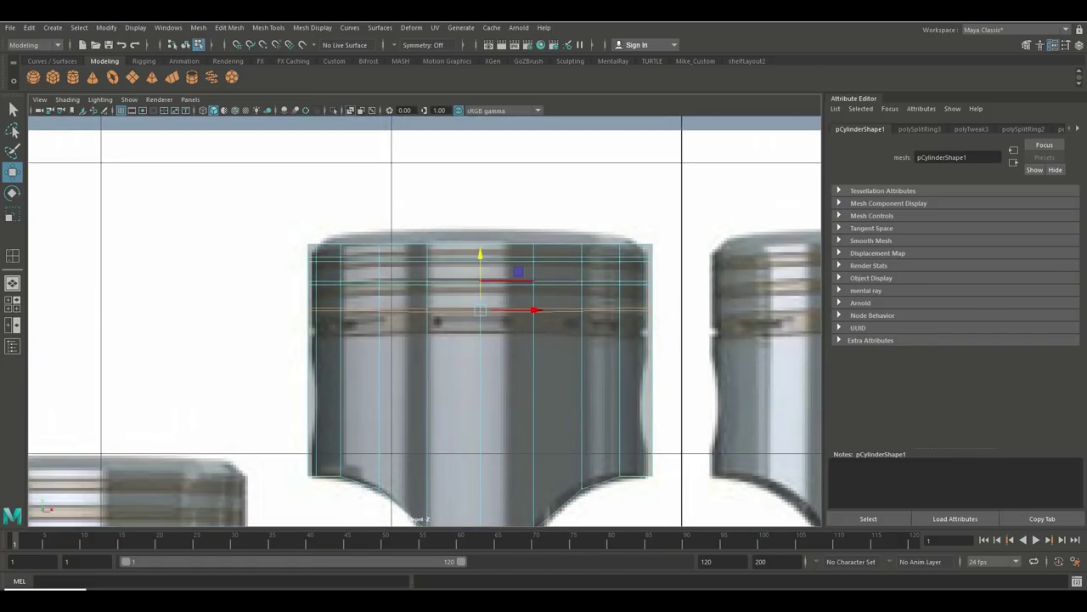
pyautogui.moveTo(480, 272); pyautogui.dragTo(480, 292)
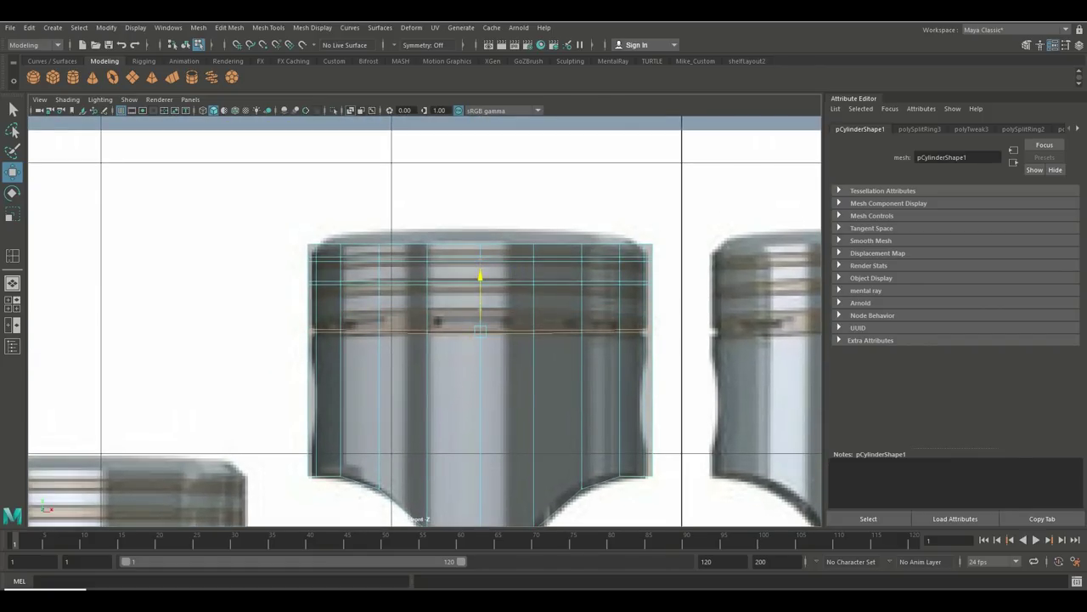
pyautogui.scroll(2, 425, 322)
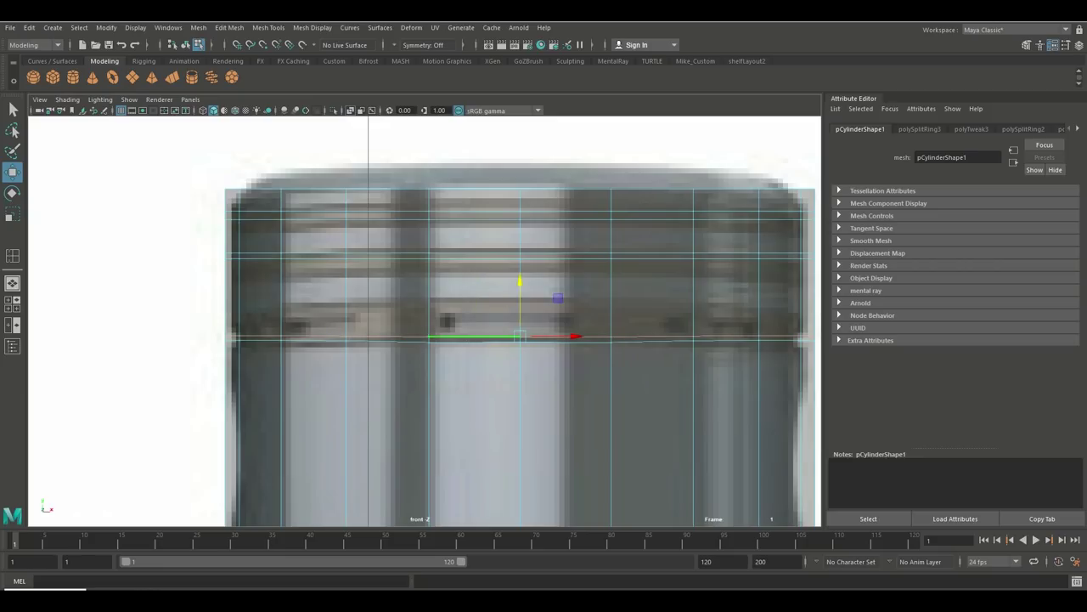
pyautogui.moveTo(520, 297); pyautogui.dragTo(520, 268)
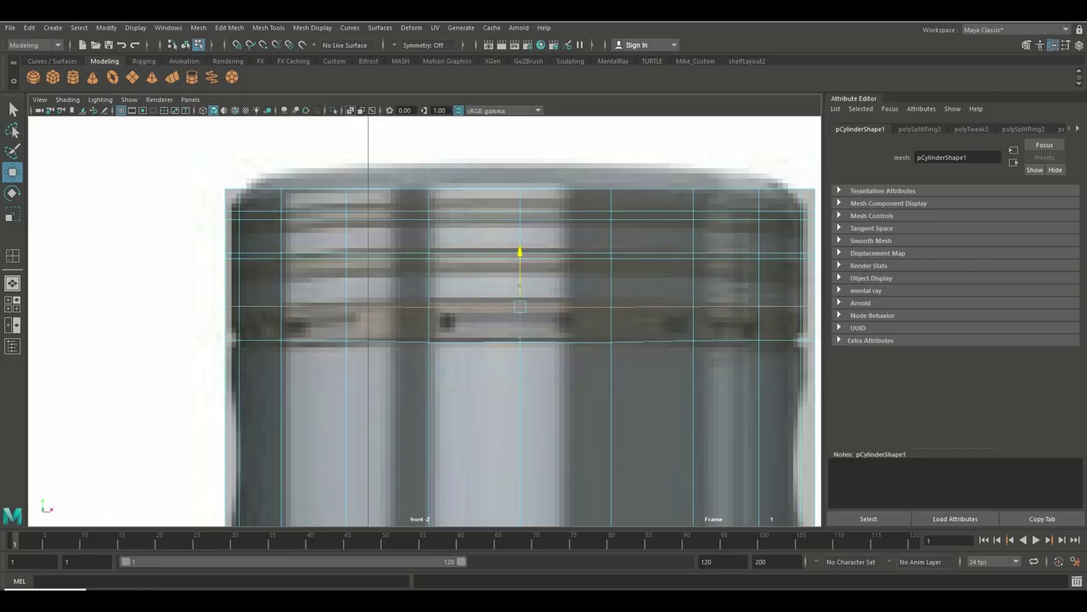
# Step: Switch to the perspective view and bring the upper piston mesh's banded side wall into close view
pyautogui.click(13, 303)
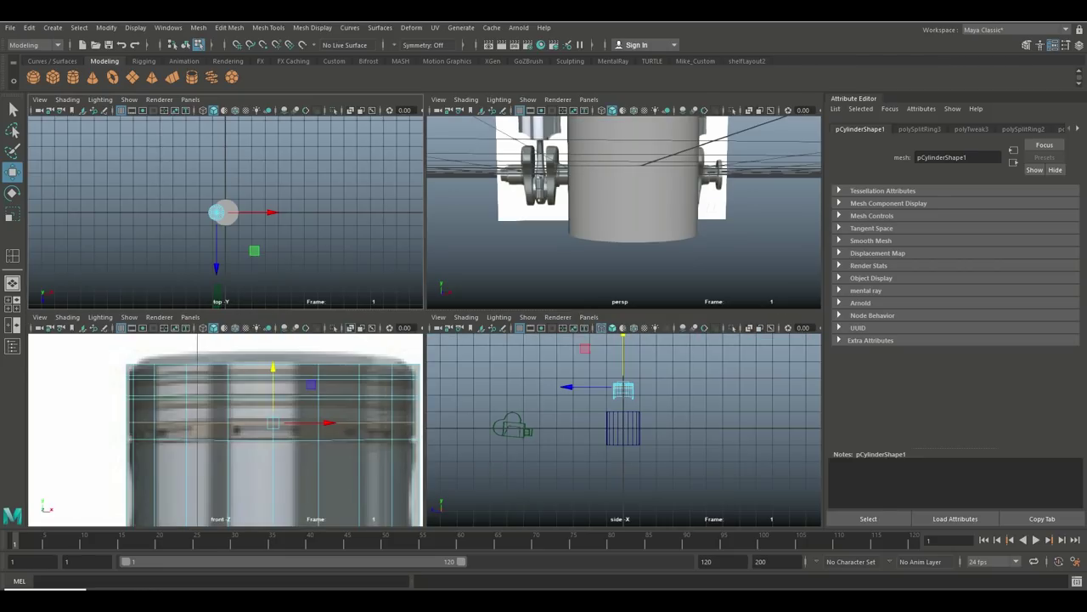
pyautogui.press('space')
pyautogui.scroll(-2, 425, 321)
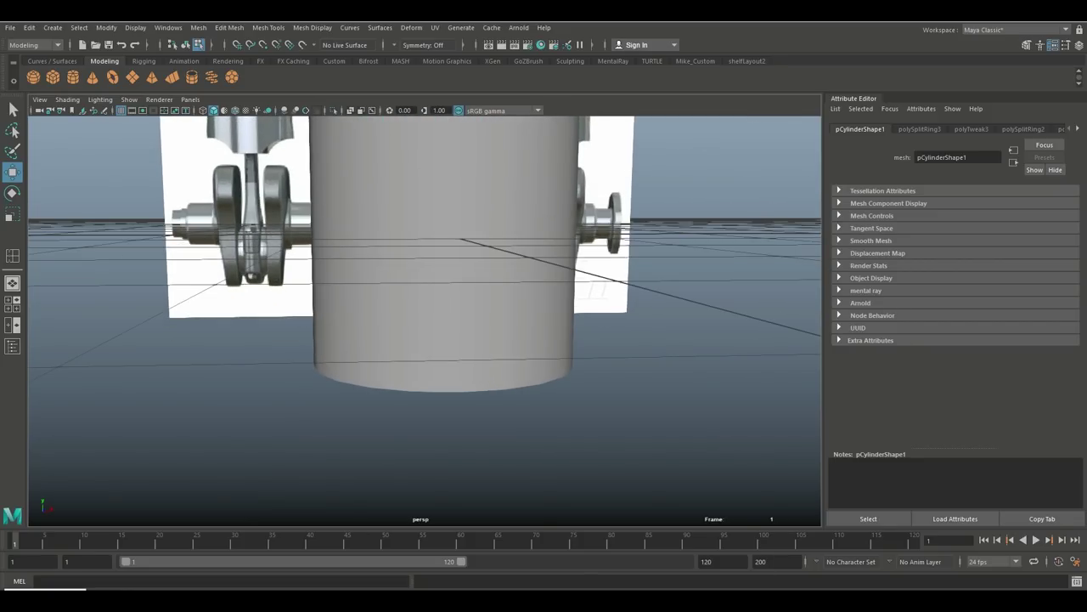
pyautogui.click(302, 252)
pyautogui.scroll(-2, 302, 252)
pyautogui.keyDown('alt'); pyautogui.moveTo(302, 253); pyautogui.dragTo(383, 240); pyautogui.keyUp('alt')
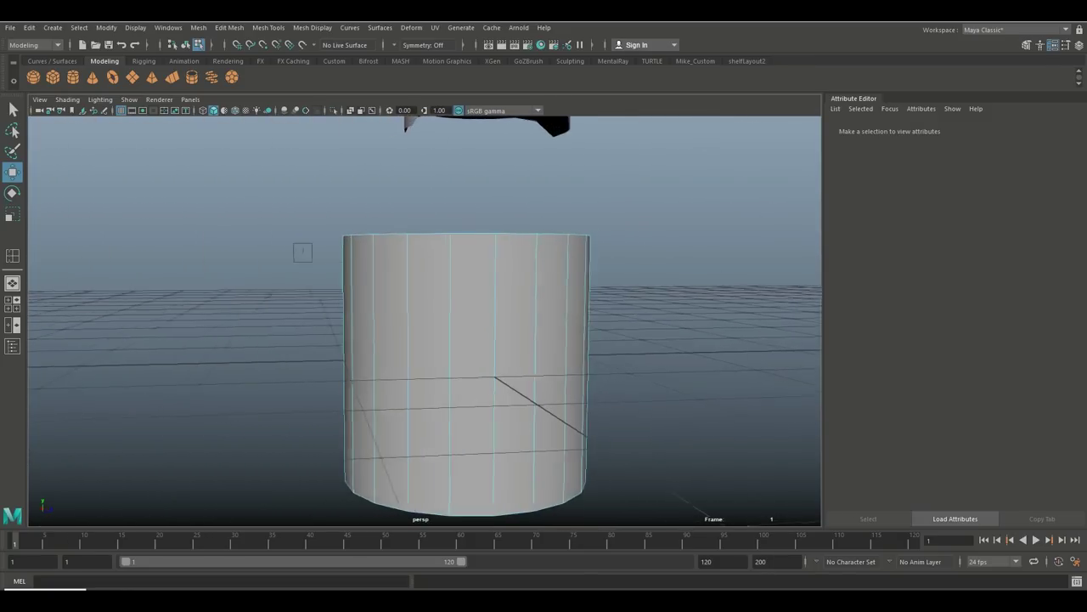
pyautogui.scroll(-2, 303, 252)
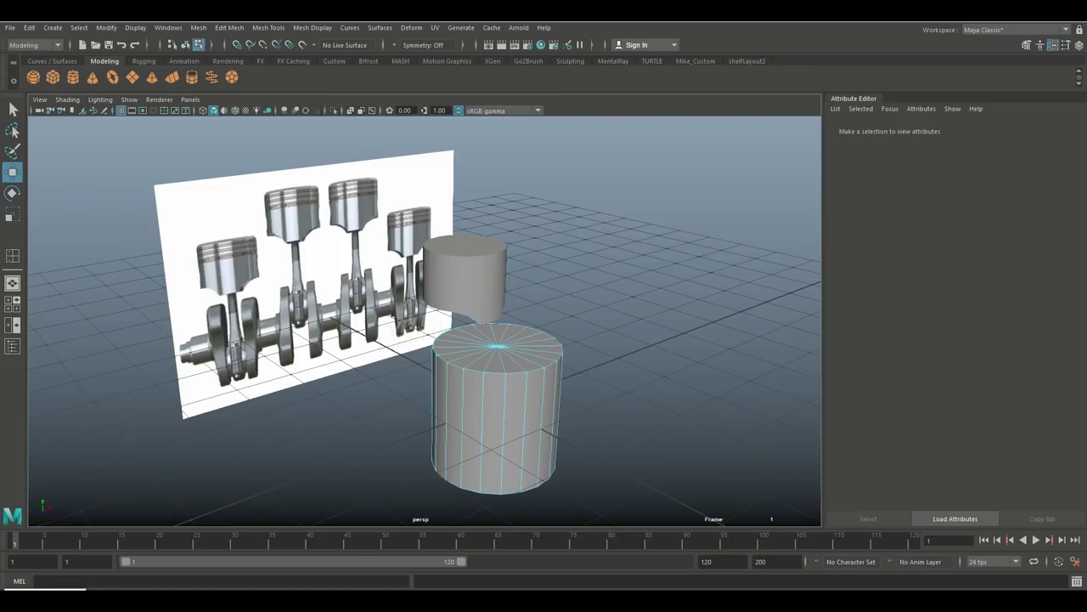
pyautogui.click(464, 272)
pyautogui.scroll(6, 464, 272)
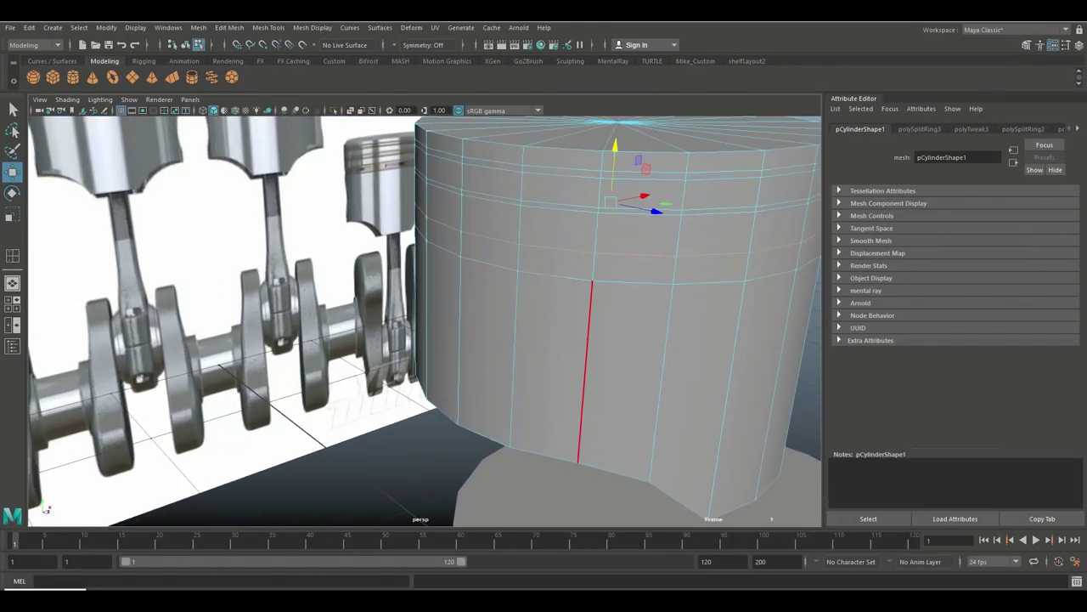
pyautogui.scroll(2, 527, 281)
pyautogui.press('q')
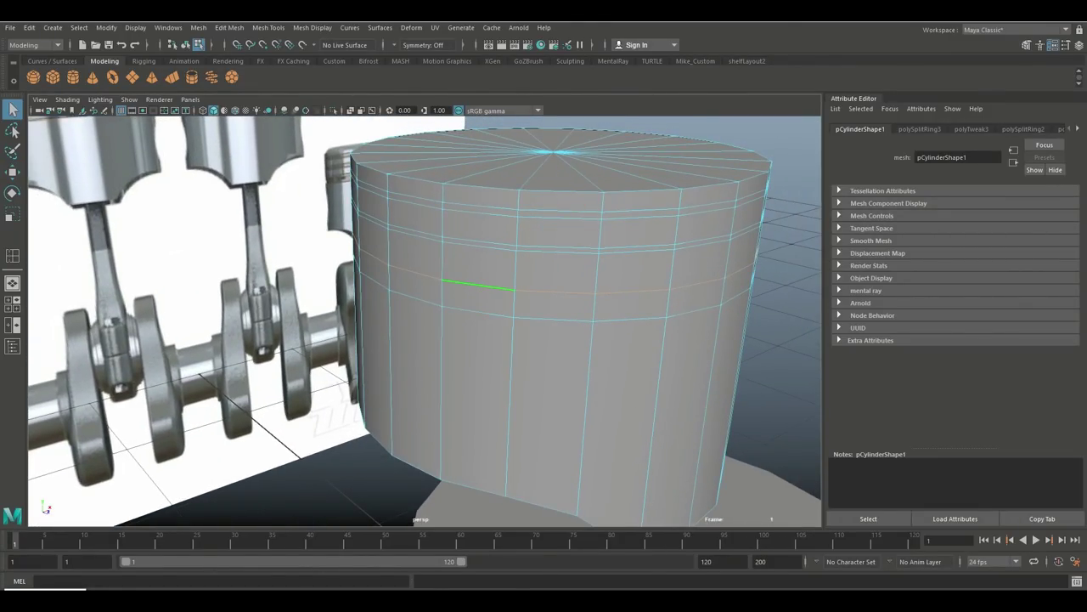
# Step: Extrude the three face bands around the piston wall inward with a thickness of -0.03 to form the ring grooves
pyautogui.moveTo(485, 284); pyautogui.dragTo(485, 303, button='right')
pyautogui.click(553, 307)
pyautogui.doubleClick(478, 299)
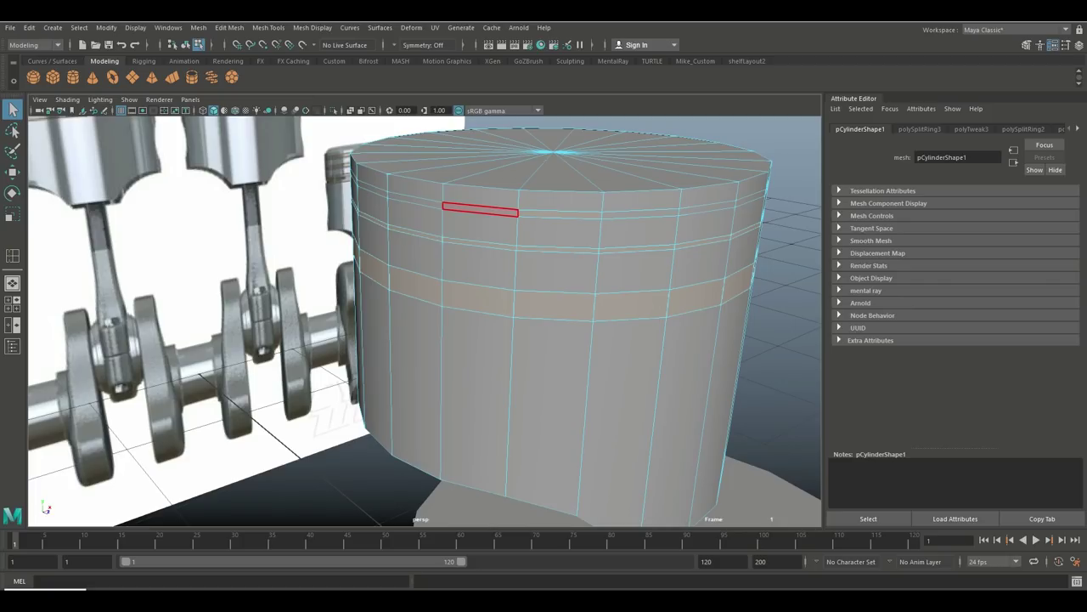
pyautogui.hotkey('ctrl', 'e')
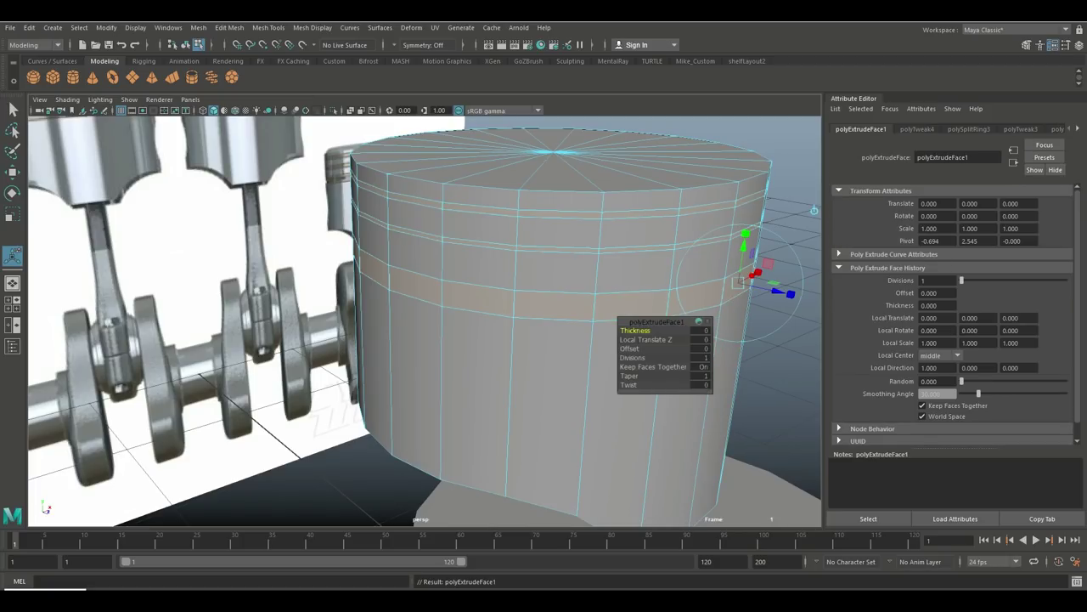
pyautogui.write('1')
pyautogui.press('Return')
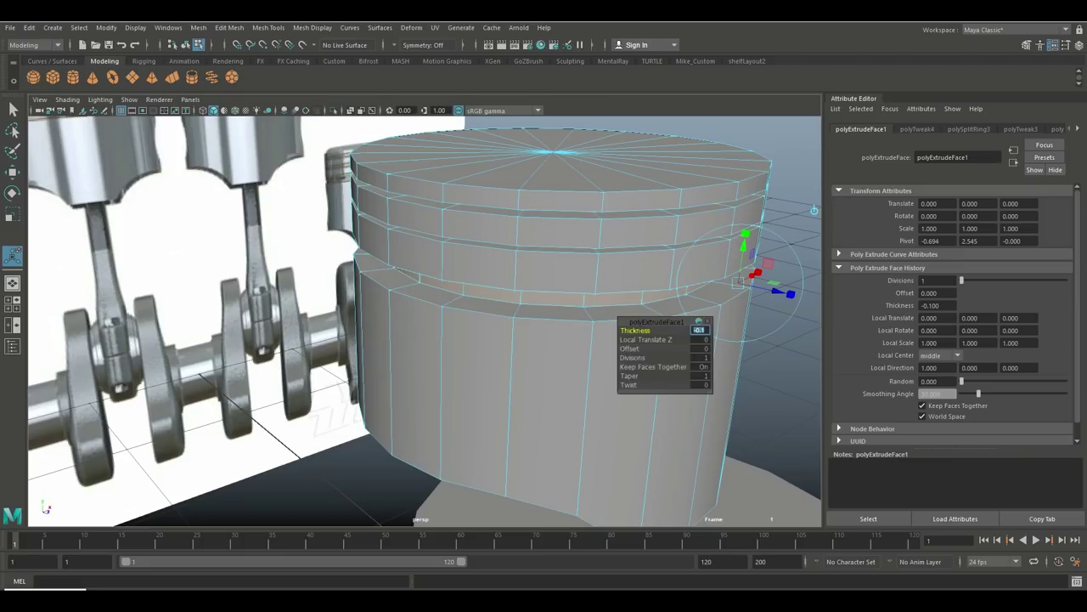
pyautogui.write('-0.03')
pyautogui.press('Return')
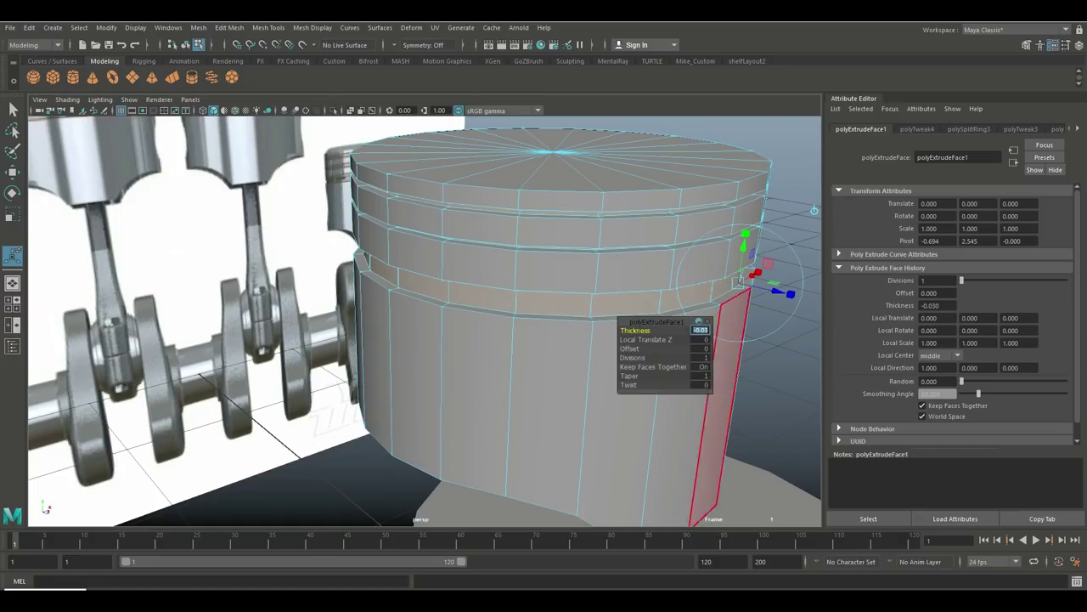
# Step: Insert an edge loop around the piston skirt below the ring grooves and move it down near the skirt's lower edge
pyautogui.click(374, 476)
pyautogui.scroll(-5, 373, 476)
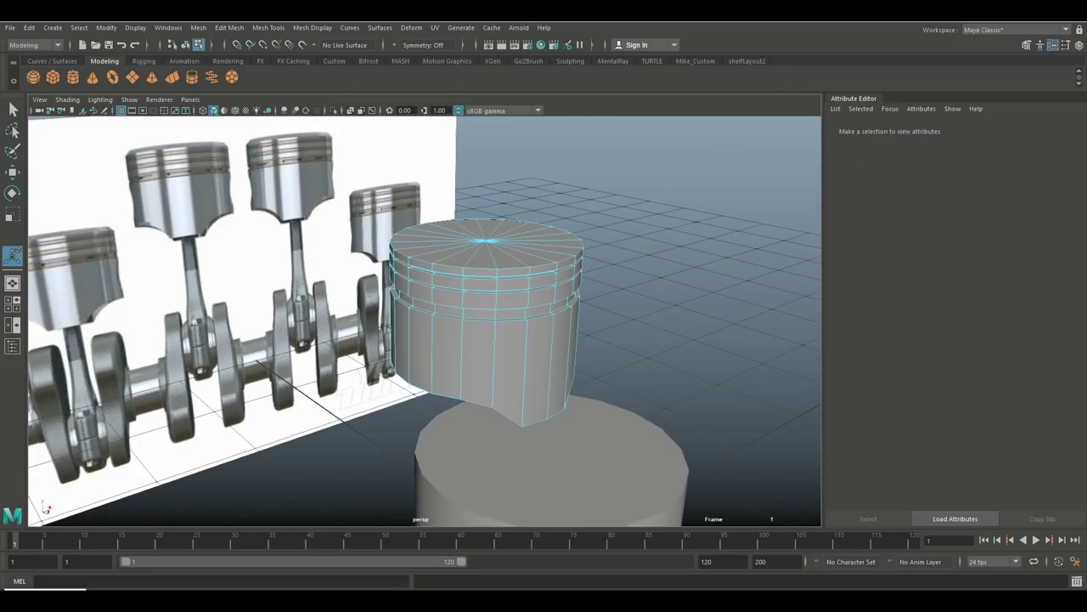
pyautogui.keyDown('alt'); pyautogui.moveTo(425, 339); pyautogui.dragTo(530, 301); pyautogui.keyUp('alt')
pyautogui.keyDown('alt'); pyautogui.moveTo(519, 357); pyautogui.dragTo(466, 330); pyautogui.keyUp('alt')
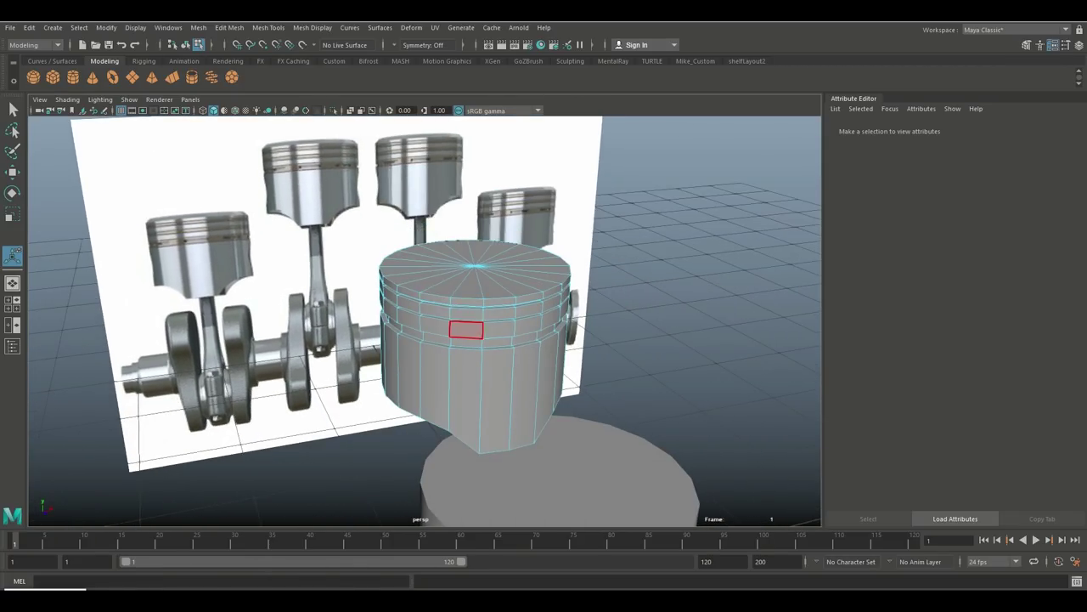
pyautogui.scroll(-3, 425, 323)
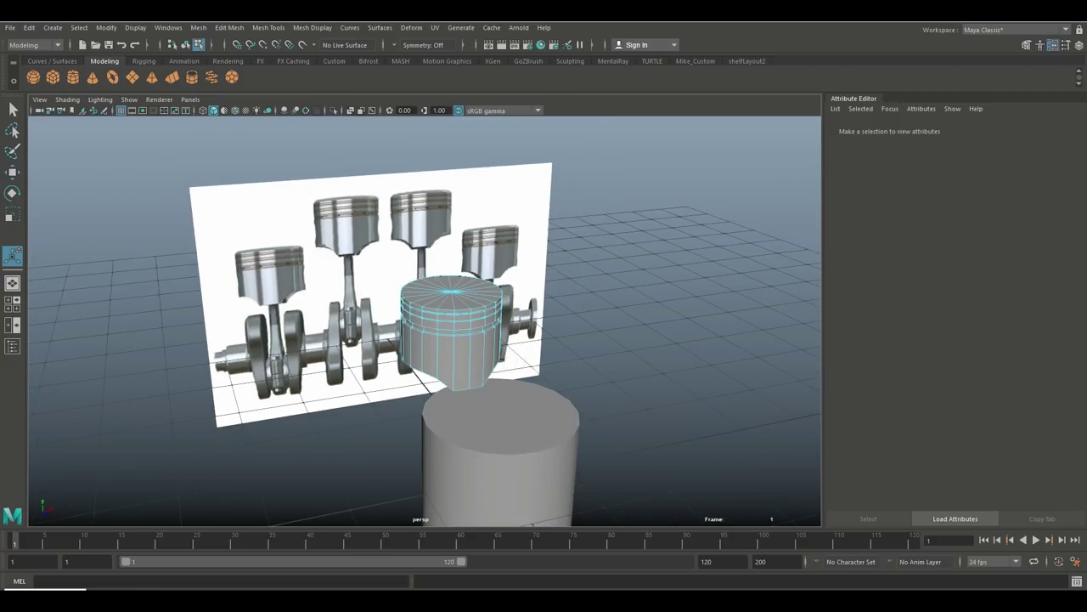
pyautogui.scroll(3, 425, 323)
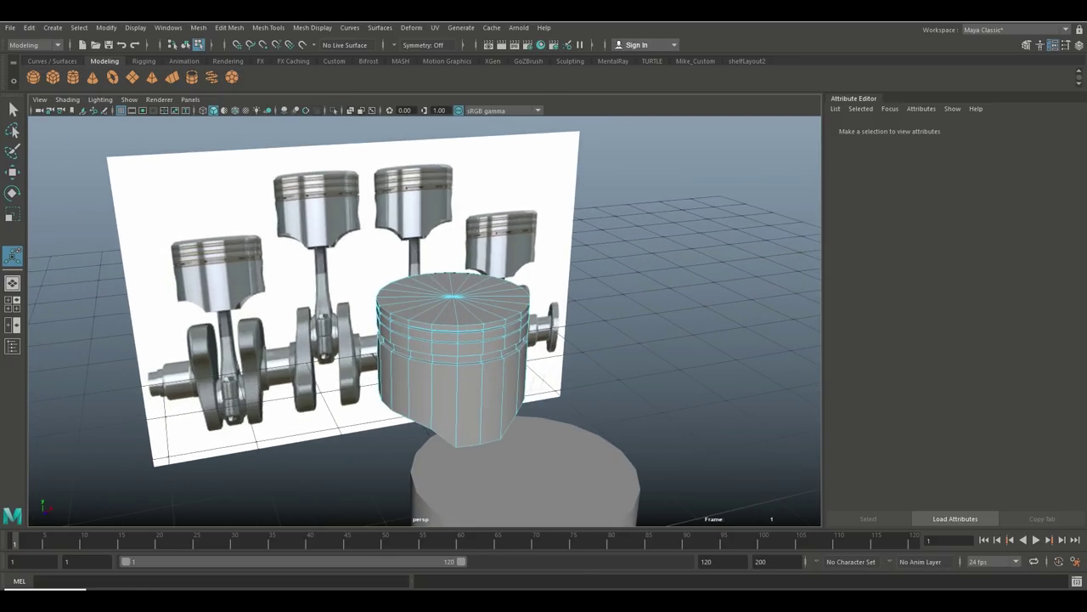
pyautogui.click(312, 28)
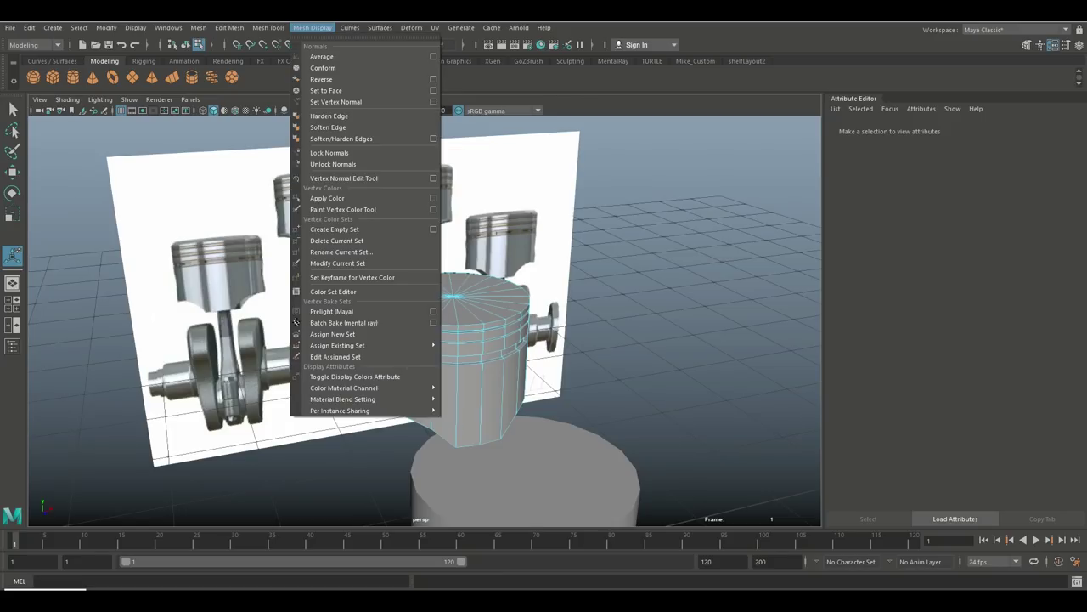
pyautogui.moveTo(268, 27)
pyautogui.click(294, 113)
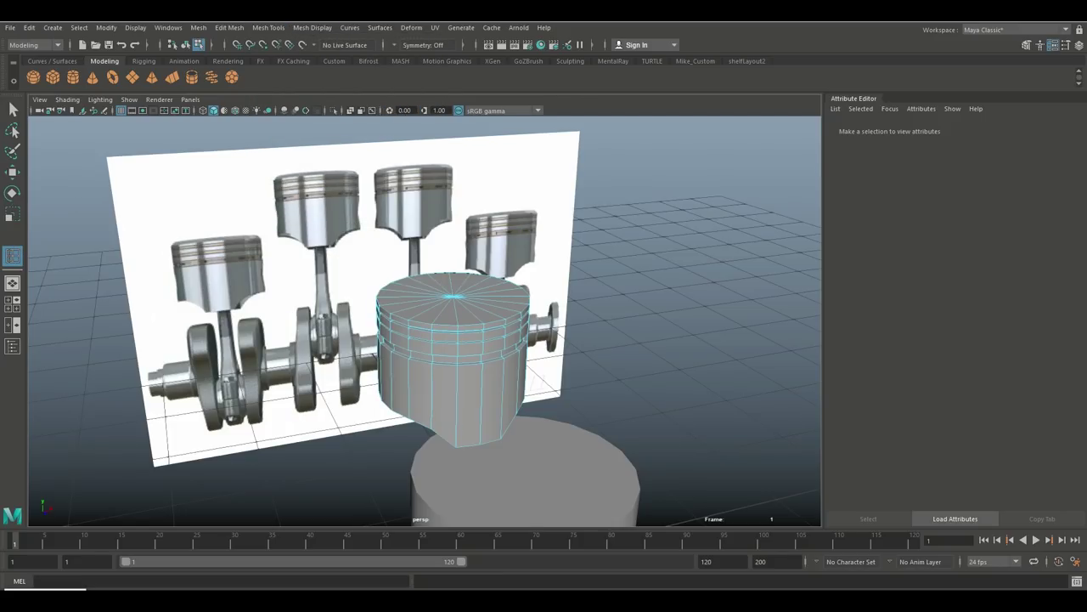
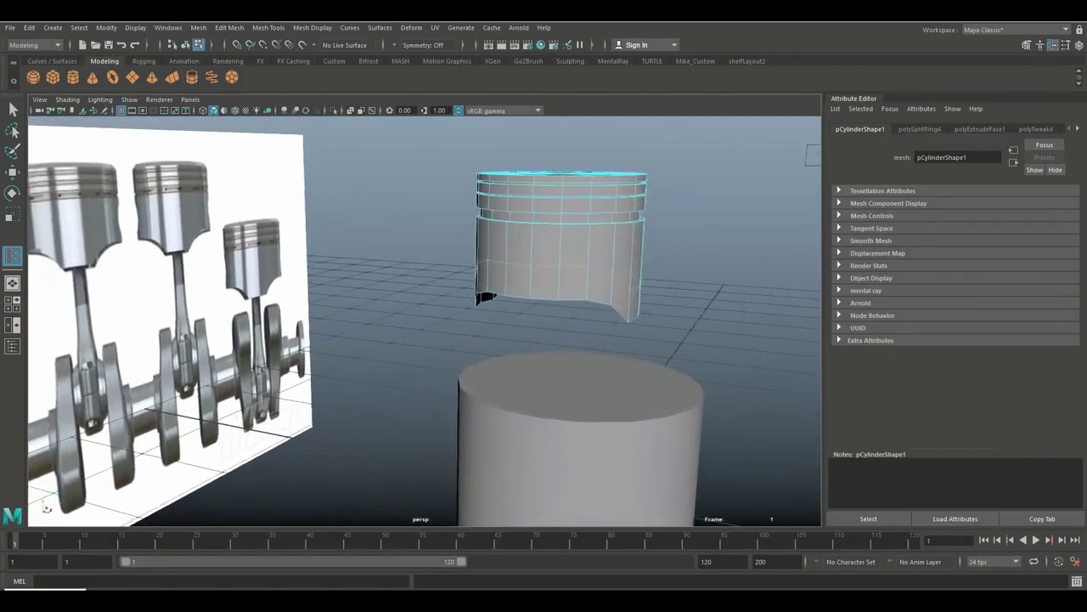
pyautogui.press('w')
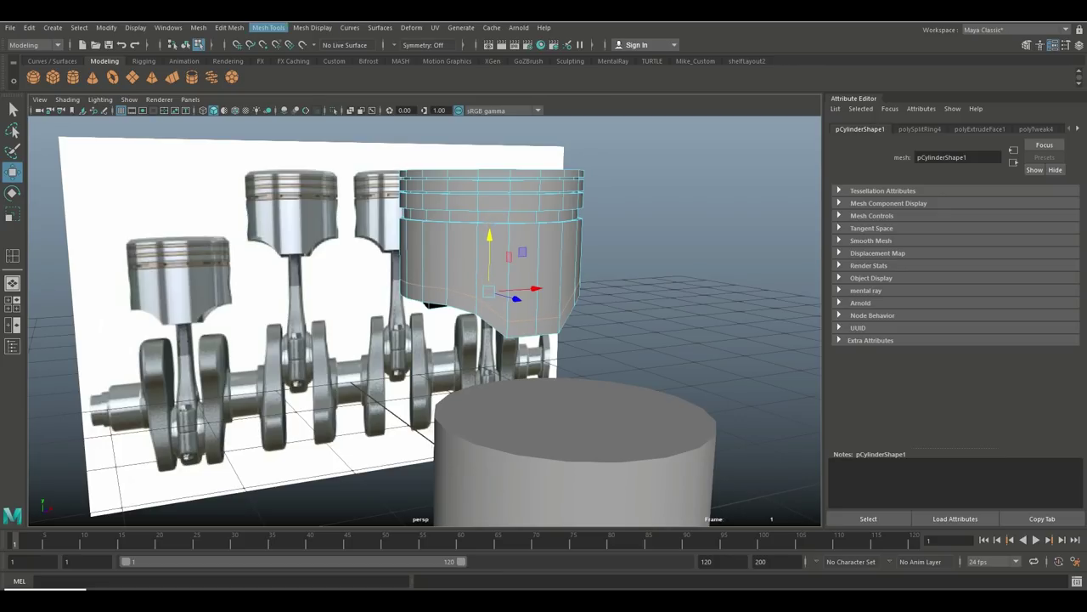
# Step: Insert a second edge loop around the upper part of the skirt, just below the lowest ring groove
pyautogui.click(268, 27)
pyautogui.click(289, 113)
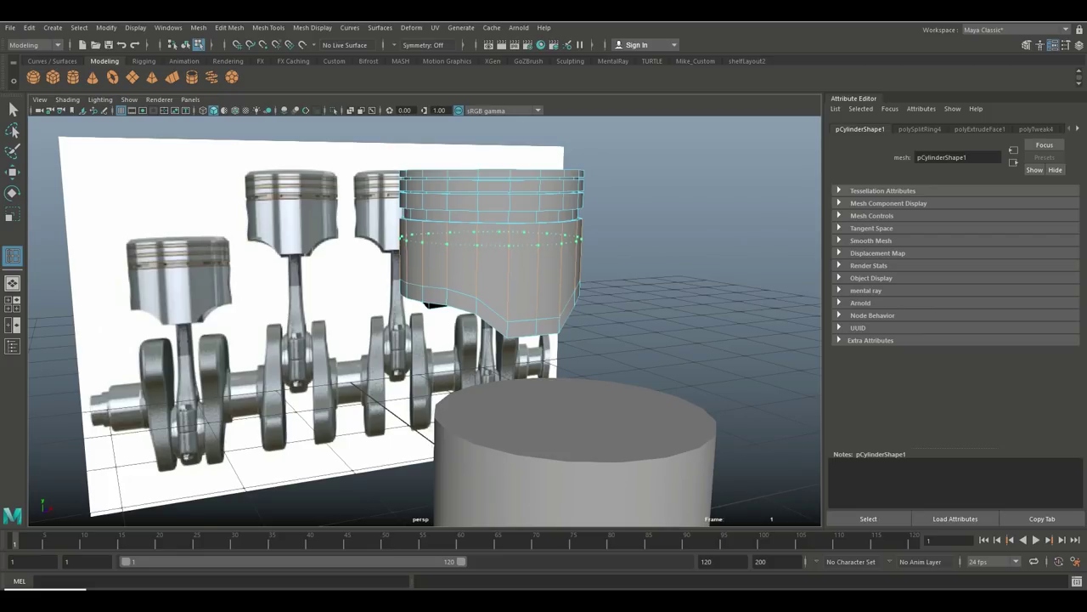
pyautogui.click(493, 236)
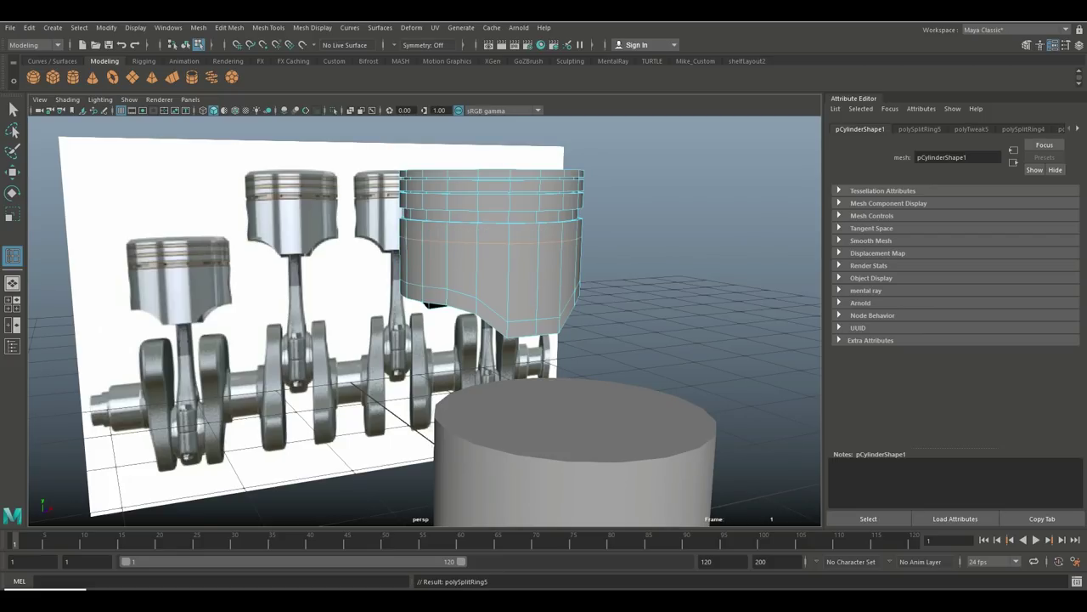
pyautogui.press('q')
pyautogui.scroll(-3, 425, 323)
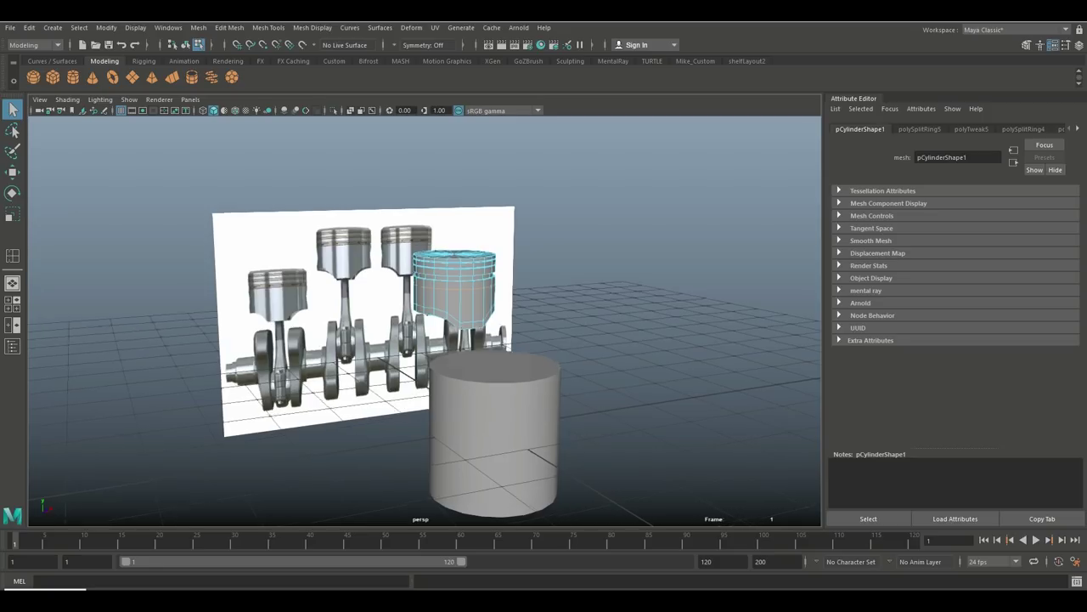
# Step: Delete the four middle skirt faces between the two new edge loops on each of the two opposite cut-out sides
pyautogui.keyDown('alt'); pyautogui.moveTo(424, 323); pyautogui.dragTo(417, 184); pyautogui.keyUp('alt')
pyautogui.scroll(4, 417, 185)
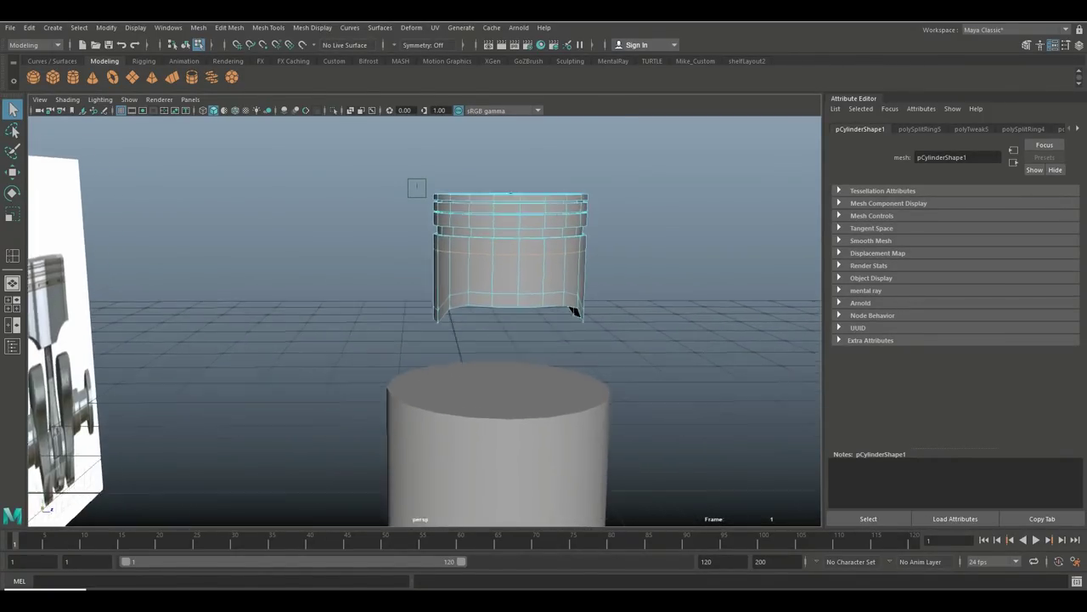
pyautogui.moveTo(450, 312); pyautogui.dragTo(437, 311, button='right')
pyautogui.click(437, 311)
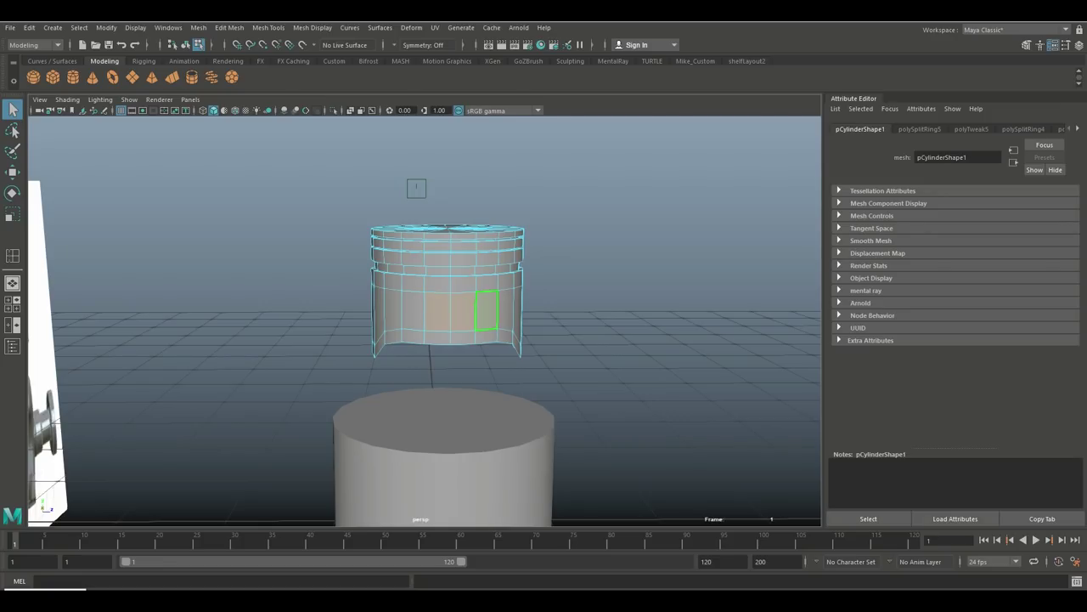
pyautogui.click(413, 310)
pyautogui.press('Delete')
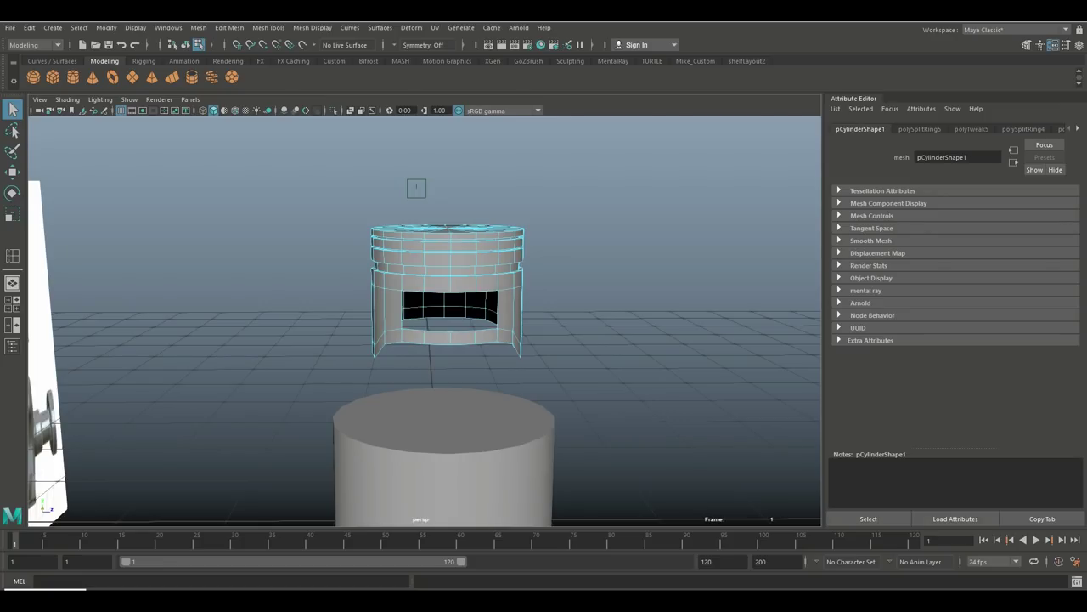
pyautogui.keyDown('alt'); pyautogui.moveTo(416, 188); pyautogui.dragTo(416, 255); pyautogui.keyUp('alt')
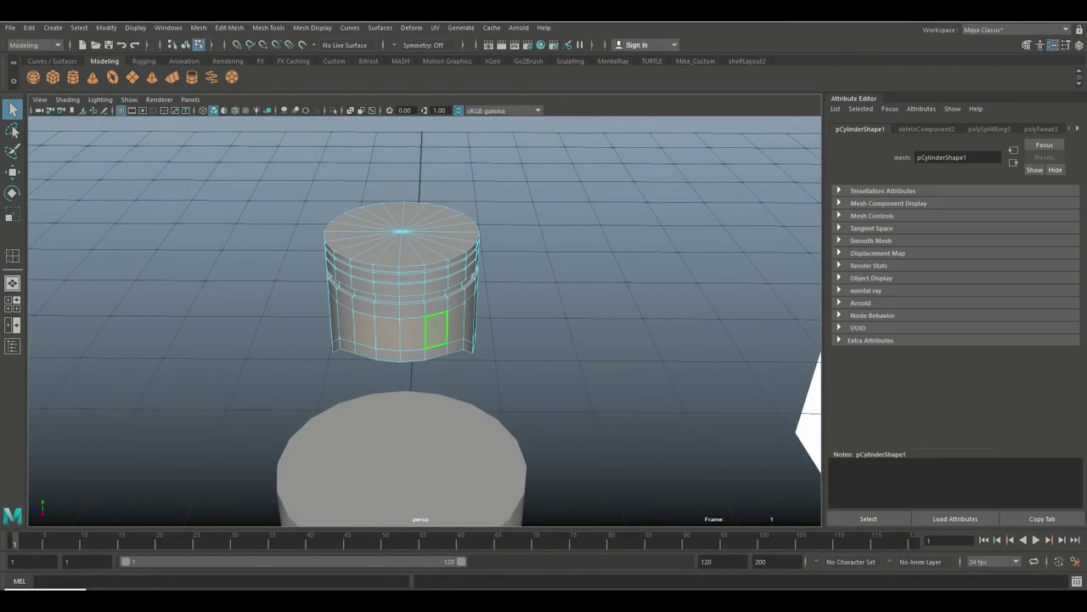
pyautogui.press('Delete')
# Step: Bridge the vertical side edges of one skirt opening with three divisions, and fill the hole along the flat wall's lower border
pyautogui.keyDown('alt'); pyautogui.moveTo(476, 255); pyautogui.dragTo(561, 328); pyautogui.keyUp('alt')
pyautogui.scroll(3, 553, 348)
pyautogui.moveTo(578, 205); pyautogui.dragTo(630, 185, button='right')
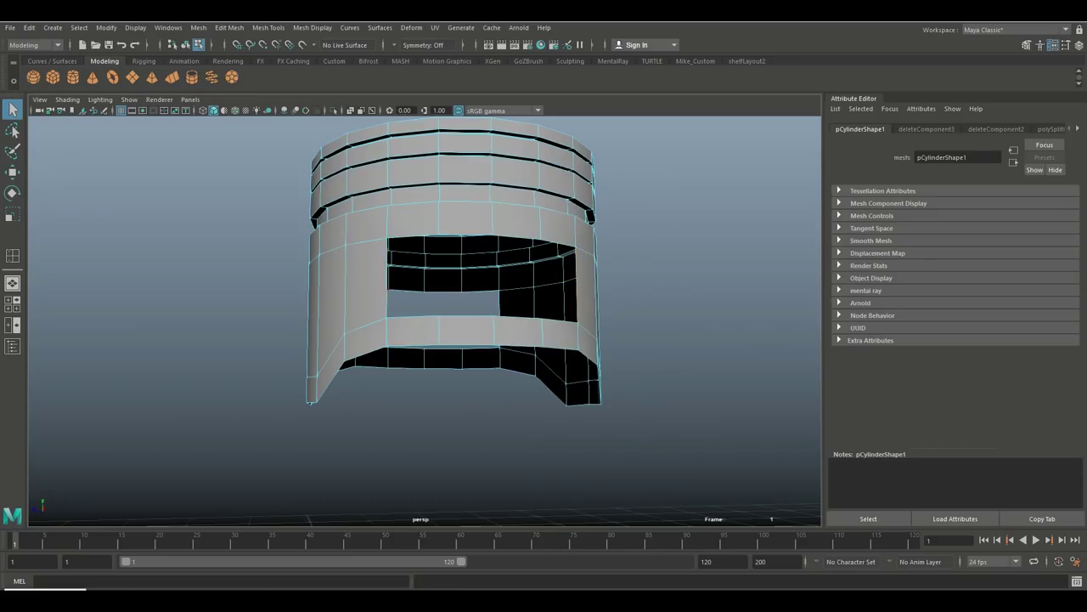
pyautogui.keyDown('alt'); pyautogui.moveTo(542, 332); pyautogui.dragTo(450, 136); pyautogui.keyUp('alt')
pyautogui.click(230, 27)
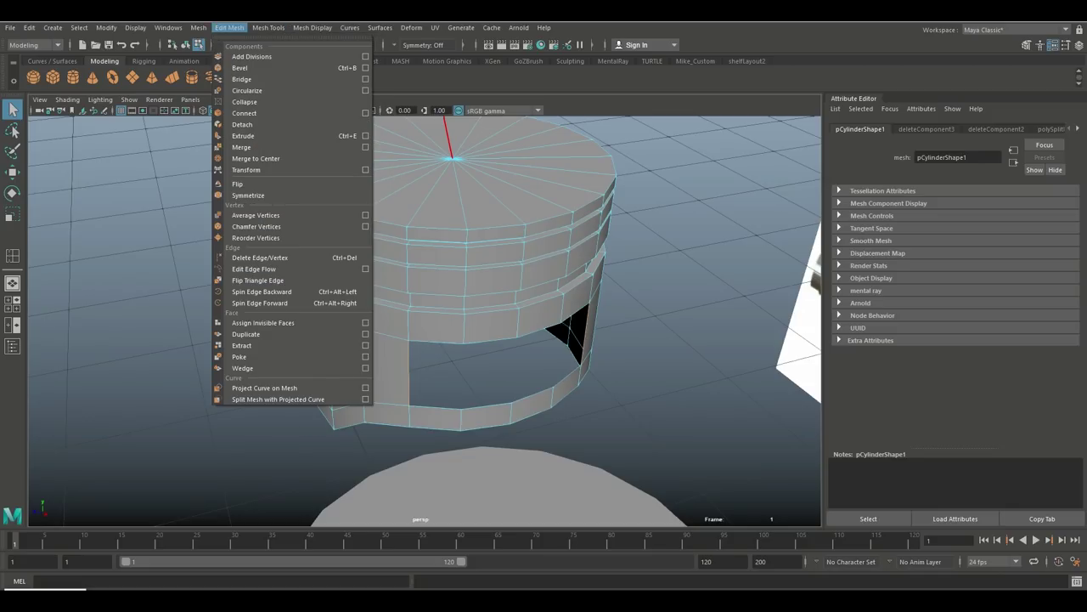
pyautogui.click(255, 76)
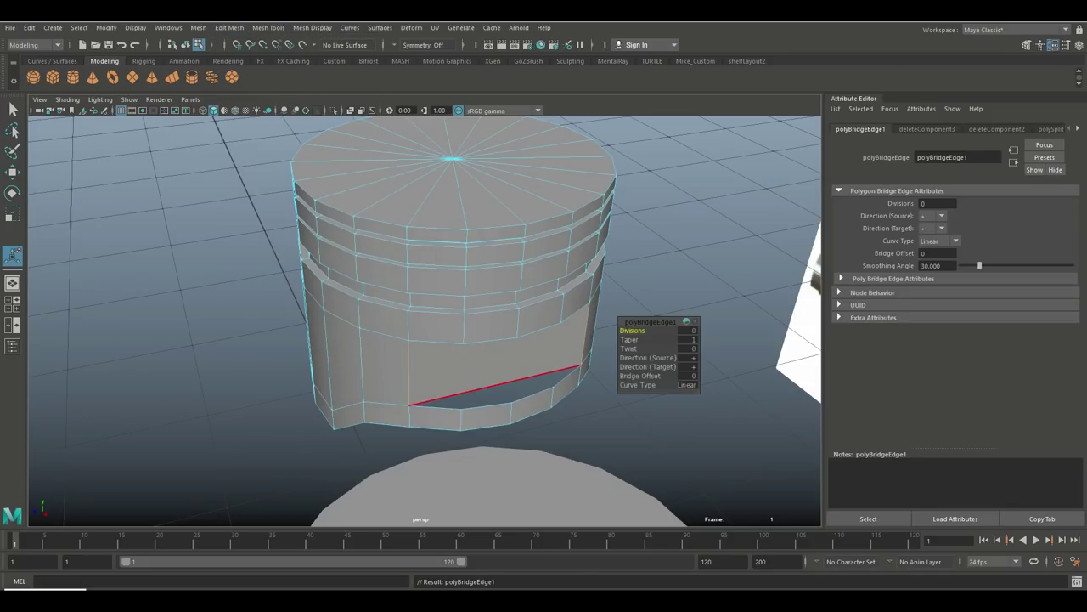
pyautogui.keyDown('alt'); pyautogui.moveTo(629, 220); pyautogui.dragTo(610, 331); pyautogui.keyUp('alt')
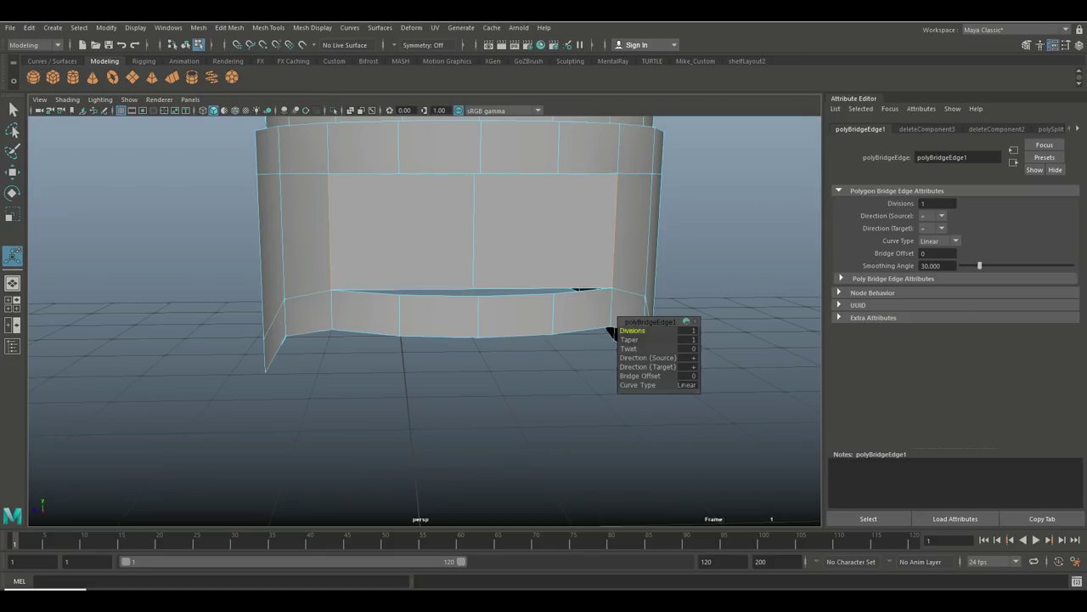
pyautogui.moveTo(611, 331); pyautogui.dragTo(612, 331, button='middle')
pyautogui.keyDown('alt'); pyautogui.moveTo(611, 332); pyautogui.dragTo(604, 379); pyautogui.keyUp('alt')
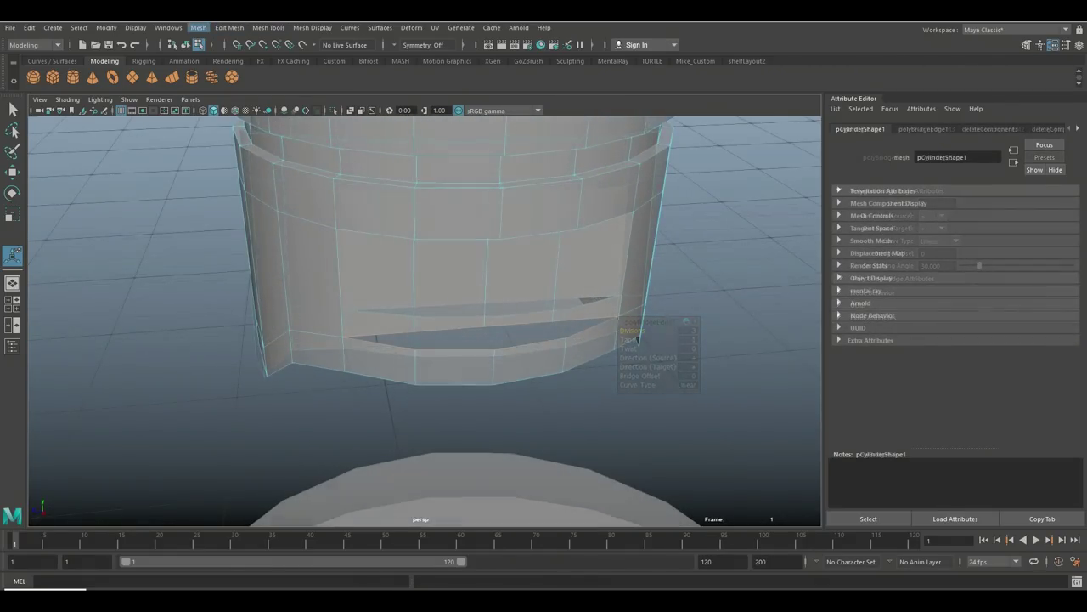
pyautogui.click(198, 27)
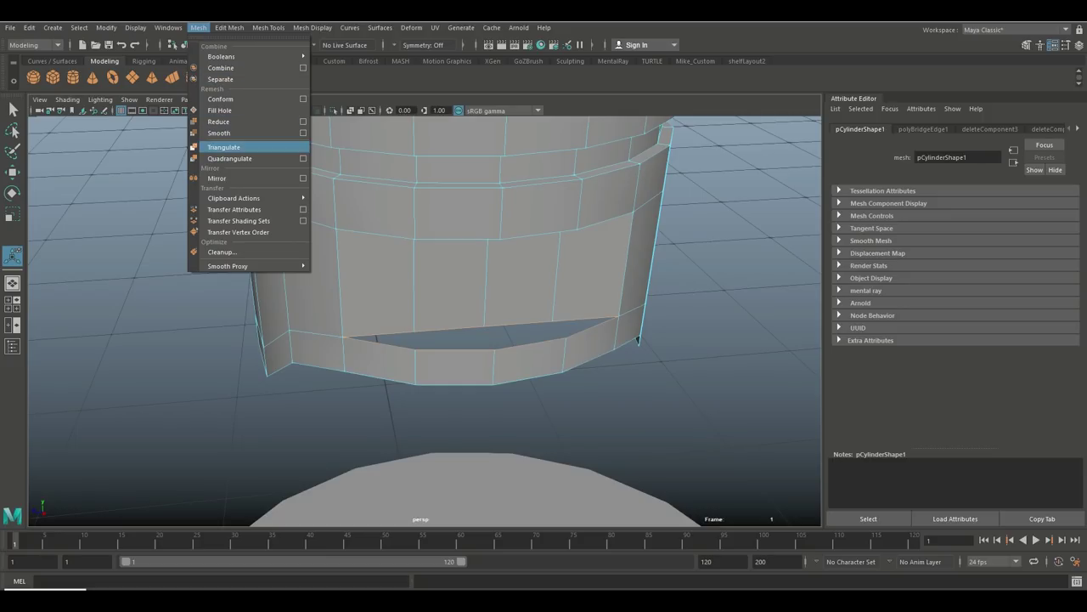
pyautogui.click(219, 111)
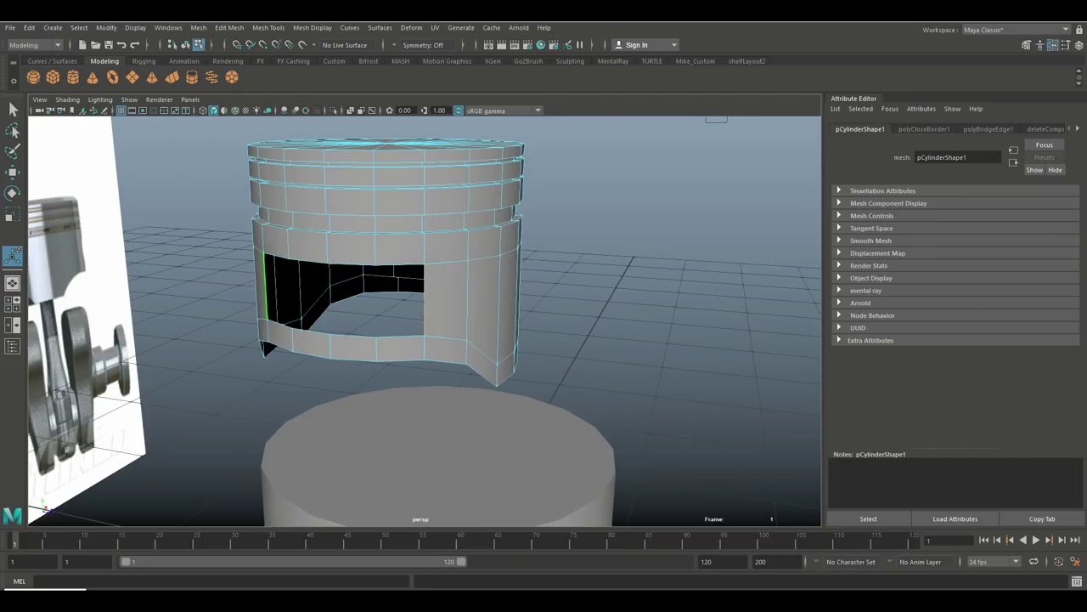
# Step: Bridge the vertical side edges of the opposite skirt opening, and fill the hole along that wall's lower border
pyautogui.click(197, 27)
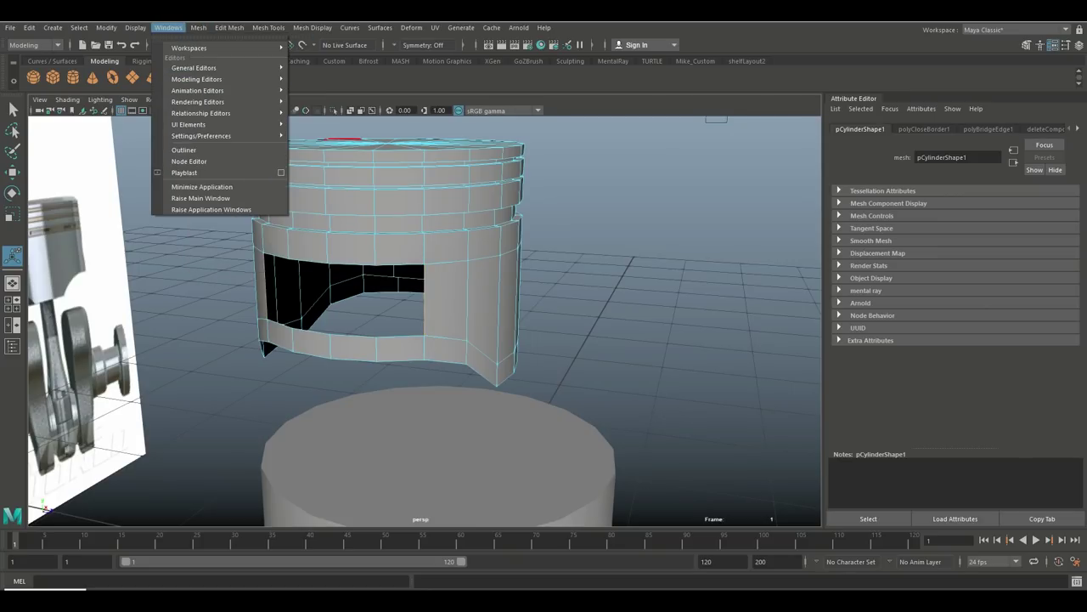
pyautogui.moveTo(230, 28)
pyautogui.click(242, 79)
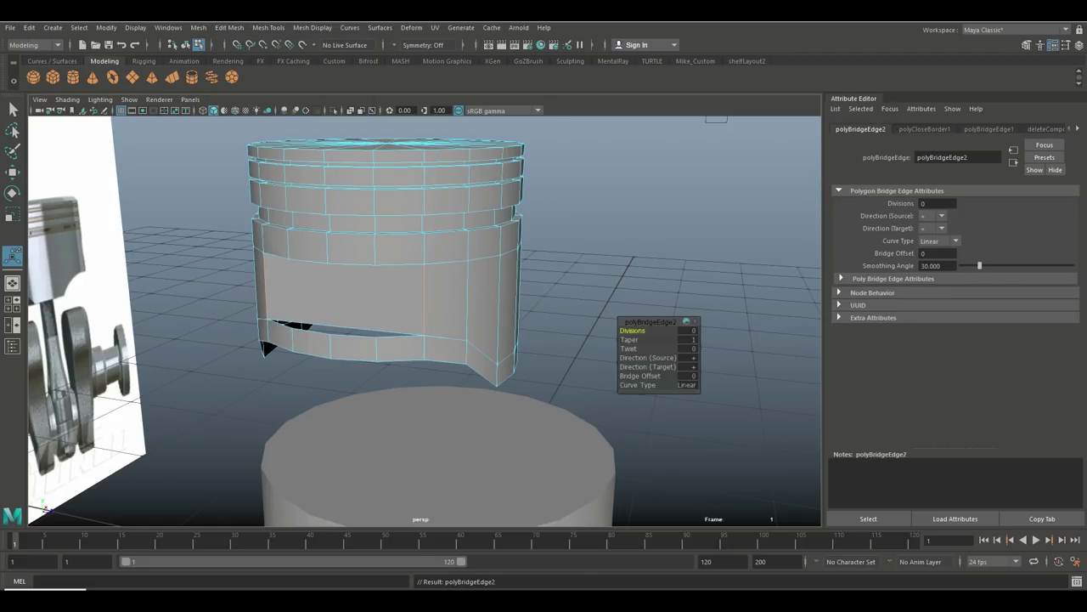
pyautogui.keyDown('alt'); pyautogui.moveTo(340, 255); pyautogui.dragTo(449, 437); pyautogui.keyUp('alt')
pyautogui.press('q')
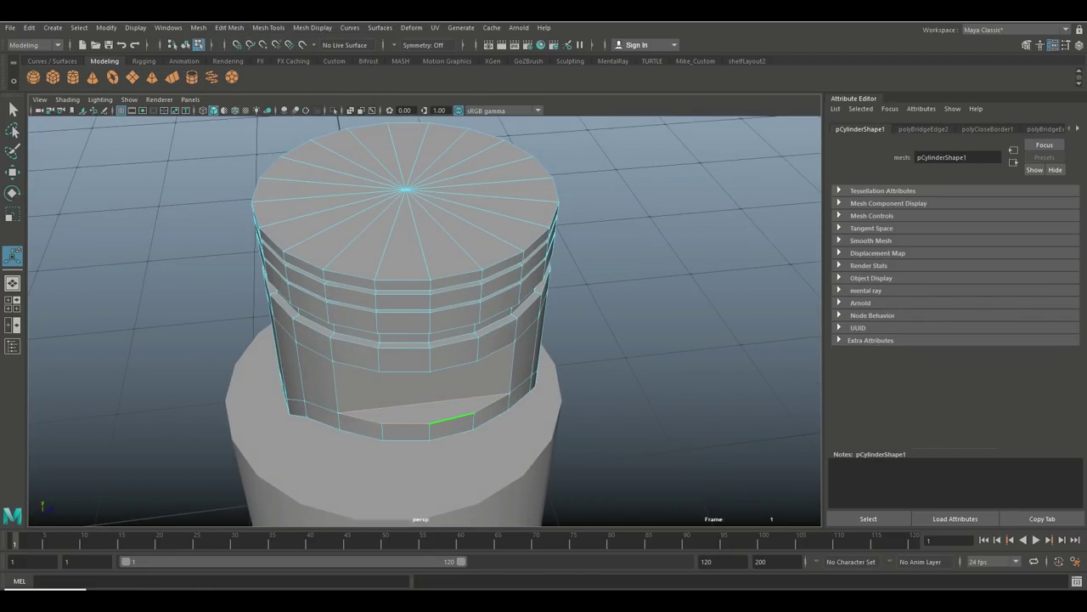
pyautogui.click(198, 27)
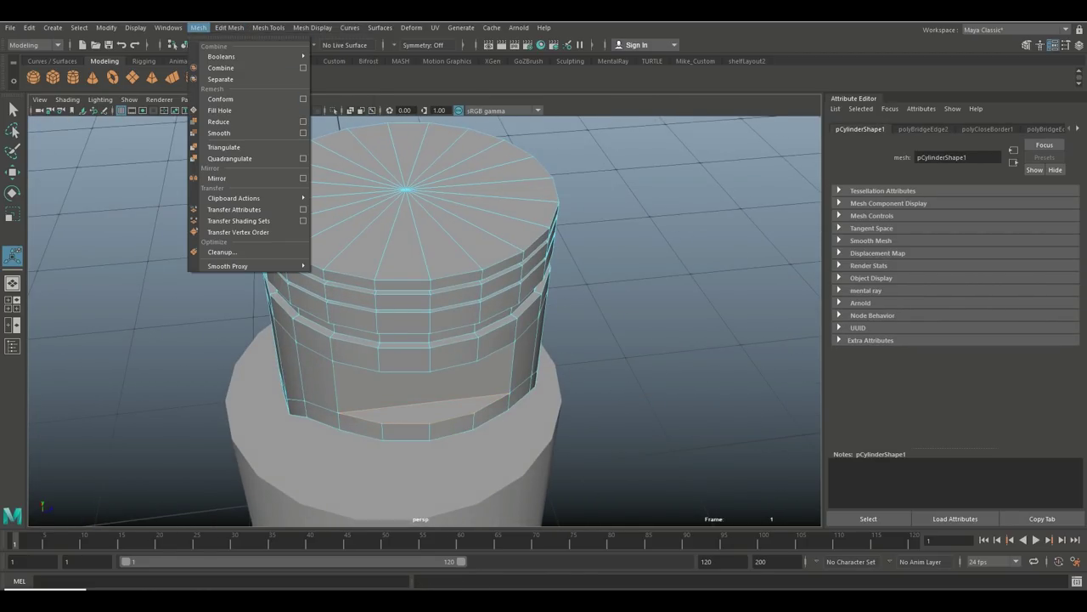
pyautogui.click(219, 111)
# Step: Fill the remaining holes along the upper borders of both flat side walls
pyautogui.keyDown('alt'); pyautogui.moveTo(399, 340); pyautogui.dragTo(408, 187); pyautogui.keyUp('alt')
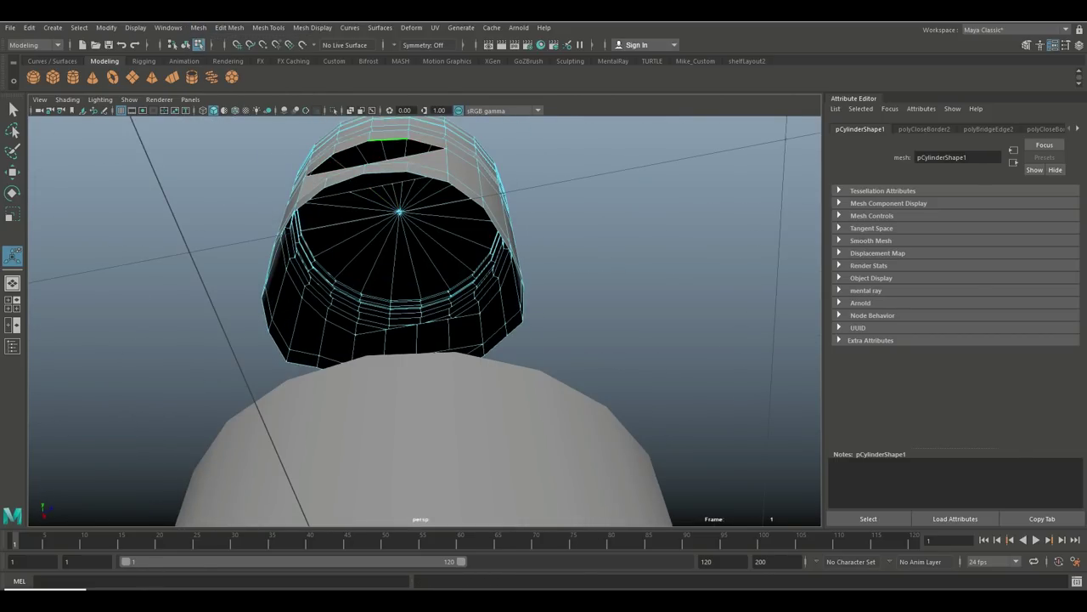
pyautogui.press('g')
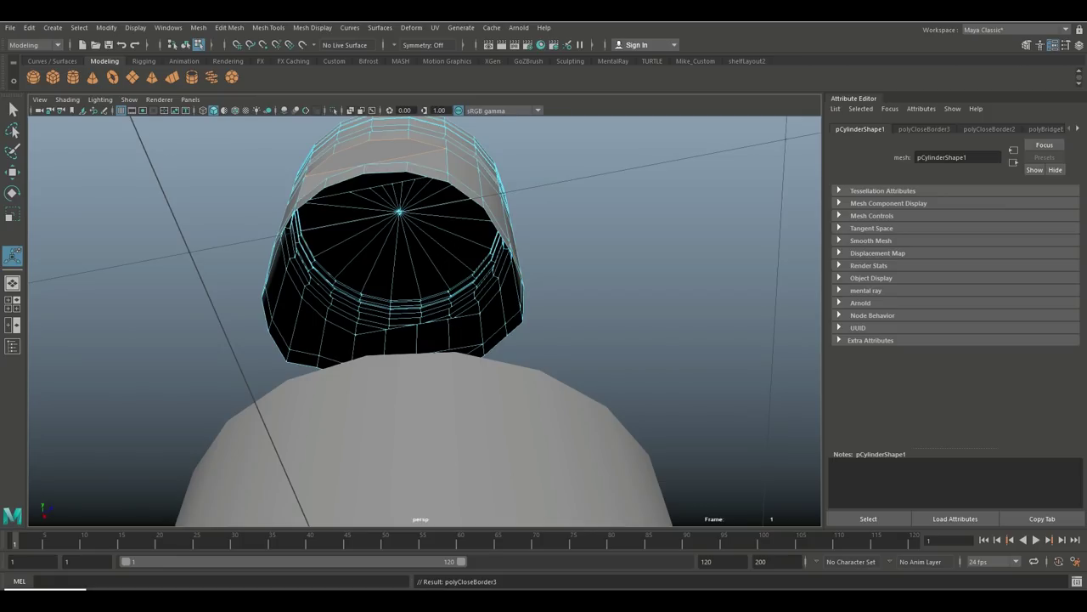
pyautogui.keyDown('alt'); pyautogui.moveTo(407, 187); pyautogui.dragTo(455, 254); pyautogui.keyUp('alt')
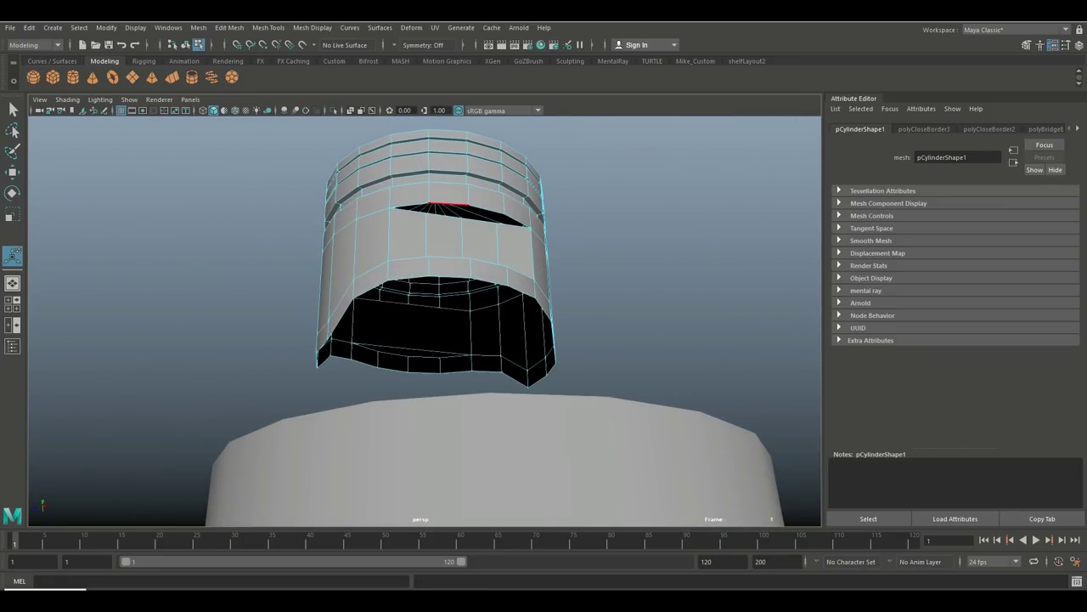
pyautogui.keyDown('alt'); pyautogui.moveTo(455, 255); pyautogui.dragTo(611, 246); pyautogui.keyUp('alt')
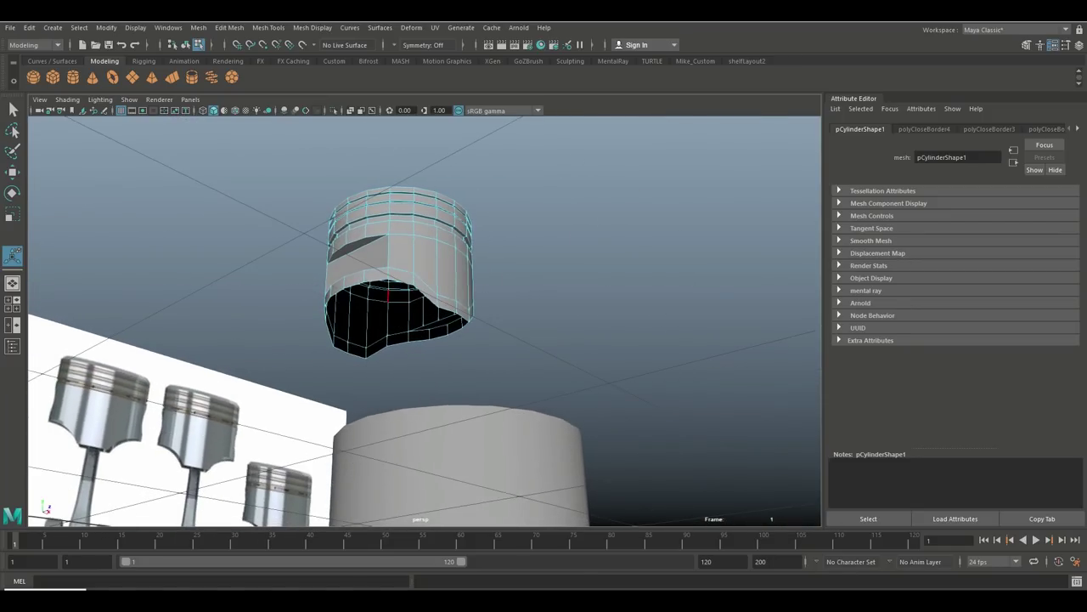
# Step: Run Cleanup on the whole piston mesh to tessellate faces with more than 4 sides, then return to object selection
pyautogui.moveTo(435, 214); pyautogui.dragTo(497, 199, button='right')
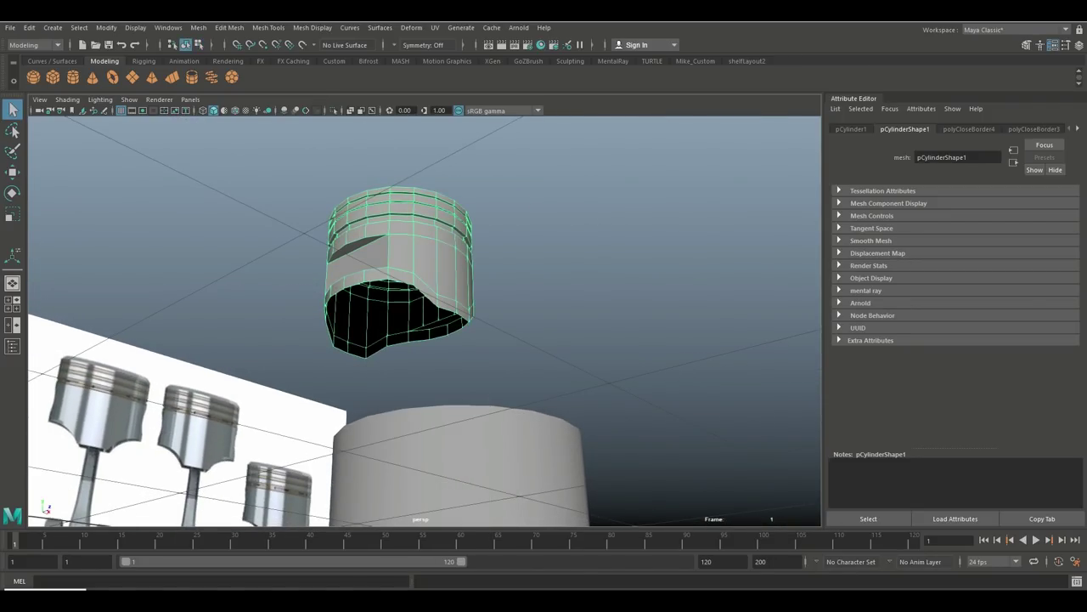
pyautogui.click(198, 27)
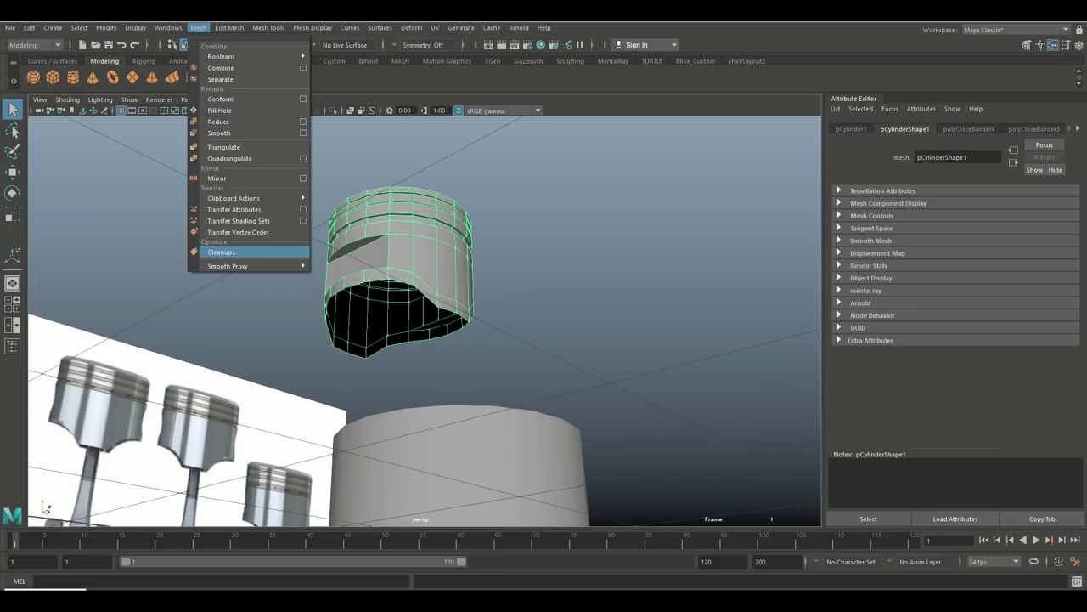
pyautogui.click(307, 252)
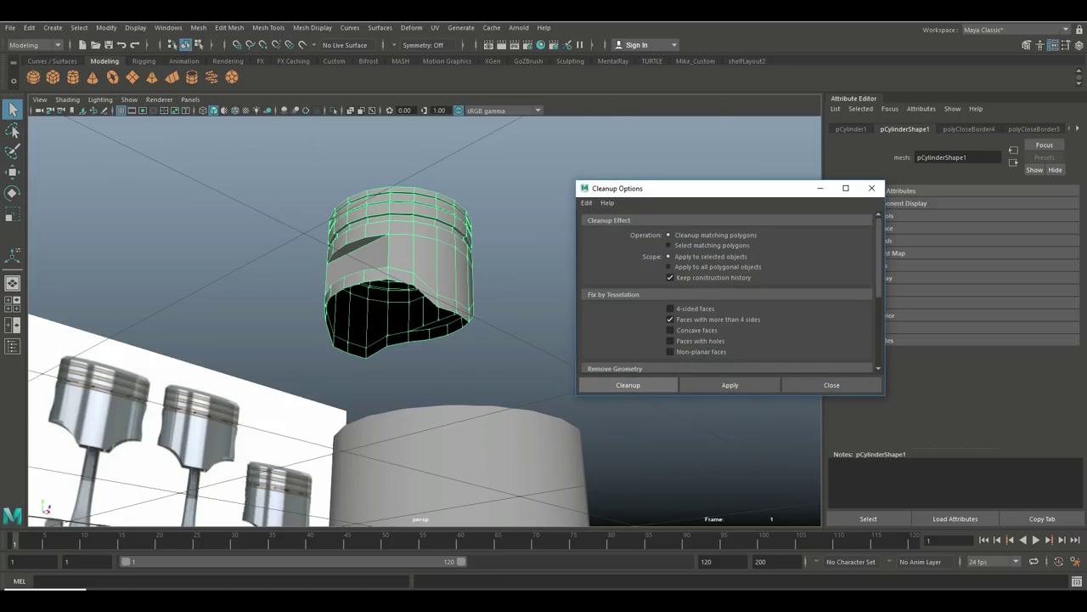
pyautogui.click(628, 385)
pyautogui.keyDown('alt'); pyautogui.moveTo(583, 170); pyautogui.dragTo(374, 225); pyautogui.keyUp('alt')
pyautogui.scroll(-3, 425, 319)
pyautogui.scroll(3, 425, 318)
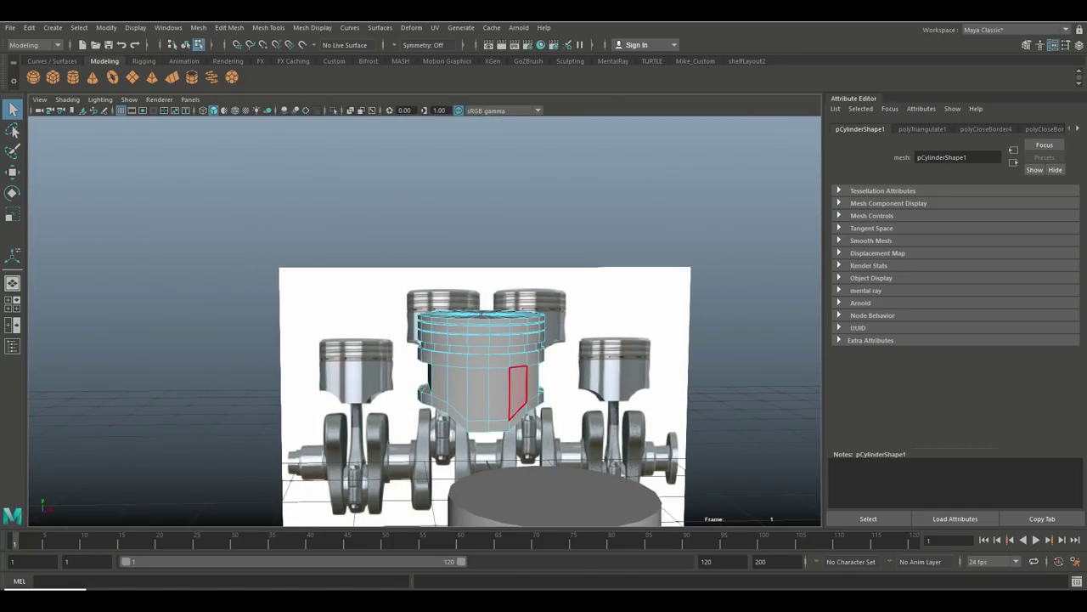
pyautogui.moveTo(500, 306); pyautogui.dragTo(559, 255, button='right')
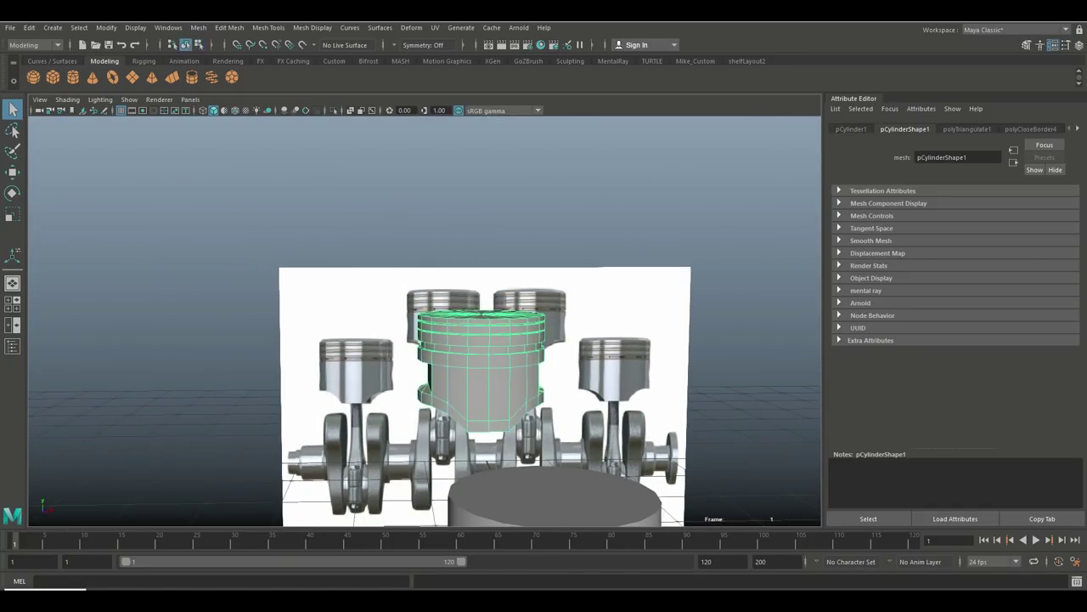
# Step: Check the piston in smooth preview, and apply Smooth to its mesh with one division level
pyautogui.press('3')
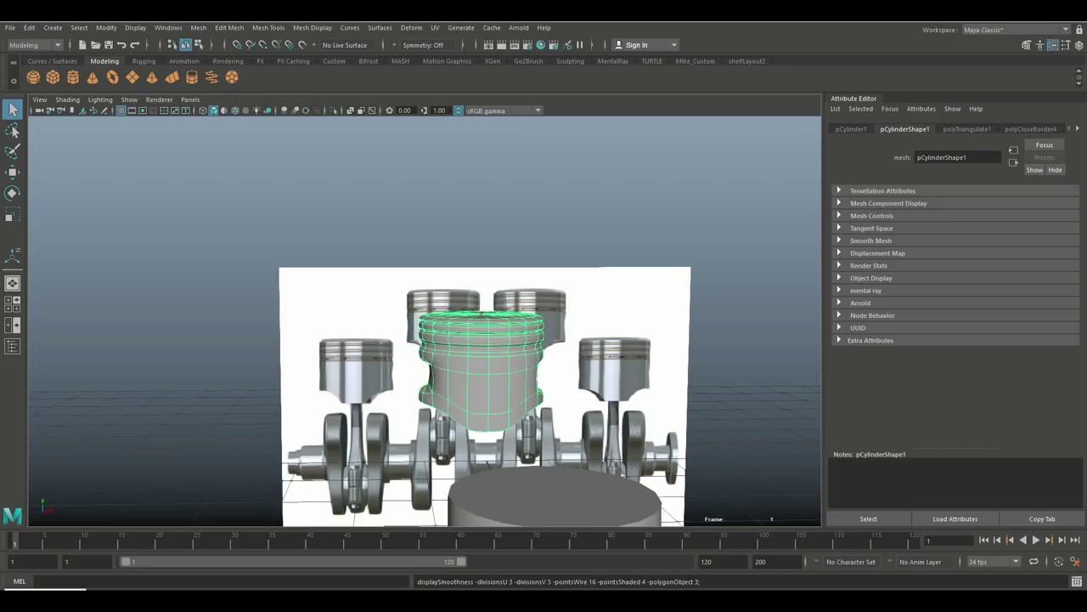
pyautogui.moveTo(476, 255)
pyautogui.keyDown('alt'); pyautogui.mouseDown()
pyautogui.moveTo(400, 255)
pyautogui.moveTo(459, 259)
pyautogui.mouseUp(); pyautogui.keyUp('alt')
pyautogui.click(458, 212)
pyautogui.keyDown('alt'); pyautogui.moveTo(459, 212); pyautogui.dragTo(321, 227); pyautogui.keyUp('alt')
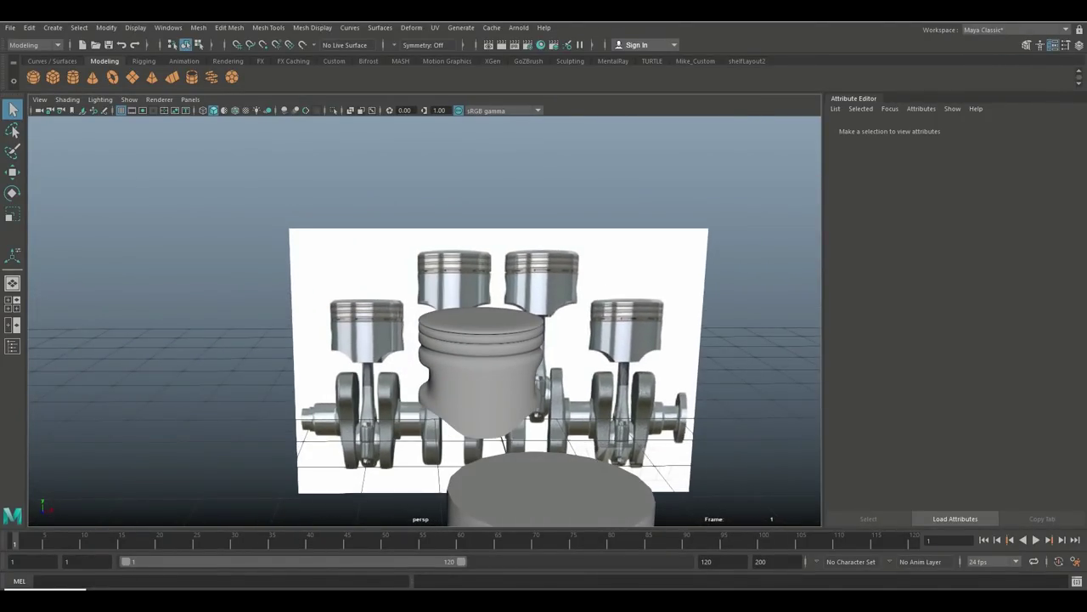
pyautogui.click(481, 374)
pyautogui.click(198, 27)
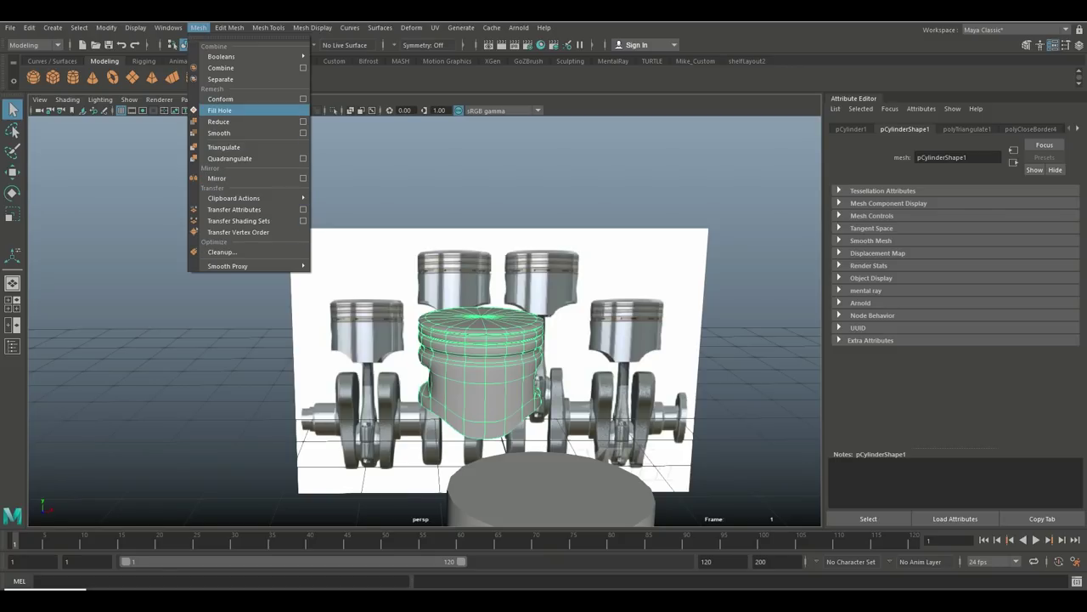
pyautogui.click(219, 133)
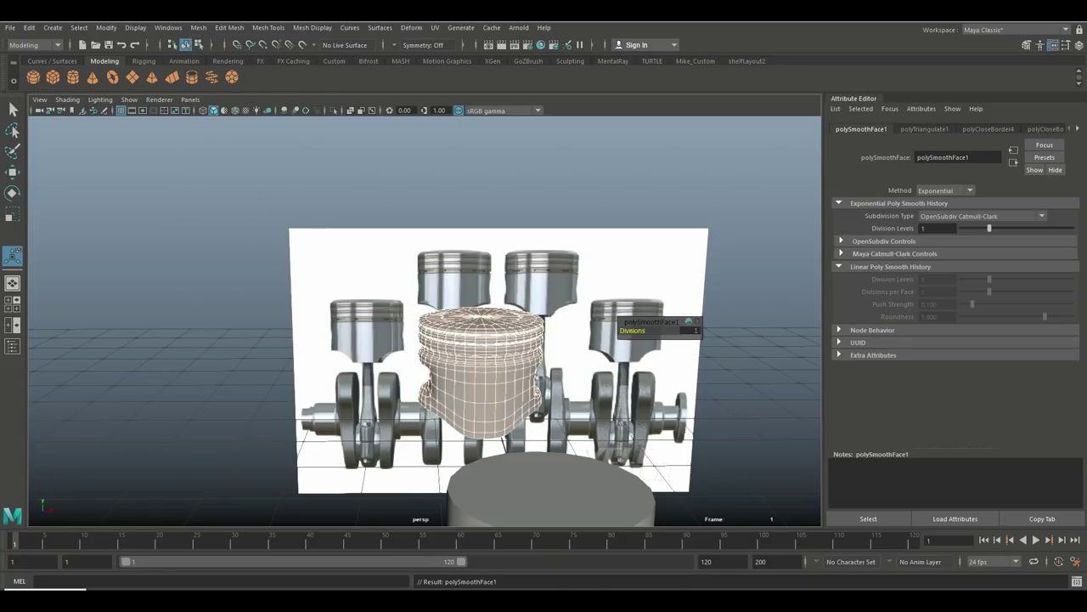
pyautogui.click(323, 255)
pyautogui.keyDown('alt'); pyautogui.moveTo(510, 357); pyautogui.dragTo(417, 340); pyautogui.keyUp('alt')
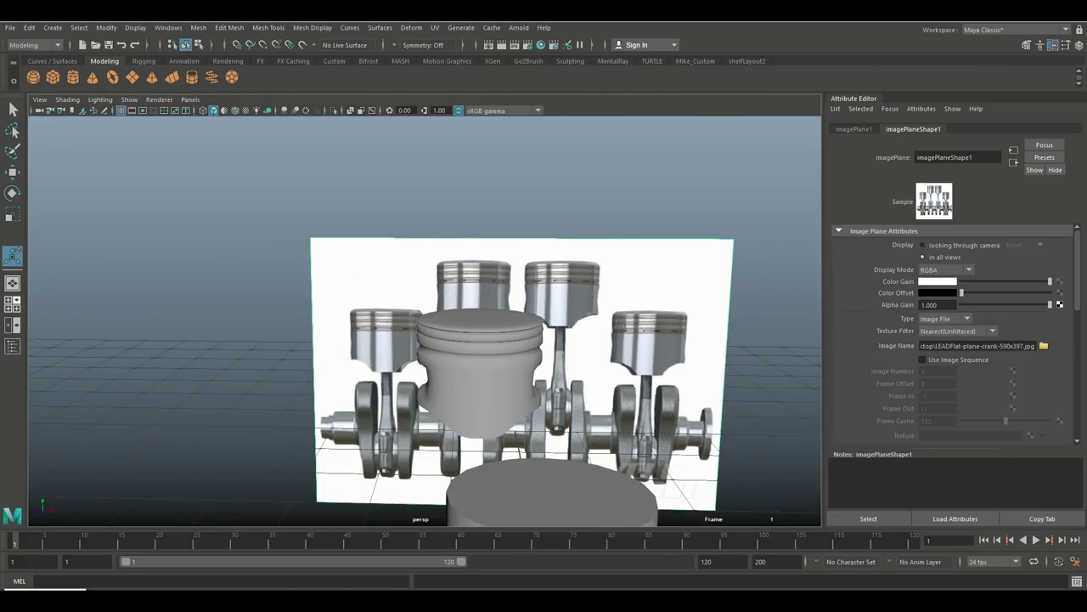
pyautogui.press('space')
pyautogui.press('space')
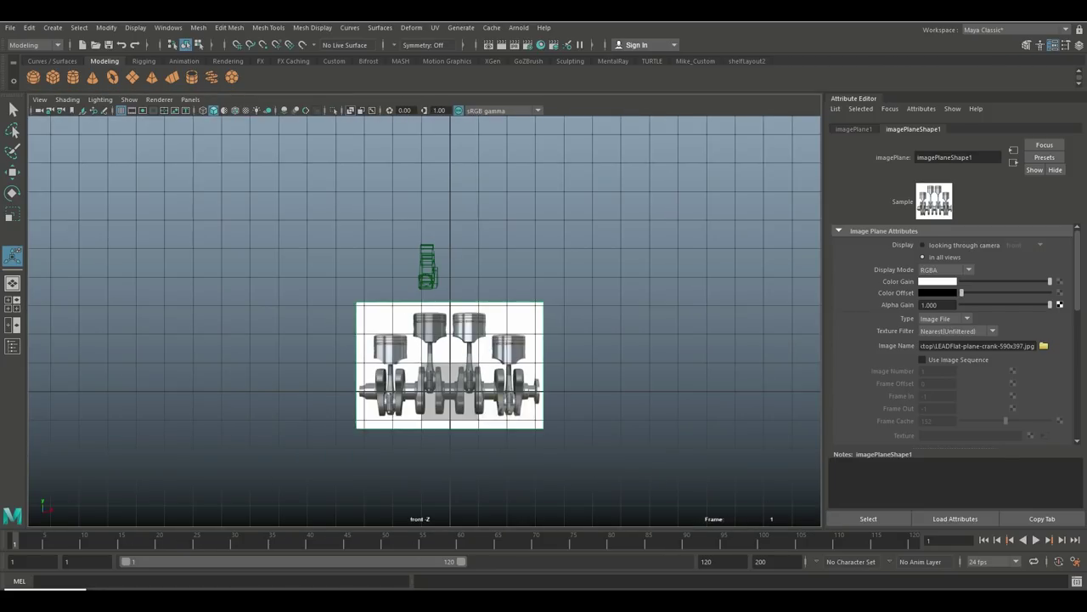
pyautogui.scroll(5, 428, 338)
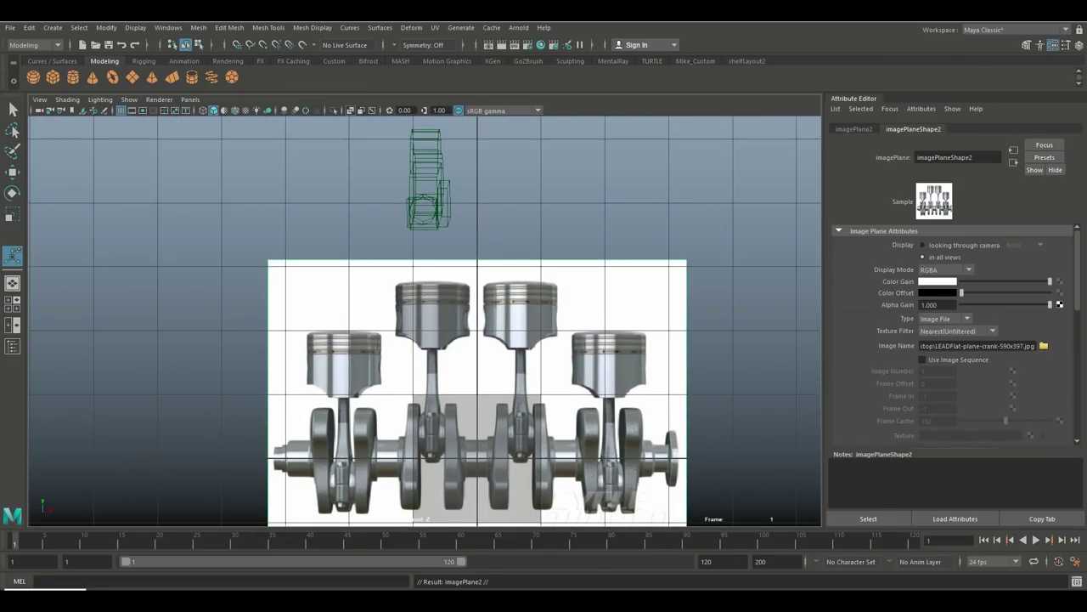
pyautogui.press('w')
pyautogui.moveTo(526, 400); pyautogui.dragTo(539, 400)
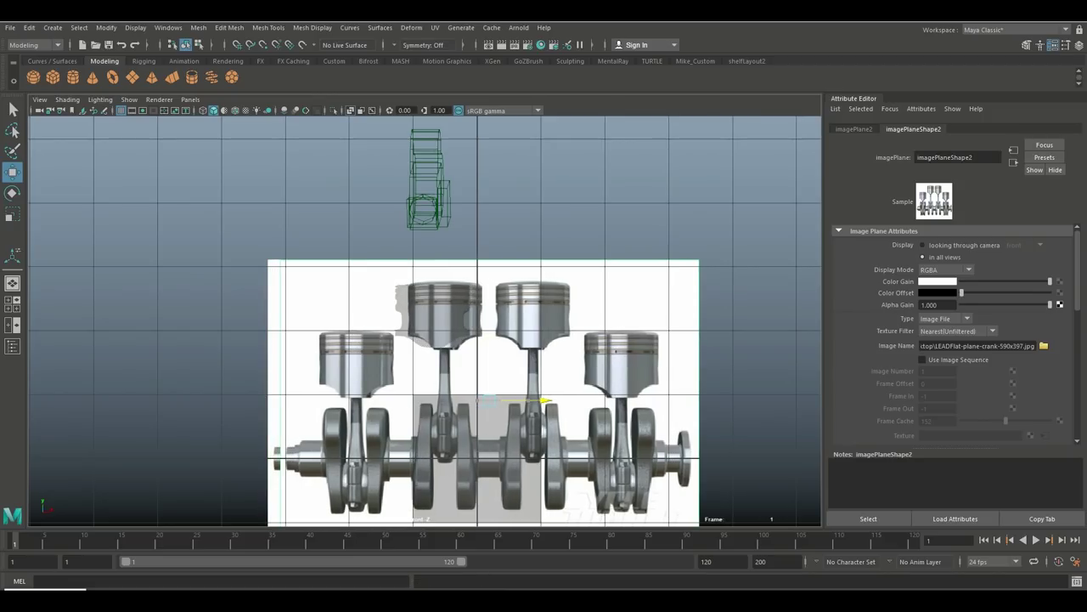
pyautogui.hotkey('ctrl', 'z')
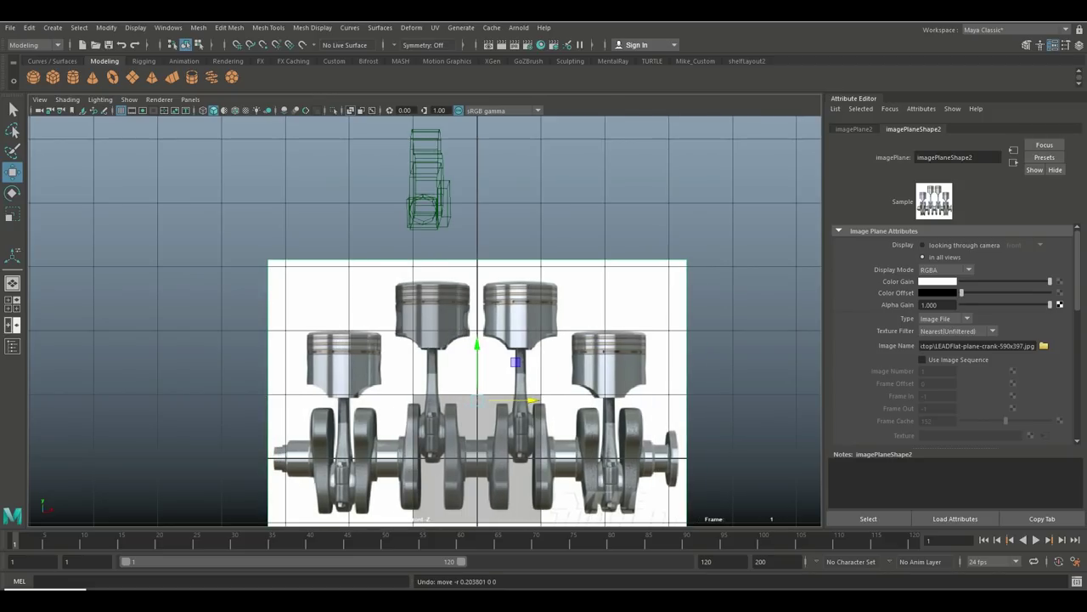
# Step: Delete the spare plain cylinder standing in front of the reference image in the perspective view
pyautogui.click(13, 304)
pyautogui.press('space')
pyautogui.moveTo(612, 217)
pyautogui.keyDown('alt'); pyautogui.mouseDown()
pyautogui.moveTo(628, 212)
pyautogui.moveTo(629, 187)
pyautogui.moveTo(633, 221)
pyautogui.mouseUp(); pyautogui.keyUp('alt')
pyautogui.click(467, 340)
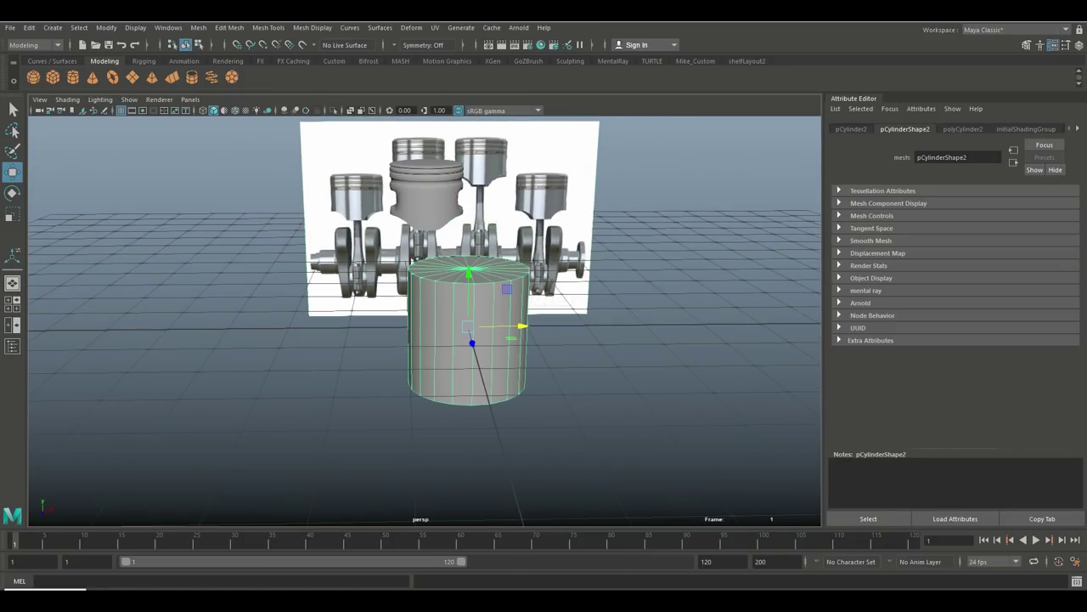
pyautogui.press('Delete')
# Step: Duplicate the finished piston and move the copy along X onto the other upper piston of the front reference image
pyautogui.click(425, 191)
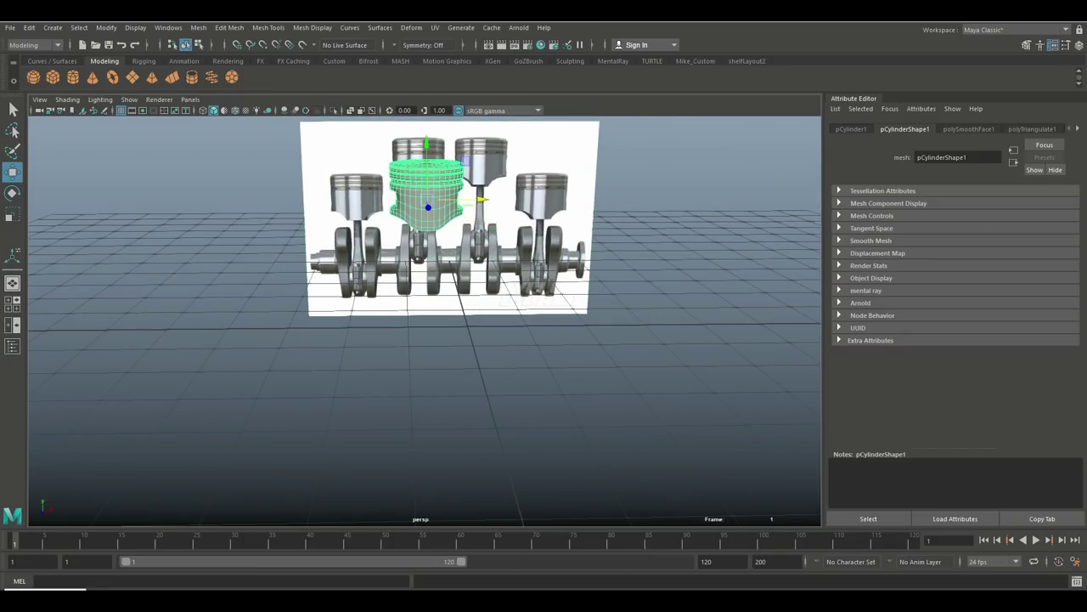
pyautogui.keyDown('alt'); pyautogui.moveTo(425, 255); pyautogui.dragTo(430, 323, button='middle'); pyautogui.keyUp('alt')
pyautogui.click(12, 301)
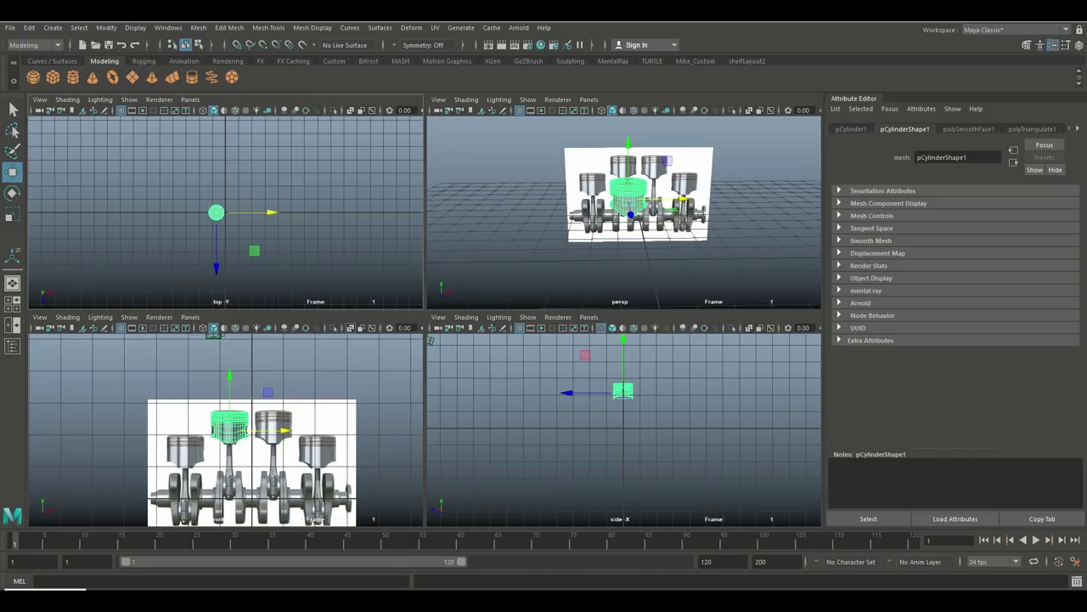
pyautogui.hotkey('ctrl', 'd')
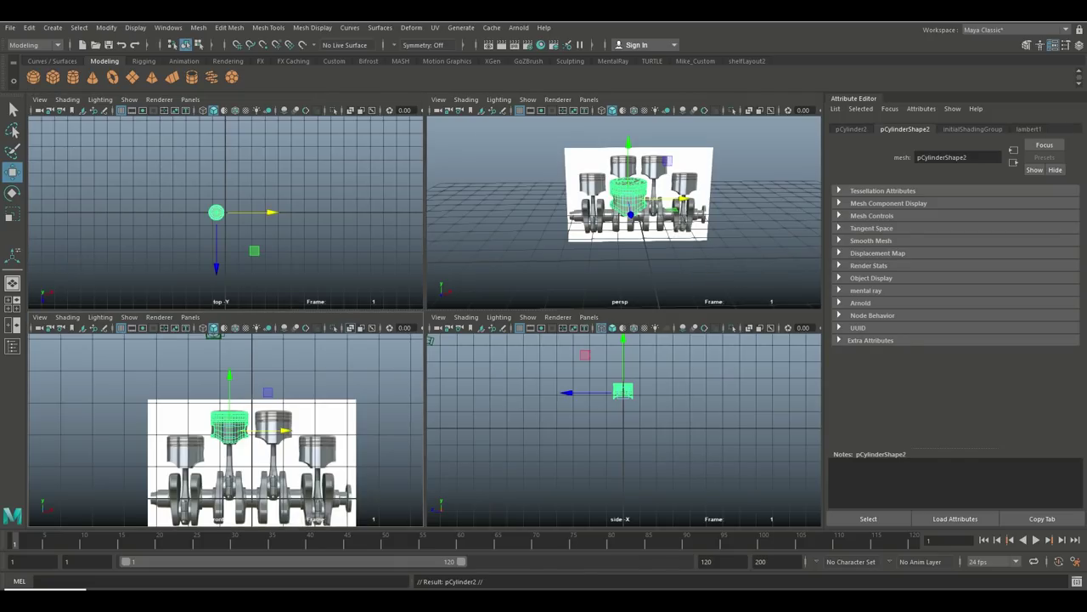
pyautogui.moveTo(272, 430); pyautogui.dragTo(316, 430)
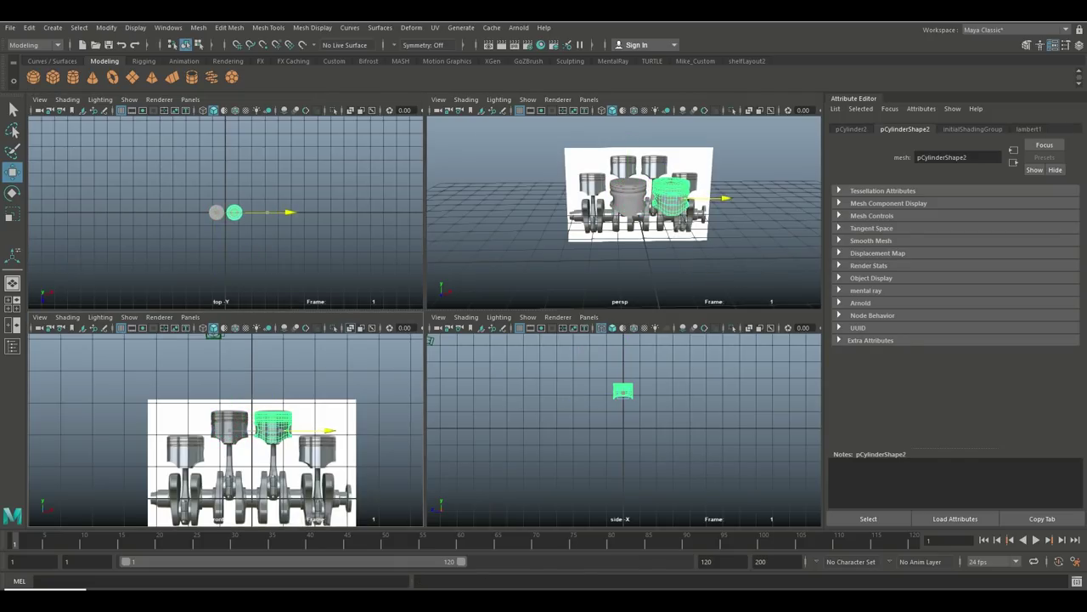
pyautogui.press('f')
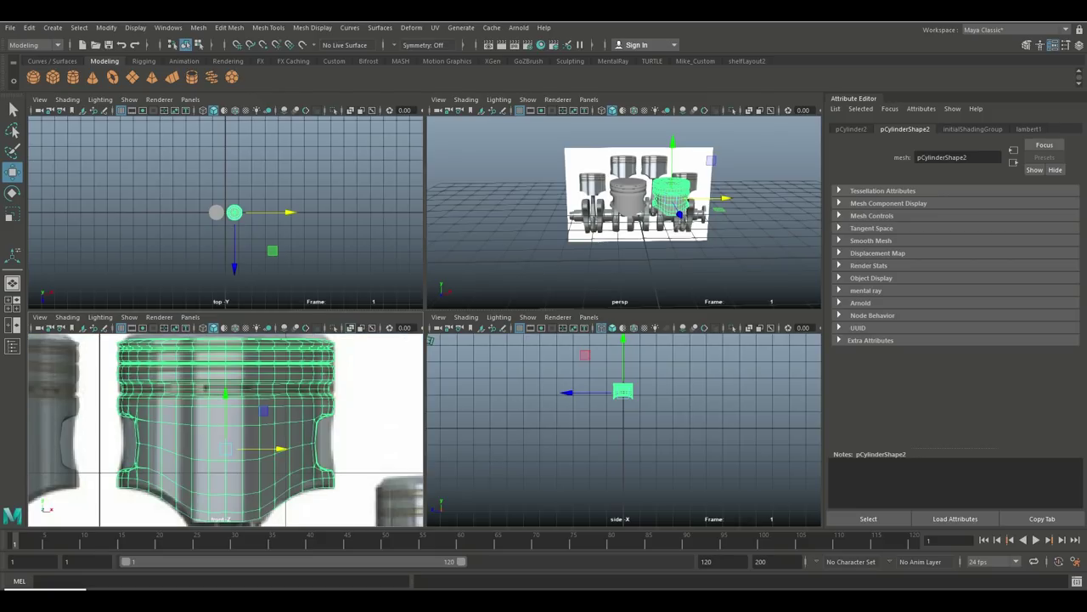
# Step: Duplicate the second piston and align the copy with the lower piston nearest the crankshaft's flanged end in the front reference
pyautogui.press('space')
pyautogui.scroll(-5, 425, 321)
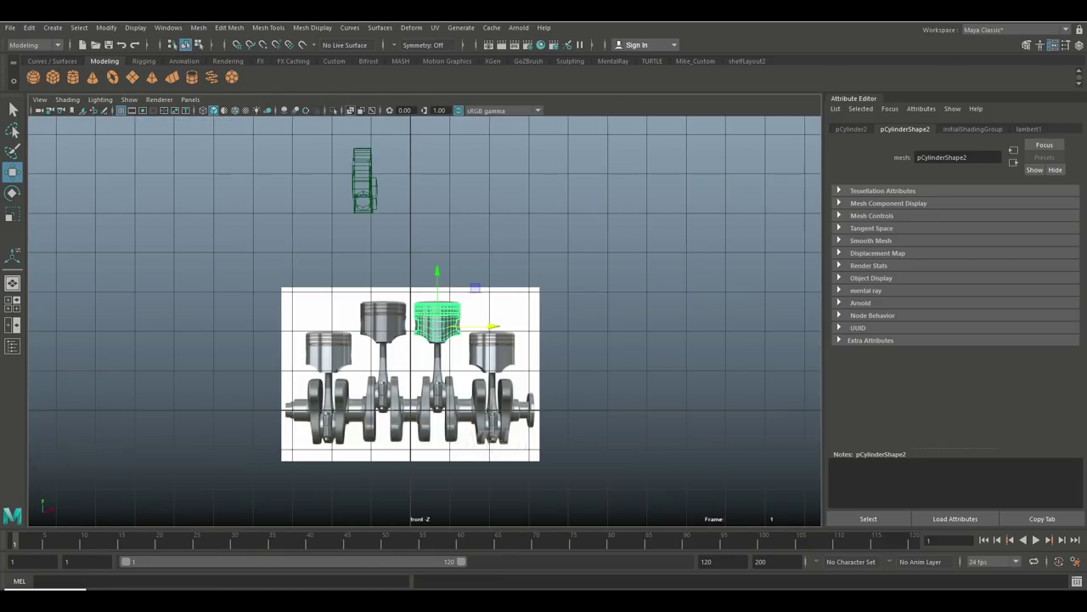
pyautogui.hotkey('ctrl', 'd')
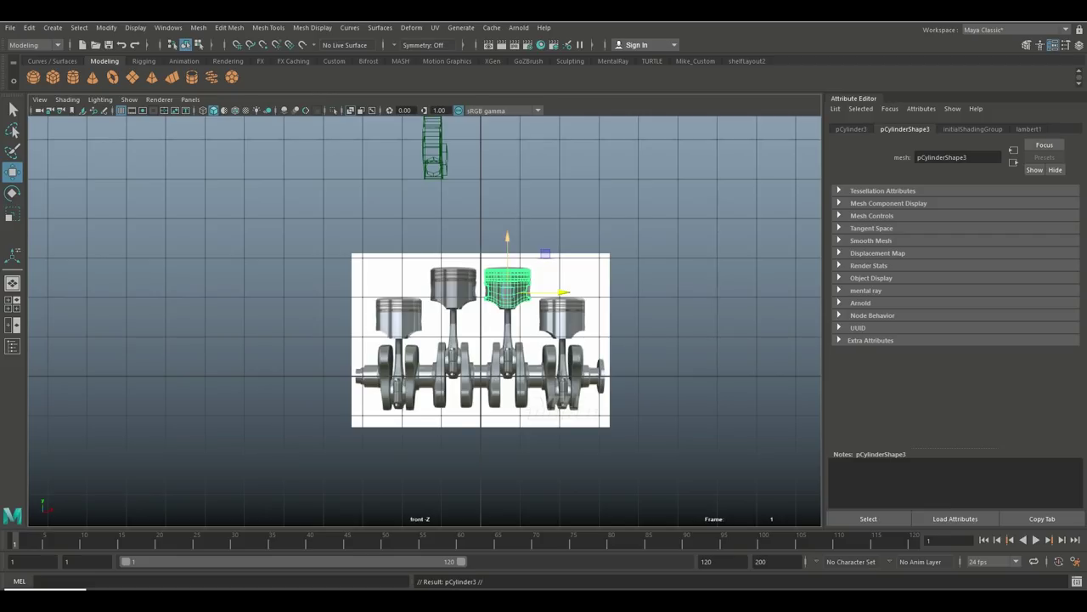
pyautogui.moveTo(507, 255); pyautogui.dragTo(508, 282)
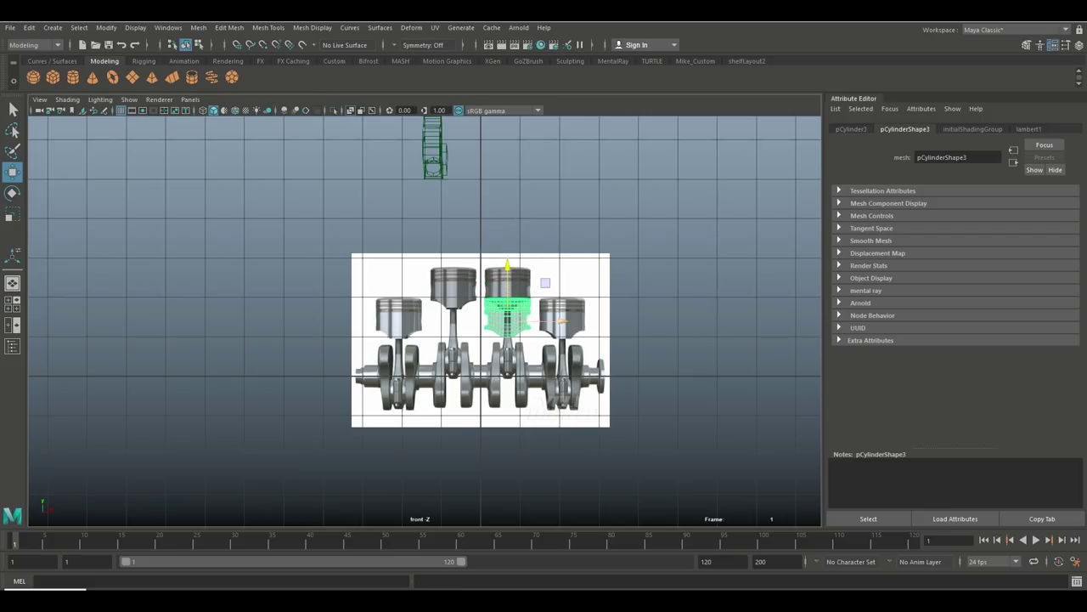
pyautogui.moveTo(552, 320); pyautogui.dragTo(608, 321)
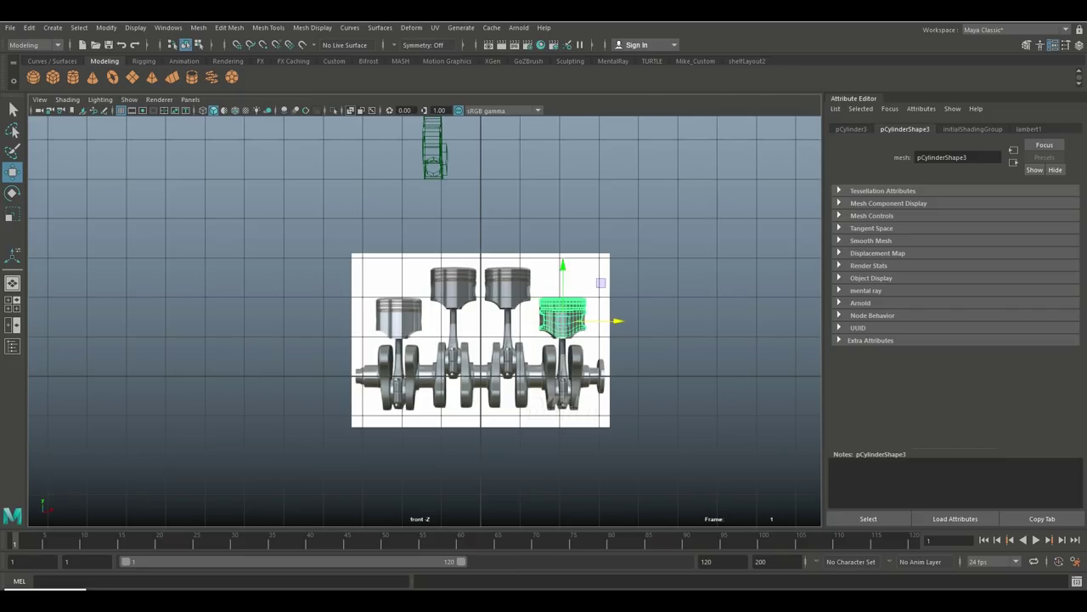
pyautogui.scroll(10, 620, 321)
pyautogui.scroll(-10, 621, 320)
pyautogui.scroll(6, 620, 321)
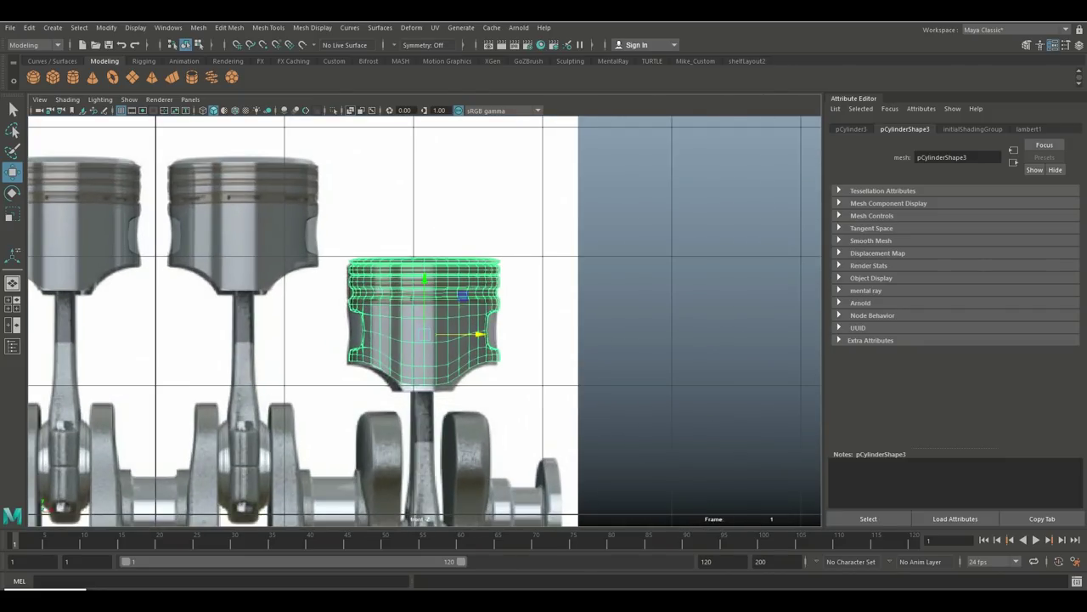
pyautogui.moveTo(479, 334); pyautogui.dragTo(480, 334)
pyautogui.moveTo(424, 280); pyautogui.dragTo(423, 280)
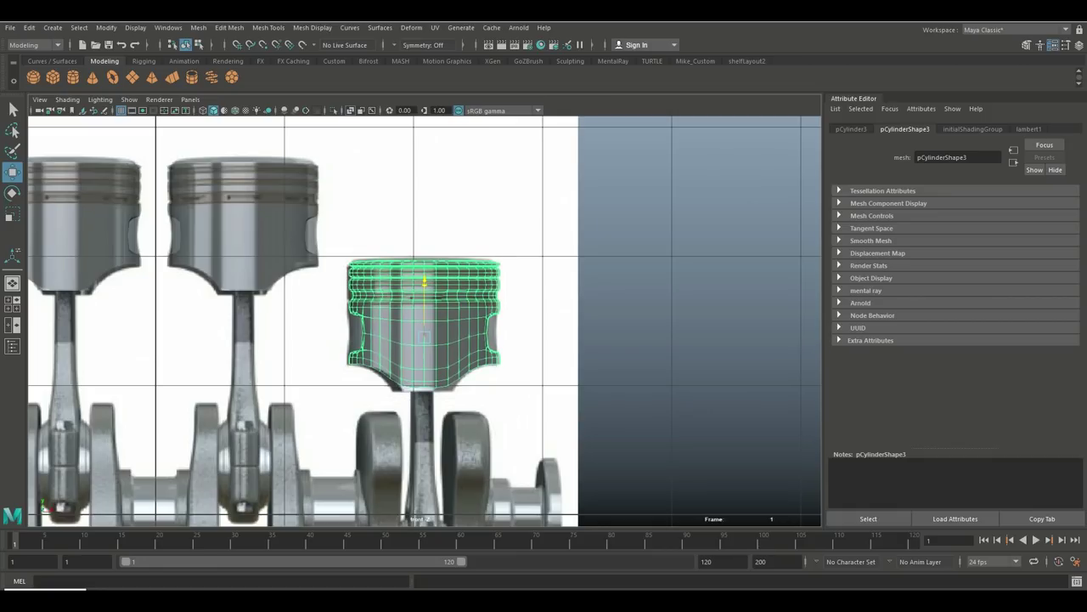
pyautogui.moveTo(481, 337); pyautogui.dragTo(477, 337)
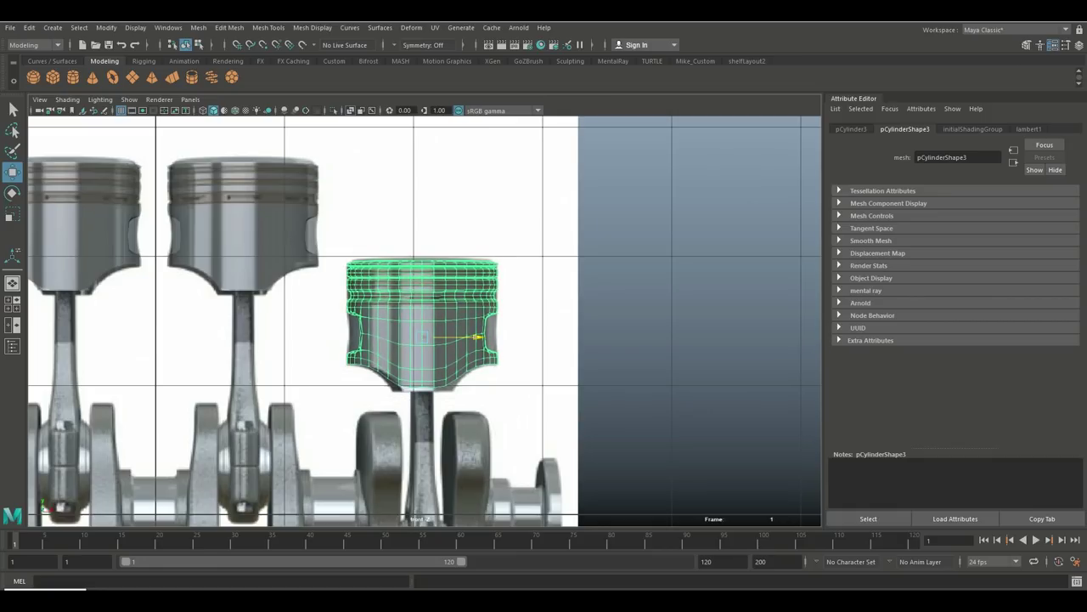
# Step: Duplicate the lower piston and move the copy along X onto the lower reference piston at the crankshaft's opposite end
pyautogui.hotkey('ctrl', 'd')
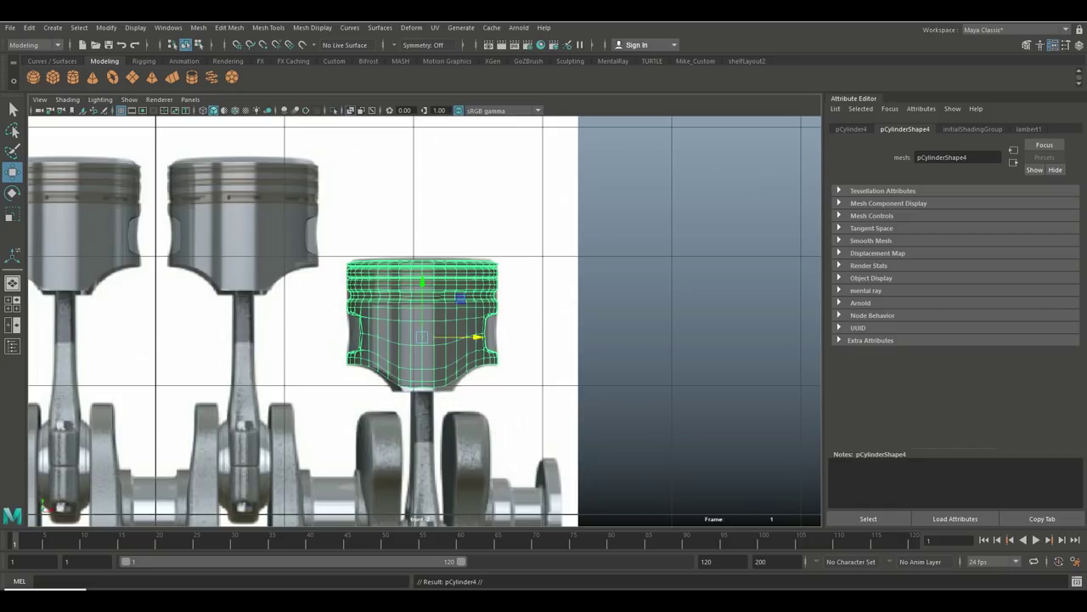
pyautogui.scroll(-5, 424, 321)
pyautogui.moveTo(458, 325); pyautogui.dragTo(322, 325)
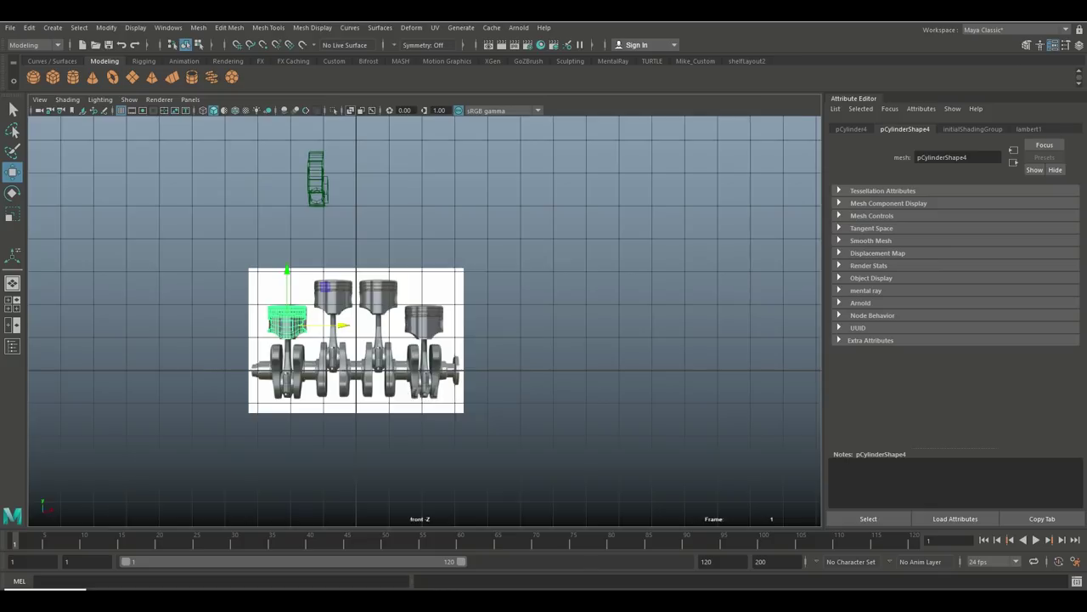
pyautogui.press('f')
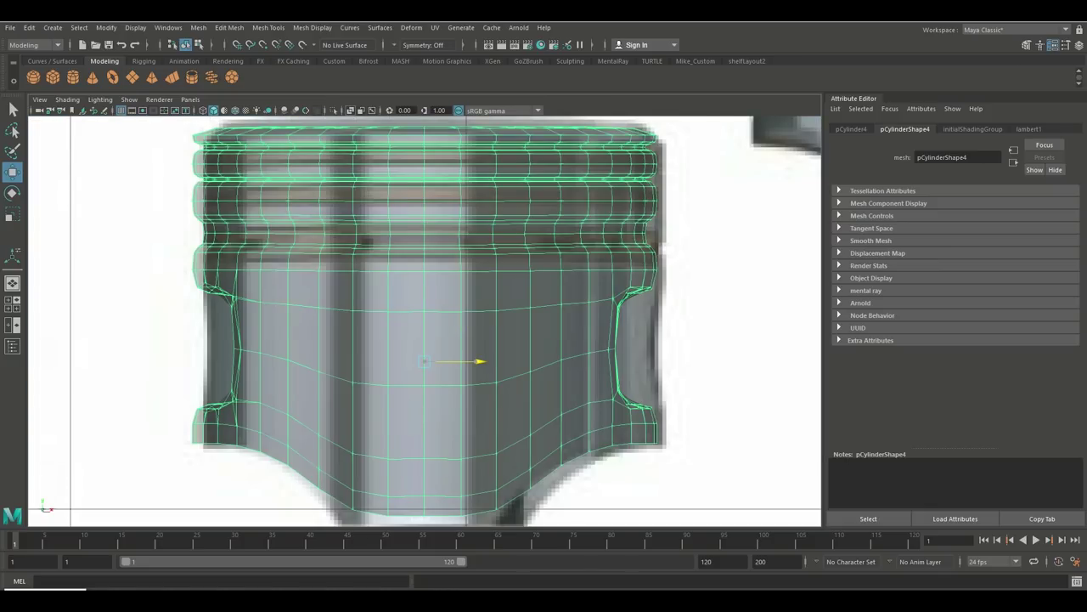
pyautogui.moveTo(472, 362); pyautogui.dragTo(477, 361)
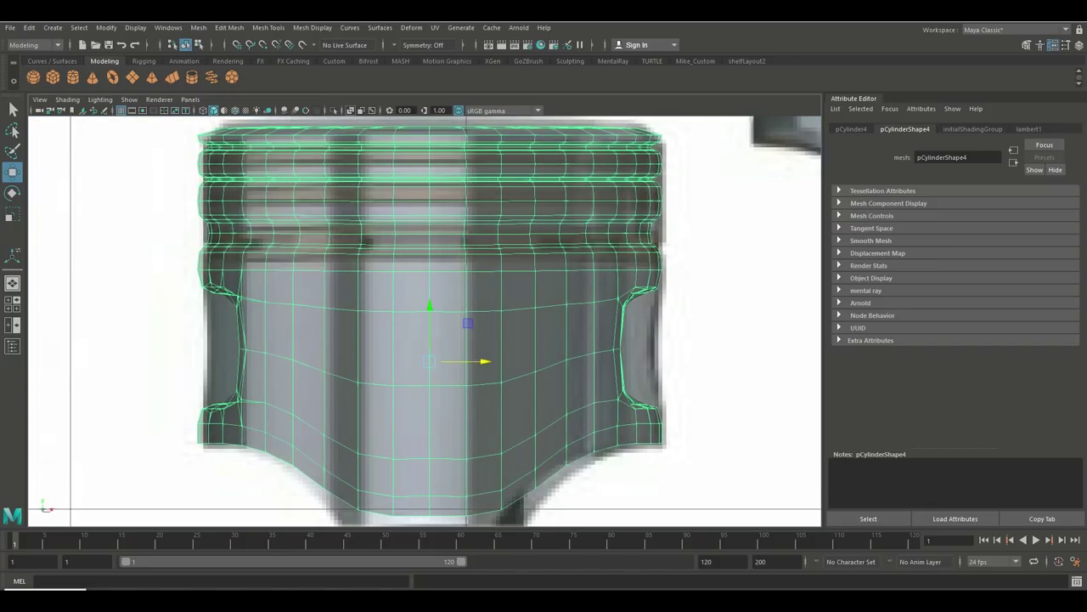
# Step: Unhide the crankshaft geometry in the perspective view and inspect it together with the four pistons
pyautogui.press('space')
pyautogui.press('space')
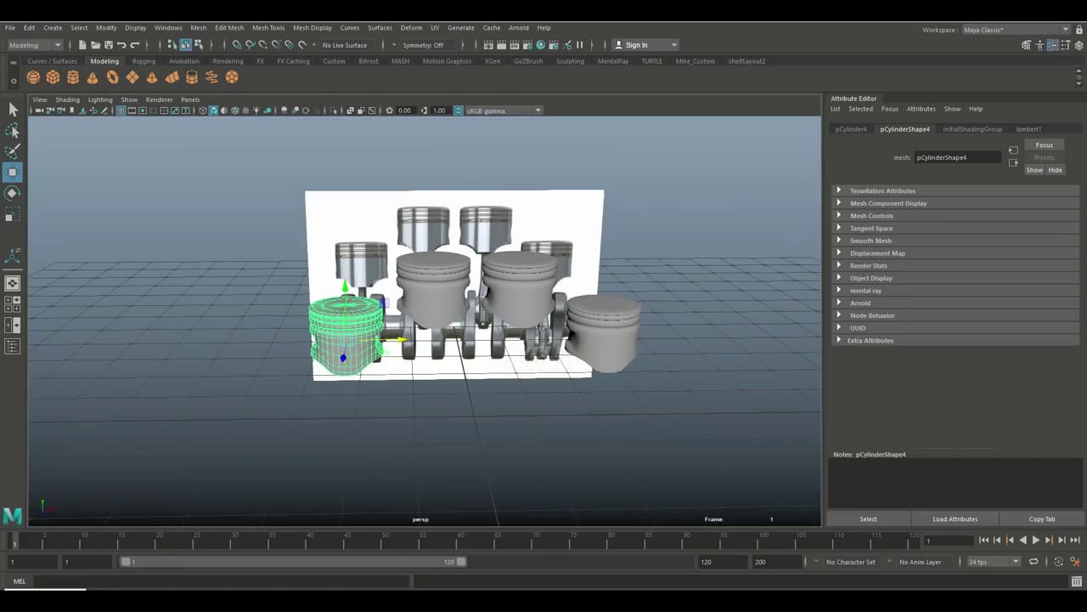
pyautogui.click(198, 28)
pyautogui.moveTo(136, 27)
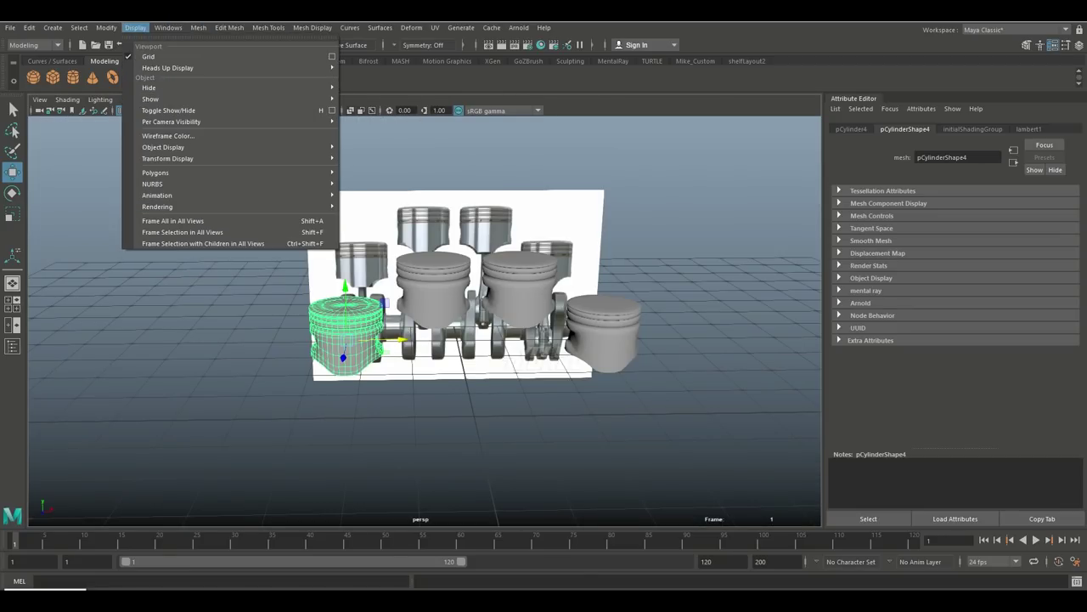
pyautogui.moveTo(170, 88)
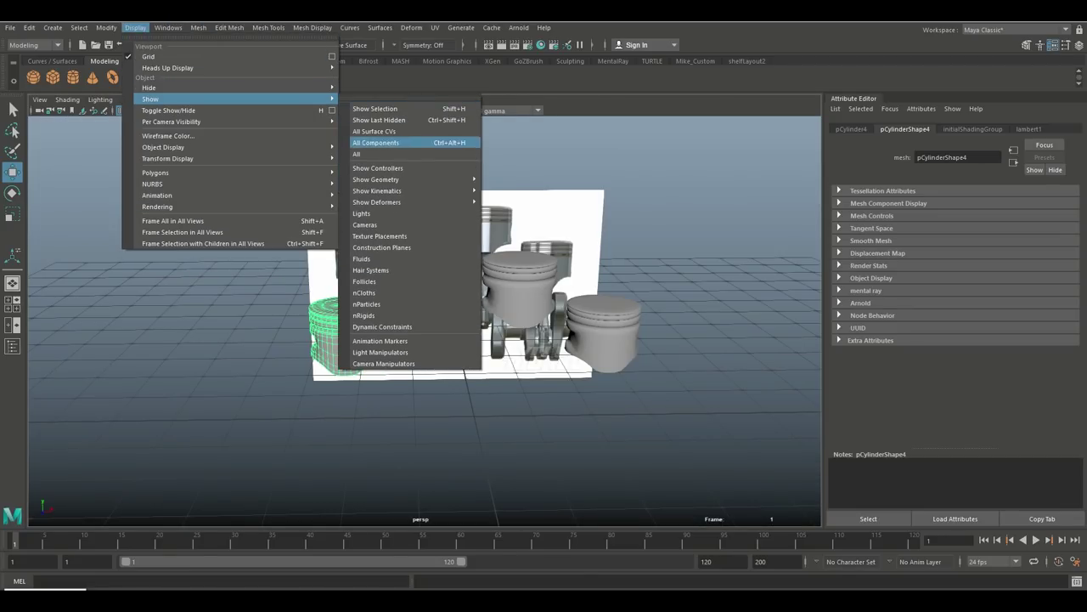
pyautogui.click(374, 142)
pyautogui.keyDown('alt'); pyautogui.moveTo(425, 340); pyautogui.dragTo(529, 328); pyautogui.keyUp('alt')
pyautogui.scroll(6, 425, 319)
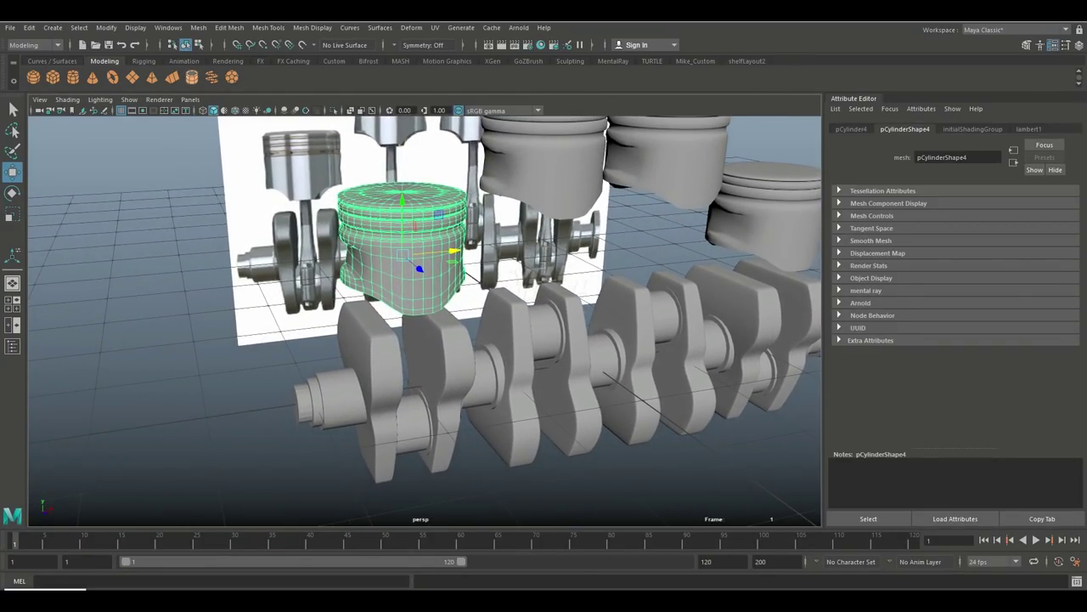
# Step: Create a polygon pipe and move it along Z well clear in front of the crankshaft
pyautogui.hotkey('ctrl', 'z')
pyautogui.scroll(-5, 425, 319)
pyautogui.keyDown('alt'); pyautogui.moveTo(529, 328); pyautogui.dragTo(510, 329); pyautogui.keyUp('alt')
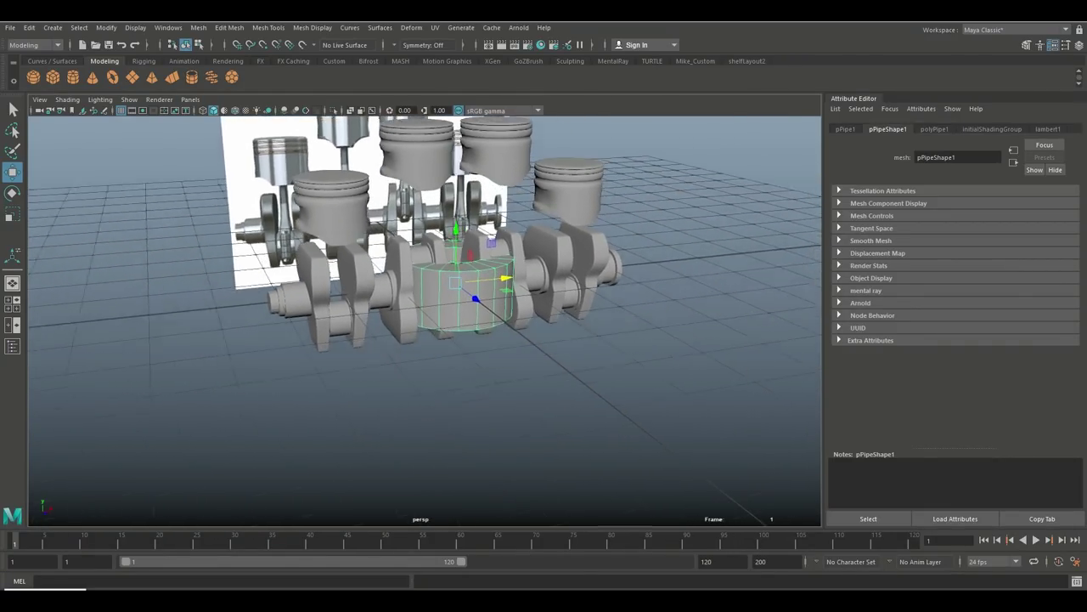
pyautogui.moveTo(490, 262); pyautogui.dragTo(624, 455)
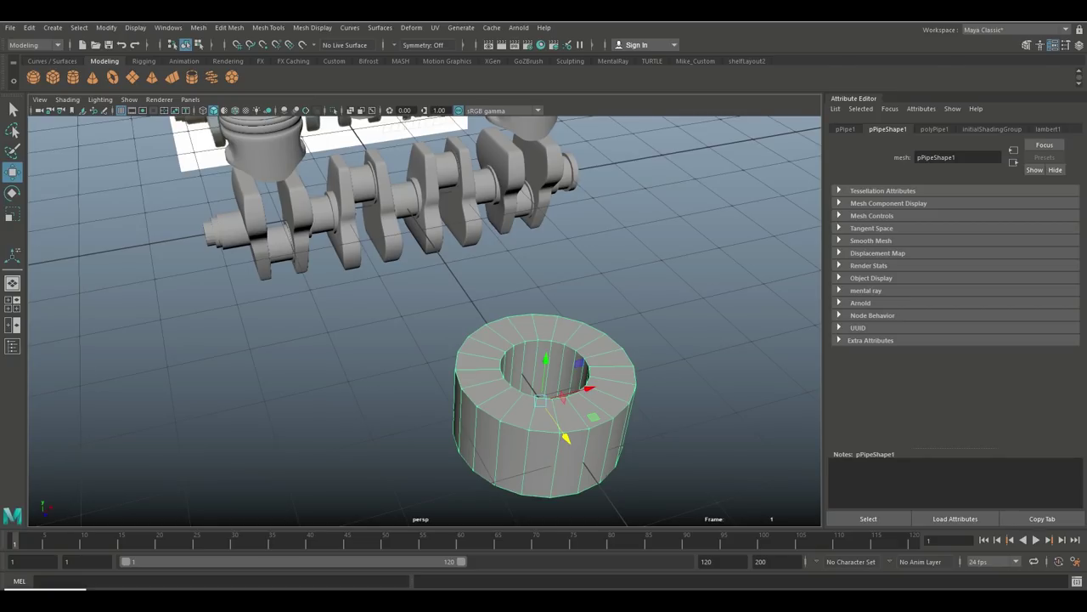
# Step: Set the pipe's Subdivisions Axis to 8 and switch to the full top view
pyautogui.click(845, 128)
pyautogui.click(934, 128)
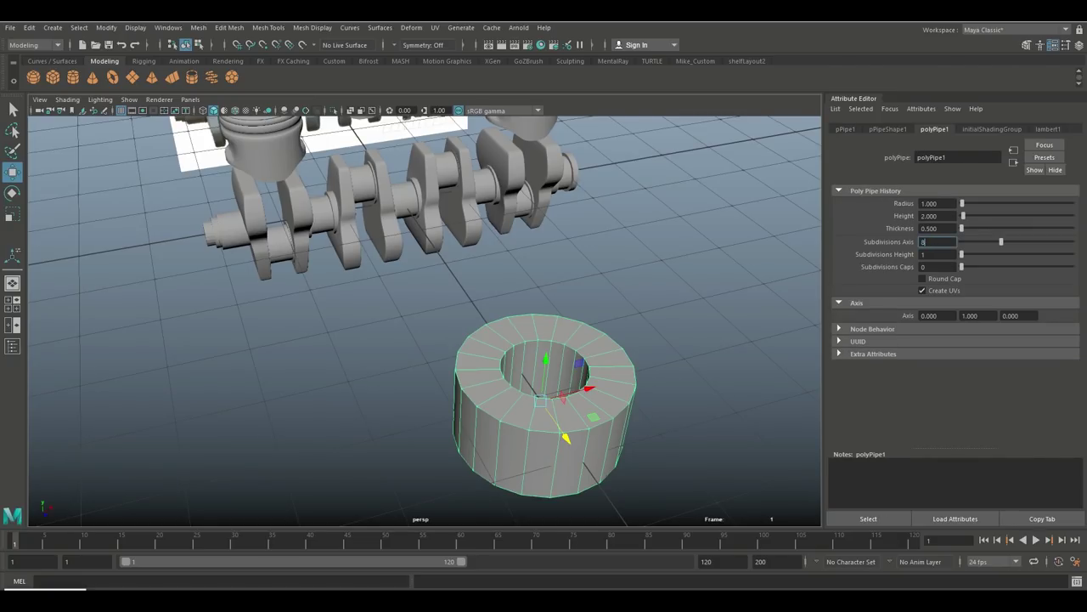
pyautogui.write('8')
pyautogui.press('Return')
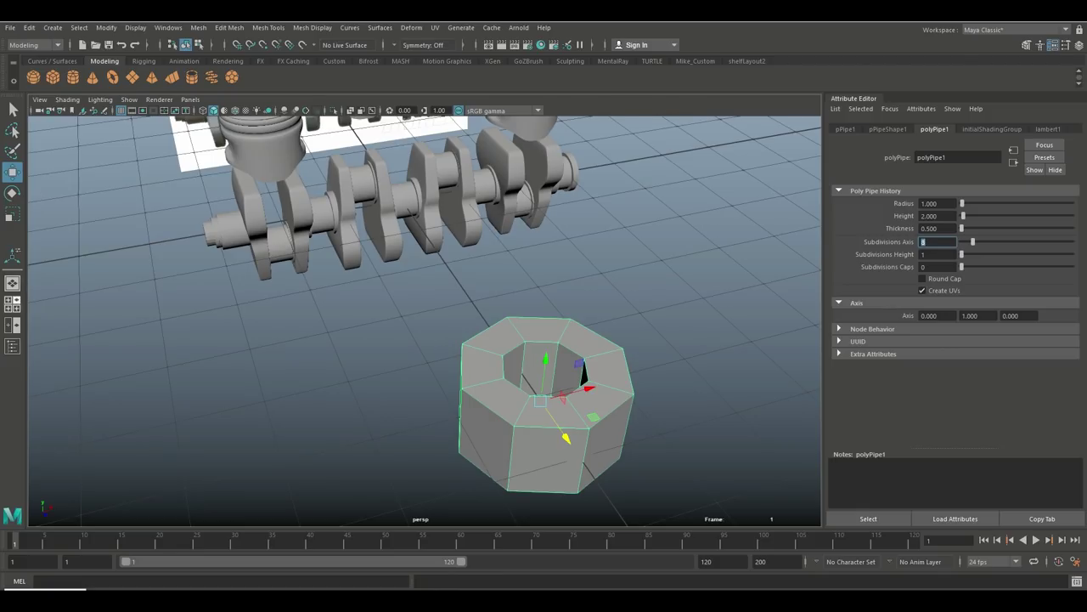
pyautogui.click(12, 303)
pyautogui.press('space')
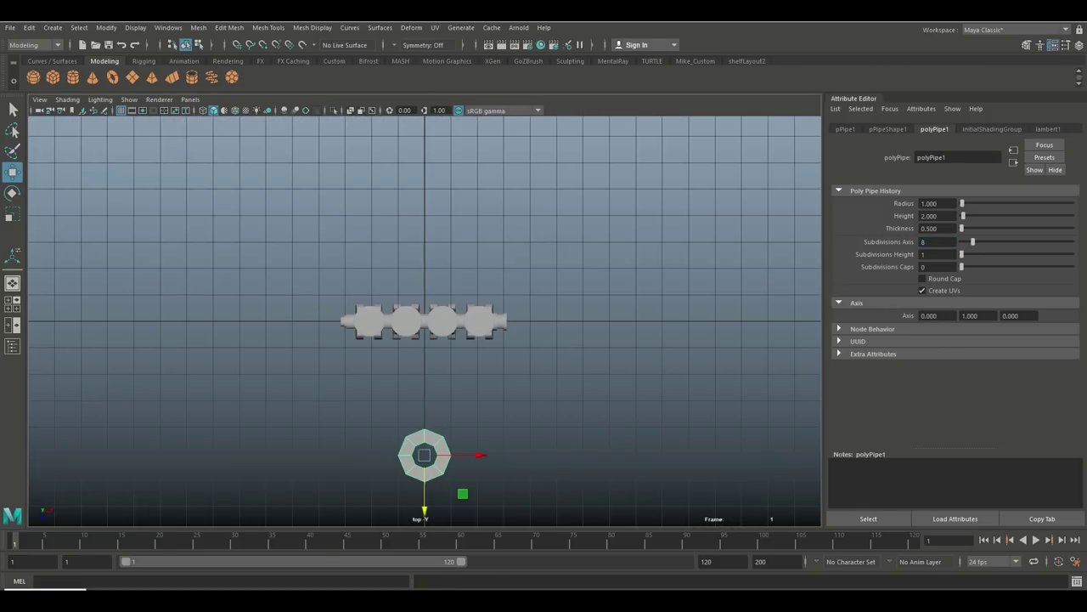
# Step: Duplicate the pipe and move the copy along Z, farther from the crankshaft than the original
pyautogui.press('f')
pyautogui.scroll(-5, 424, 320)
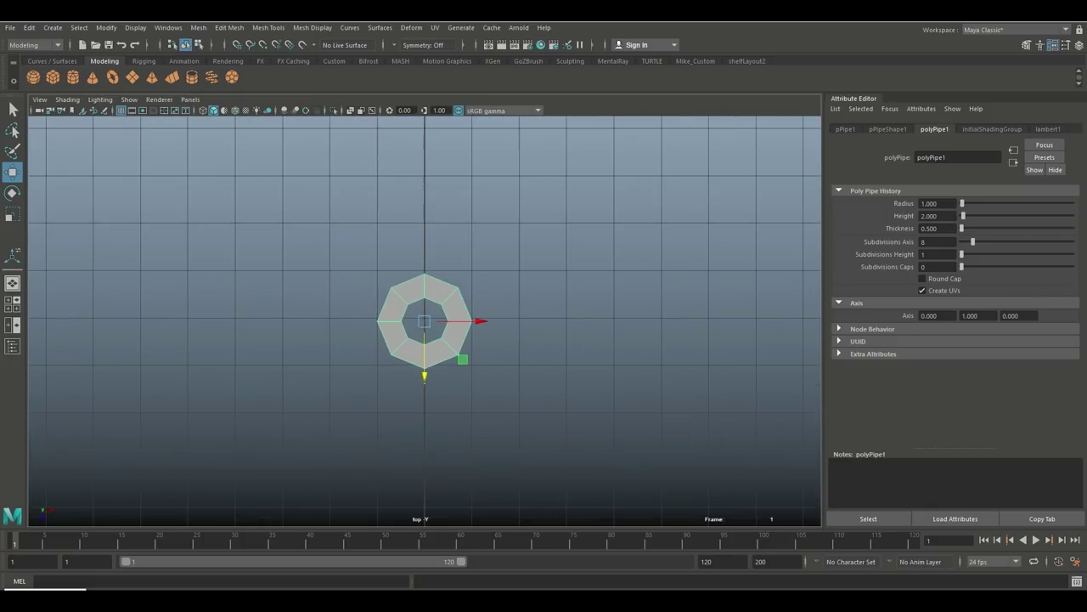
pyautogui.keyDown('alt'); pyautogui.moveTo(424, 320); pyautogui.dragTo(429, 192, button='middle'); pyautogui.keyUp('alt')
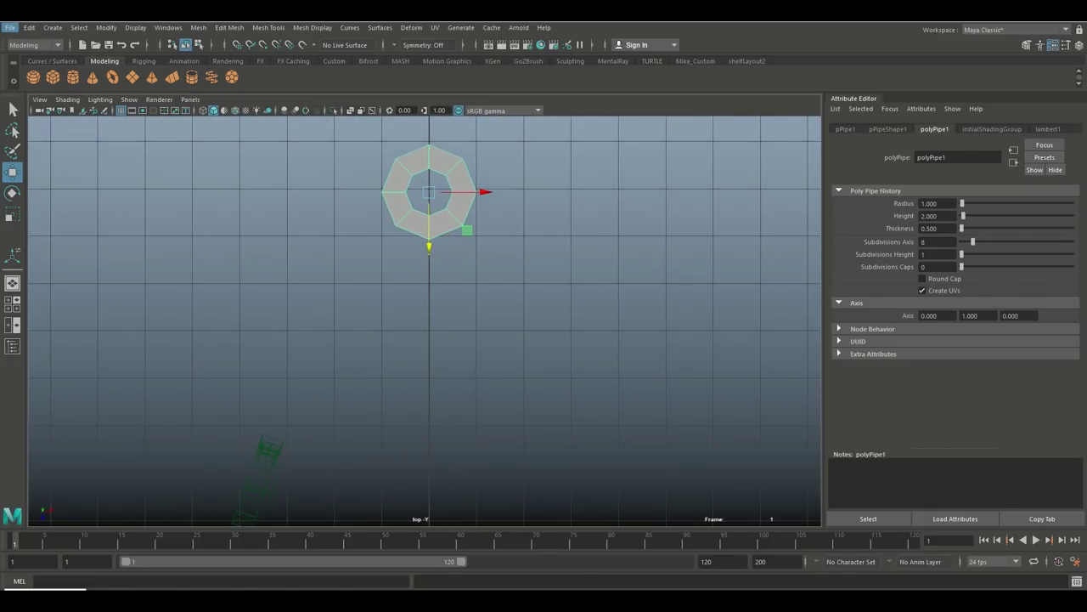
pyautogui.hotkey('ctrl', 'd')
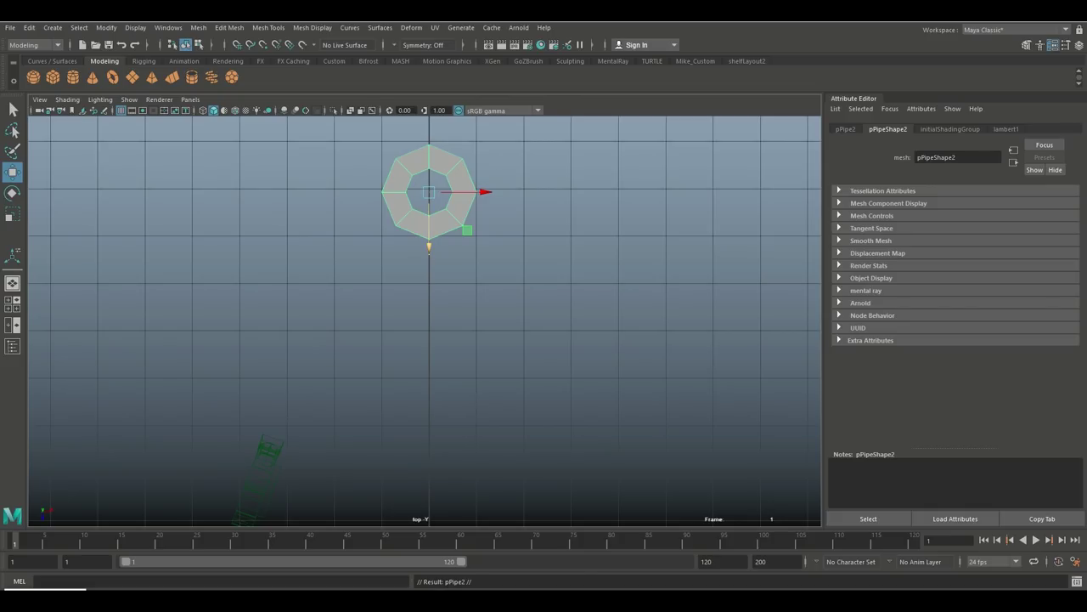
pyautogui.moveTo(429, 246); pyautogui.dragTo(429, 468)
# Step: Scale the duplicated pipe up uniformly to about three times its size and keep it centred on the Z axis
pyautogui.scroll(-2, 414, 317)
pyautogui.keyDown('alt'); pyautogui.moveTo(413, 317); pyautogui.dragTo(423, 217, button='middle'); pyautogui.keyUp('alt')
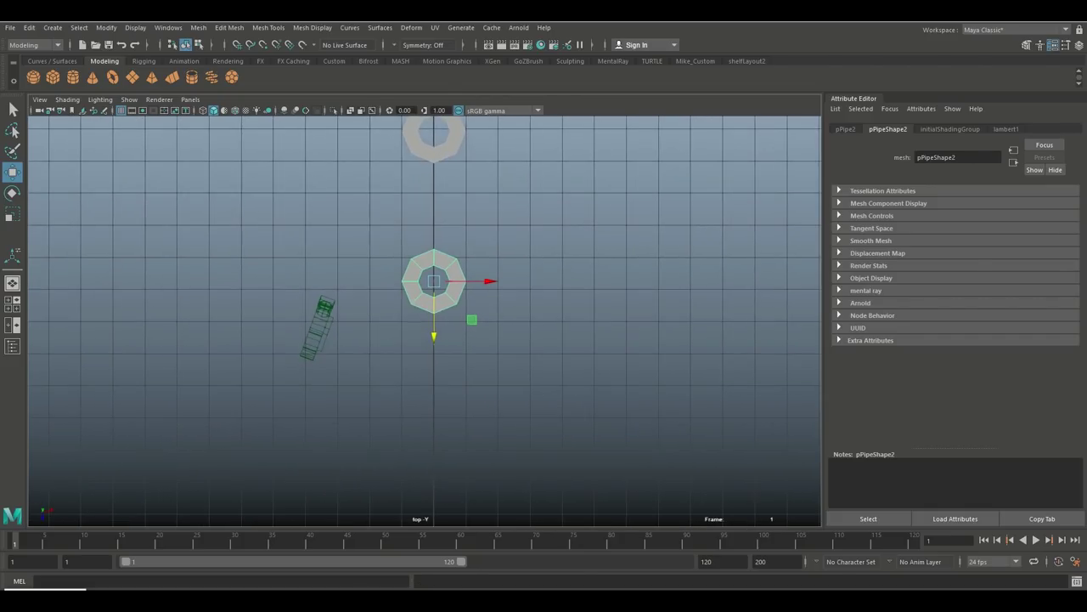
pyautogui.moveTo(434, 315); pyautogui.dragTo(501, 353)
pyautogui.press('r')
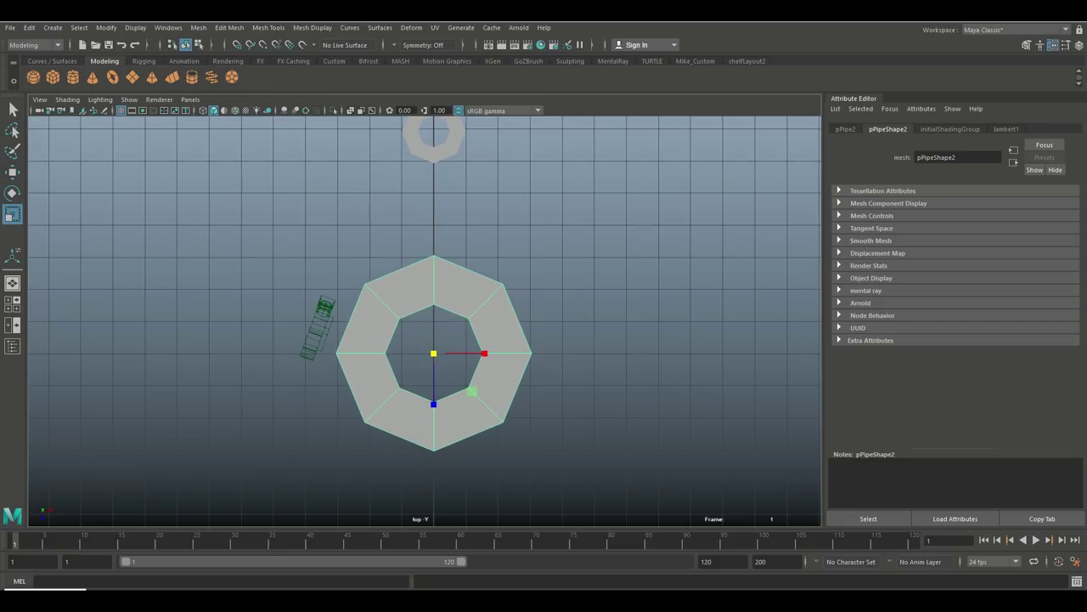
# Step: In the side view, flatten the large pipe along Y to about a quarter of its height and slightly reduce the small pipe's height
pyautogui.press('space')
pyautogui.press('space')
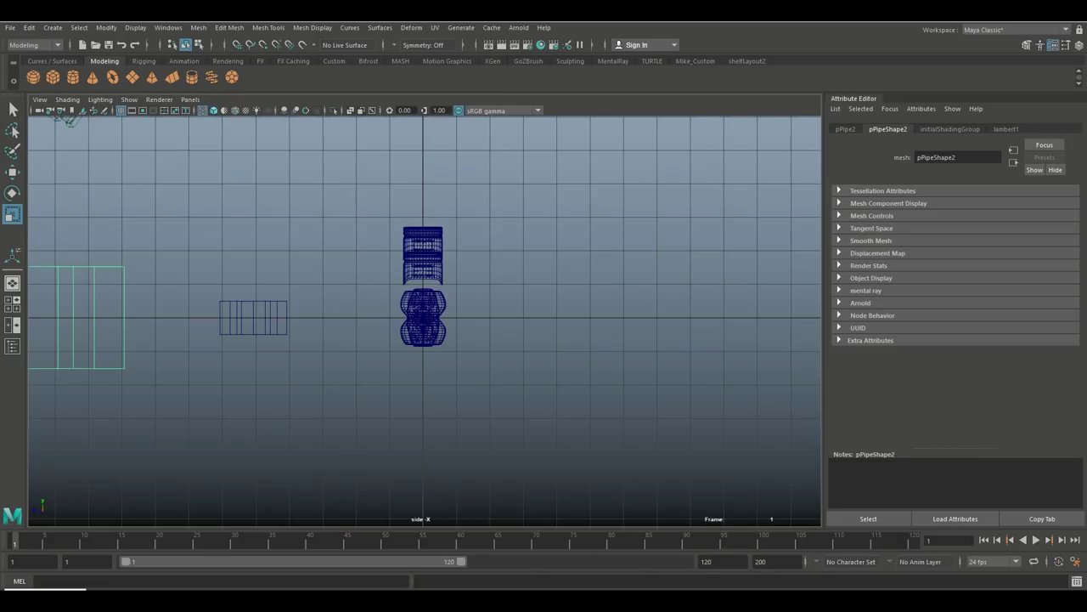
pyautogui.press('f')
pyautogui.scroll(-5, 424, 321)
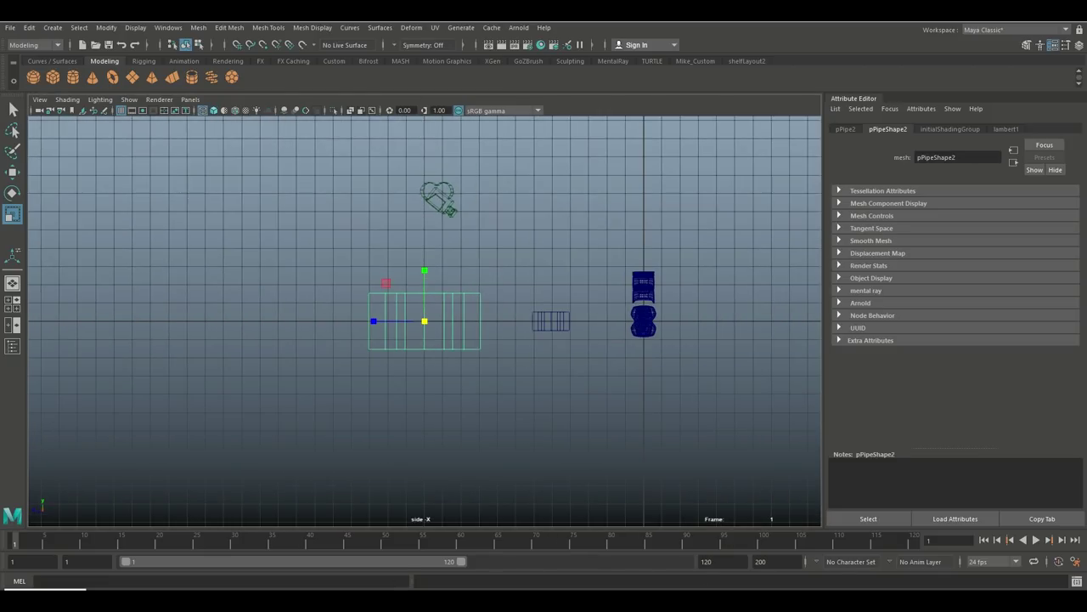
pyautogui.moveTo(425, 270); pyautogui.dragTo(425, 308)
pyautogui.click(550, 321)
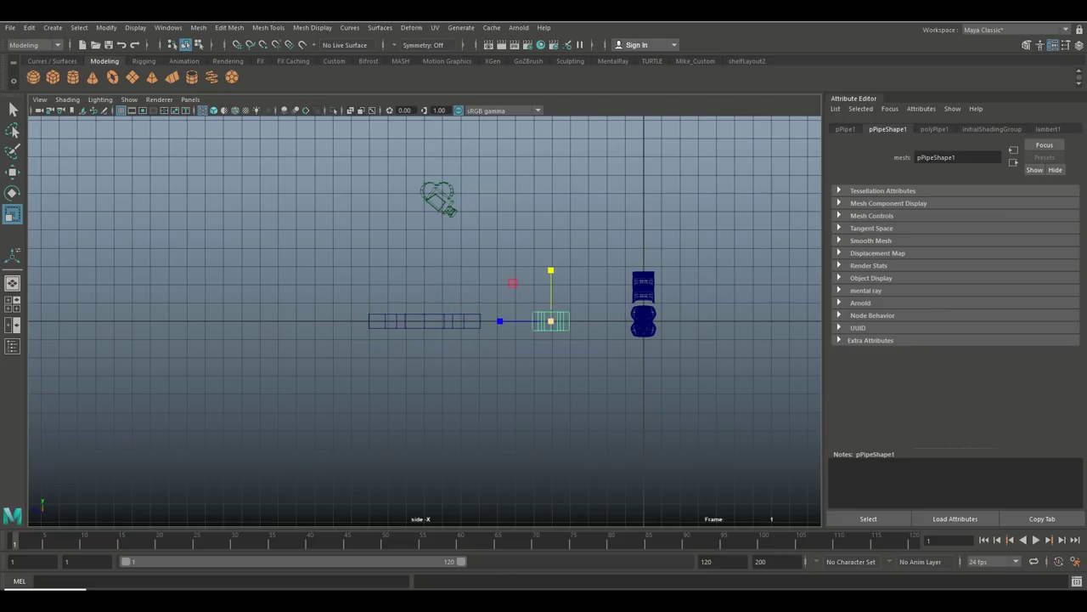
pyautogui.moveTo(551, 270); pyautogui.dragTo(550, 278)
# Step: In the perspective view, select both pipes and combine them into one mesh
pyautogui.press('space')
pyautogui.press('space')
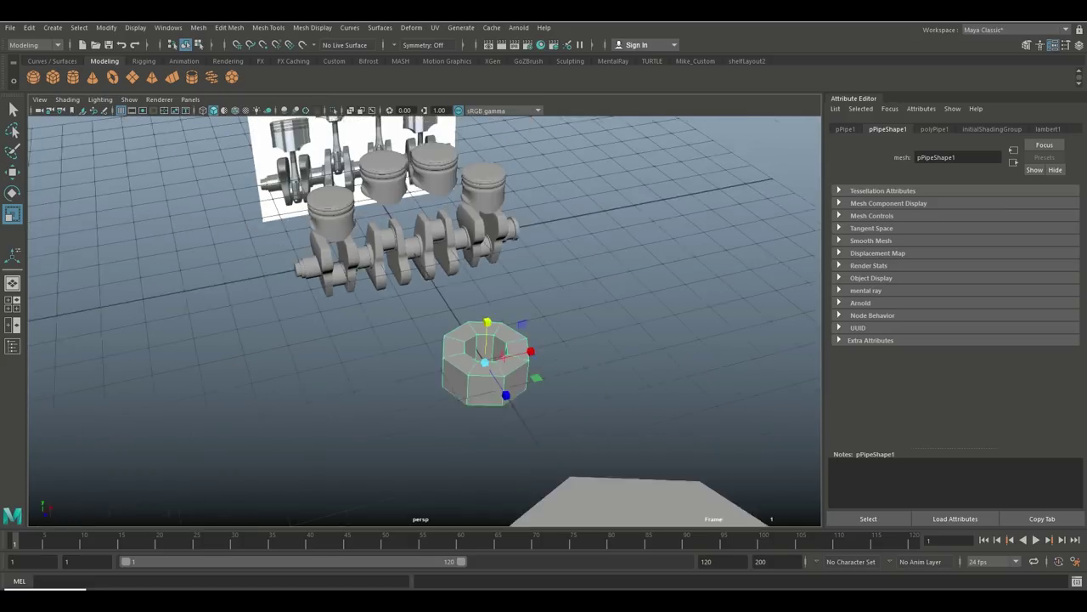
pyautogui.scroll(5, 425, 314)
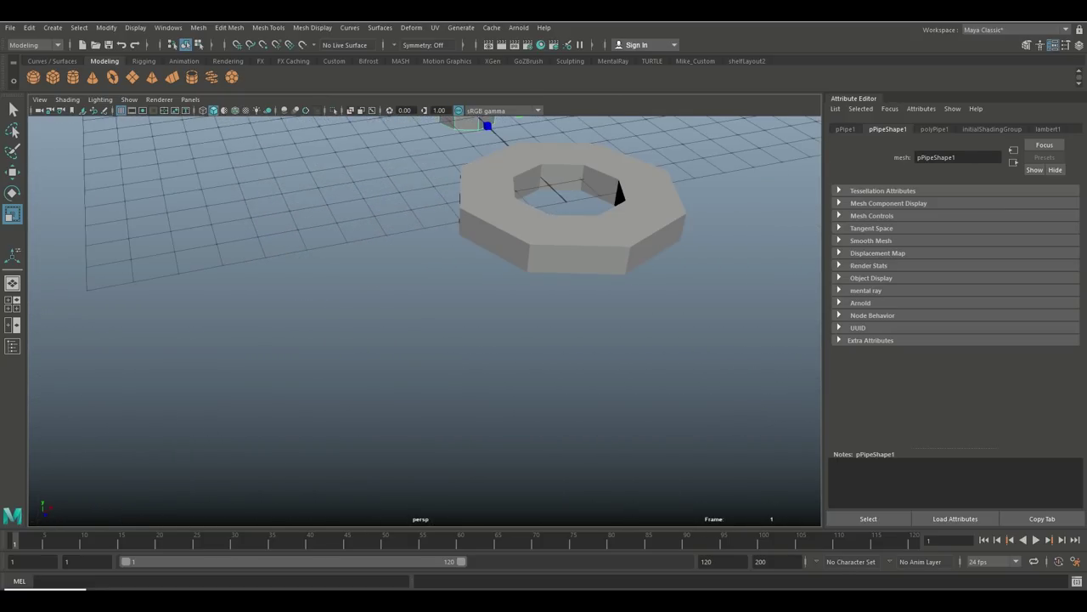
pyautogui.keyDown('alt'); pyautogui.moveTo(425, 315); pyautogui.dragTo(418, 319); pyautogui.keyUp('alt')
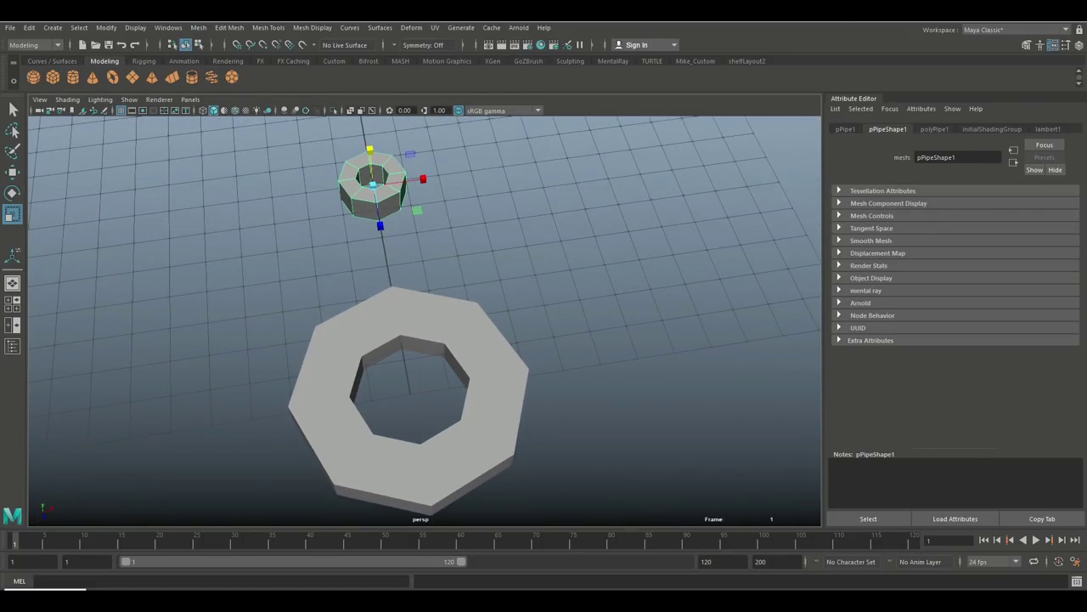
pyautogui.click(399, 314)
pyautogui.click(198, 28)
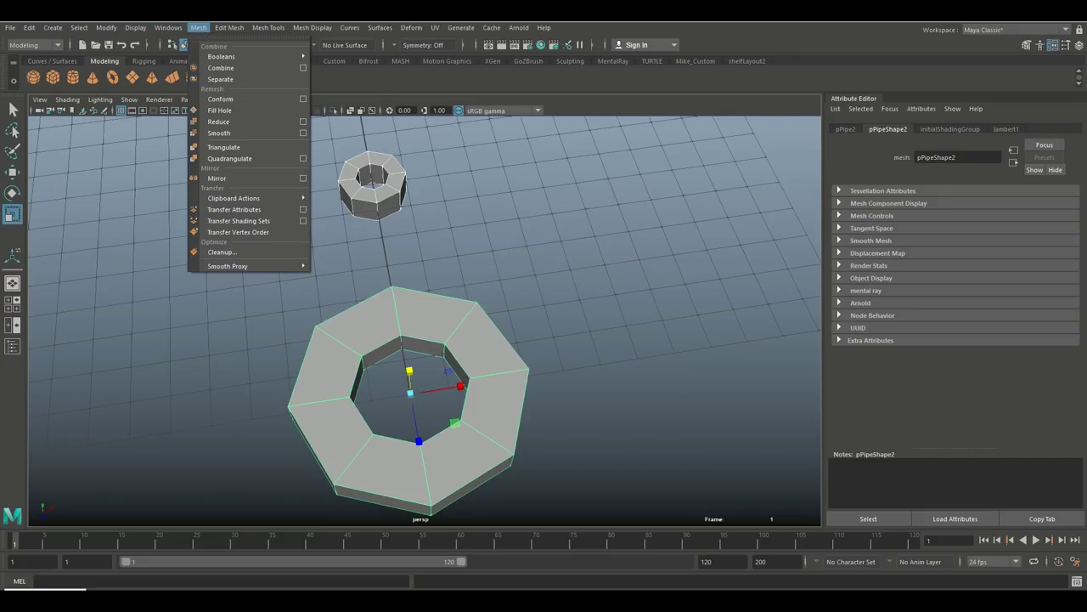
pyautogui.click(222, 67)
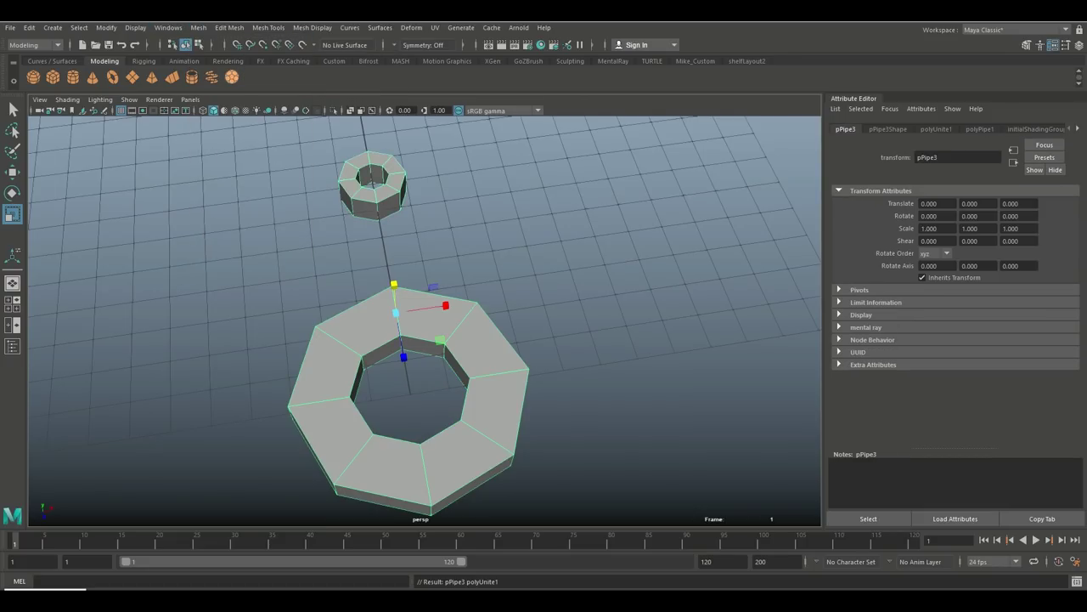
# Step: Delete the two outer side faces of the small pipe that face the large pipe
pyautogui.moveTo(369, 206); pyautogui.dragTo(373, 239, button='right')
pyautogui.click(357, 202)
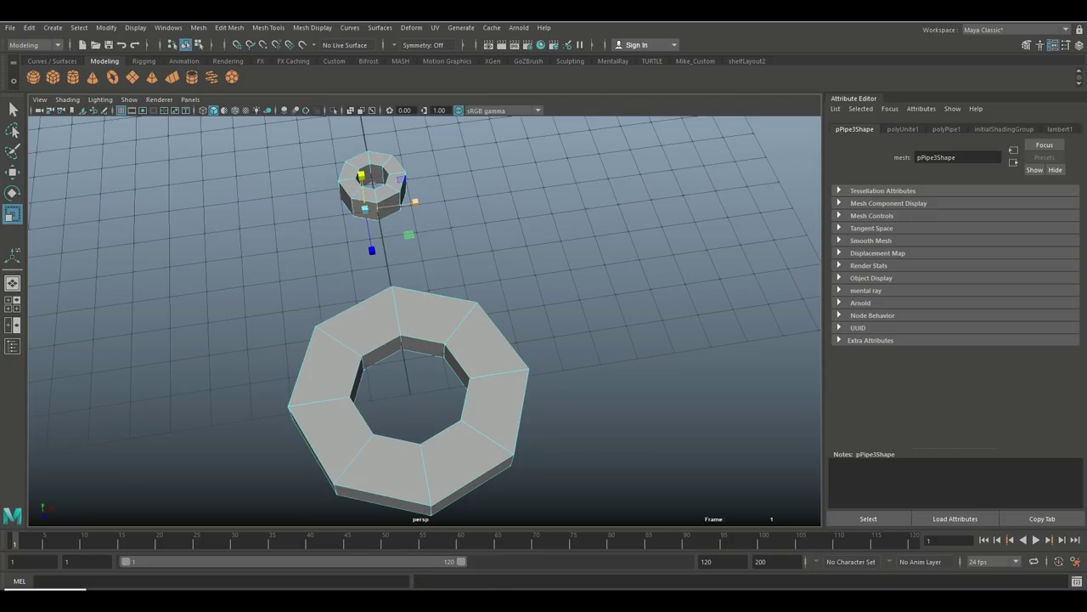
pyautogui.press('f')
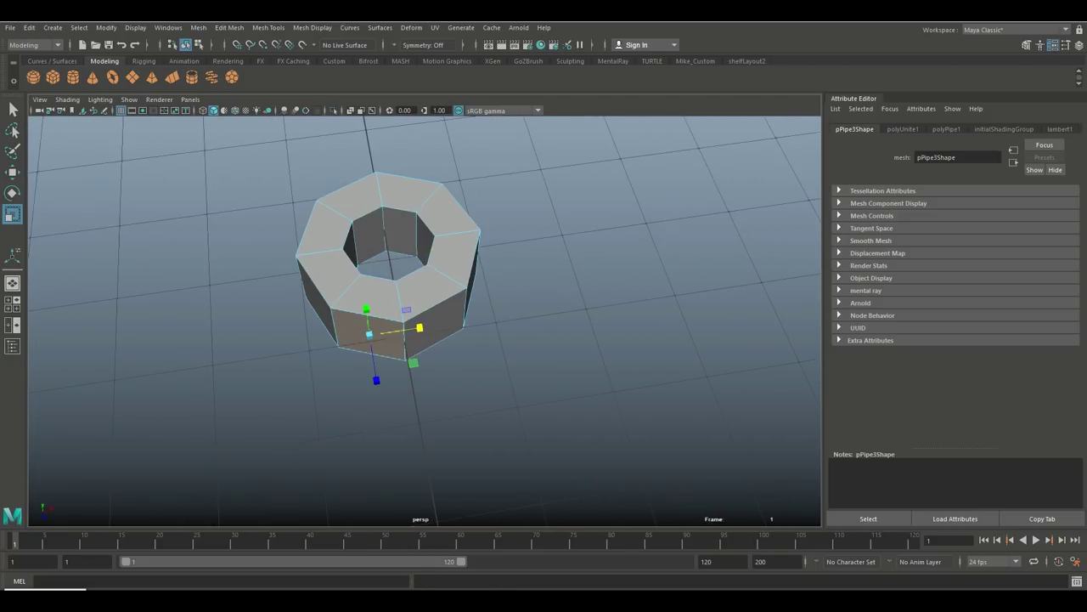
pyautogui.click(645, 425)
# Step: Delete the two outer side faces of the large pipe that face the small pipe, and return the combined mesh to object mode
pyautogui.keyDown('alt'); pyautogui.moveTo(510, 382); pyautogui.dragTo(527, 339); pyautogui.keyUp('alt')
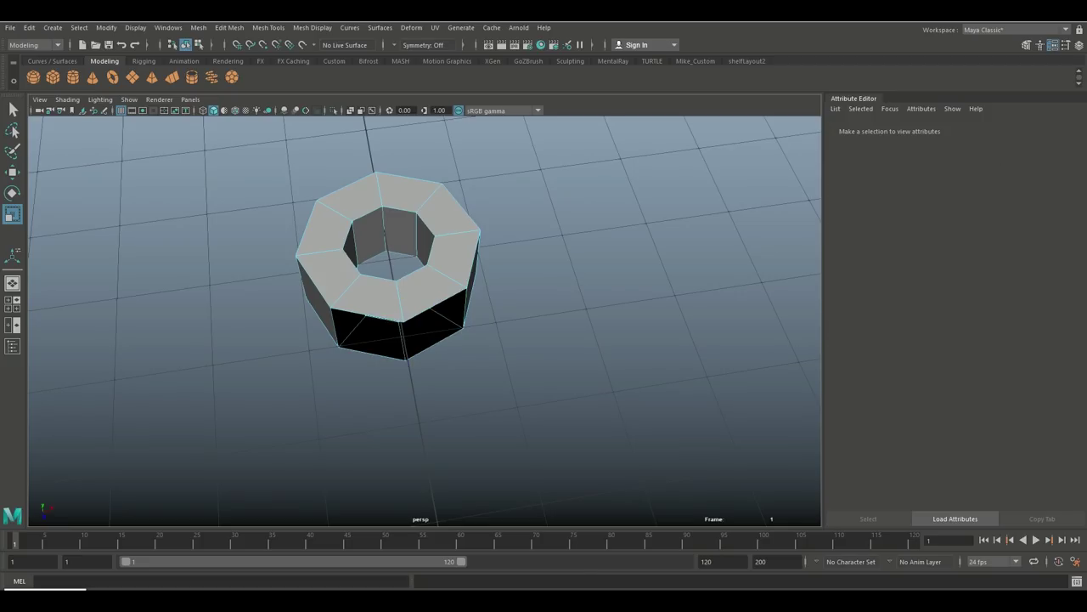
pyautogui.scroll(-10, 425, 323)
pyautogui.keyDown('alt'); pyautogui.moveTo(396, 437); pyautogui.dragTo(573, 331); pyautogui.keyUp('alt')
pyautogui.click(573, 331)
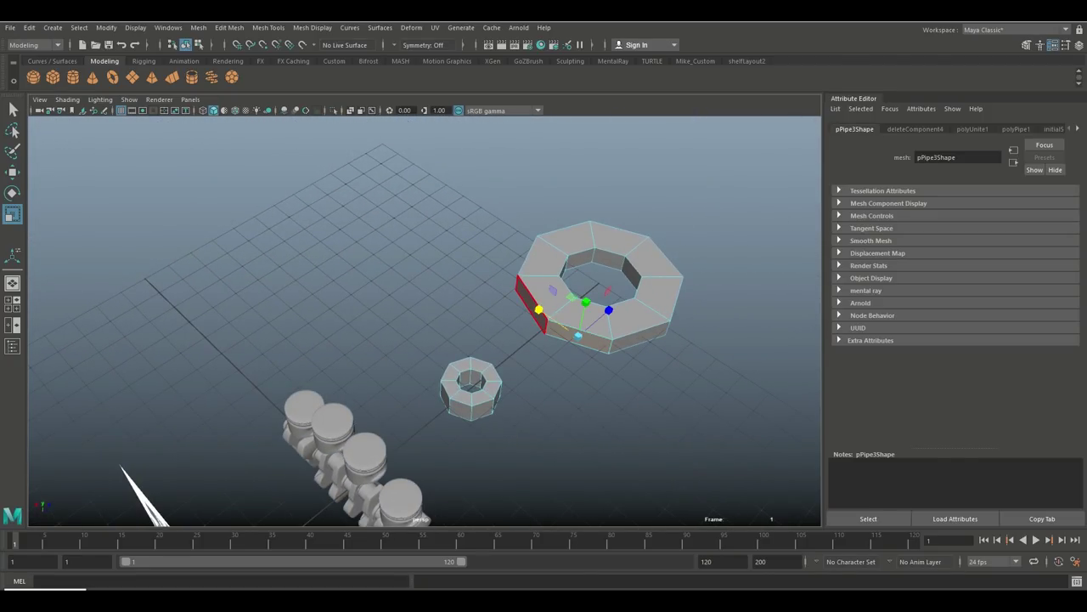
pyautogui.click(531, 301)
pyautogui.click(697, 400)
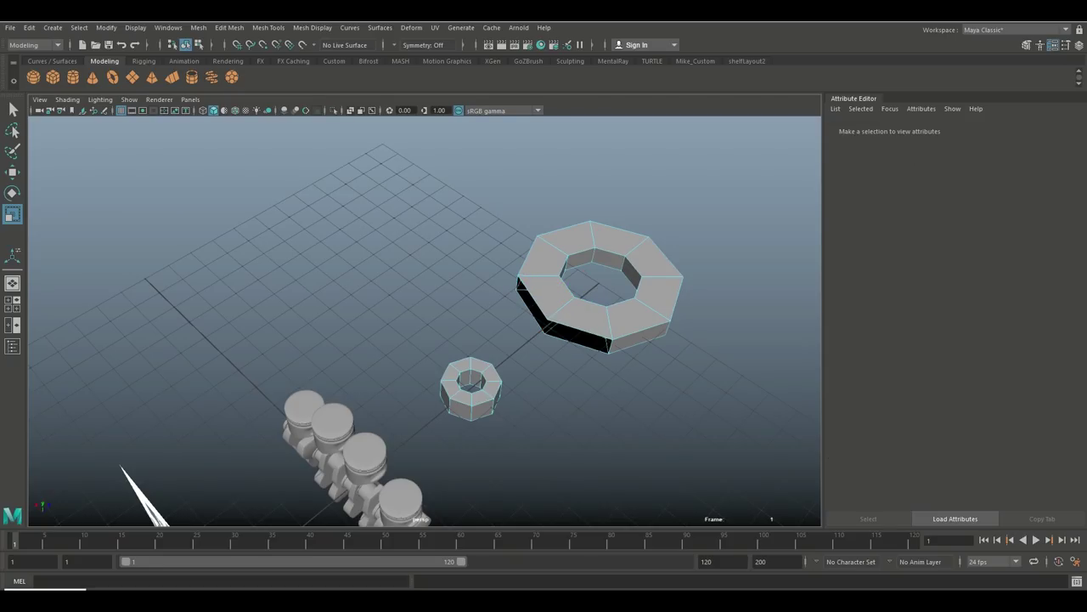
pyautogui.keyDown('alt'); pyautogui.moveTo(645, 382); pyautogui.dragTo(510, 246); pyautogui.keyUp('alt')
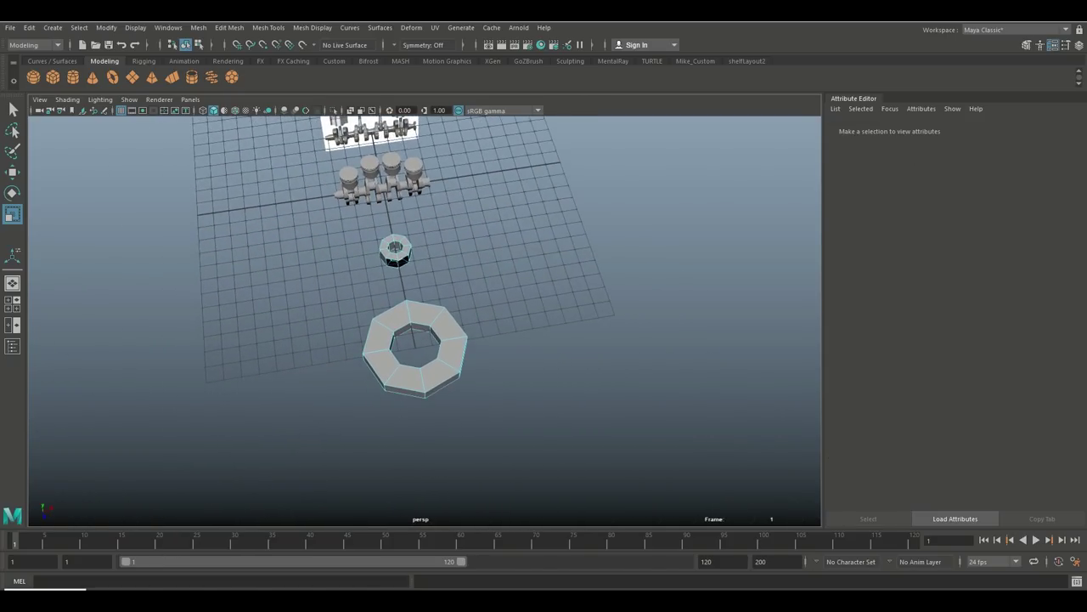
pyautogui.moveTo(427, 280); pyautogui.dragTo(487, 255, button='right')
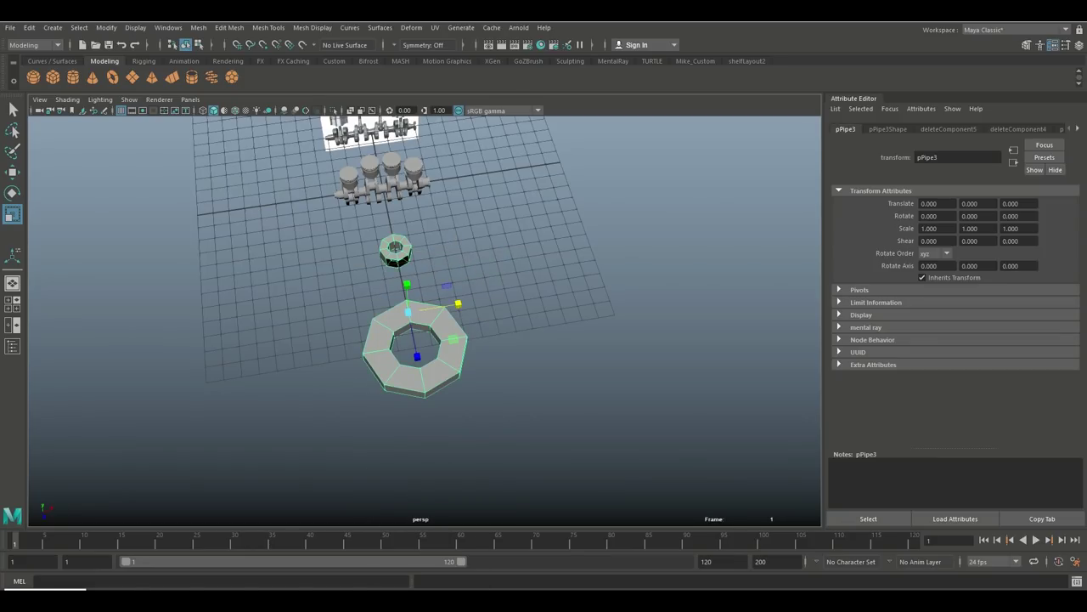
pyautogui.moveTo(407, 312); pyautogui.dragTo(393, 315)
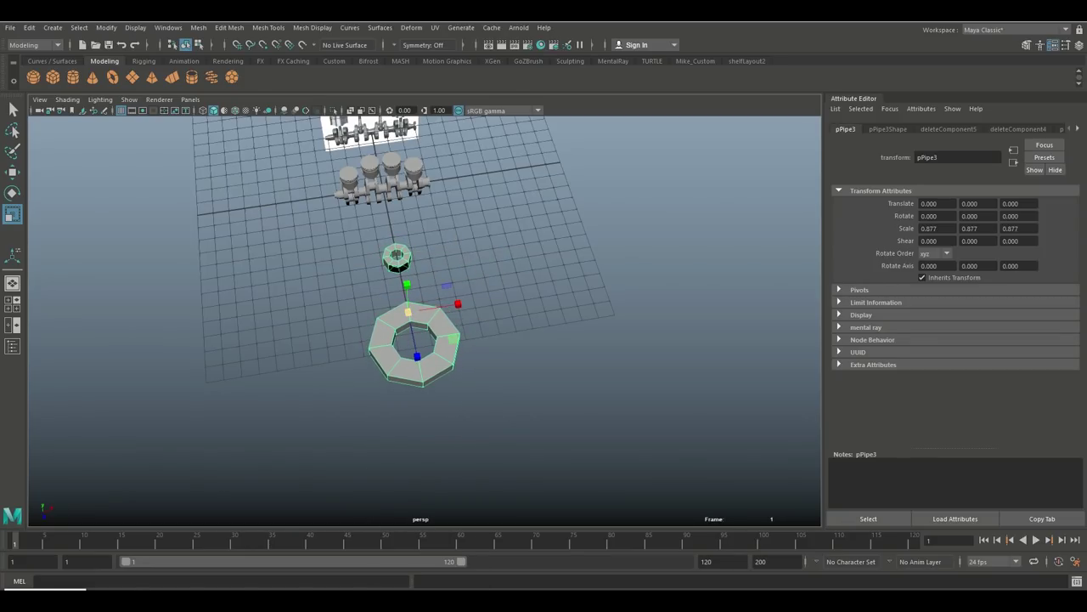
pyautogui.hotkey('ctrl', 'z')
pyautogui.hotkey('ctrl', 'z')
pyautogui.hotkey('shift', 'z')
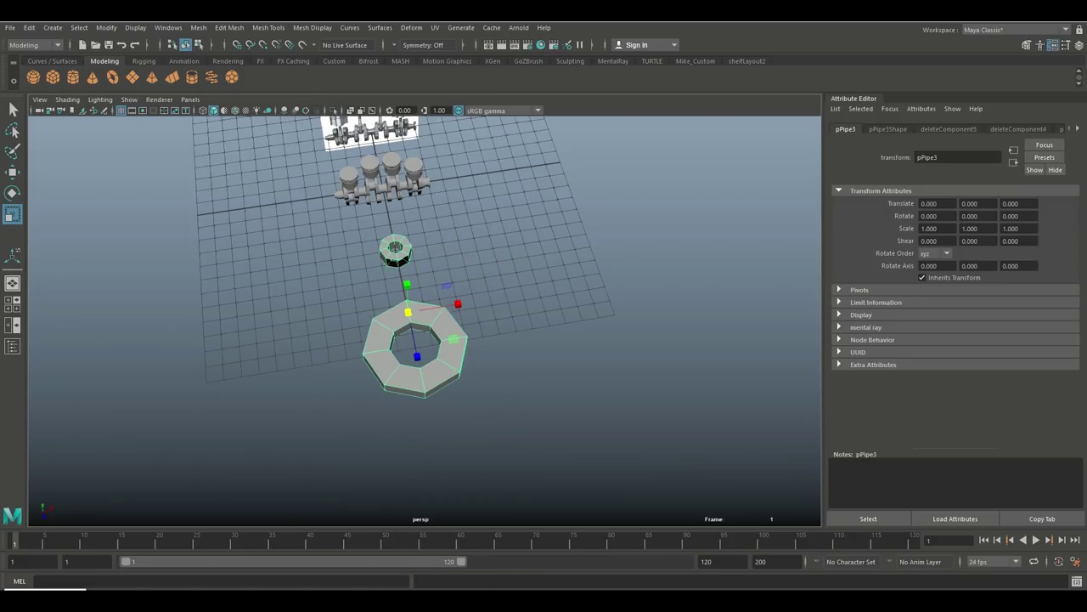
# Step: Separate the combined mesh into two pipes and scale the large one down uniformly to about 0.701
pyautogui.click(198, 27)
pyautogui.click(222, 79)
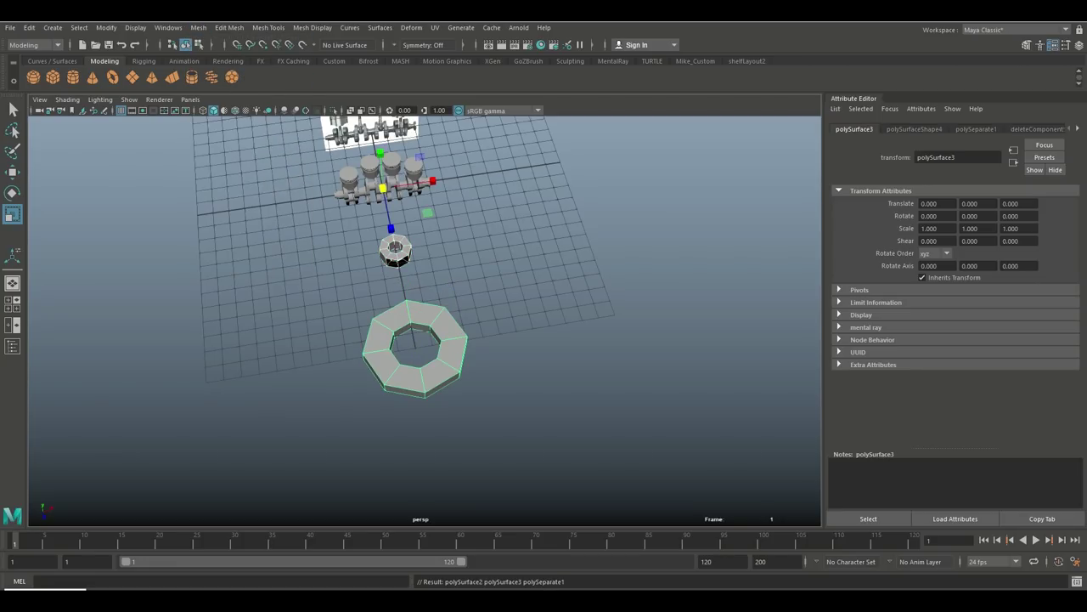
pyautogui.moveTo(438, 182); pyautogui.dragTo(418, 183)
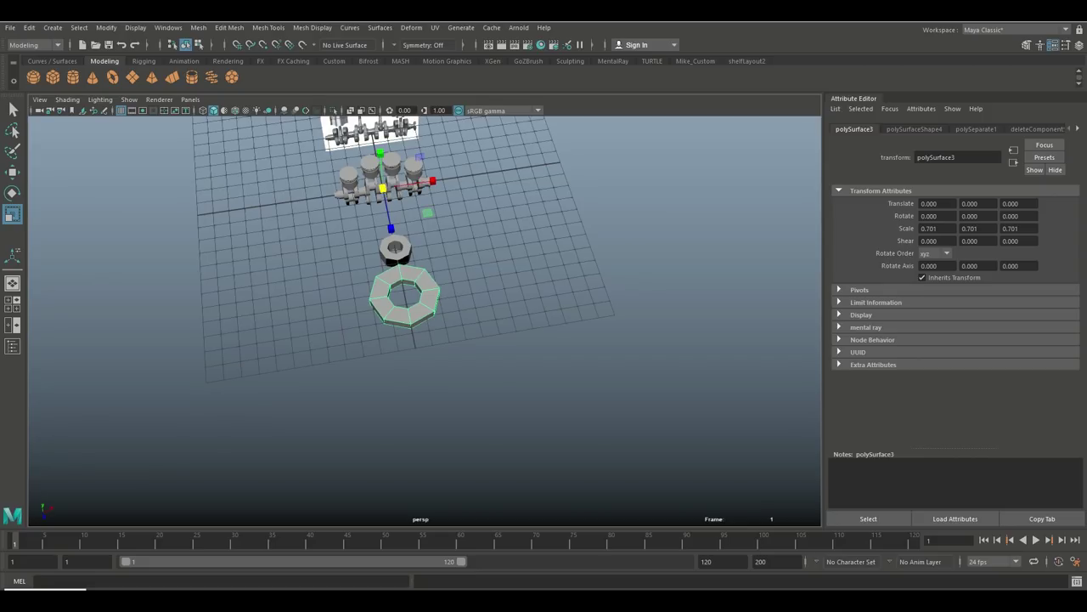
# Step: Center the large pipe's pivot and scale the pipe down uniformly to about 0.449
pyautogui.click(106, 27)
pyautogui.click(136, 122)
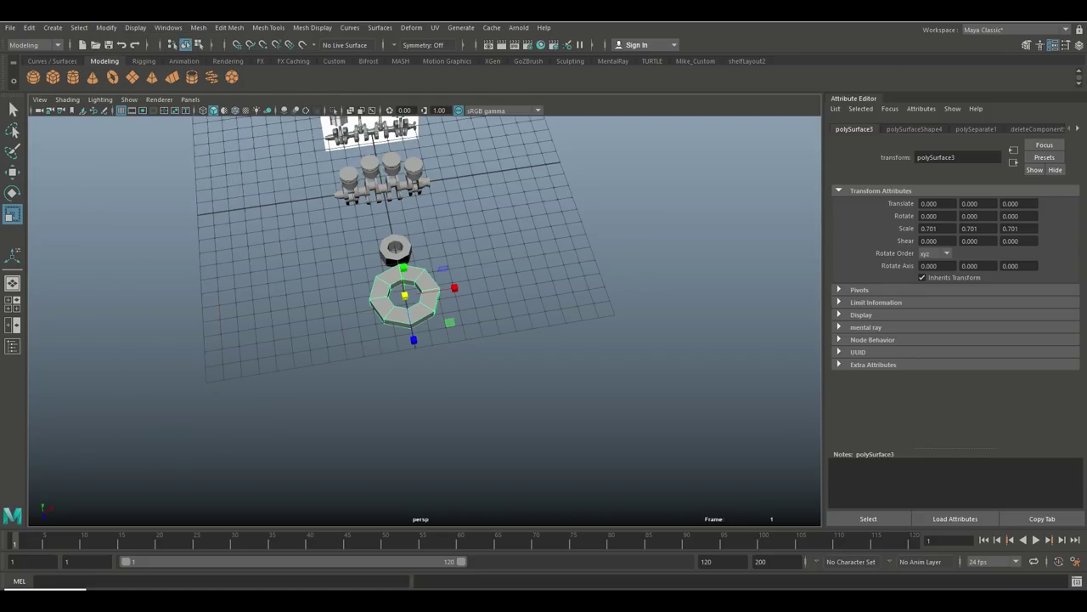
pyautogui.moveTo(404, 295); pyautogui.dragTo(389, 294)
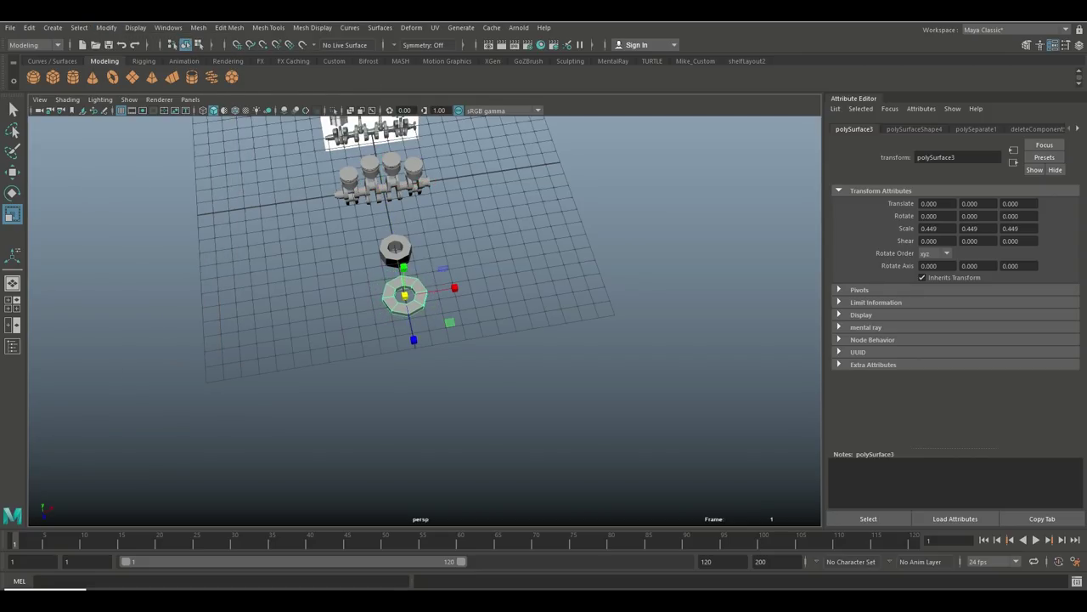
# Step: Move the large pipe along Z away from the small pipe, to a Translate Z of about 1.191
pyautogui.press('w')
pyautogui.moveTo(413, 343); pyautogui.dragTo(340, 323)
pyautogui.scroll(5, 425, 289)
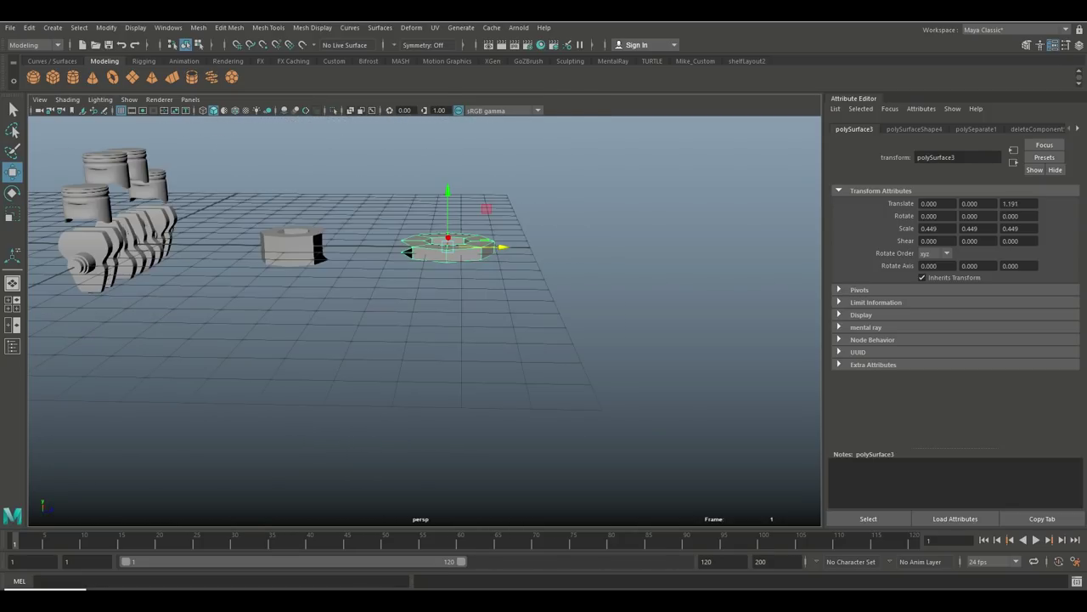
# Step: Center the small pipe's pivot and flatten the pipe along Y to roughly match the large pipe's thickness
pyautogui.keyDown('alt'); pyautogui.moveTo(424, 289); pyautogui.dragTo(365, 272); pyautogui.keyUp('alt')
pyautogui.click(338, 283)
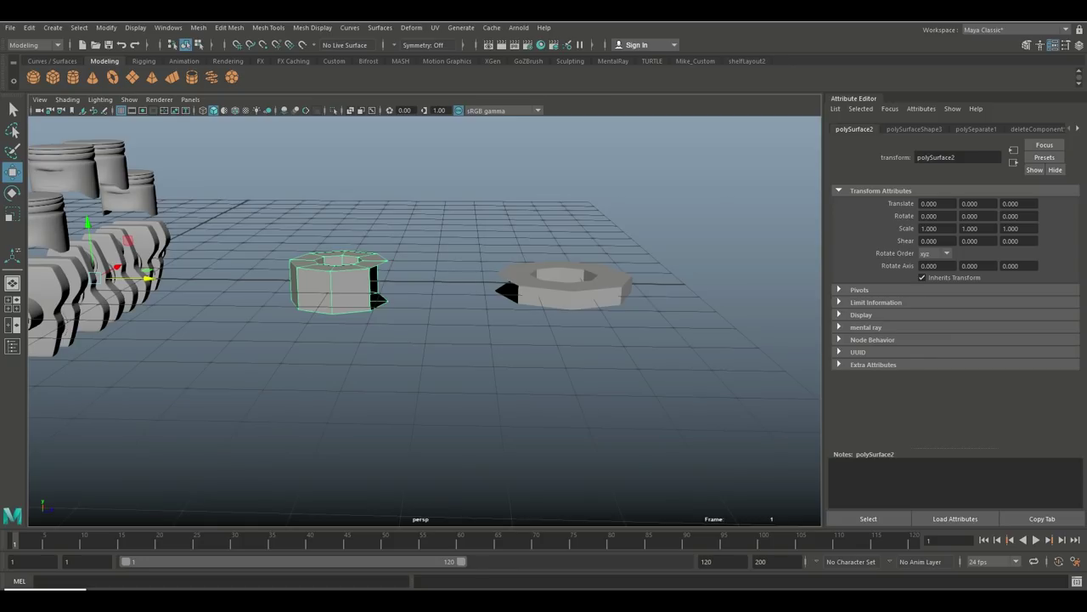
pyautogui.click(107, 27)
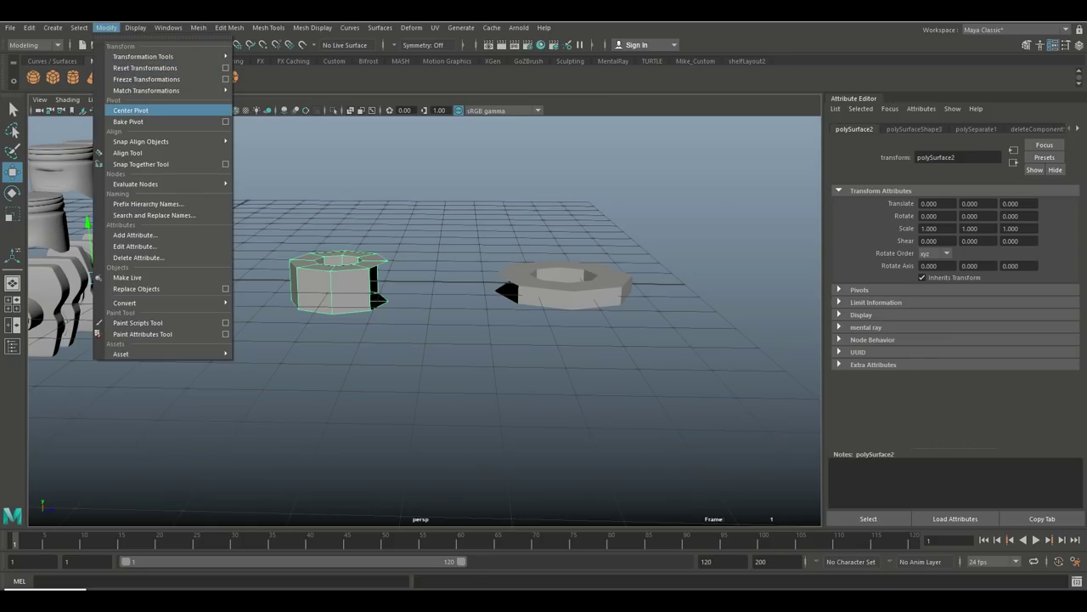
pyautogui.click(127, 110)
pyautogui.press('r')
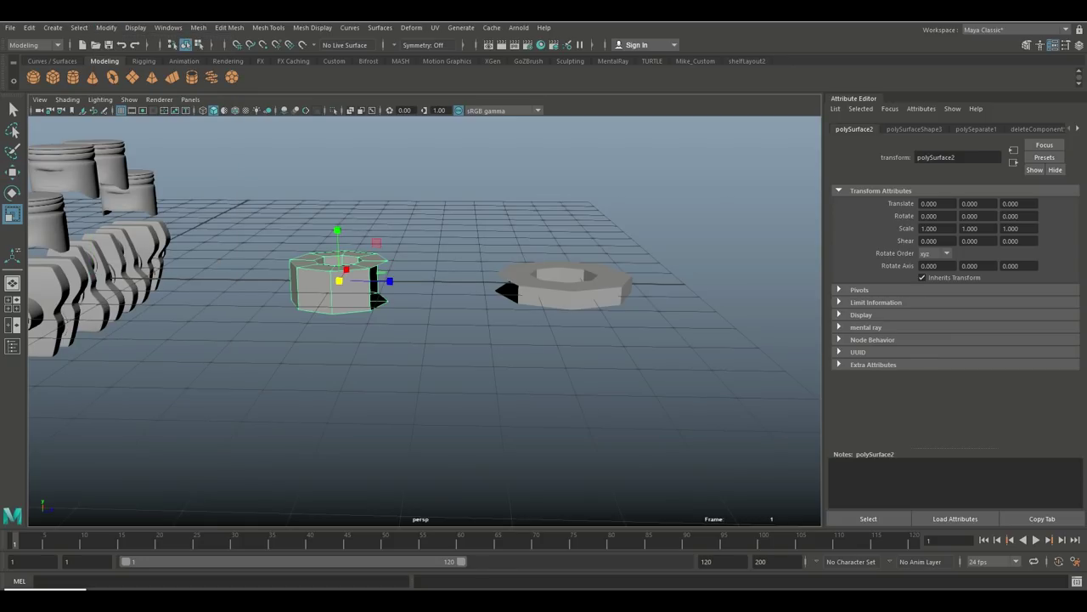
pyautogui.moveTo(336, 230); pyautogui.dragTo(336, 256)
# Step: Select the small and large pipes together and combine them into one mesh again
pyautogui.keyDown('alt'); pyautogui.moveTo(510, 340); pyautogui.dragTo(509, 276); pyautogui.keyUp('alt')
pyautogui.rightClick(509, 272)
pyautogui.moveTo(508, 273); pyautogui.dragTo(580, 231, button='right')
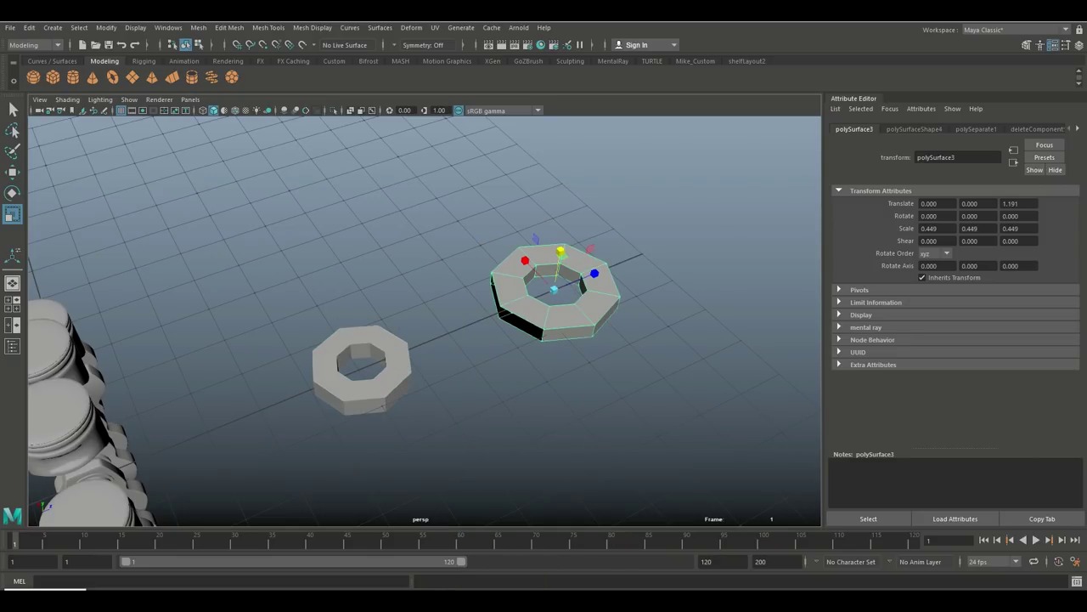
pyautogui.click(362, 373)
pyautogui.keyDown('shift'); pyautogui.click(556, 310); pyautogui.keyUp('shift')
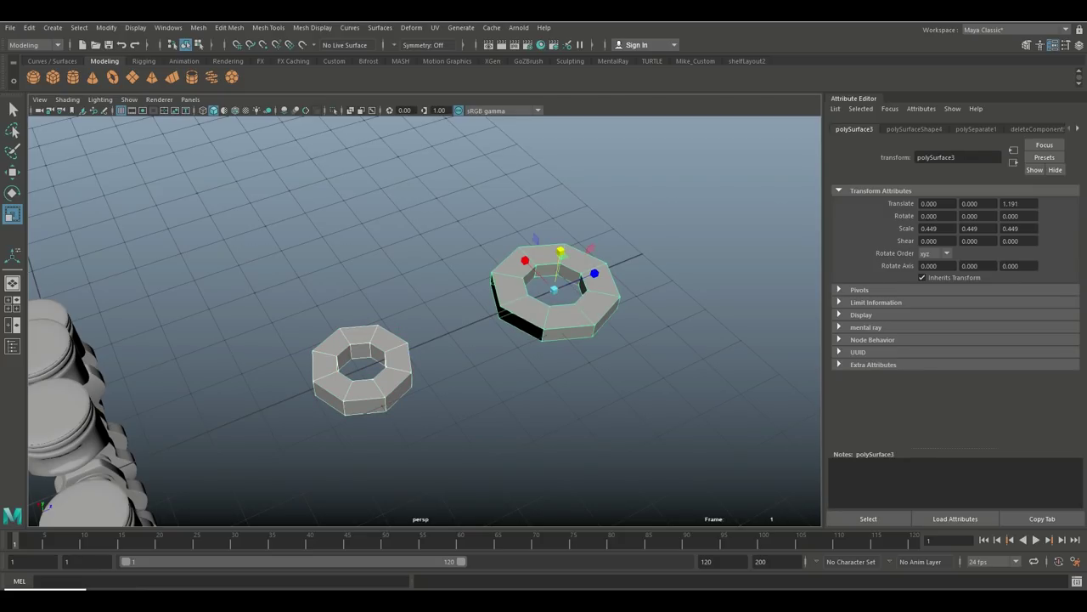
pyautogui.click(198, 28)
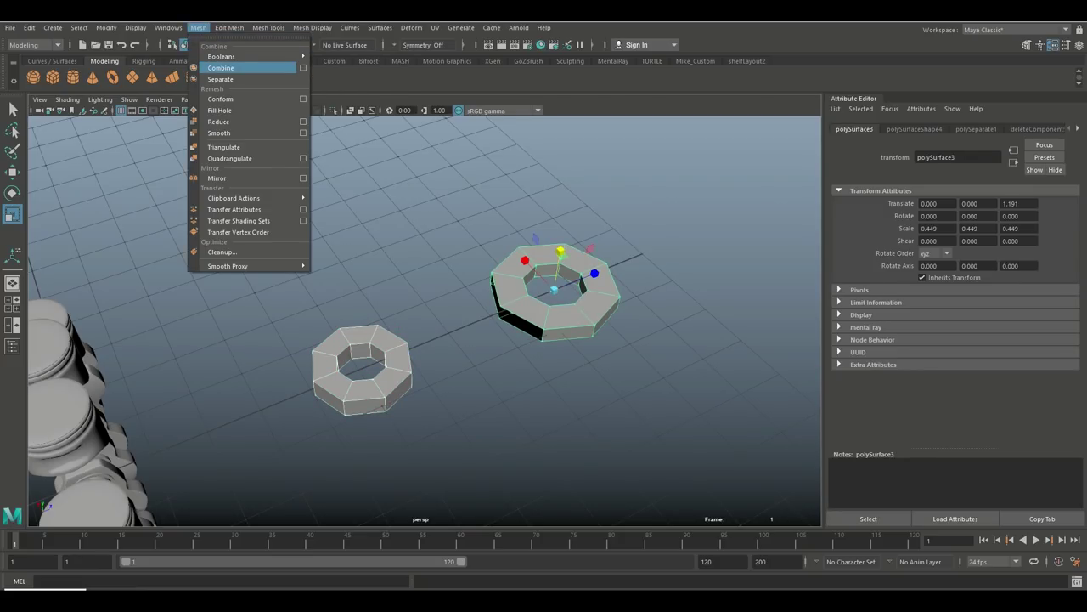
pyautogui.click(246, 67)
# Step: Bridge the open edges of the small and large pipe rings into one connecting rod, and return to object selection
pyautogui.moveTo(510, 284); pyautogui.dragTo(529, 281, button='right')
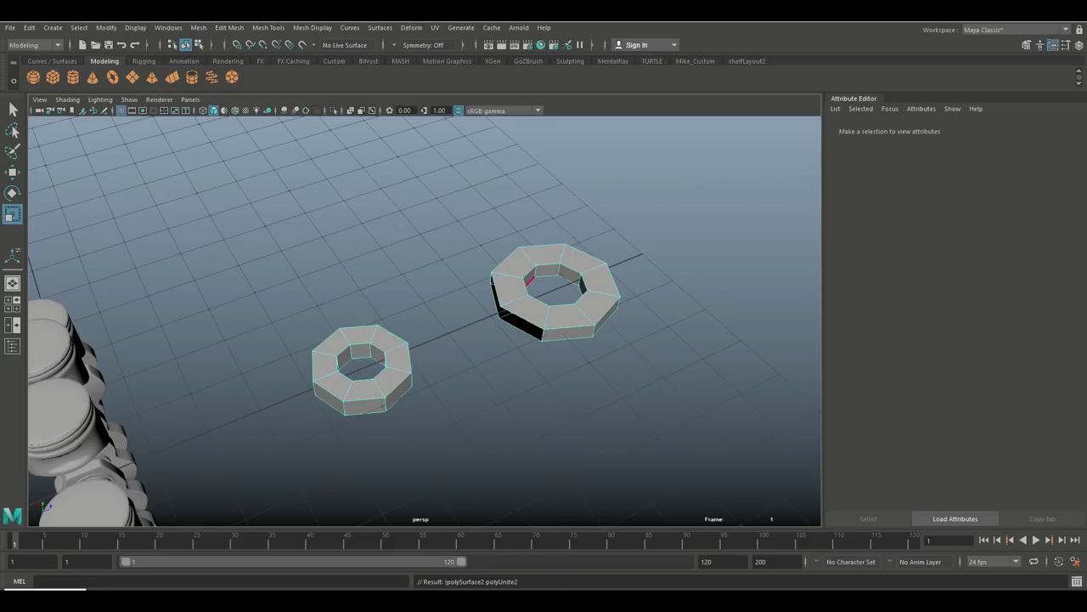
pyautogui.click(520, 321)
pyautogui.keyDown('alt'); pyautogui.moveTo(425, 323); pyautogui.dragTo(366, 306); pyautogui.keyUp('alt')
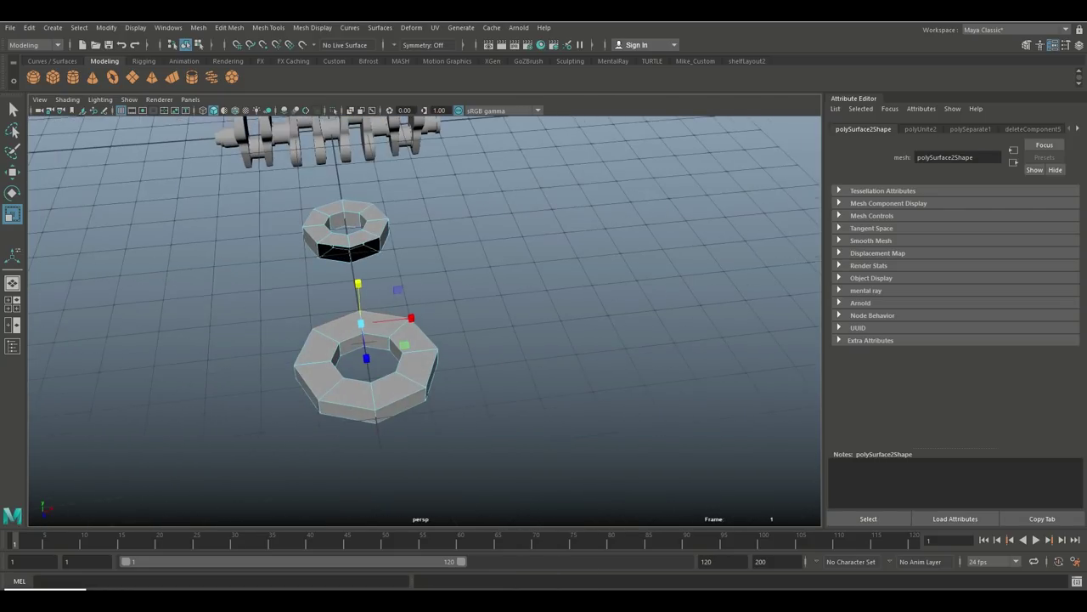
pyautogui.click(338, 247)
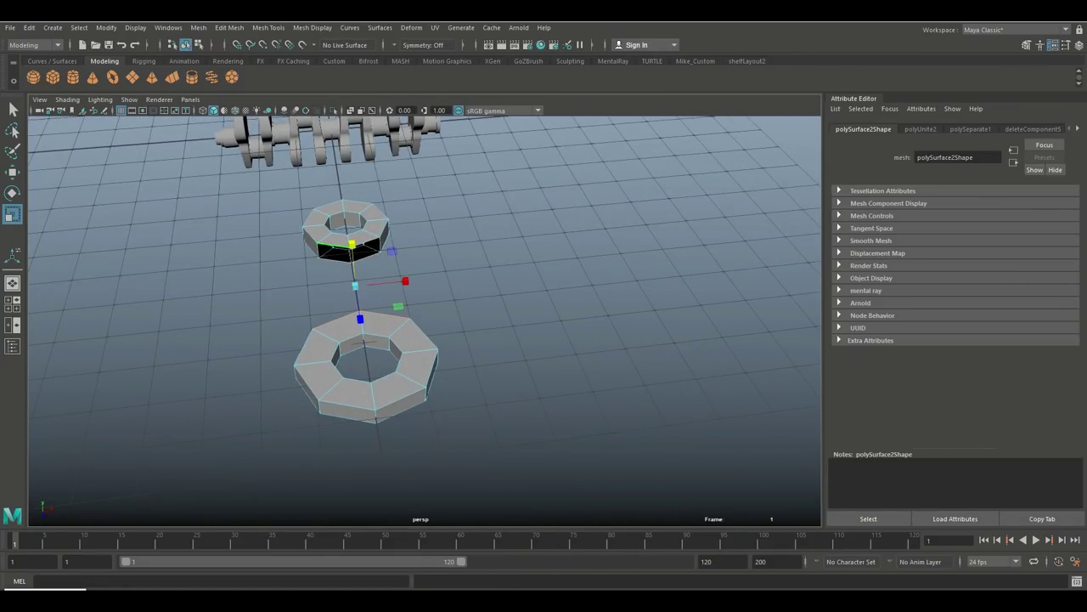
pyautogui.click(198, 28)
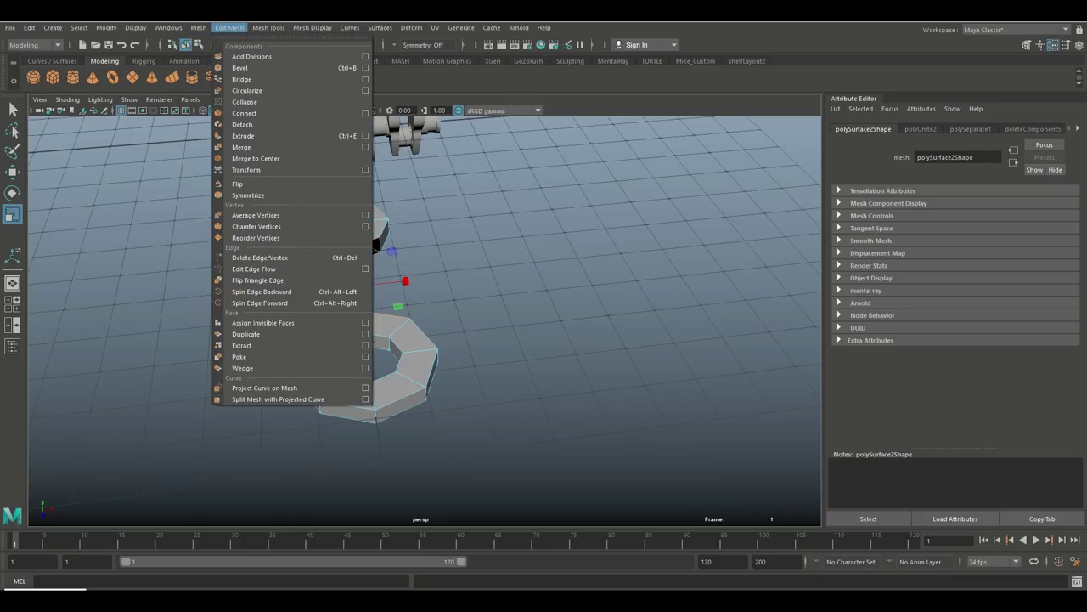
pyautogui.click(255, 79)
pyautogui.keyDown('alt'); pyautogui.moveTo(400, 280); pyautogui.dragTo(436, 281); pyautogui.keyUp('alt')
pyautogui.rightClick(437, 271)
pyautogui.click(493, 255)
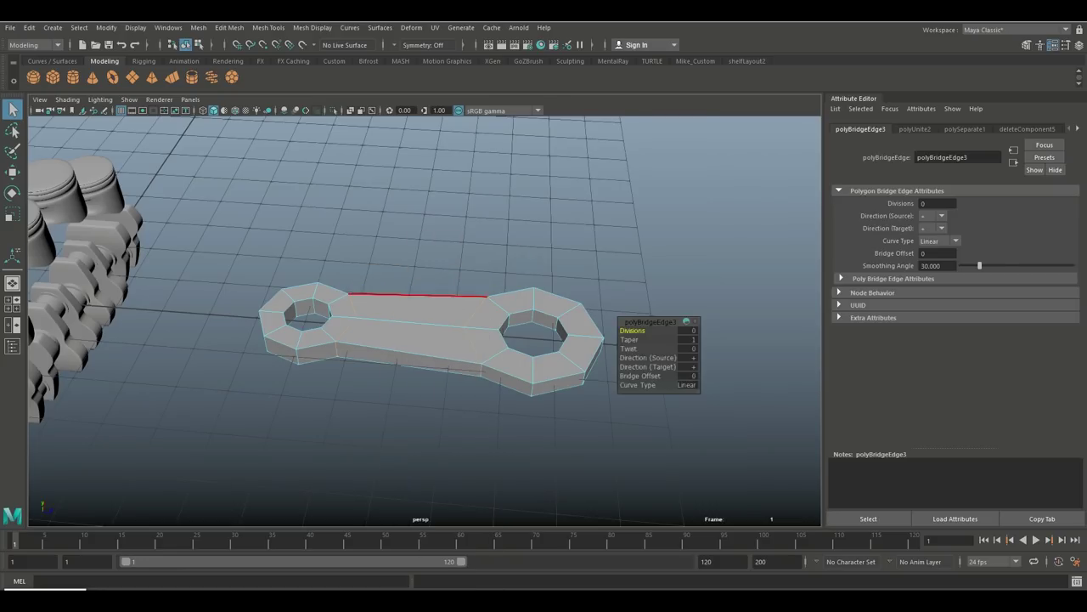
# Step: Stand the connecting rod upright by rotating it 90 degrees on X and 90 degrees on Y
pyautogui.keyDown('alt'); pyautogui.moveTo(493, 255); pyautogui.dragTo(400, 297); pyautogui.keyUp('alt')
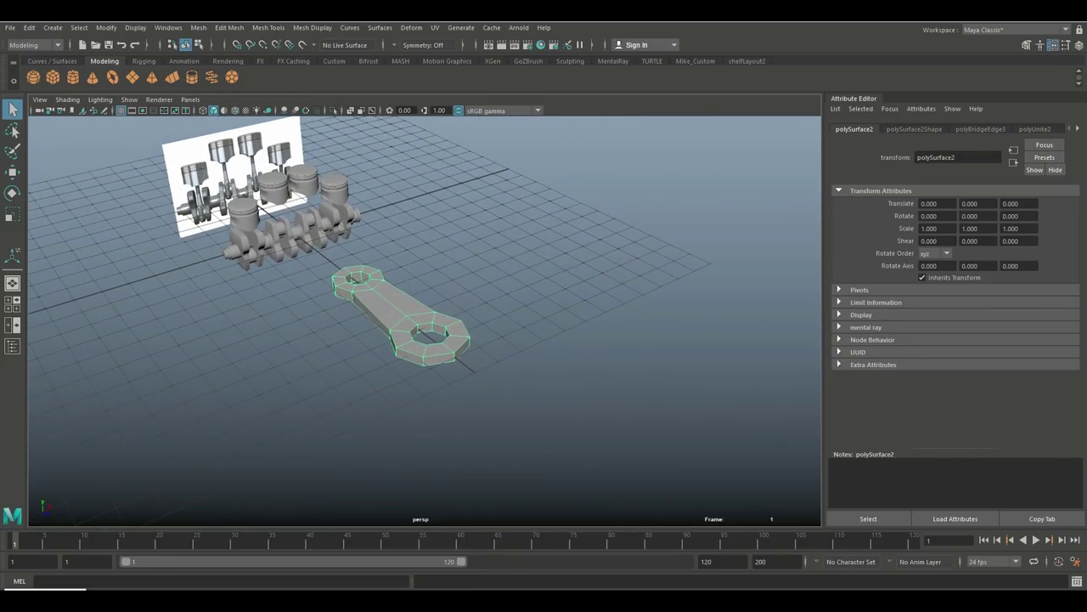
pyautogui.press('e')
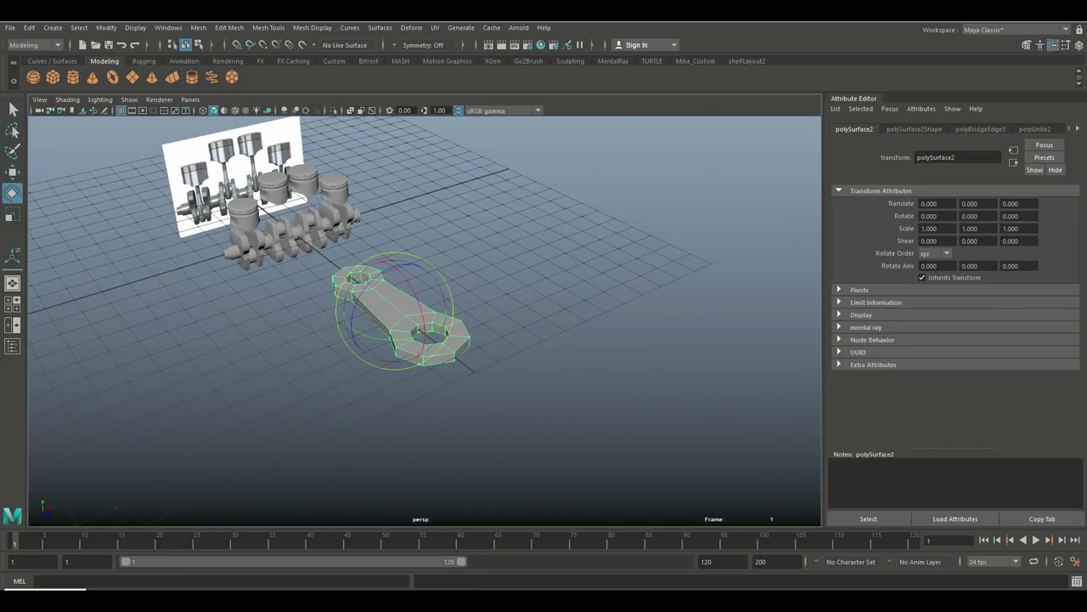
pyautogui.moveTo(392, 284); pyautogui.dragTo(392, 246)
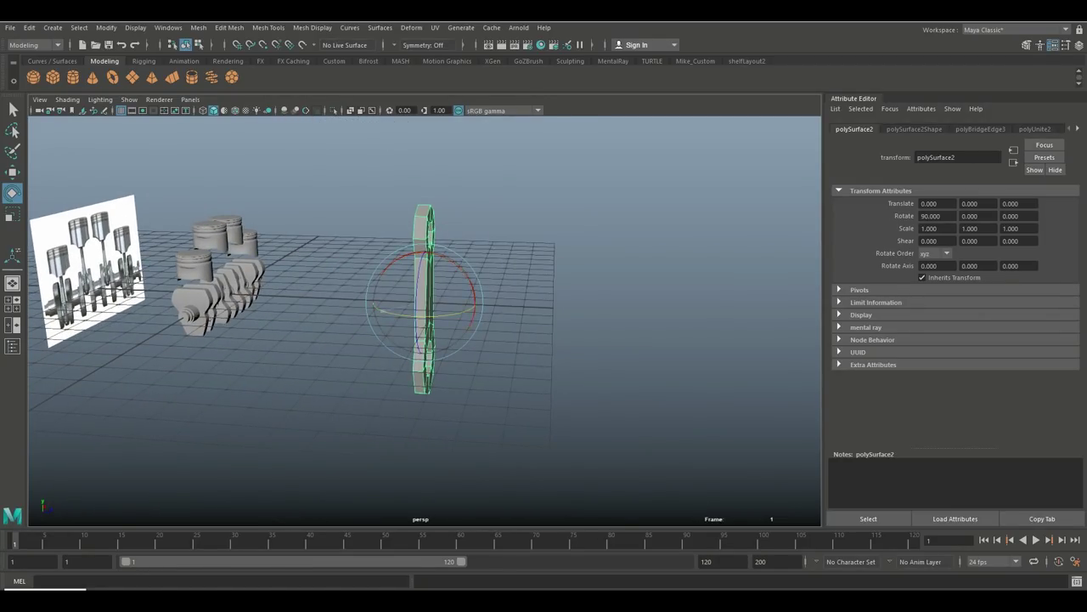
pyautogui.moveTo(466, 308); pyautogui.dragTo(280, 272)
# Step: Move the connecting rod along Z to the crankshaft, to a Translate Z of about -7.619
pyautogui.scroll(5, 425, 315)
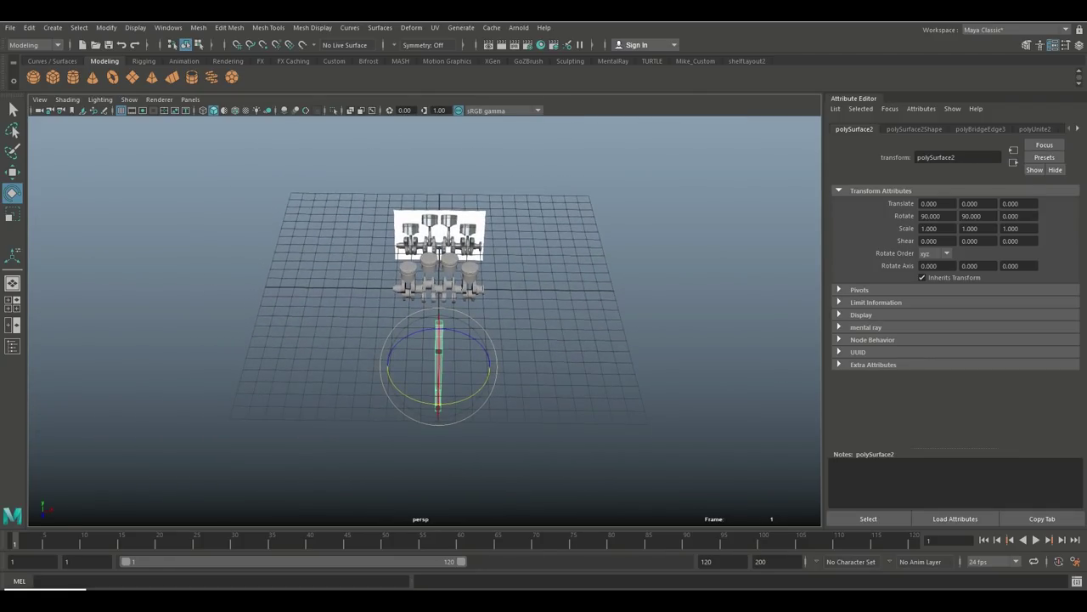
pyautogui.keyDown('alt'); pyautogui.moveTo(425, 315); pyautogui.dragTo(357, 306); pyautogui.keyUp('alt')
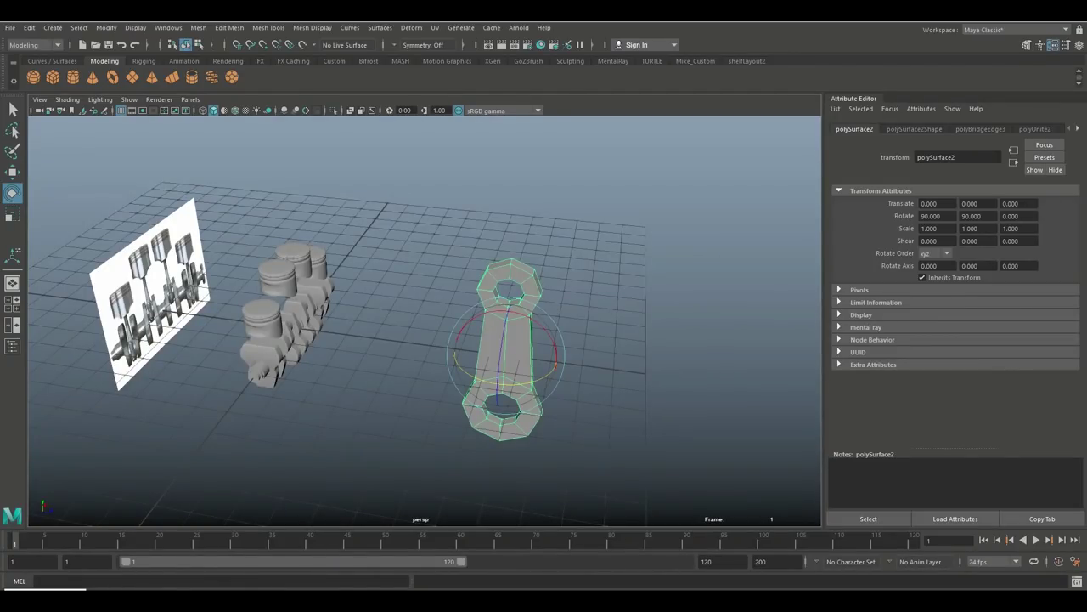
pyautogui.press('w')
pyautogui.moveTo(556, 361); pyautogui.dragTo(332, 331)
# Step: Scale the connecting rod down uniformly to about 0.403 against the reference image in the front view
pyautogui.click(12, 303)
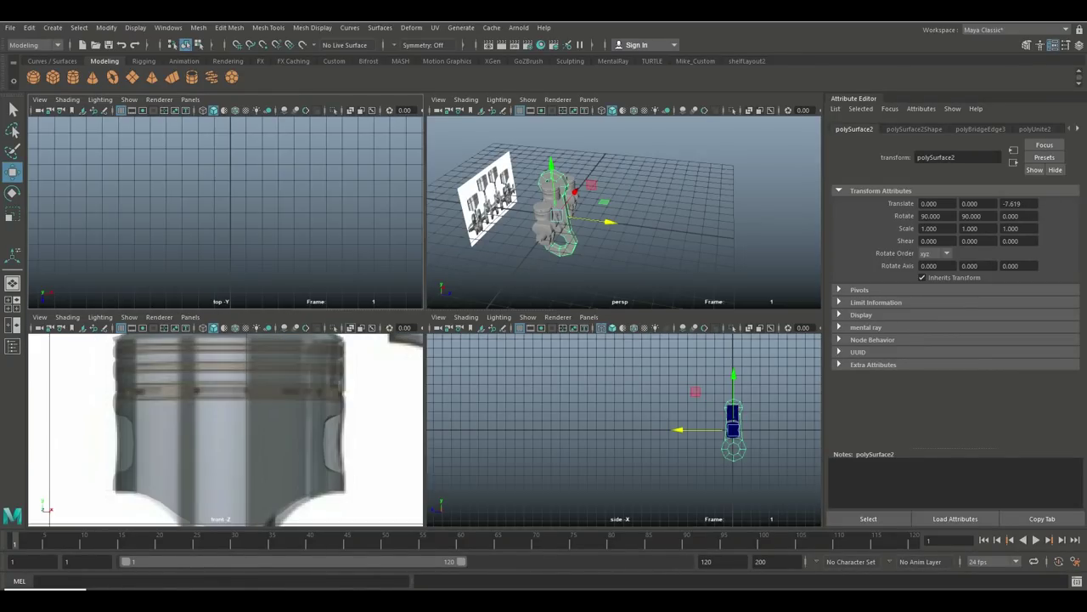
pyautogui.press('space')
pyautogui.scroll(-5, 425, 321)
pyautogui.scroll(2, 510, 321)
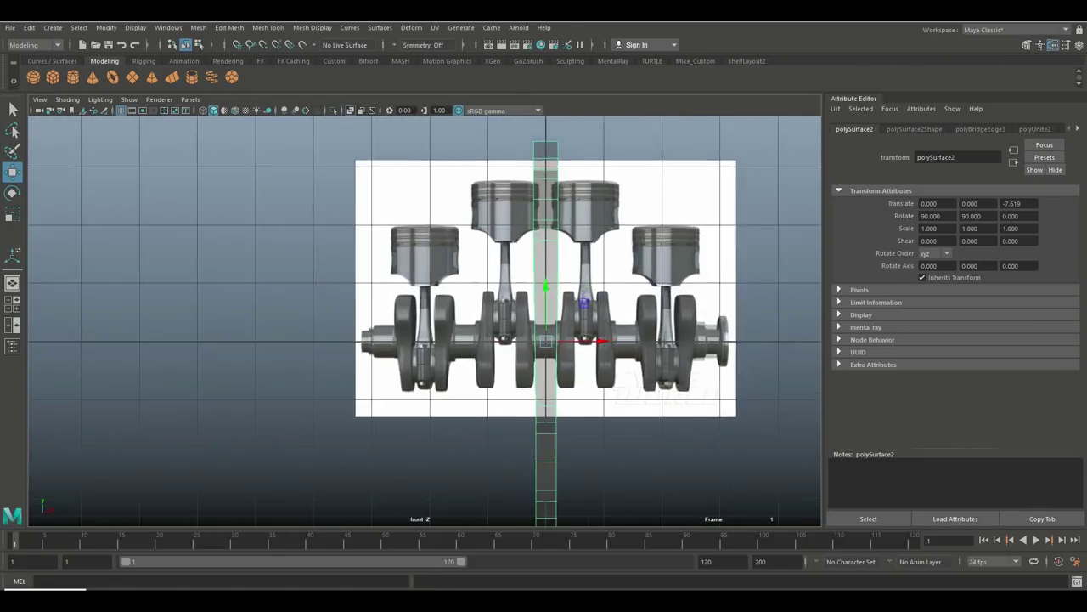
pyautogui.scroll(3, 425, 321)
pyautogui.press('r')
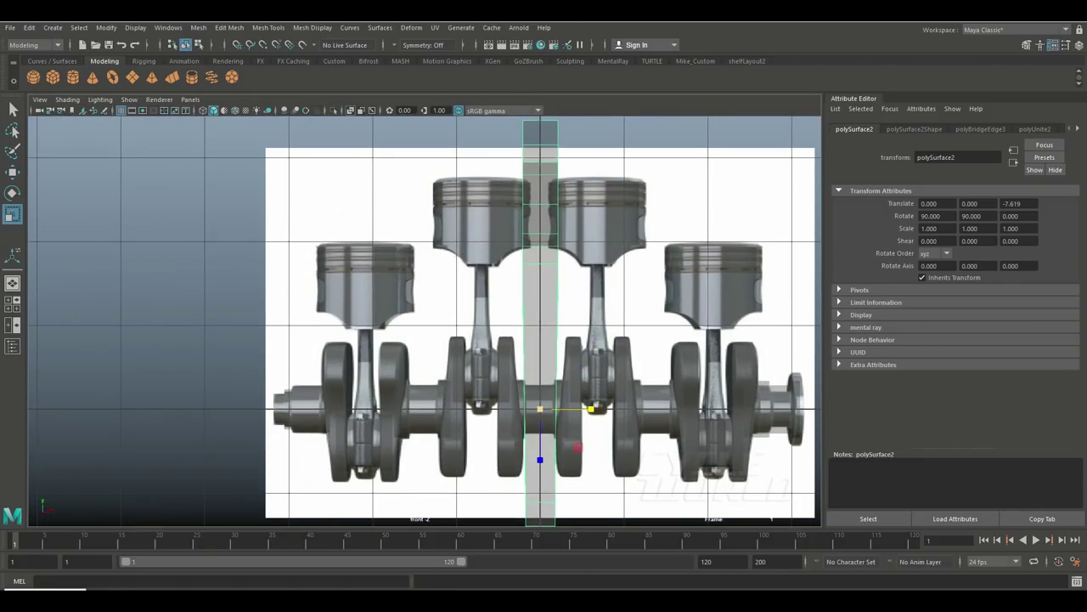
pyautogui.moveTo(540, 408); pyautogui.dragTo(484, 409)
# Step: Position the connecting rod over the second piston's rod in the reference, at about Translate X -0.709 and Y 1.213
pyautogui.keyDown('alt'); pyautogui.moveTo(485, 409); pyautogui.dragTo(456, 401, button='middle'); pyautogui.keyUp('alt')
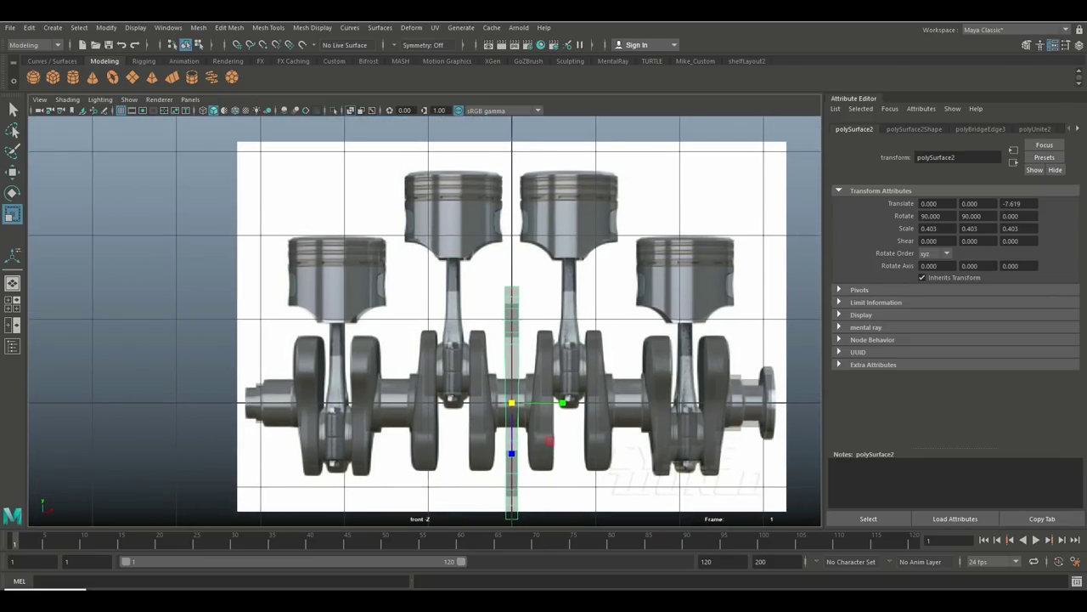
pyautogui.press('w')
pyautogui.moveTo(513, 365); pyautogui.dragTo(512, 247)
pyautogui.moveTo(544, 302); pyautogui.dragTo(481, 302)
pyautogui.scroll(2, 482, 302)
pyautogui.scroll(2, 425, 319)
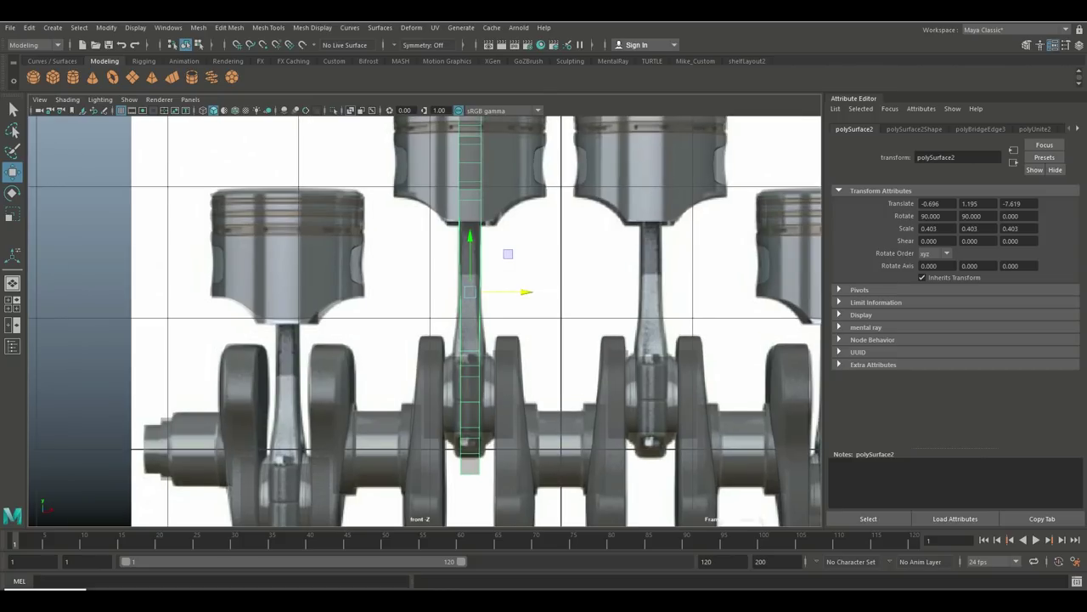
pyautogui.moveTo(470, 251); pyautogui.dragTo(470, 249)
pyautogui.moveTo(520, 290); pyautogui.dragTo(516, 290)
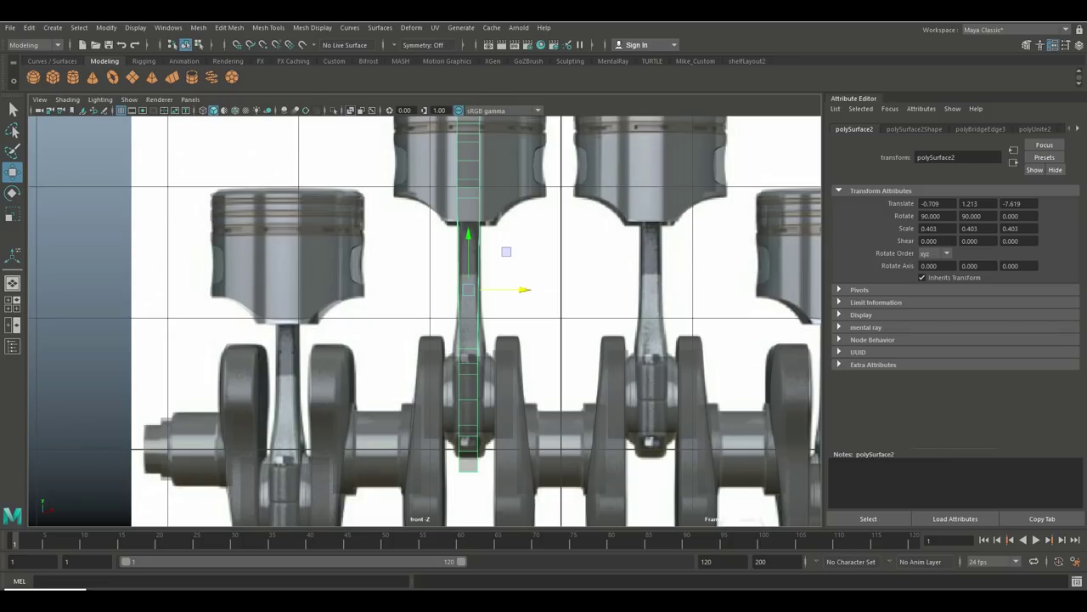
# Step: Snap the connecting rod's pivot to the outermost side vertex of its large lower ring, working in the side view
pyautogui.keyDown('alt'); pyautogui.moveTo(517, 289); pyautogui.dragTo(524, 363, button='middle'); pyautogui.keyUp('alt')
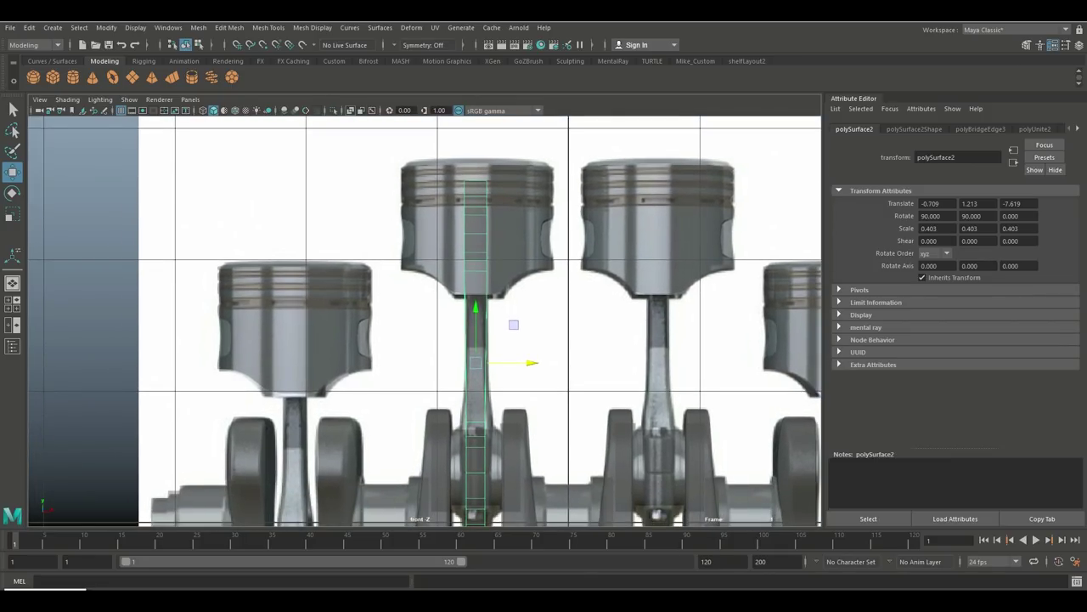
pyautogui.click(13, 303)
pyautogui.press('space')
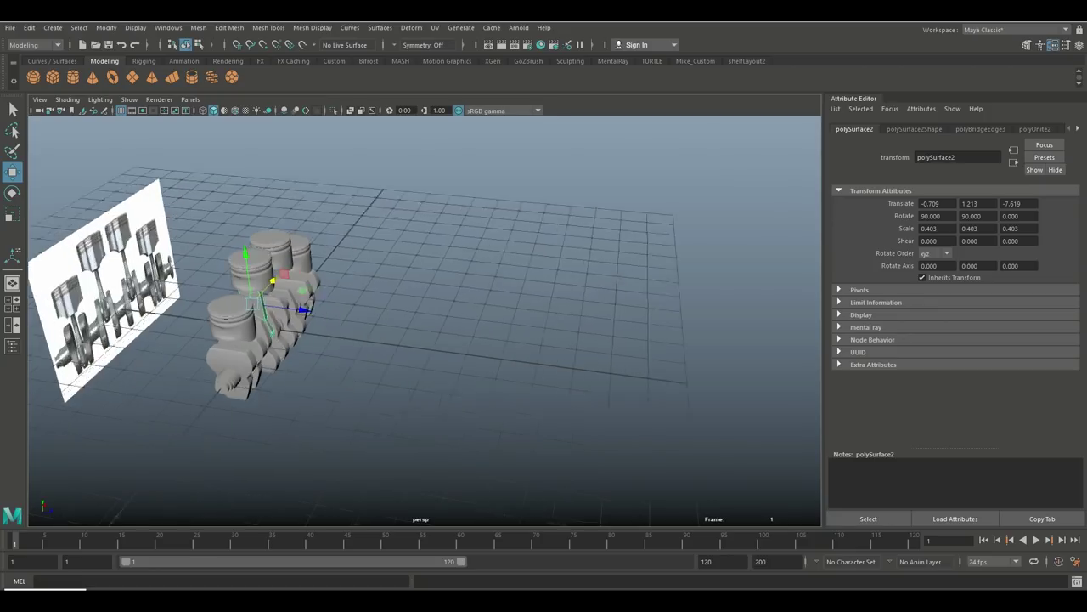
pyautogui.keyDown('alt'); pyautogui.moveTo(524, 363); pyautogui.dragTo(475, 357); pyautogui.keyUp('alt')
pyautogui.scroll(8, 425, 321)
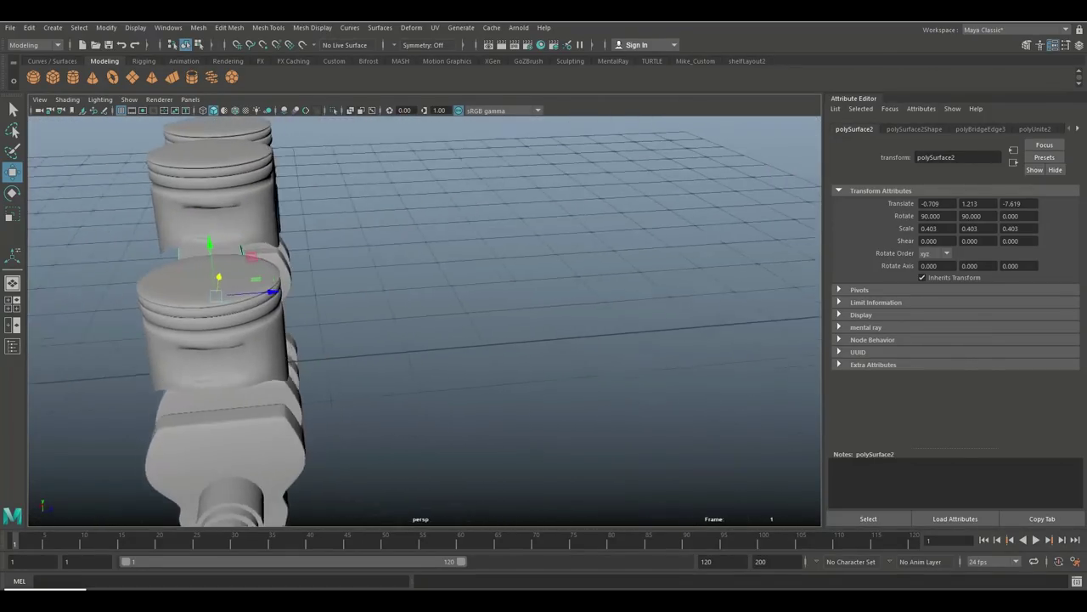
pyautogui.keyDown('alt'); pyautogui.moveTo(425, 321); pyautogui.dragTo(366, 313); pyautogui.keyUp('alt')
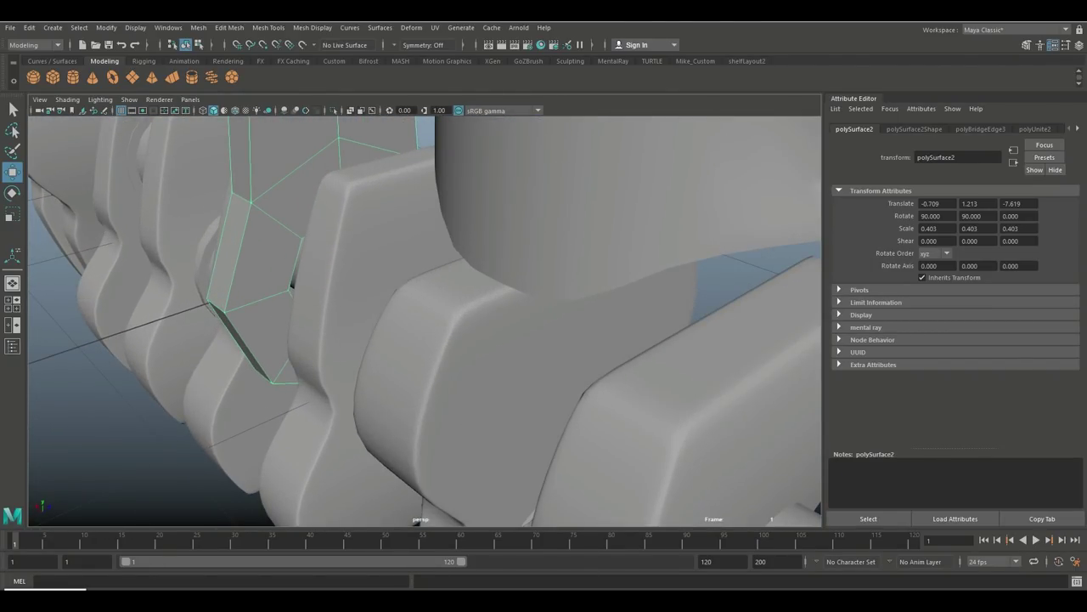
pyautogui.click(12, 305)
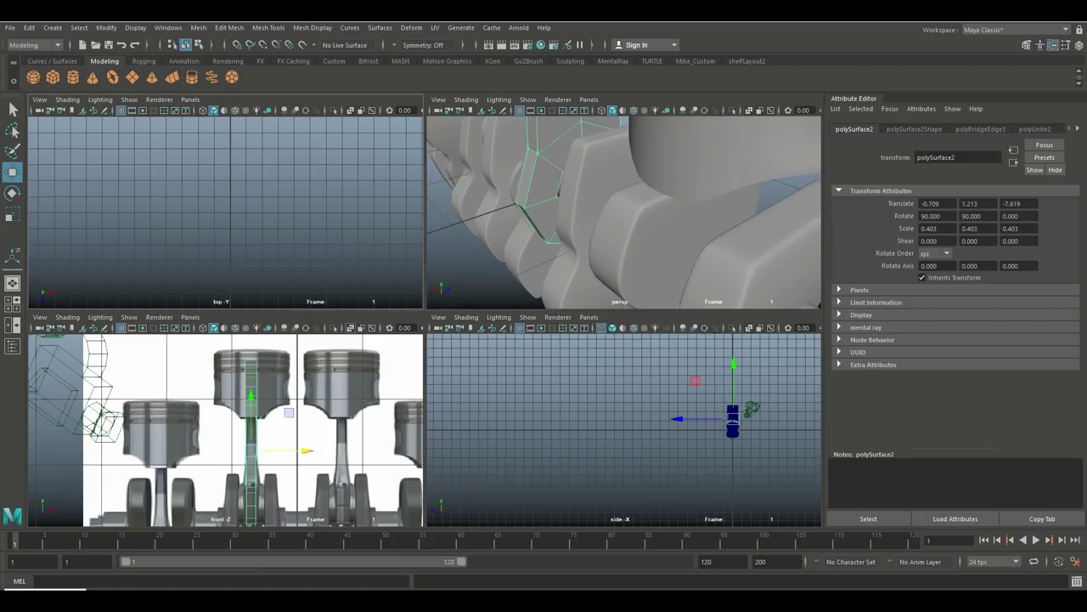
pyautogui.press('space')
pyautogui.press('f')
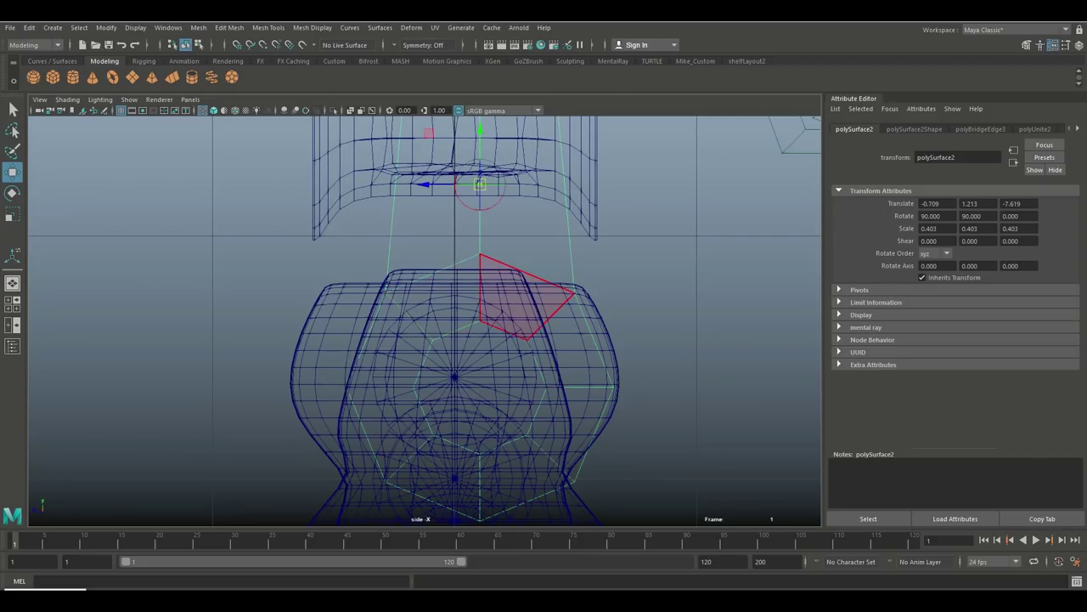
pyautogui.press('v')
pyautogui.moveTo(480, 184); pyautogui.dragTo(613, 388)
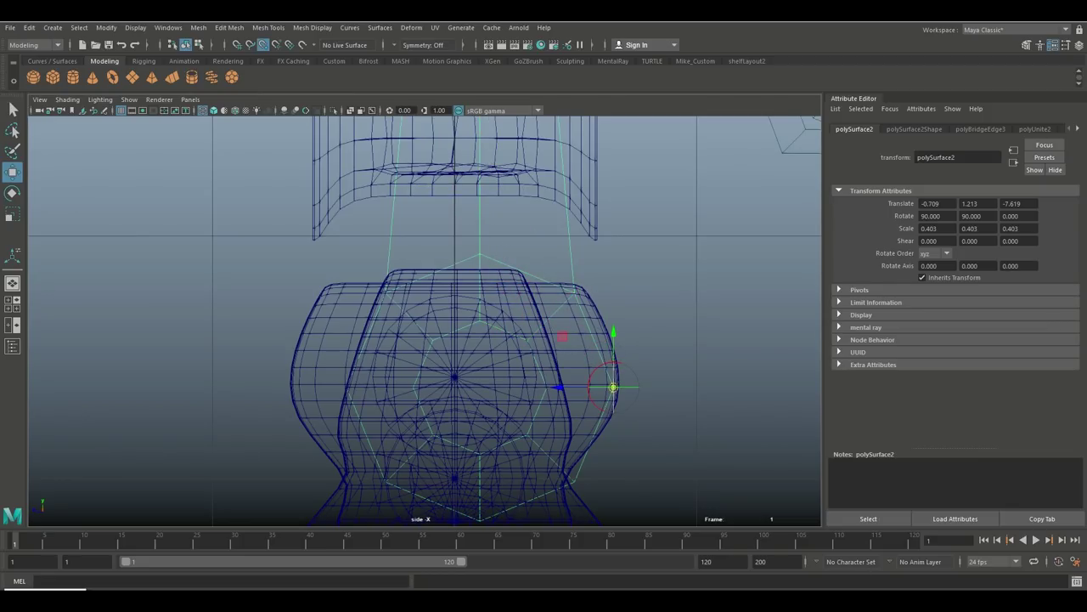